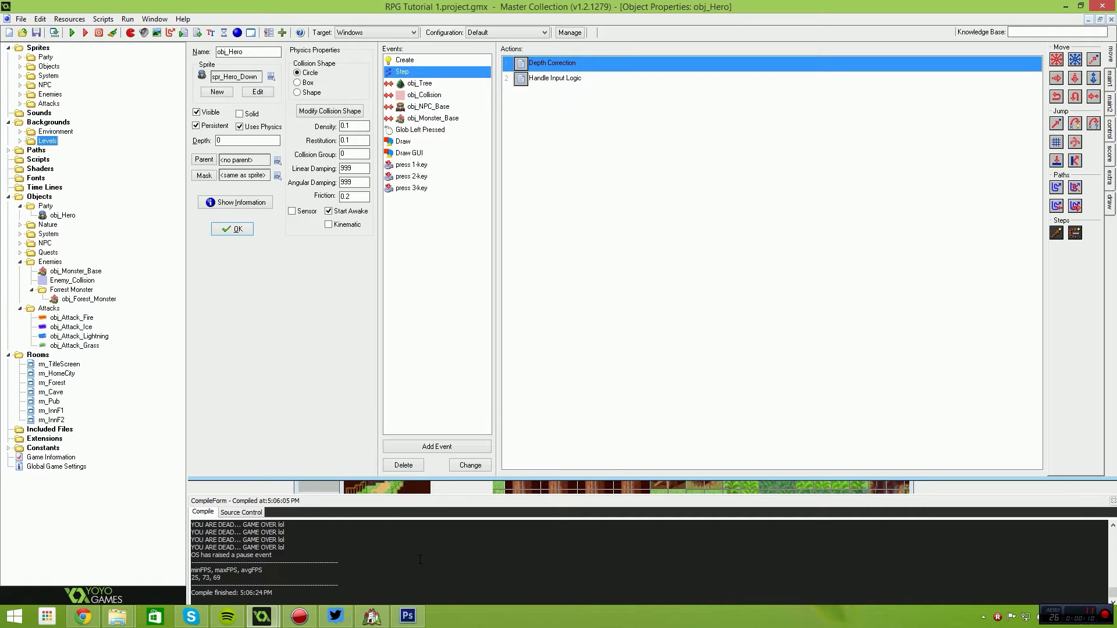
# Switch to RPG Maker VX Ace to view the Cave map, and return to the GameMaker project
pyautogui.click(372, 617)
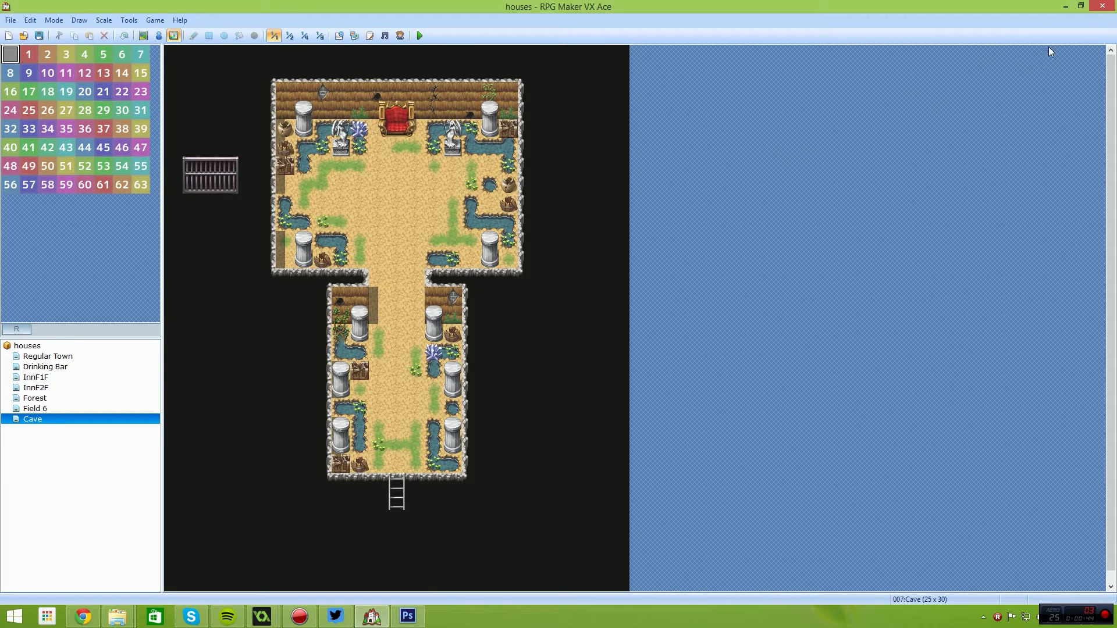
pyautogui.click(1057, 11)
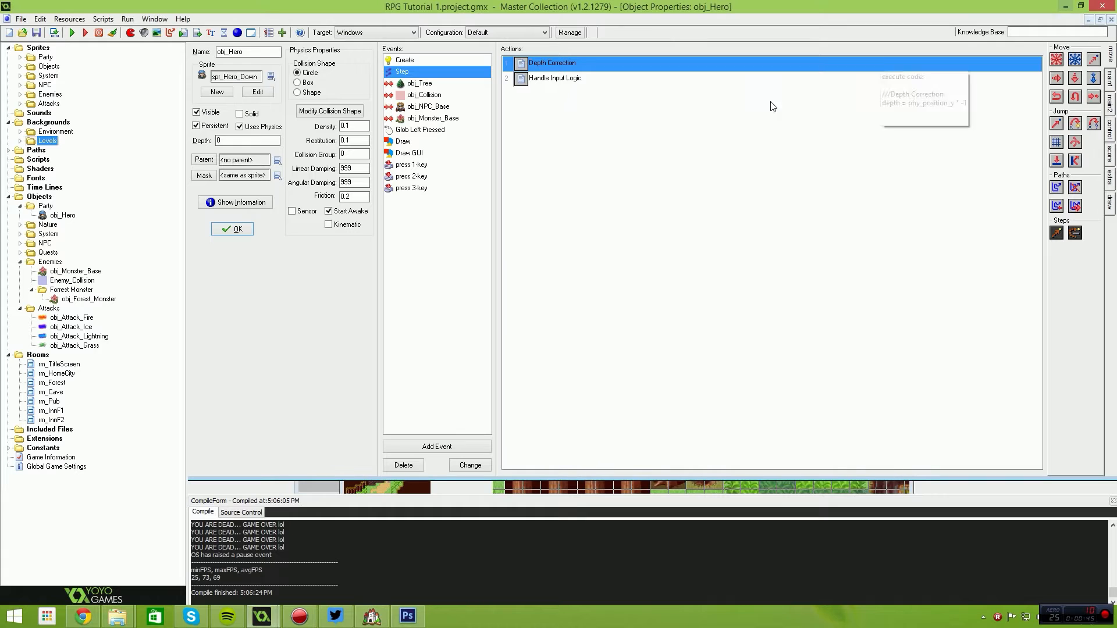
# Open the rm_Cave room and delete the two stray warp instances in the black area below the cave
pyautogui.doubleClick(59, 394)
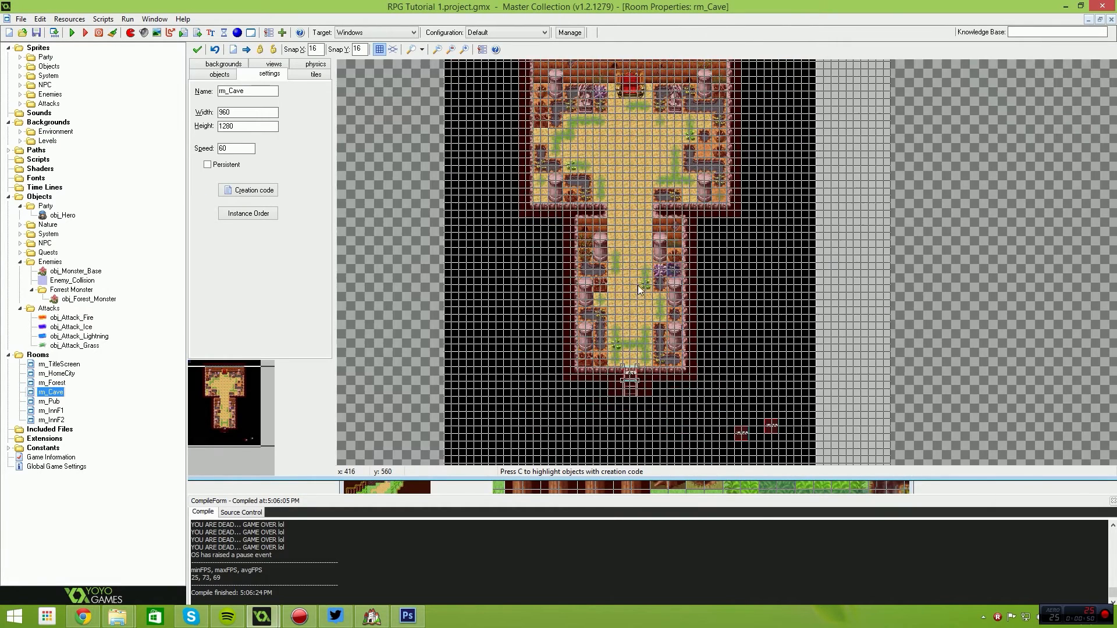
pyautogui.moveTo(637, 285); pyautogui.dragTo(657, 305, button='middle')
pyautogui.scroll(1, 657, 305)
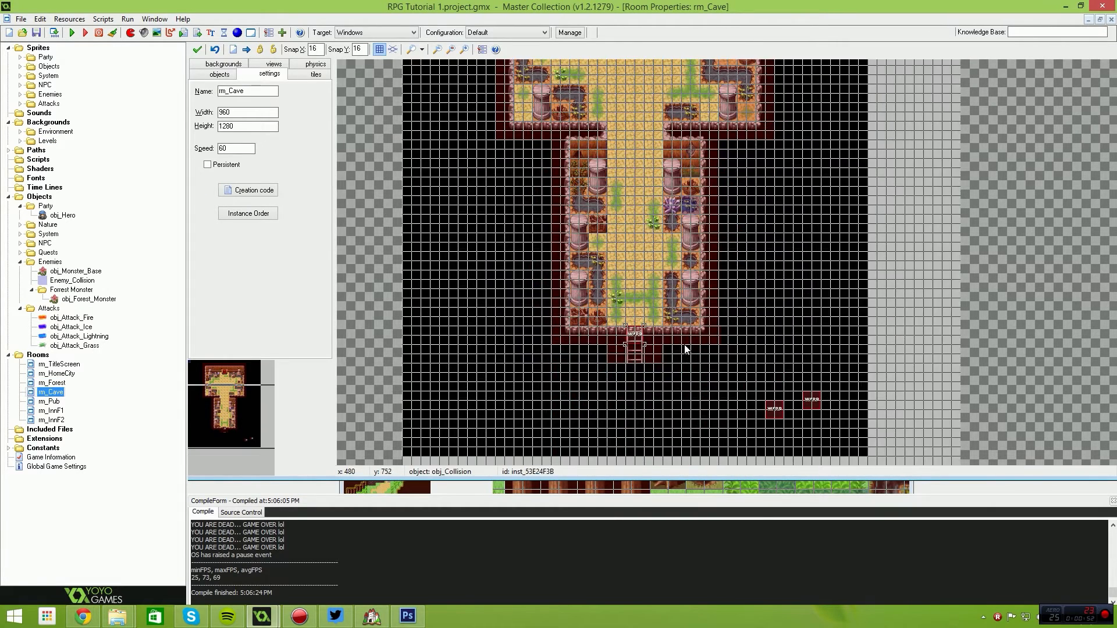
pyautogui.scroll(1, 684, 345)
pyautogui.rightClick(801, 423)
pyautogui.click(849, 265)
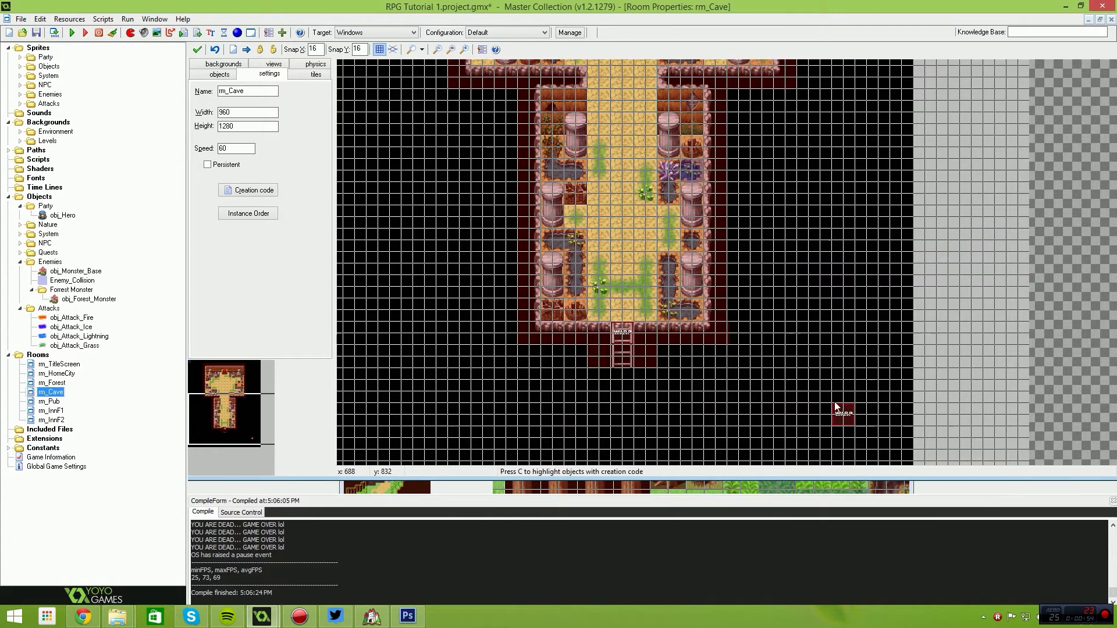
pyautogui.rightClick(837, 414)
pyautogui.click(851, 428)
pyautogui.scroll(-2, 718, 418)
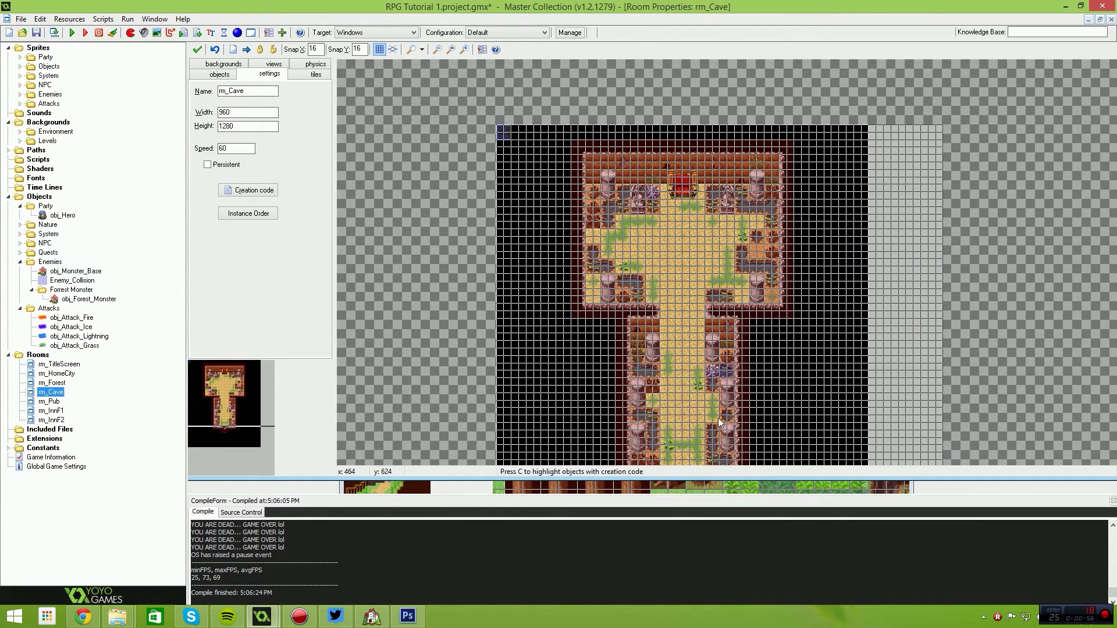
# Hide the rm_Cave grid and inspect the creation code of the warp on the cave's ladder
pyautogui.click(377, 50)
pyautogui.scroll(1, 635, 285)
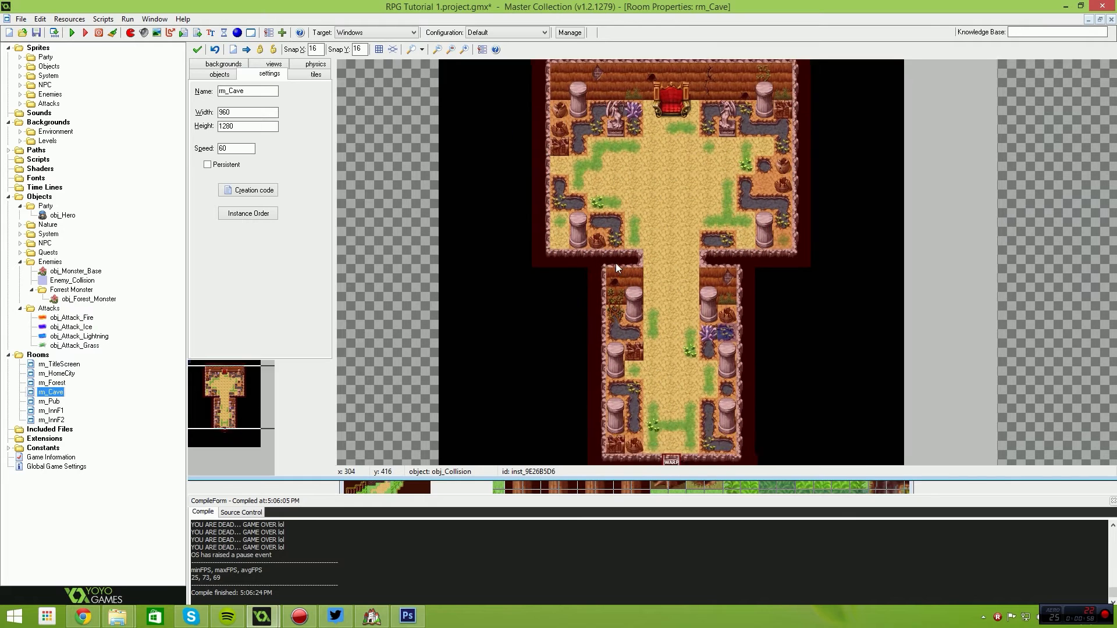
pyautogui.moveTo(626, 280); pyautogui.dragTo(511, 182, button='middle')
pyautogui.scroll(2, 511, 182)
pyautogui.moveTo(570, 340); pyautogui.dragTo(575, 148, button='middle')
pyautogui.moveTo(579, 267)
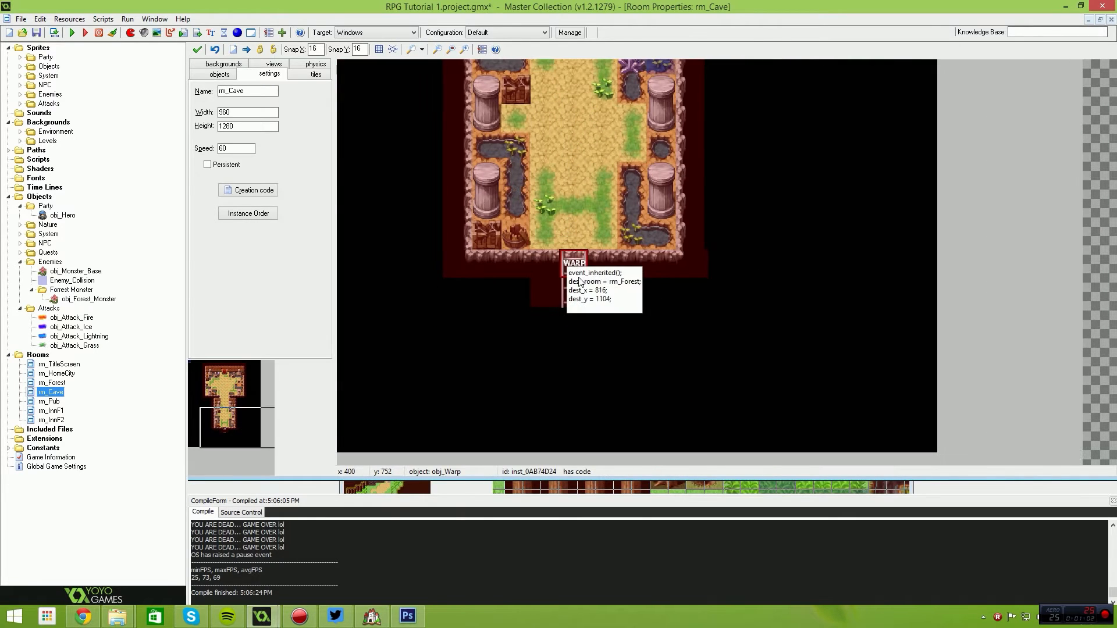
# Open the rm_Forest room and inspect the warp that leads to rm_Cave, along with the bridge area
pyautogui.doubleClick(53, 383)
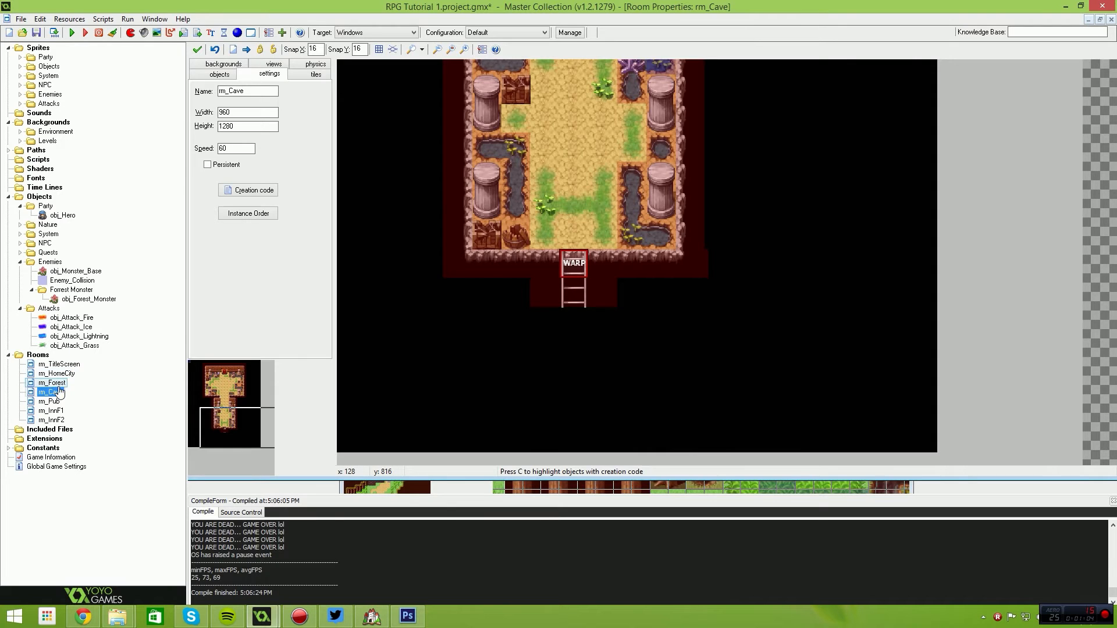
pyautogui.scroll(-1, 663, 389)
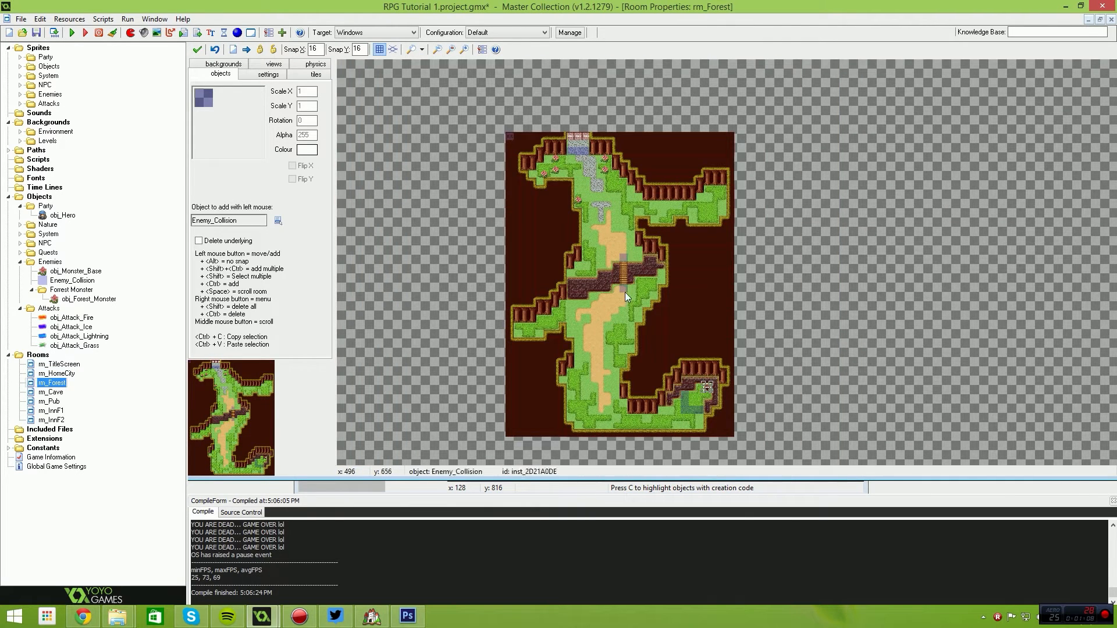
pyautogui.scroll(2, 713, 393)
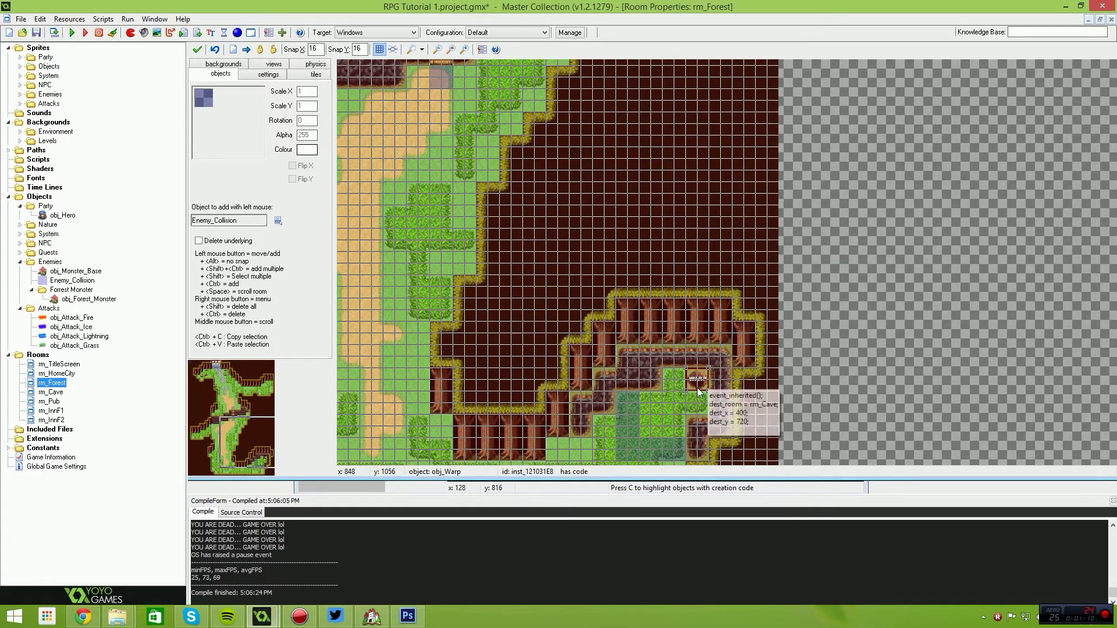
pyautogui.moveTo(442, 116); pyautogui.dragTo(597, 305, button='middle')
pyautogui.scroll(-1, 523, 297)
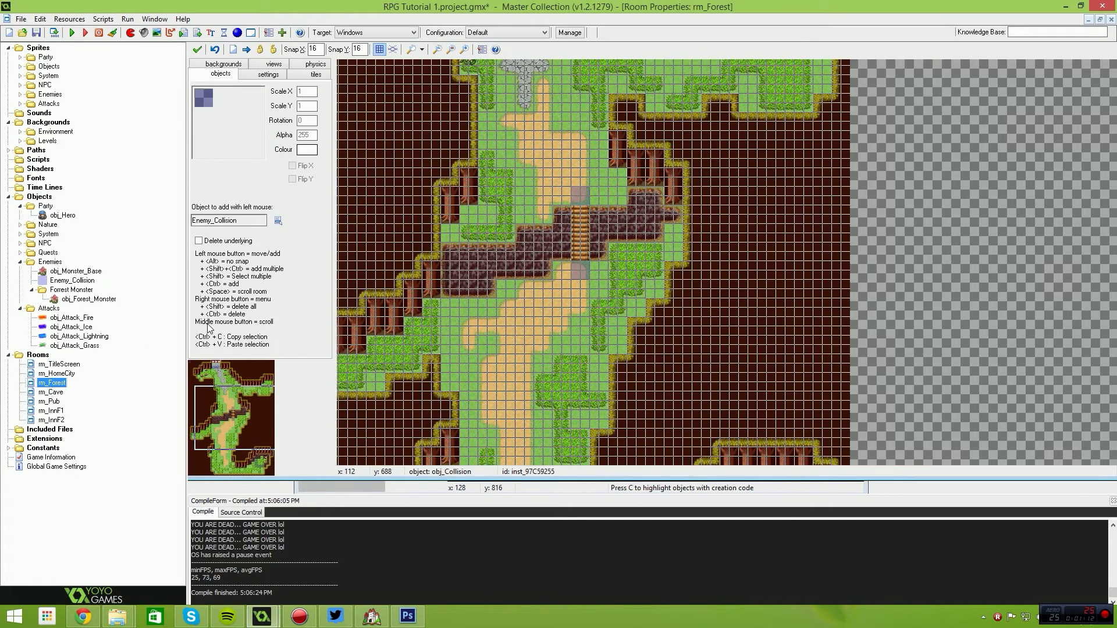
# Compare the southern warps in rm_HomeCity with the cave warp and its surroundings in rm_Forest
pyautogui.doubleClick(57, 374)
pyautogui.moveTo(583, 317)
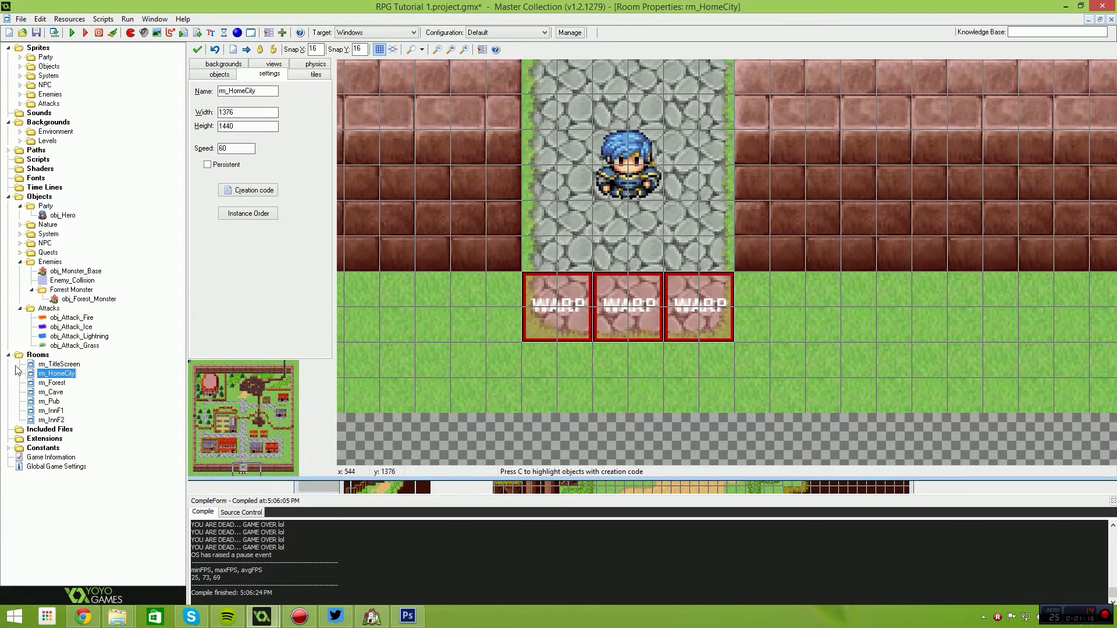
pyautogui.doubleClick(47, 384)
pyautogui.scroll(-2, 549, 352)
pyautogui.moveTo(549, 353); pyautogui.dragTo(498, 249, button='middle')
pyautogui.scroll(4, 634, 379)
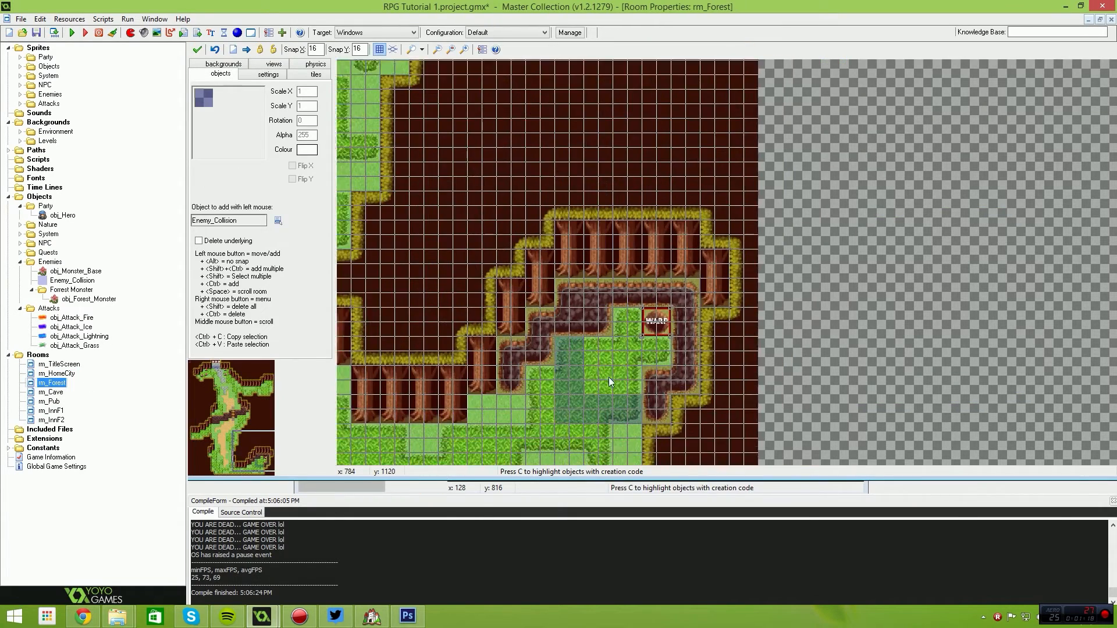
pyautogui.moveTo(609, 377); pyautogui.dragTo(594, 350, button='middle')
pyautogui.moveTo(659, 302)
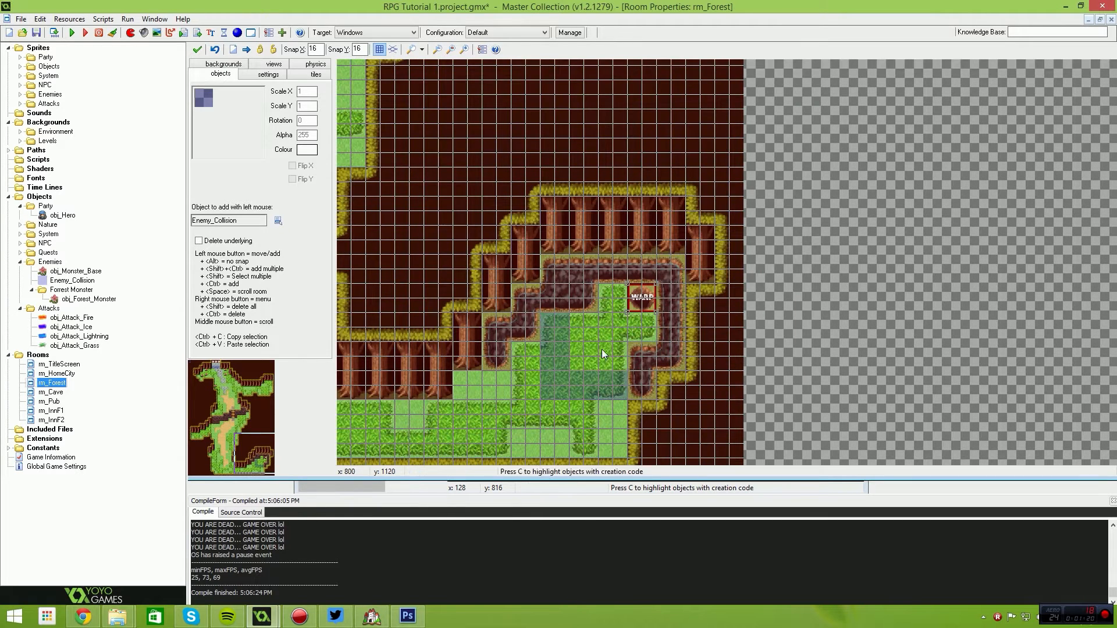
pyautogui.moveTo(522, 250); pyautogui.dragTo(584, 302, button='middle')
pyautogui.scroll(-2, 585, 291)
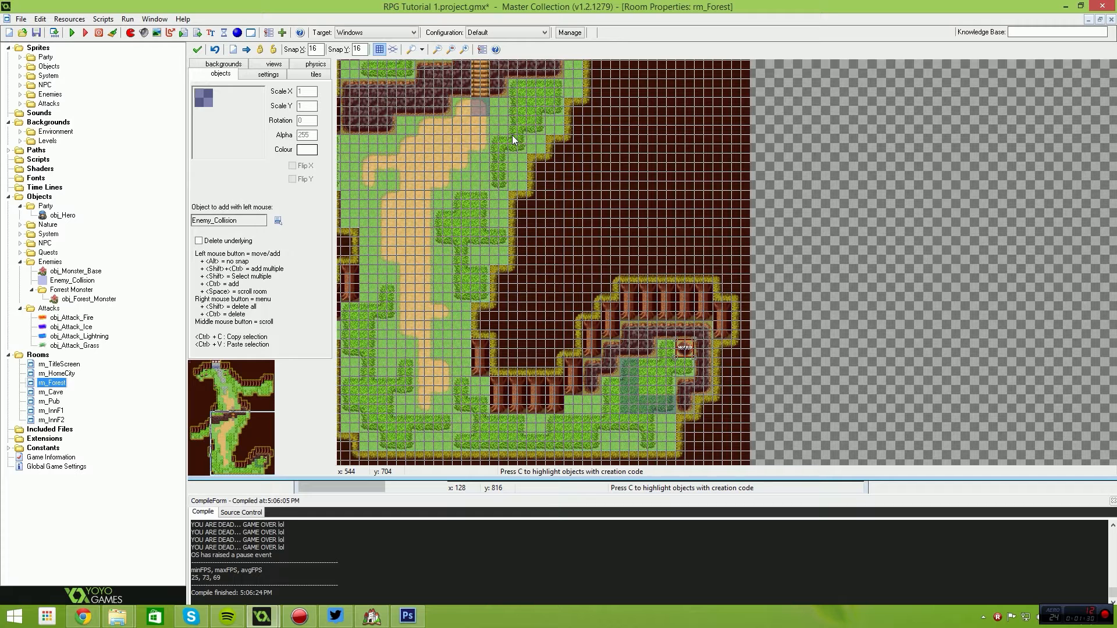
# Run the game and walk the hero through the town's southern warp, across the forest bridge and to the path's southern end
pyautogui.click(112, 32)
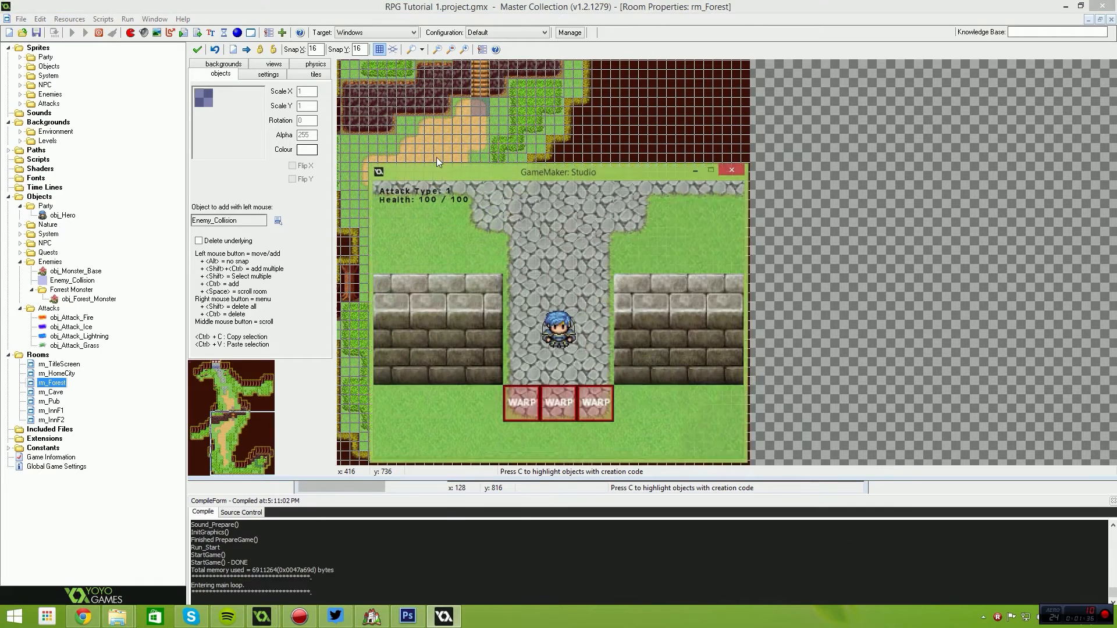
pyautogui.press('Down')
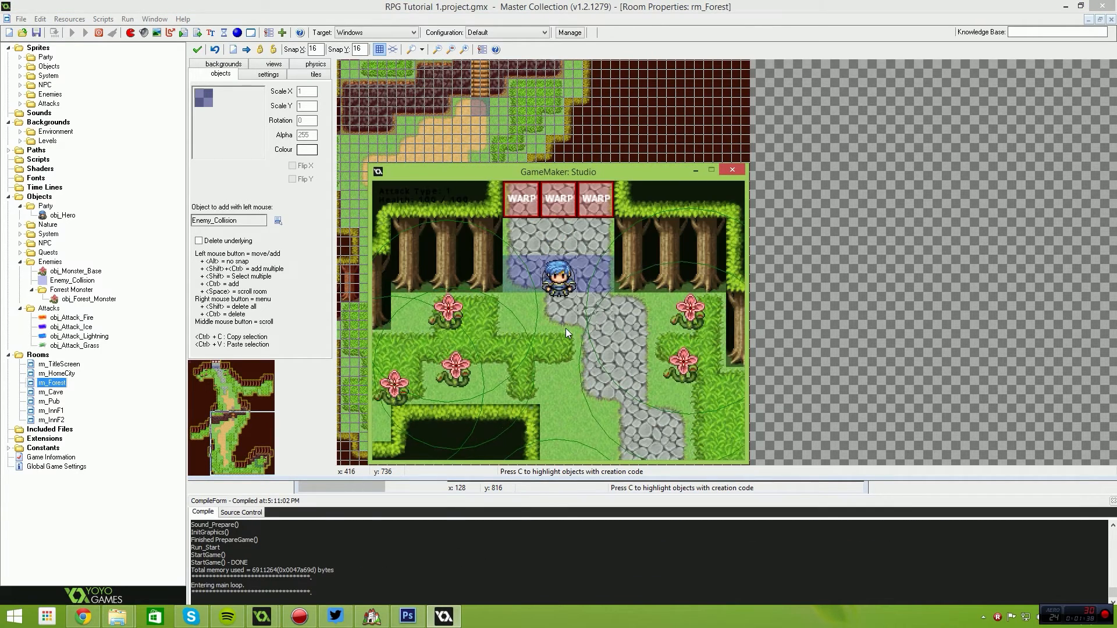
pyautogui.press('Down')
pyautogui.press('Right')
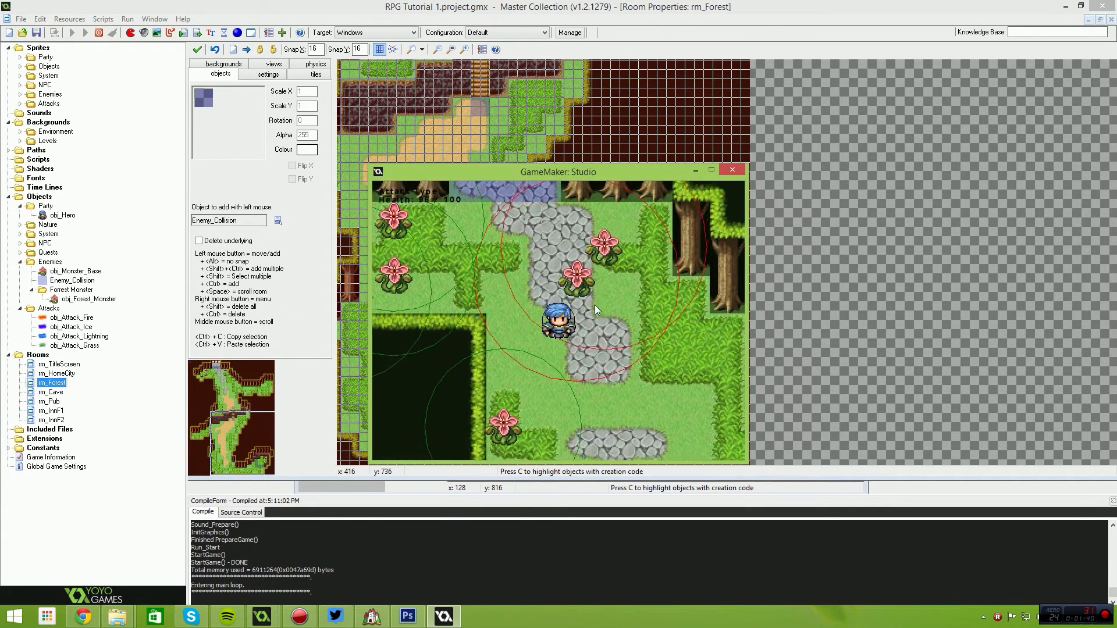
pyautogui.press('Down')
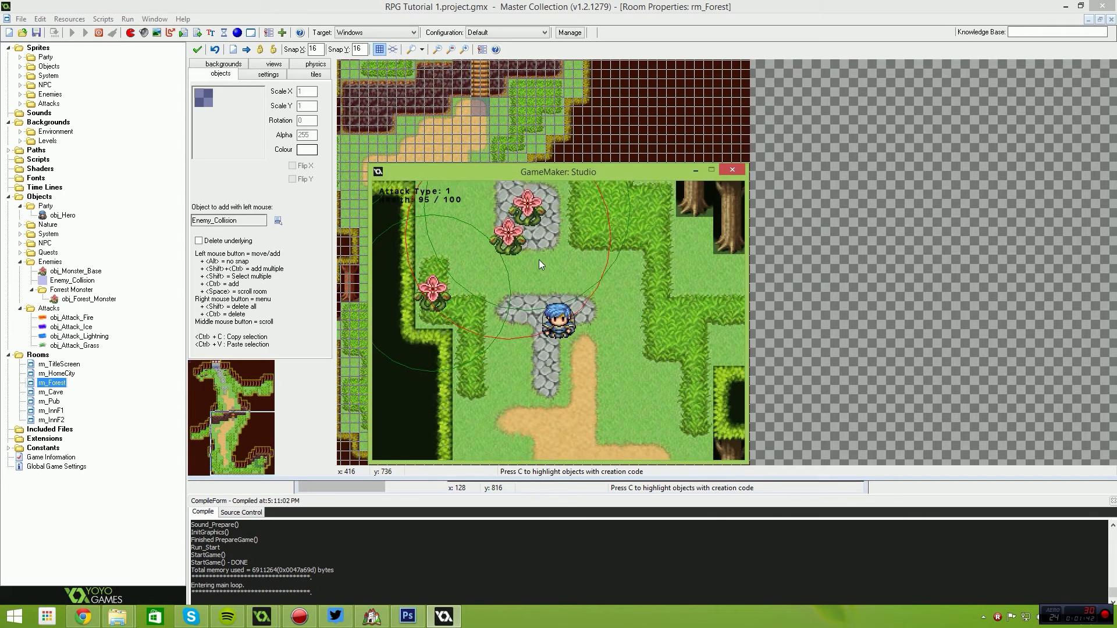
pyautogui.press('Down')
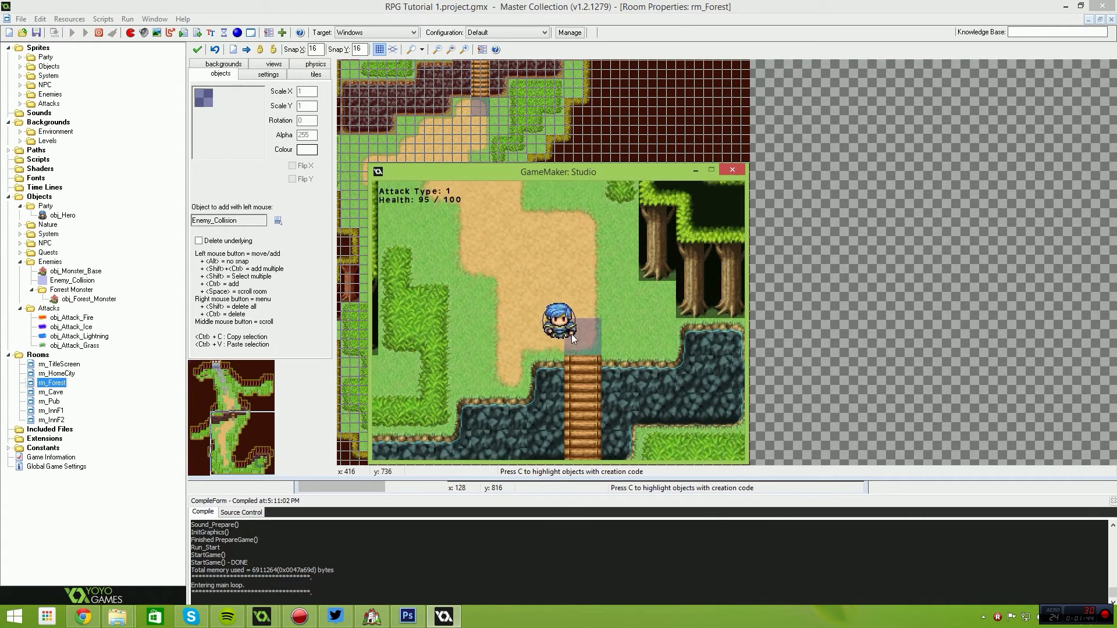
pyautogui.press('Down')
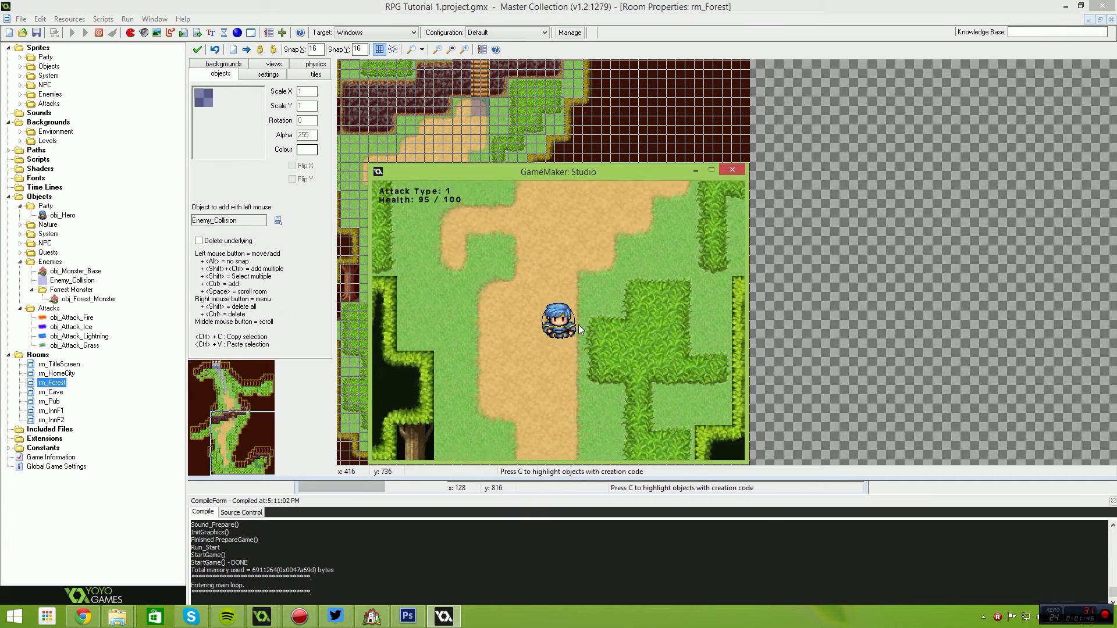
pyautogui.press('Down')
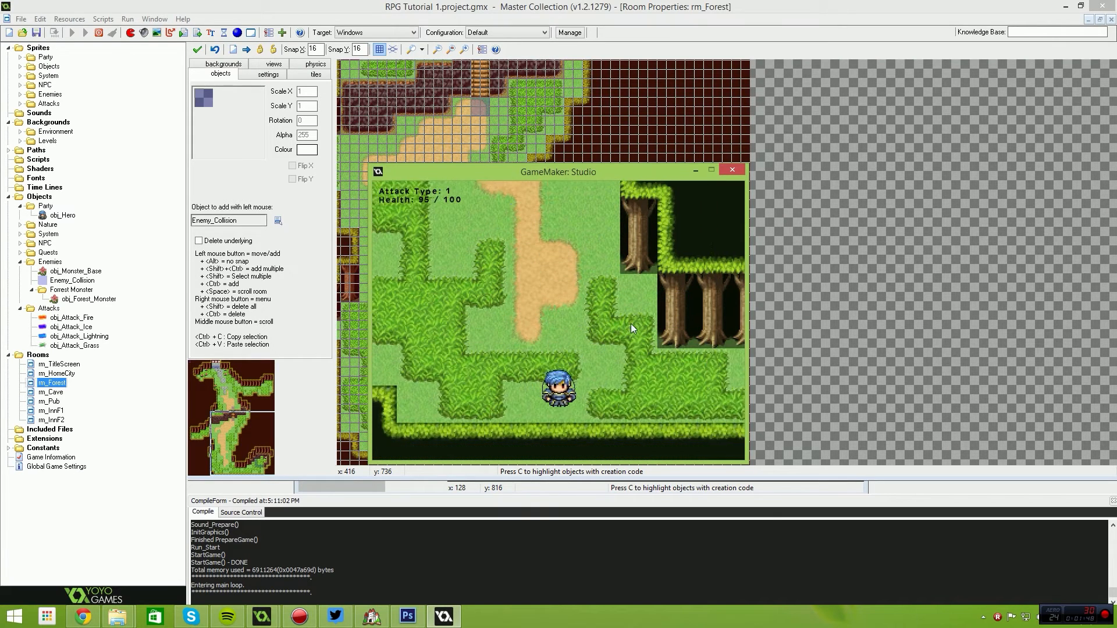
# Walk the hero around the southern forest path and into the clearing with the cave warp
pyautogui.press('Up')
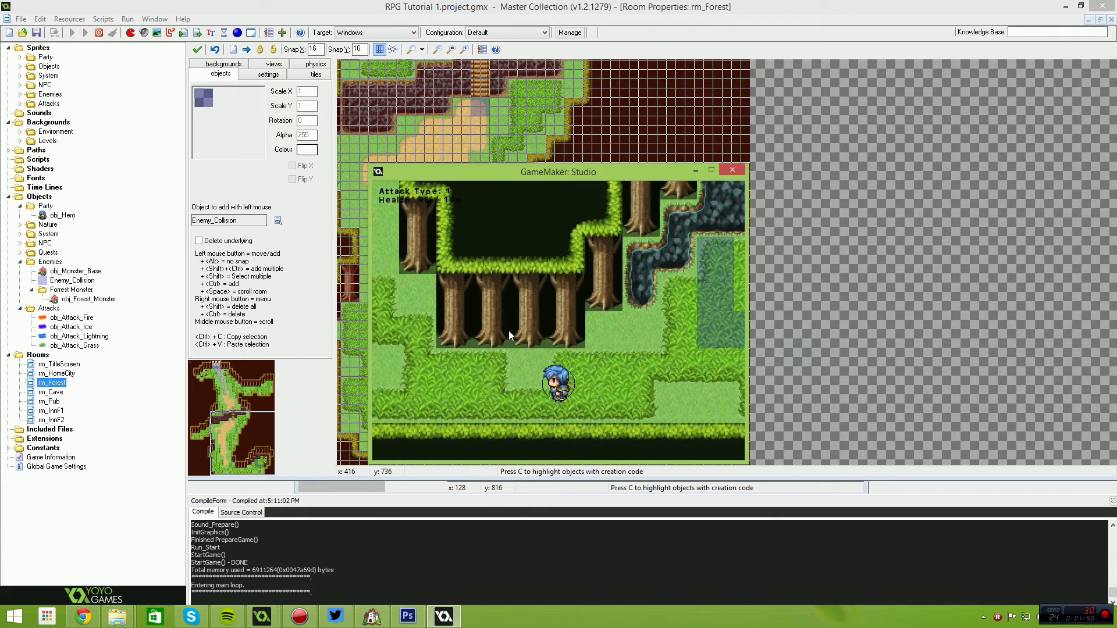
pyautogui.press('Up')
pyautogui.press('Left')
pyautogui.press('Right')
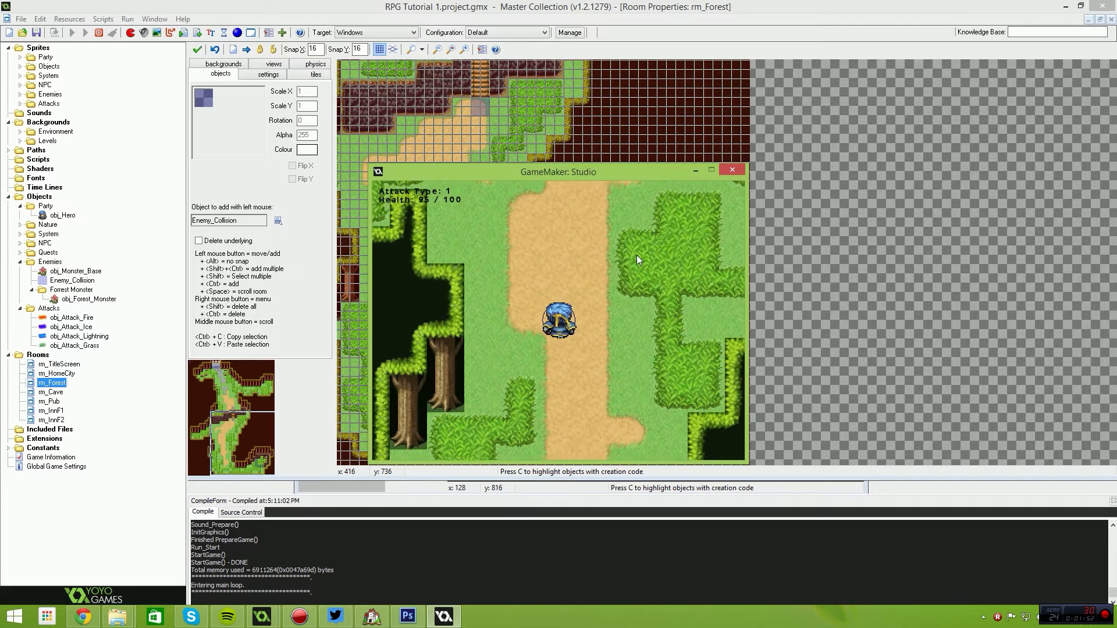
pyautogui.press('Down')
pyautogui.press('Down')
pyautogui.press('Left')
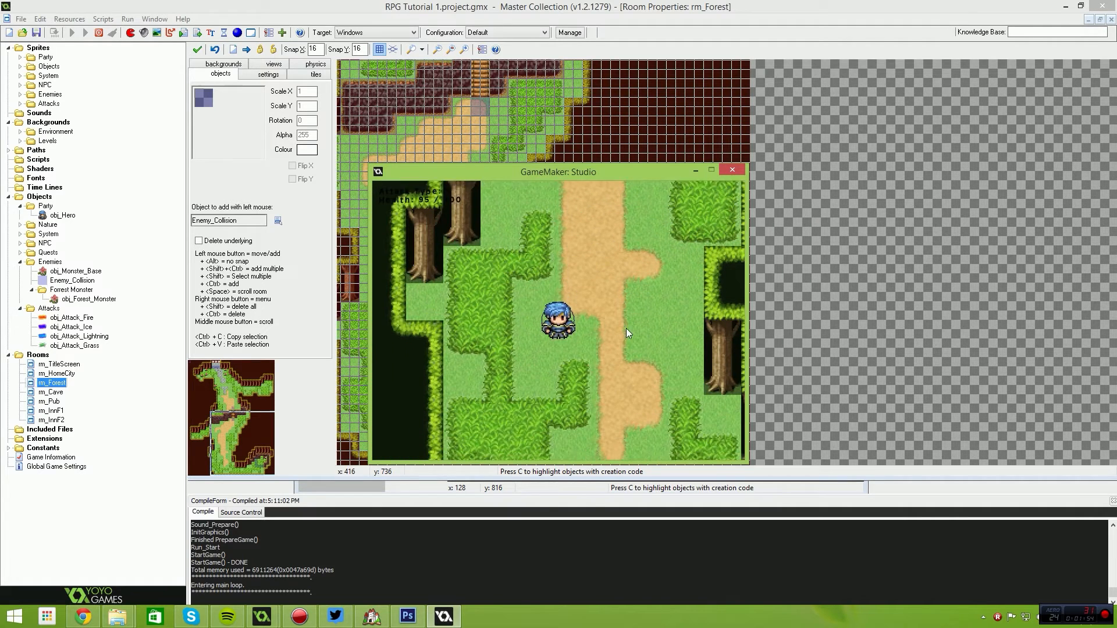
pyautogui.press('Right')
pyautogui.press('Down')
pyautogui.press('Right')
pyautogui.press('Up')
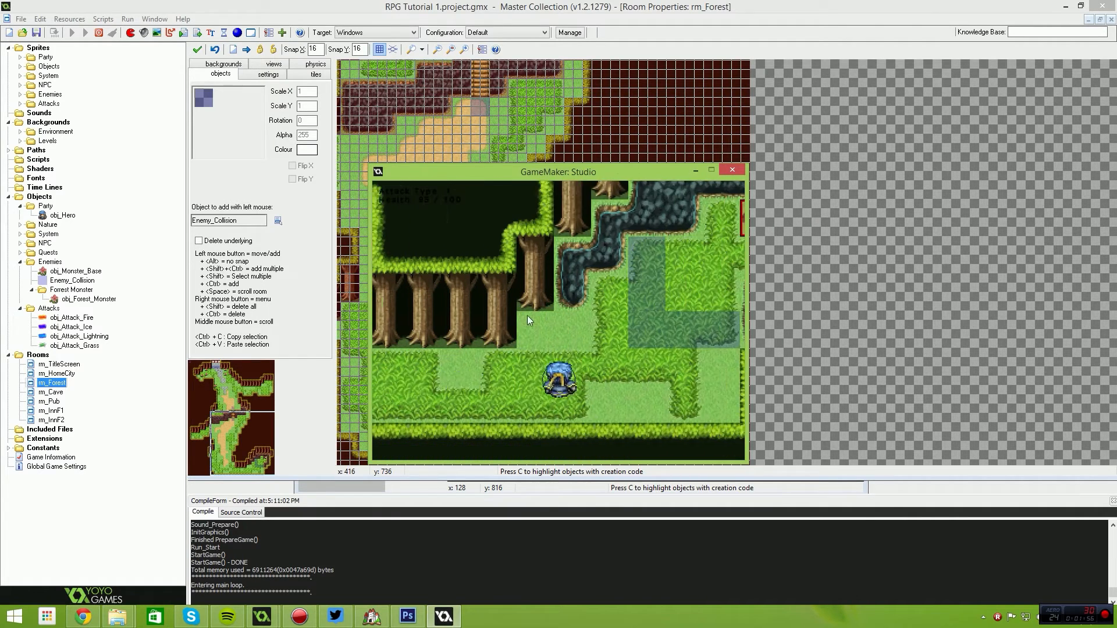
pyautogui.press('Right')
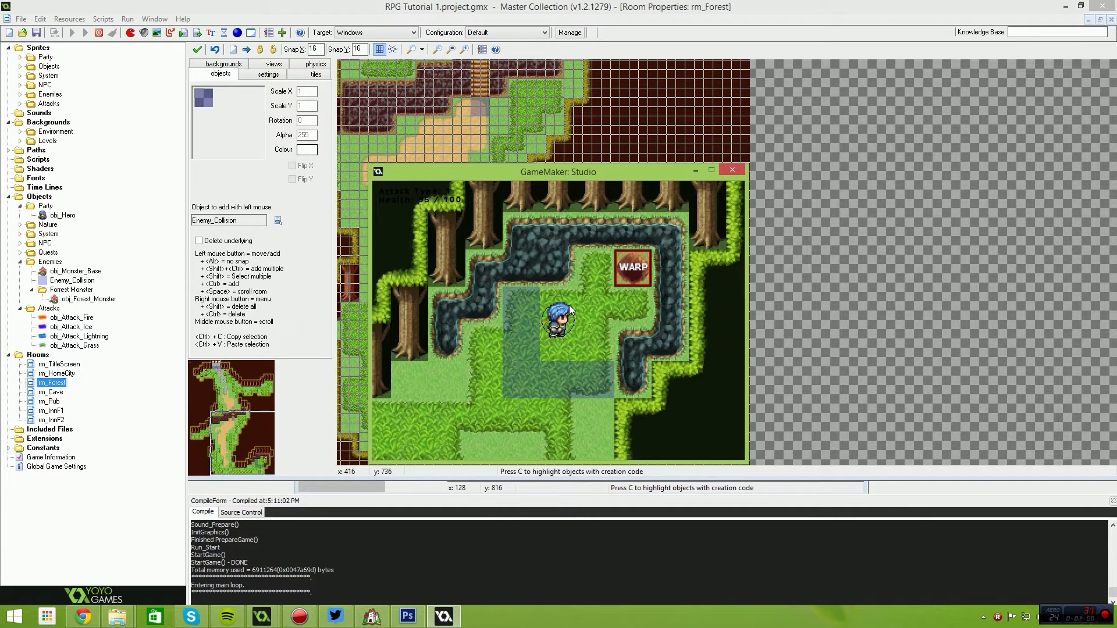
# Walk the hero out of the cave clearing and back up the dirt path to the chasm
pyautogui.press('Left')
pyautogui.press('Down')
pyautogui.press('Down')
pyautogui.press('Left')
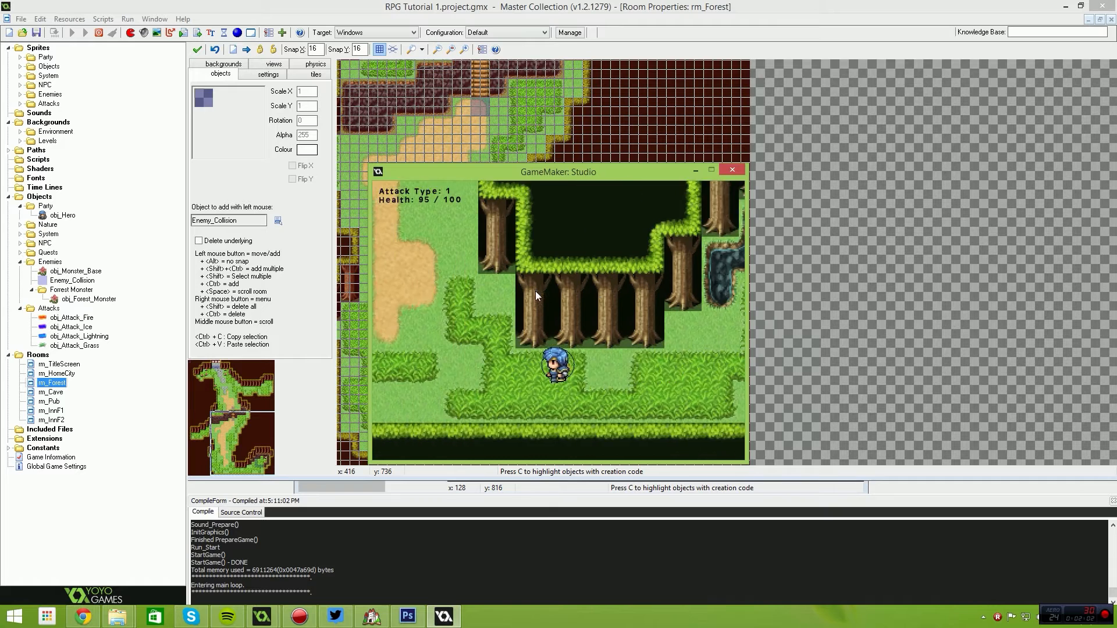
pyautogui.press('Up')
pyautogui.press('Up')
pyautogui.press('Left')
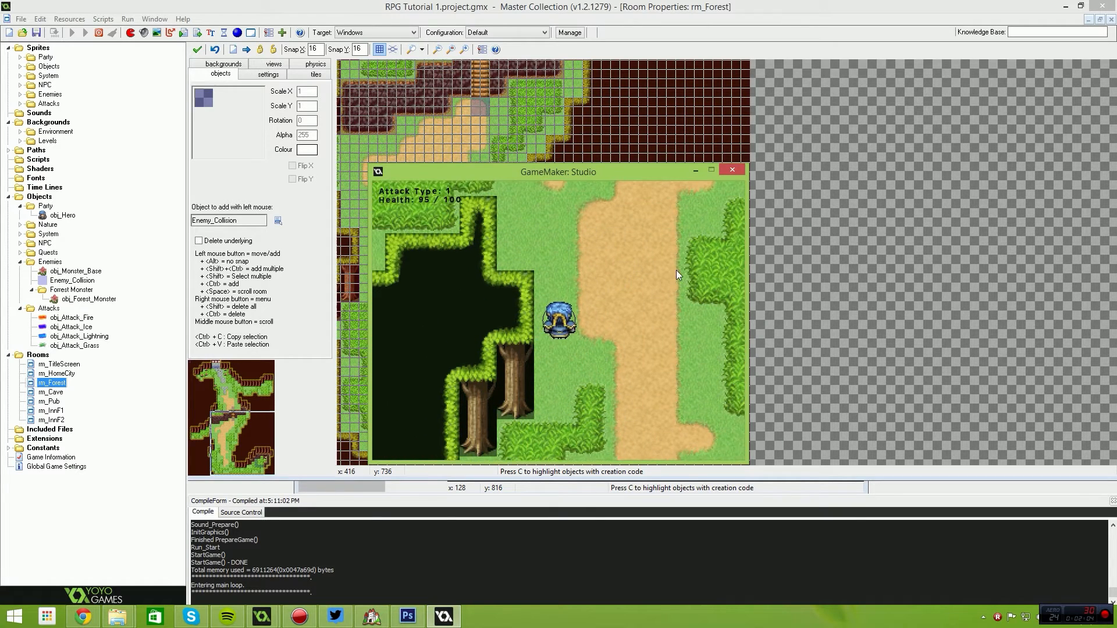
pyautogui.press('Right')
pyautogui.press('Up')
pyautogui.press('Left')
pyautogui.press('Right')
pyautogui.press('Down')
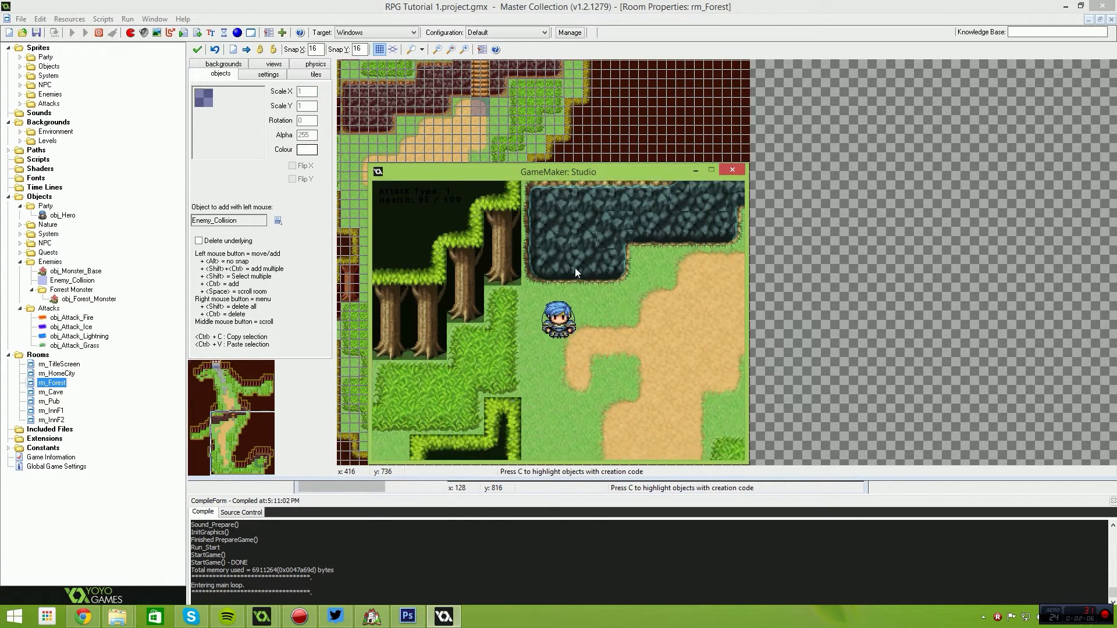
# Walk the hero down the dirt path and east through the southern grass into the clearing with the cave warp
pyautogui.press('Down')
pyautogui.press('Left')
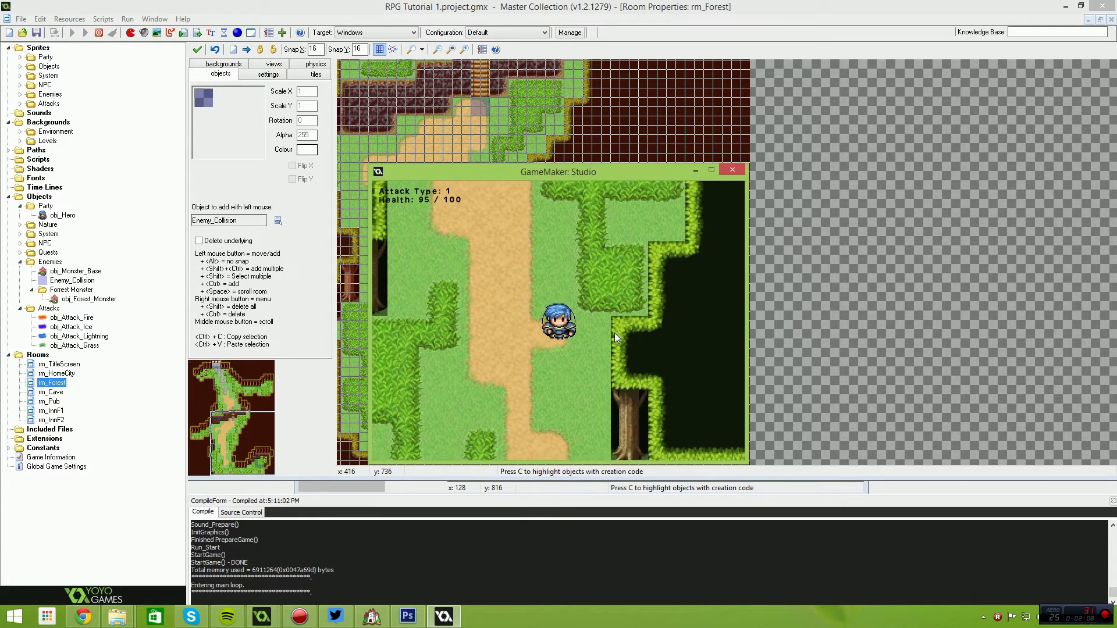
pyautogui.press('Down')
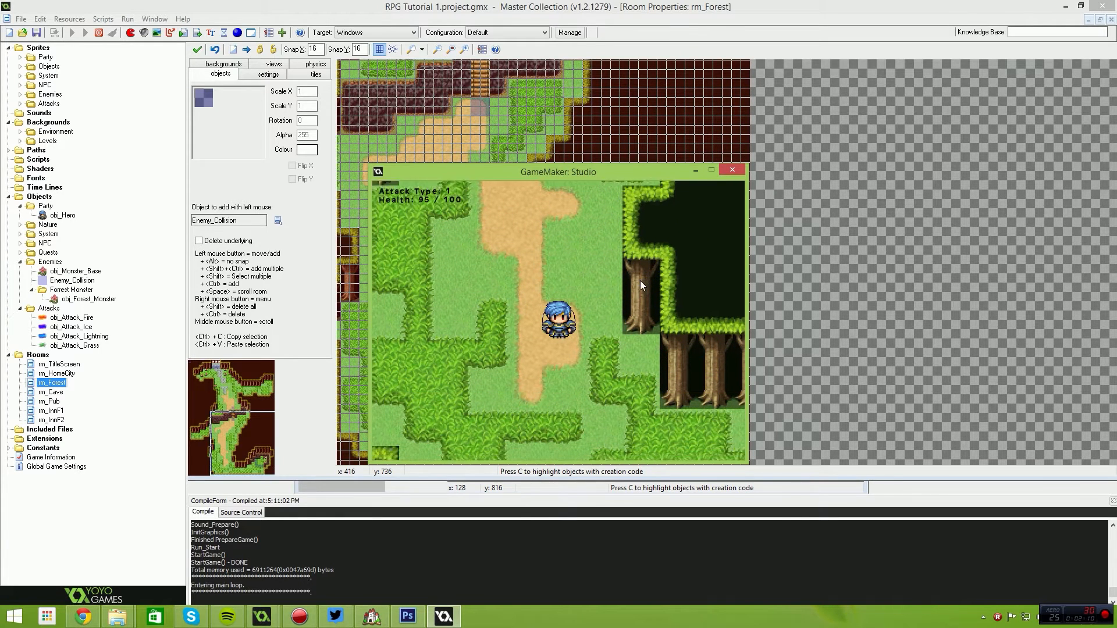
pyautogui.press('Left')
pyautogui.press('Right')
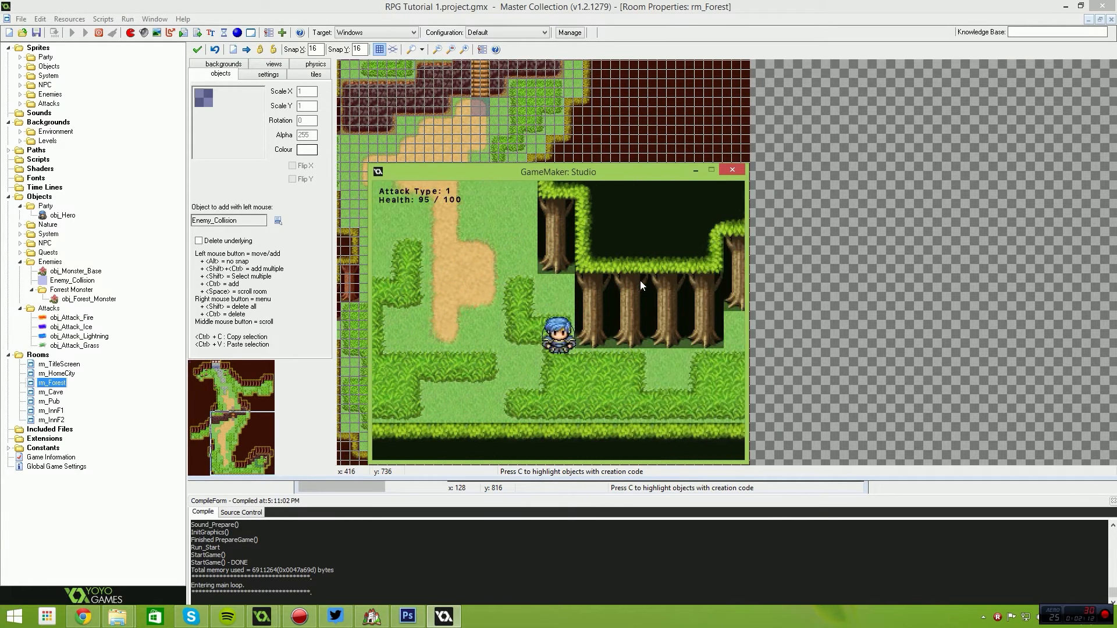
pyautogui.press('Down')
pyautogui.press('Up')
pyautogui.press('Right')
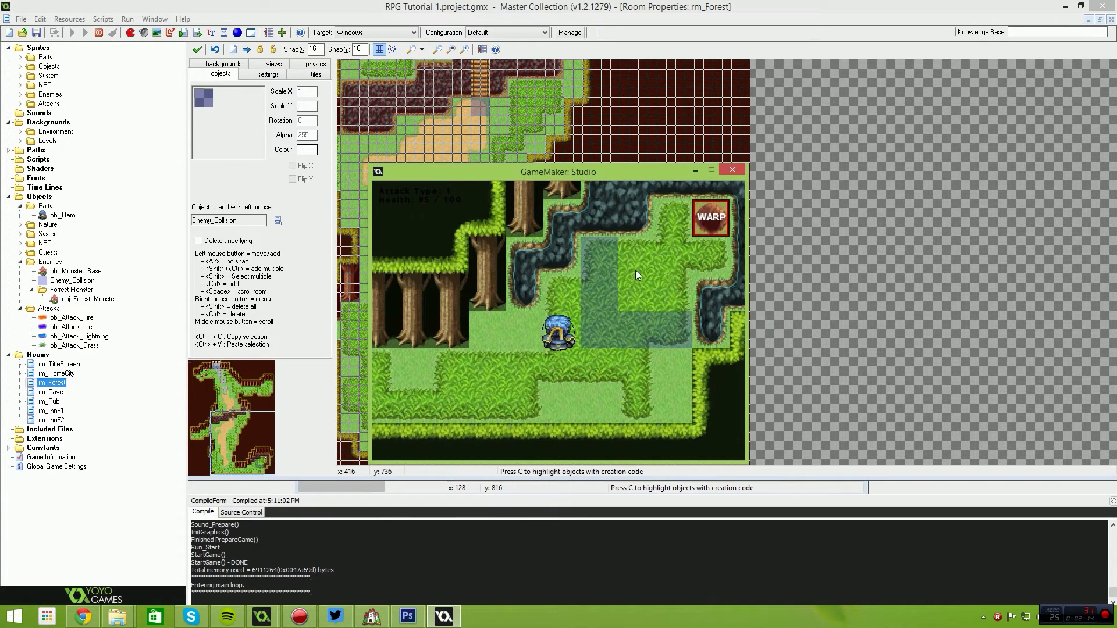
pyautogui.press('Up')
pyautogui.press('Right')
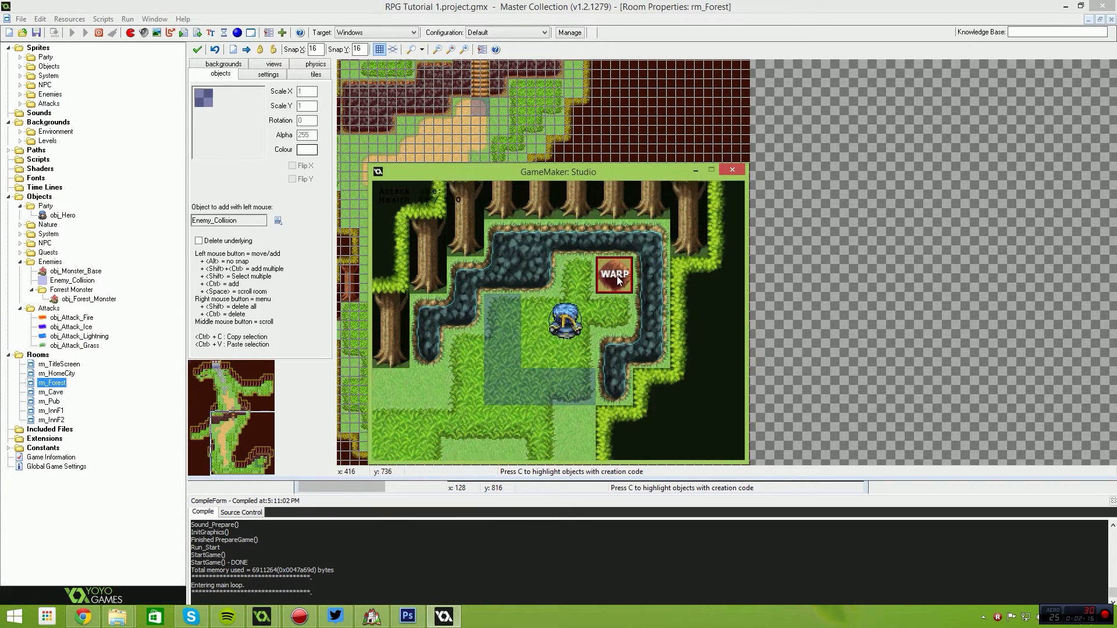
# Walk the hero through the forest's cave warp and up the cave corridor into the throne chamber
pyautogui.press('Up')
pyautogui.press('Left')
pyautogui.press('Up')
pyautogui.press('Right')
pyautogui.press('Up')
pyautogui.press('Right')
pyautogui.press('Down')
pyautogui.press('Right')
pyautogui.press('Up')
pyautogui.press('Left')
pyautogui.press('Up')
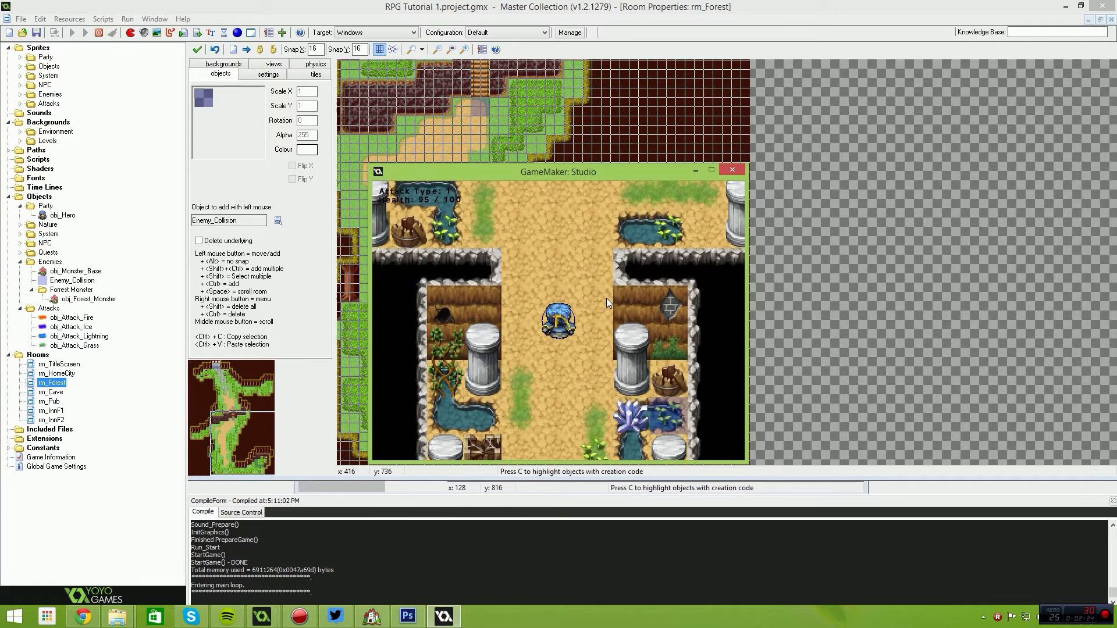
pyautogui.press('Up')
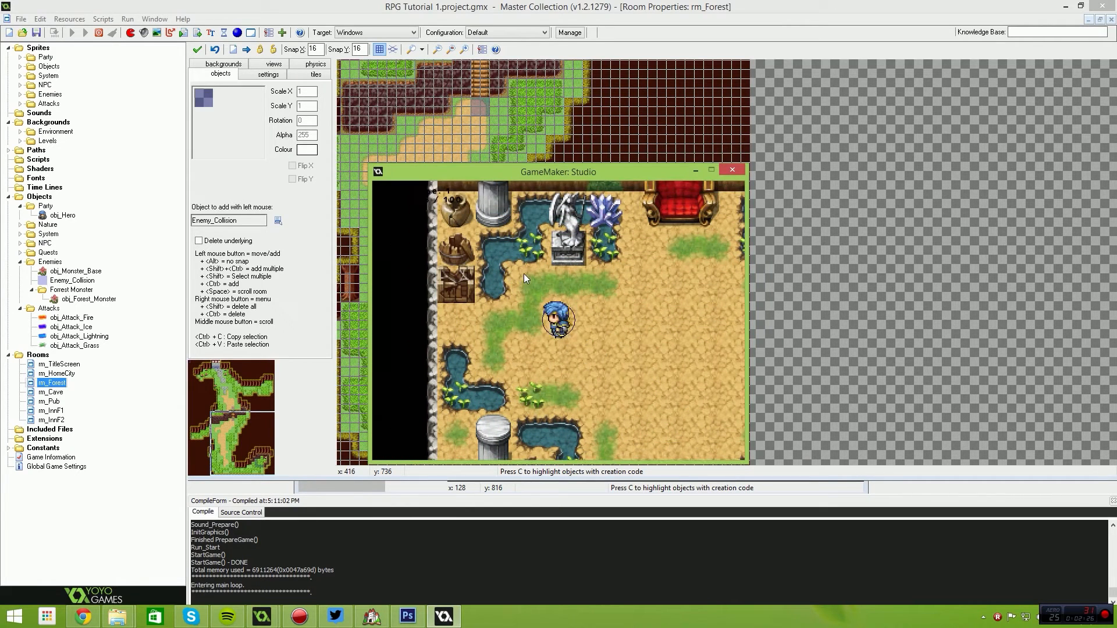
# Walk the hero around the throne chamber to test movement near the throne, statues and ponds
pyautogui.press('Down')
pyautogui.press('Right')
pyautogui.press('Up')
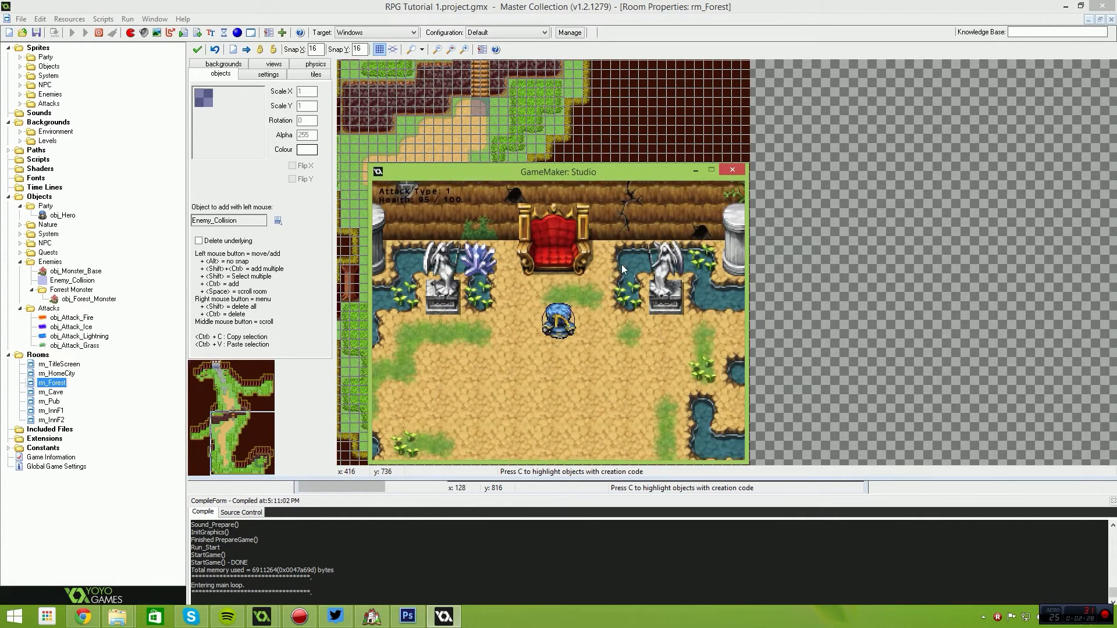
pyautogui.press('Down')
pyautogui.press('Down')
pyautogui.press('Right')
pyautogui.press('Right')
pyautogui.press('Up')
pyautogui.press('Left')
pyautogui.press('Up')
pyautogui.press('Right')
pyautogui.press('Left')
pyautogui.press('Up')
# Walk the hero out of the throne chamber and down the corridor to the ladder warp
pyautogui.press('Left')
pyautogui.press('Down')
pyautogui.press('Left')
pyautogui.press('Down')
pyautogui.press('Right')
pyautogui.press('Down')
pyautogui.press('Left')
pyautogui.press('Right')
pyautogui.press('Down')
pyautogui.press('Down')
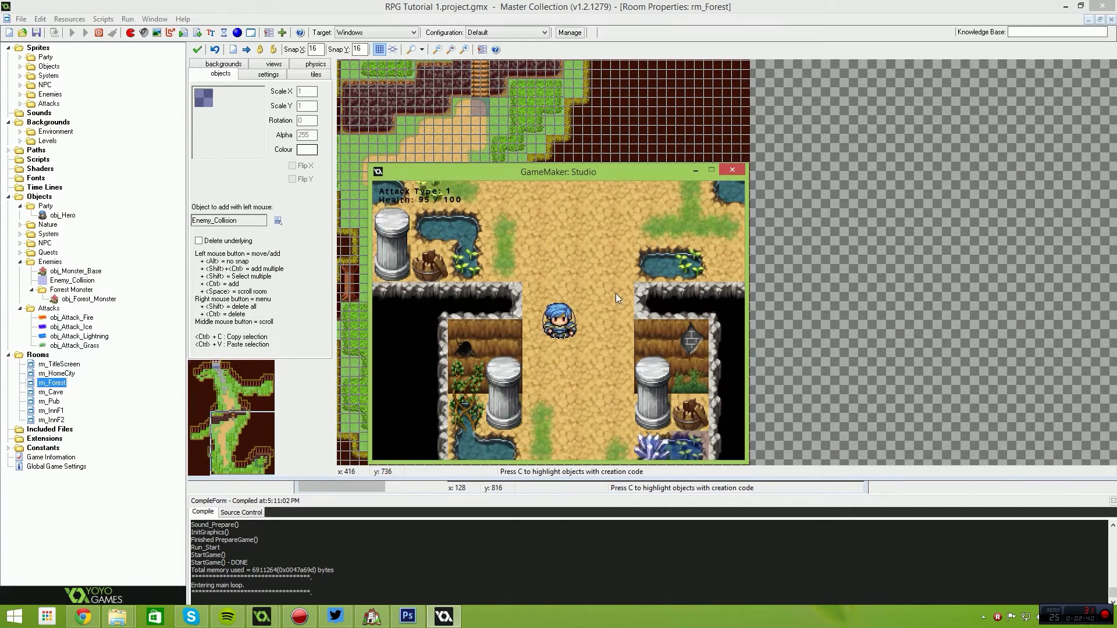
pyautogui.press('Down')
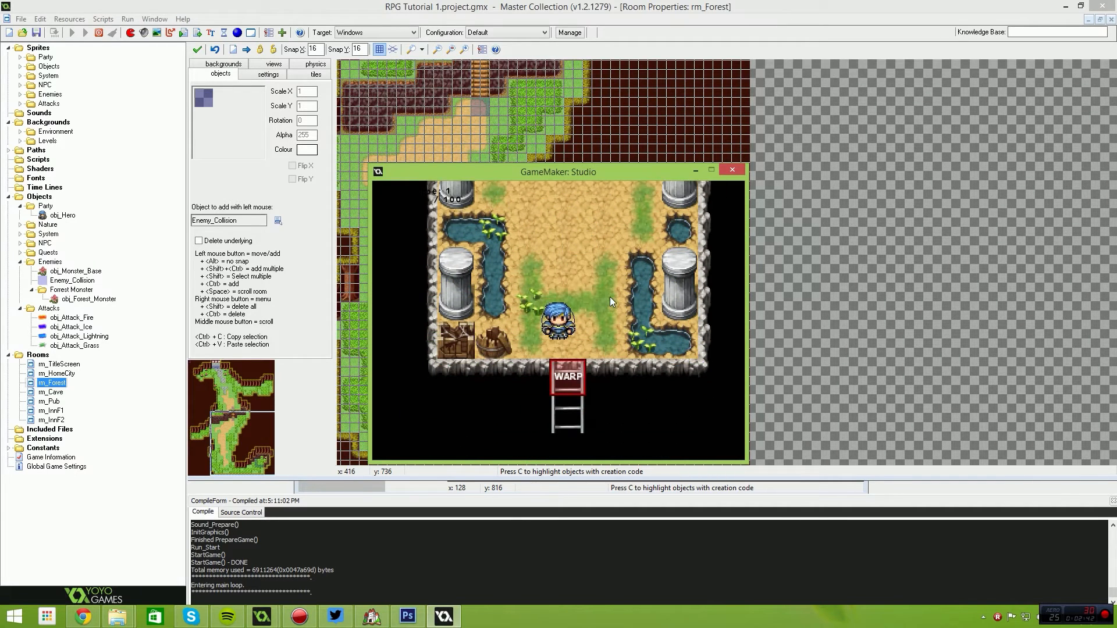
# Walk the hero around the southern end of the cave beside the ladder warp to test its edges
pyautogui.press('Up')
pyautogui.press('Right')
pyautogui.press('Down')
pyautogui.press('Left')
pyautogui.press('Right')
pyautogui.press('Down')
pyautogui.press('Right')
pyautogui.press('Up')
pyautogui.press('Down')
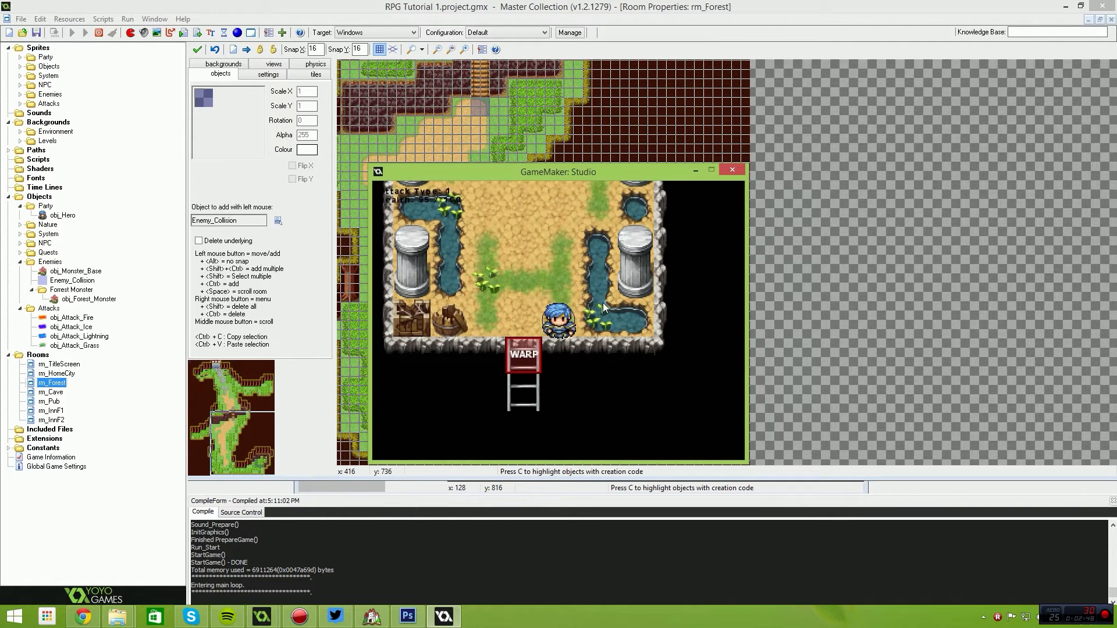
# Walk the hero out through the cave's ladder warp, back up the forest path and into the town
pyautogui.press('Up')
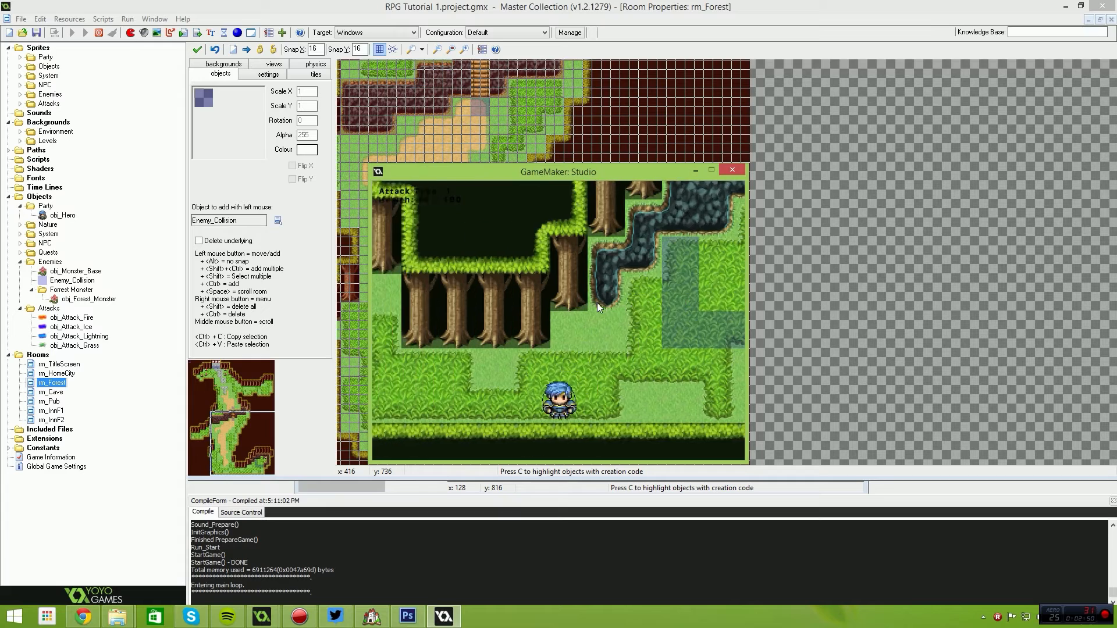
pyautogui.press('Down')
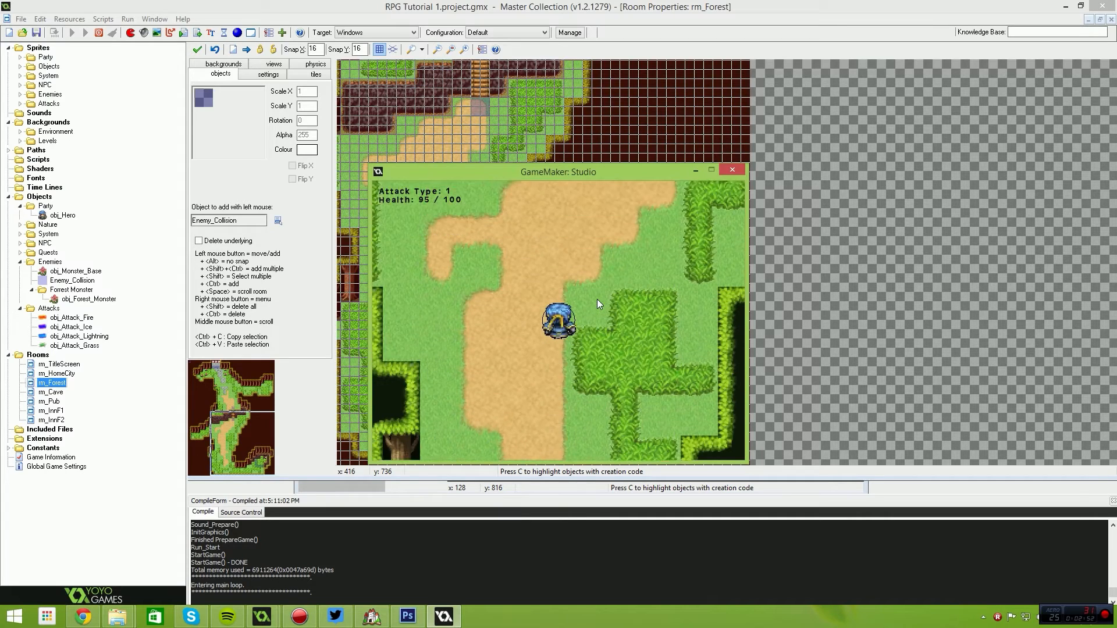
pyautogui.press('Up')
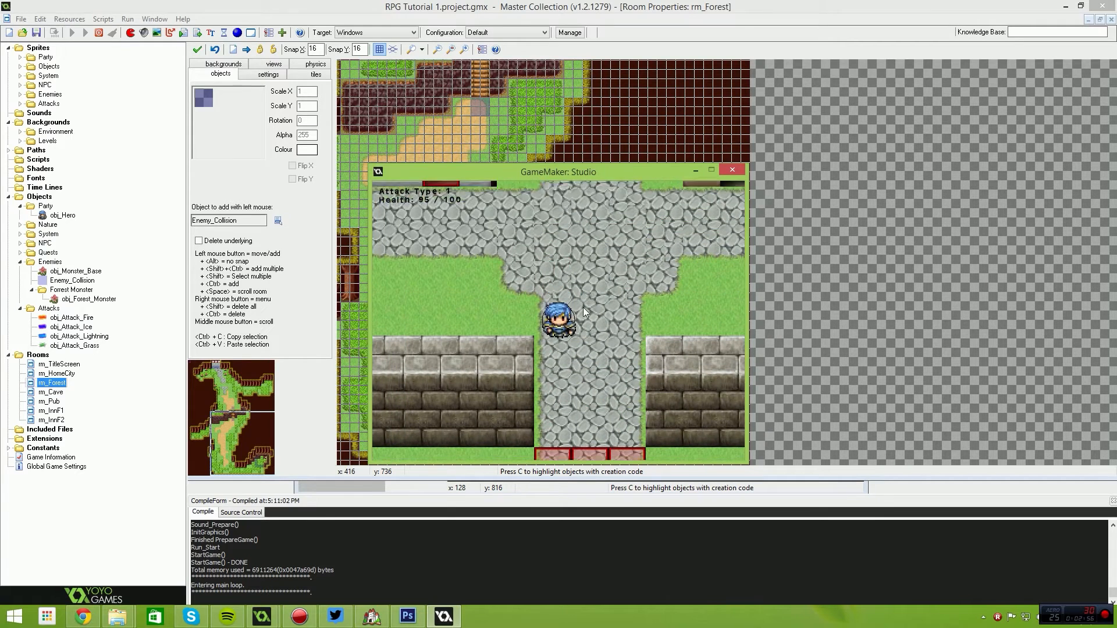
# Walk the hero from the town's southern warps back into the cave and up to the throne chamber entrance
pyautogui.press('Down')
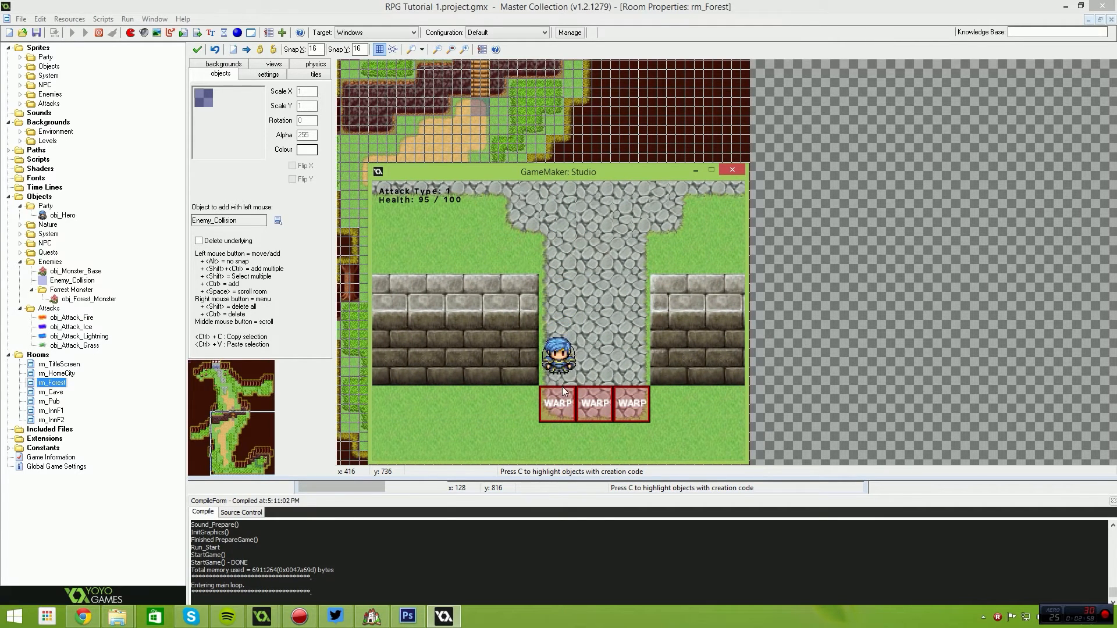
pyautogui.press('Right')
pyautogui.press('Up')
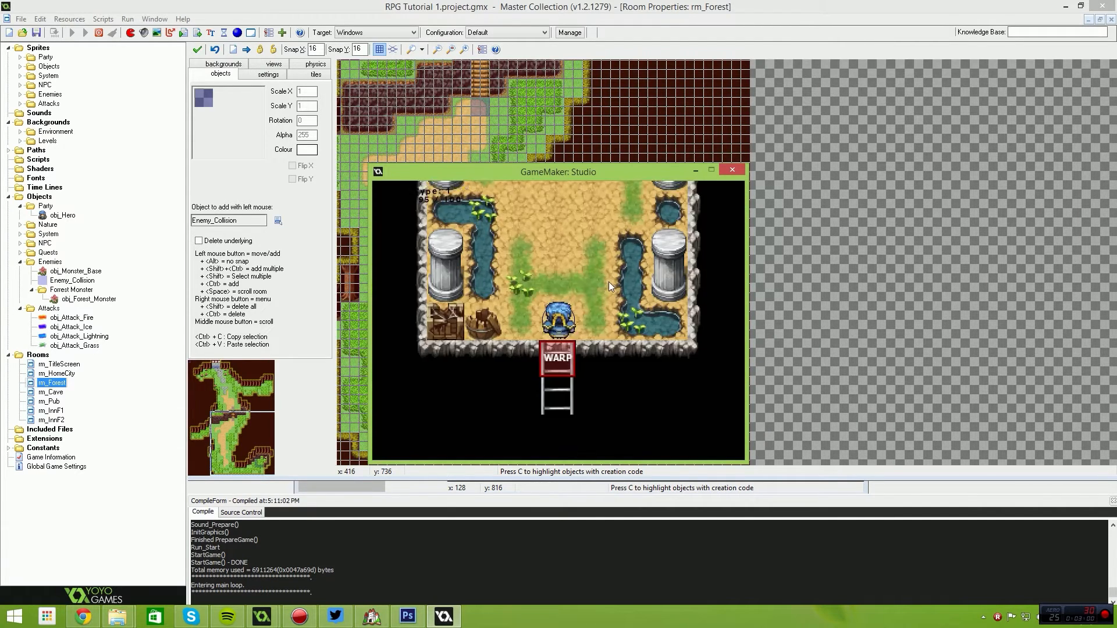
pyautogui.press('Up')
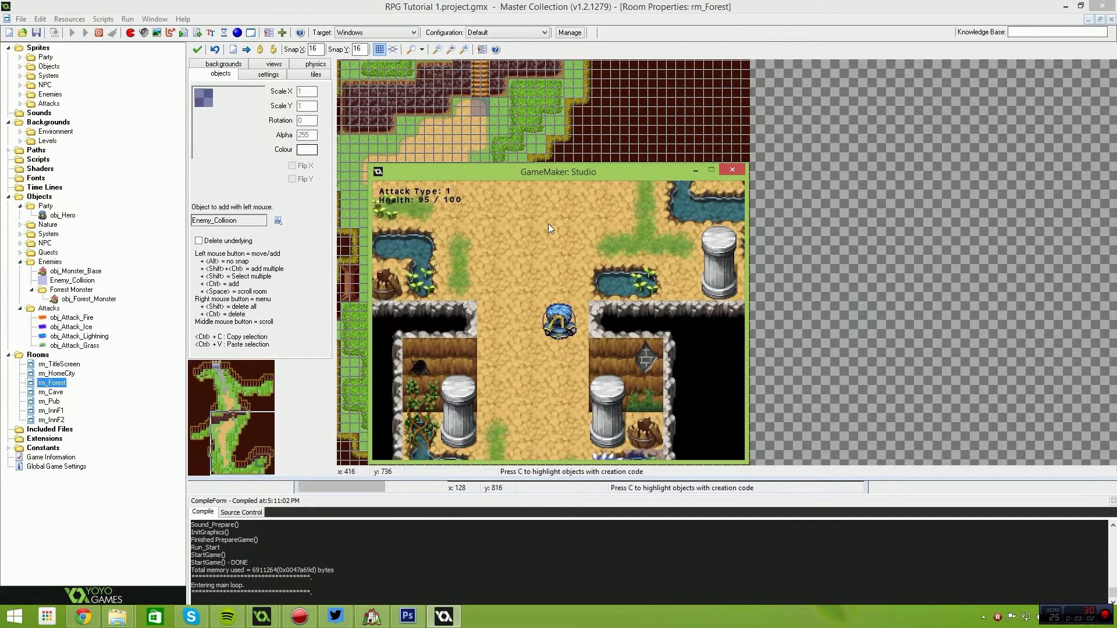
# Walk the hero down the corridor to inspect the area around the blue crystals, and close the running game
pyautogui.press('Down')
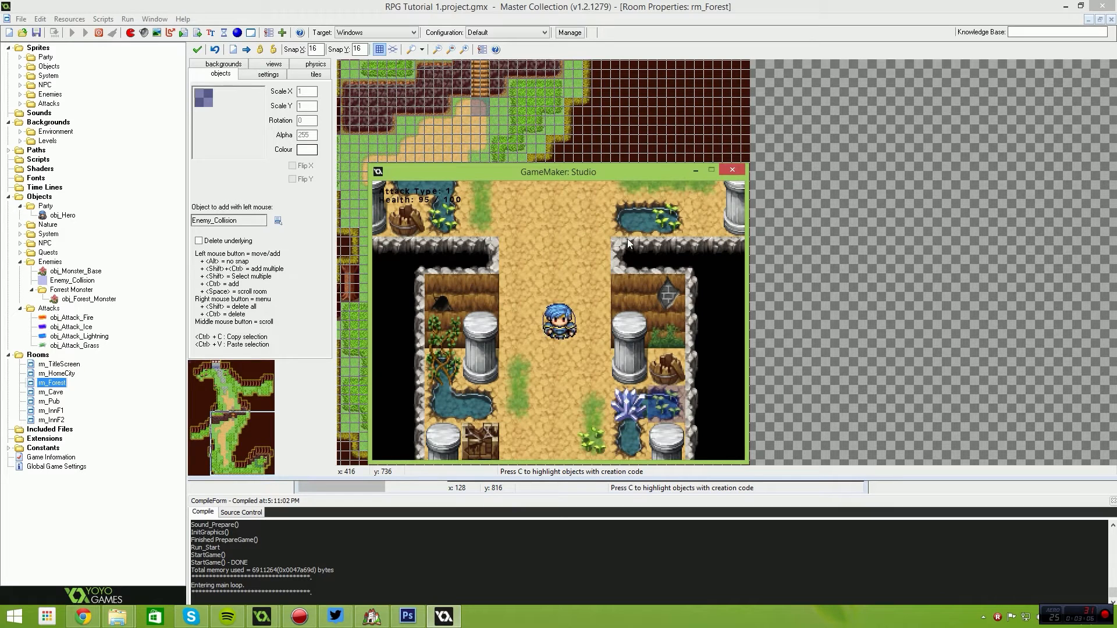
pyautogui.press('Down')
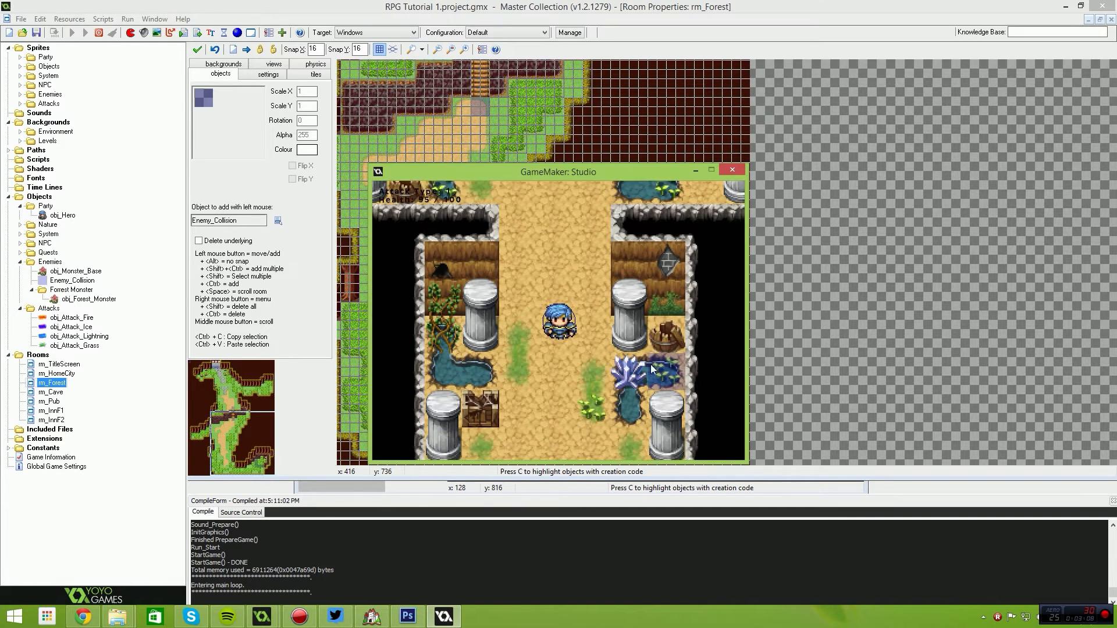
pyautogui.press('Down')
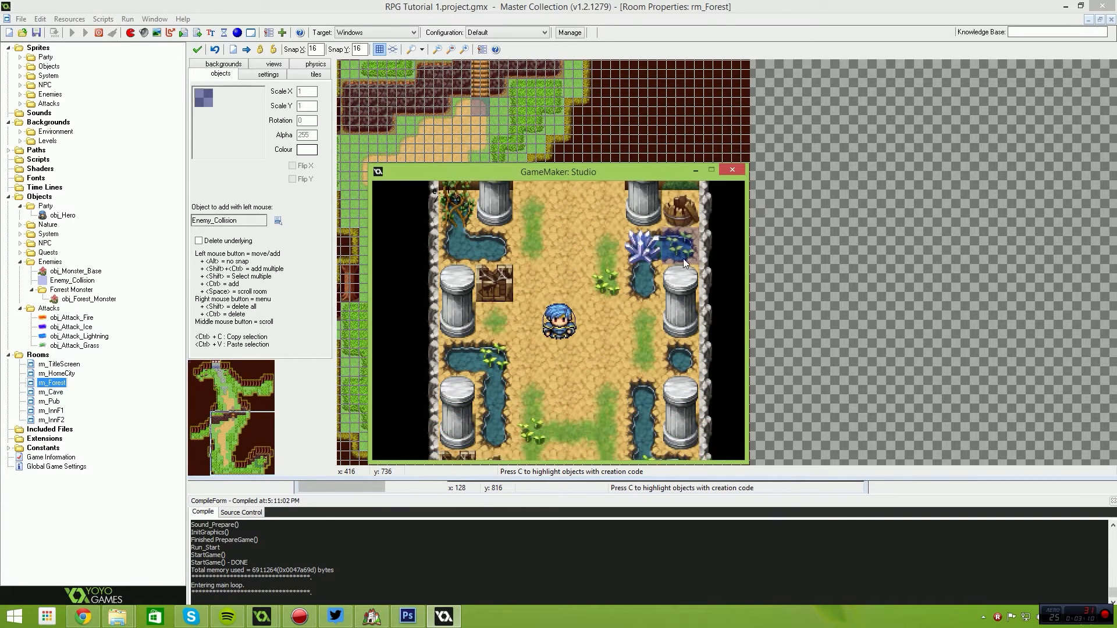
pyautogui.press('Up')
pyautogui.press('Right')
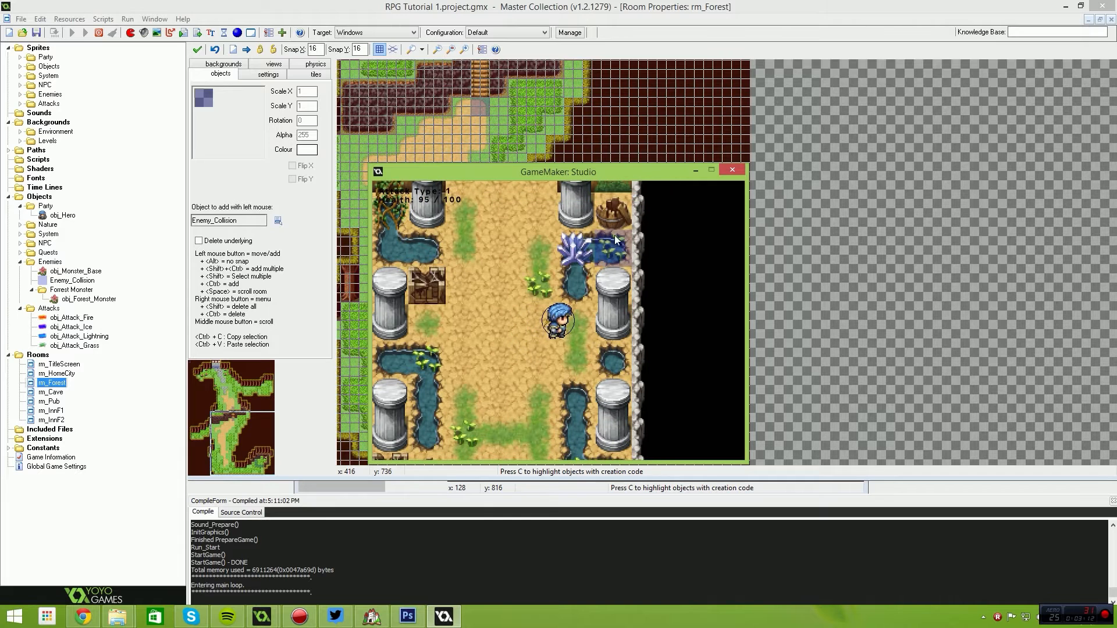
pyautogui.click(732, 169)
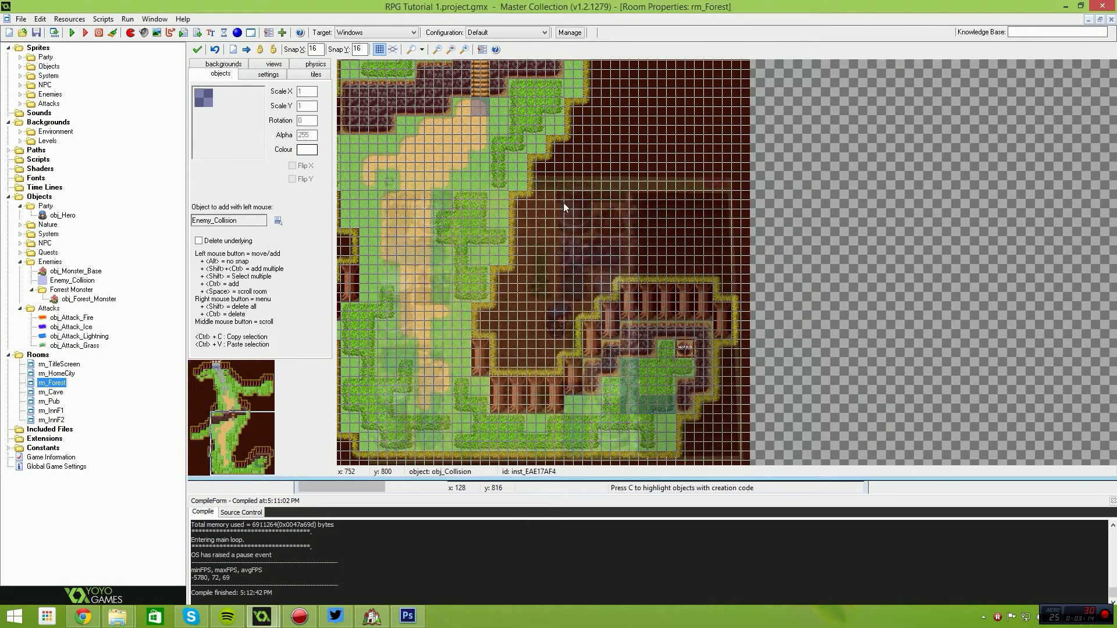
# In rm_Cave, move the collision block off the crystal pond, delete the Enemy_Collision underneath, and move the block back over the pond
pyautogui.click(63, 375)
pyautogui.doubleClick(63, 376)
pyautogui.doubleClick(57, 392)
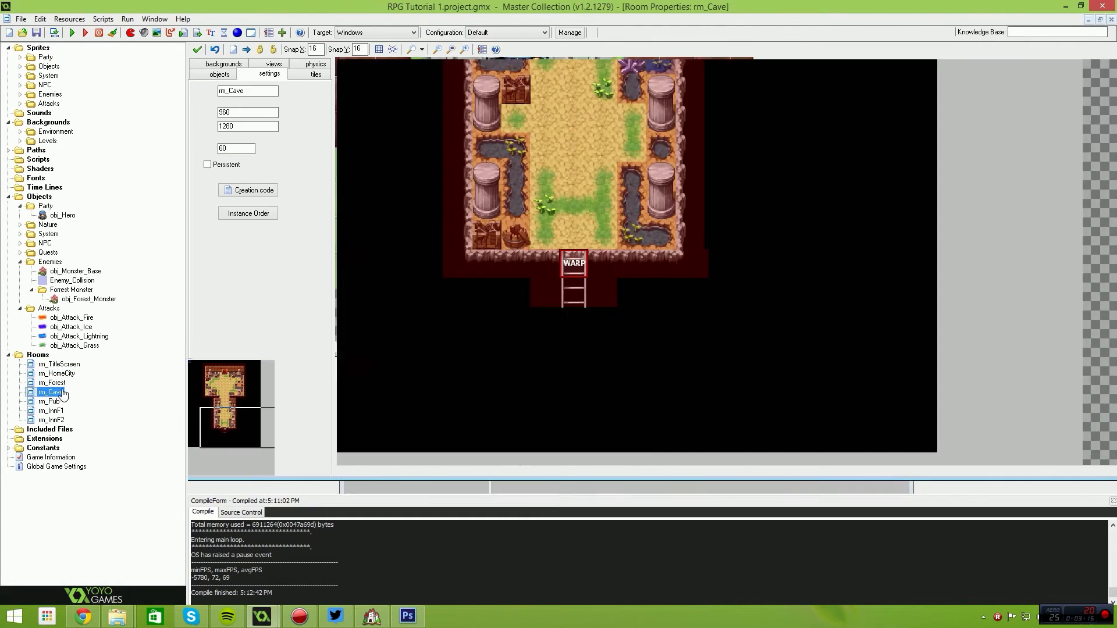
pyautogui.scroll(6, 691, 218)
pyautogui.moveTo(712, 211); pyautogui.dragTo(717, 262, button='middle')
pyautogui.moveTo(691, 202); pyautogui.dragTo(511, 219)
pyautogui.rightClick(722, 215)
pyautogui.click(731, 220)
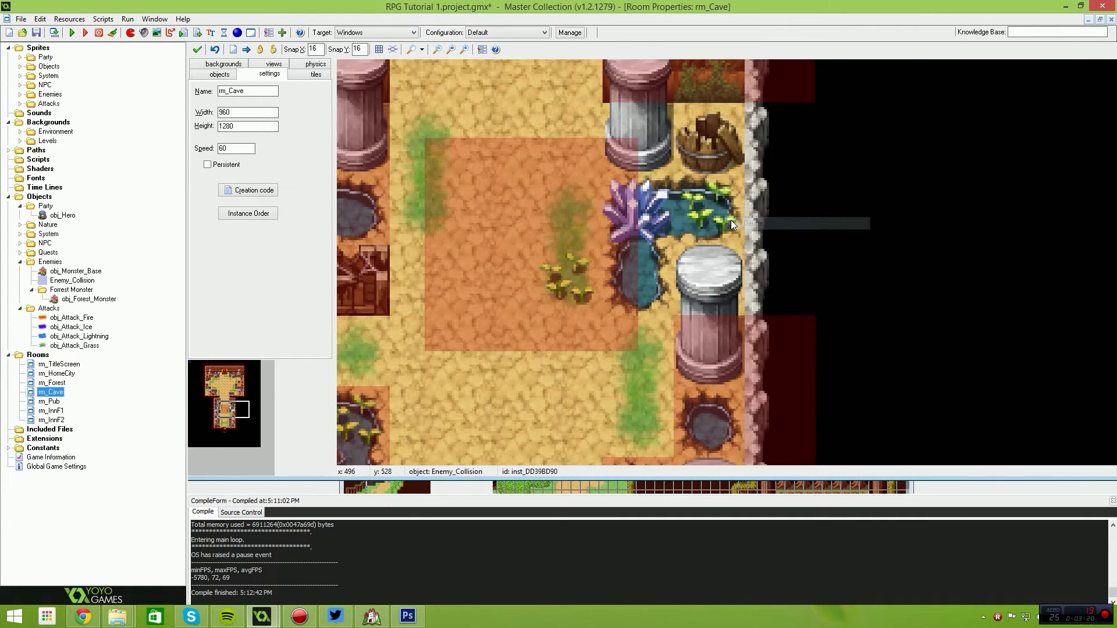
pyautogui.moveTo(557, 223); pyautogui.dragTo(720, 189)
pyautogui.scroll(-3, 670, 235)
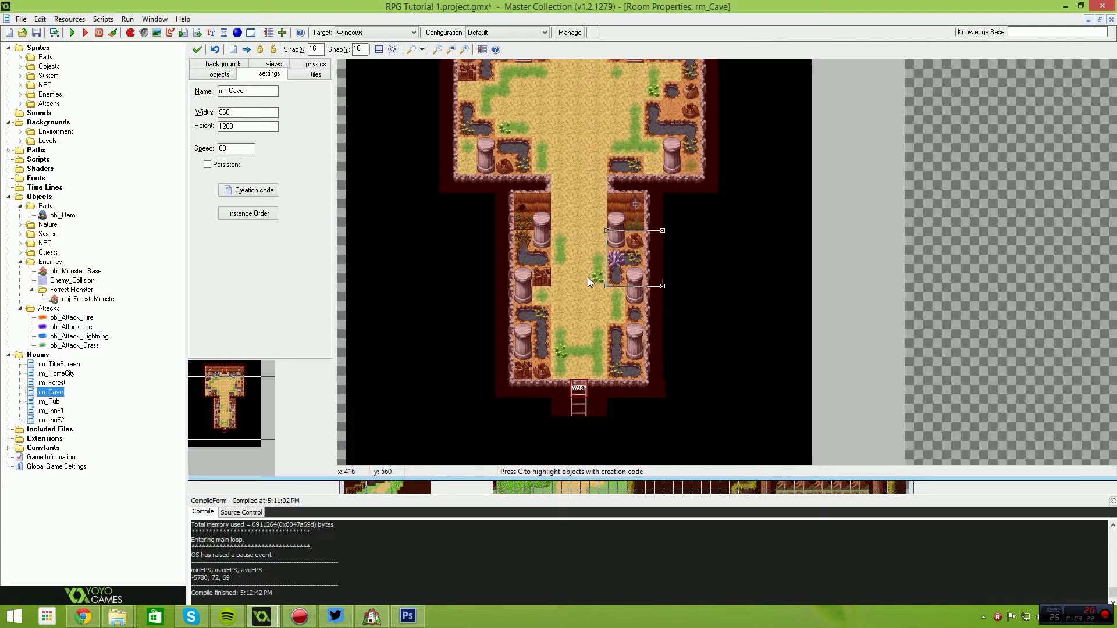
# Set the height of rm_Cave to 1000
pyautogui.moveTo(548, 151); pyautogui.dragTo(566, 185, button='middle')
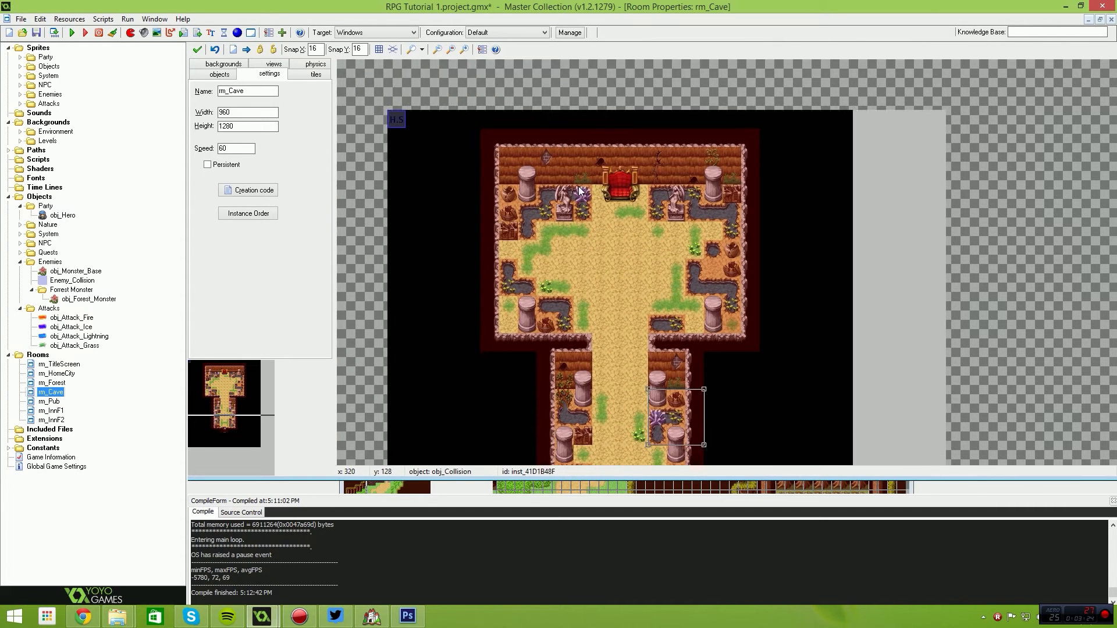
pyautogui.scroll(-2, 658, 366)
pyautogui.moveTo(682, 410); pyautogui.dragTo(608, 330, button='middle')
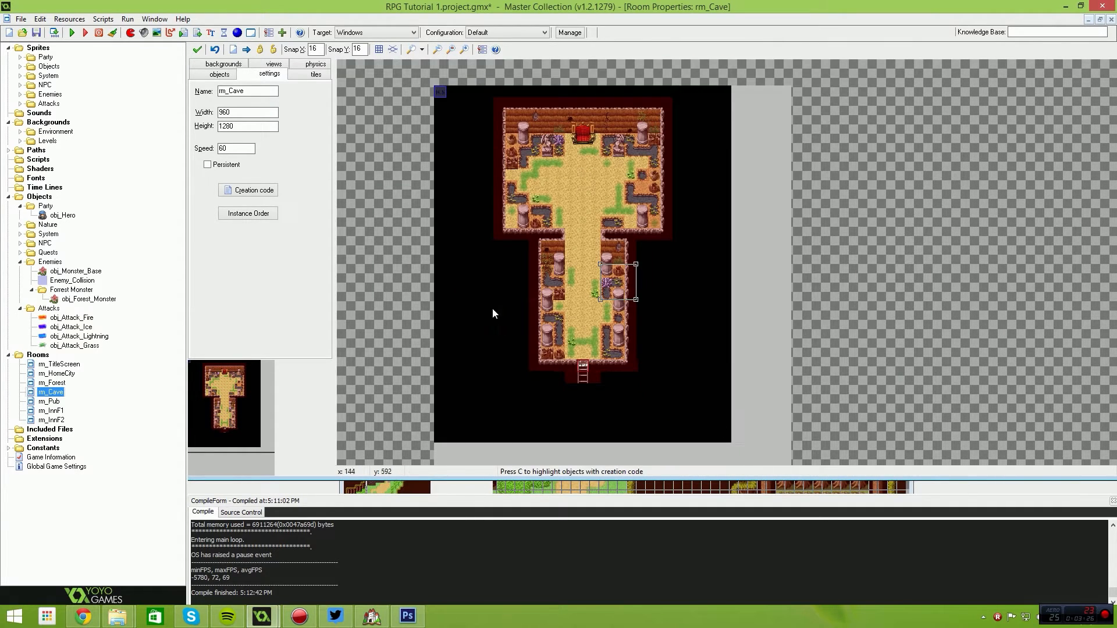
pyautogui.scroll(-3, 765, 355)
pyautogui.moveTo(694, 252); pyautogui.dragTo(764, 441, button='middle')
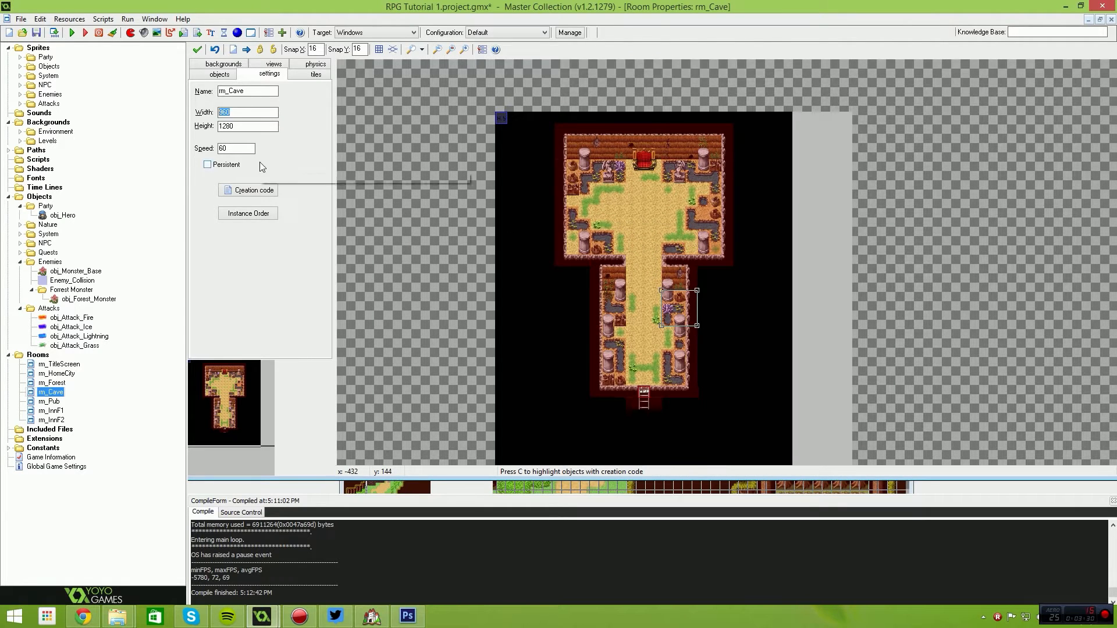
pyautogui.doubleClick(243, 126)
pyautogui.scroll(-2, 410, 232)
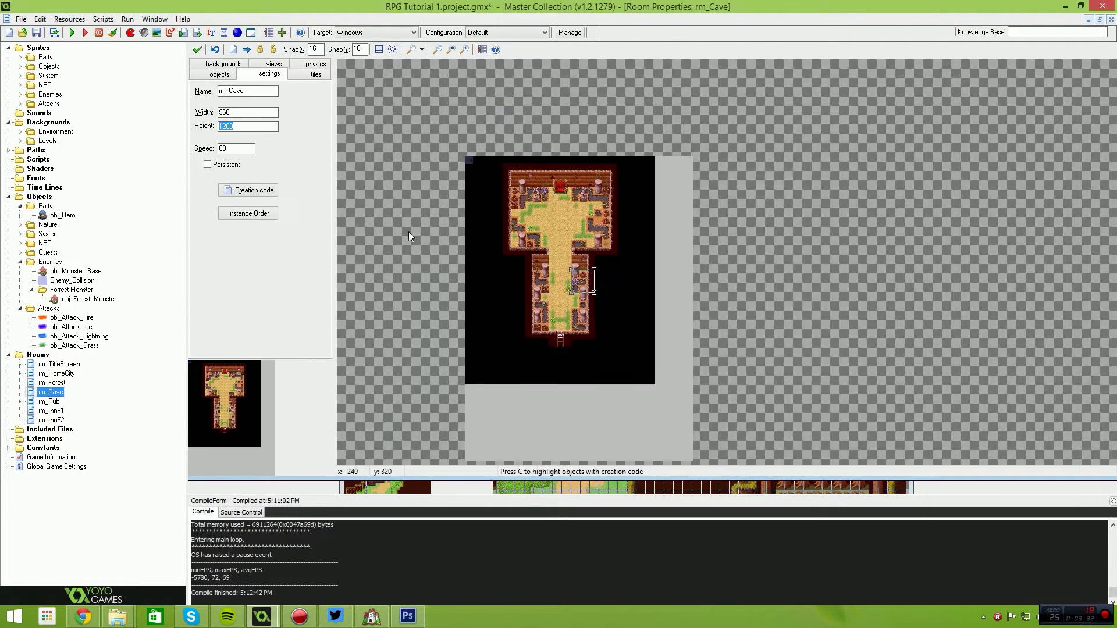
pyautogui.write('100')
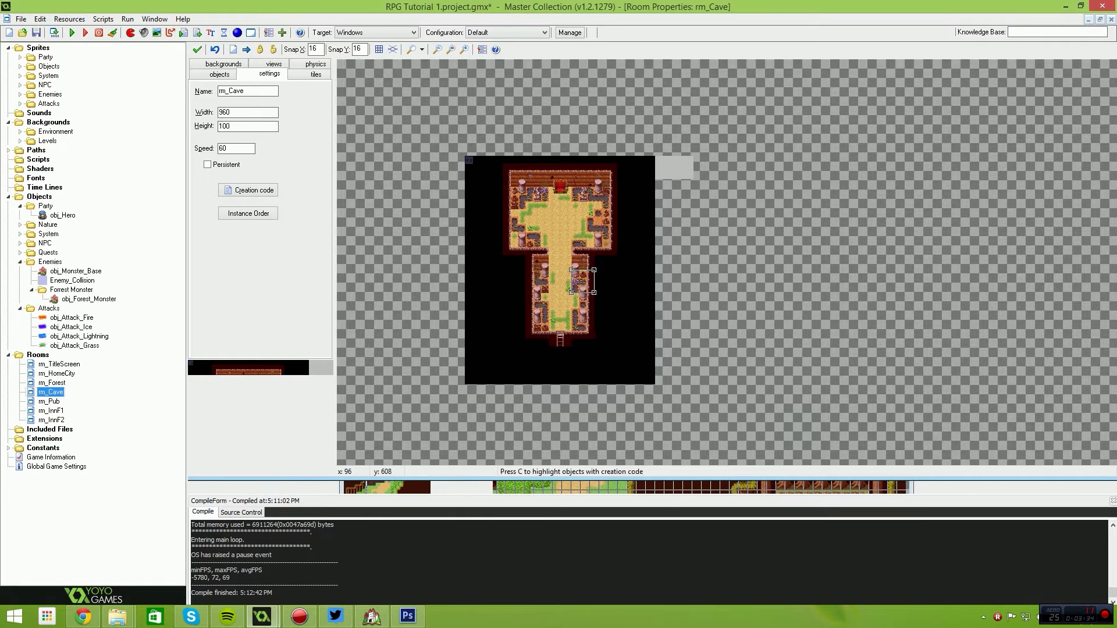
pyautogui.write('0')
# Try widths of 640, 680 and 720 for rm_Cave
pyautogui.moveTo(243, 112); pyautogui.dragTo(183, 111)
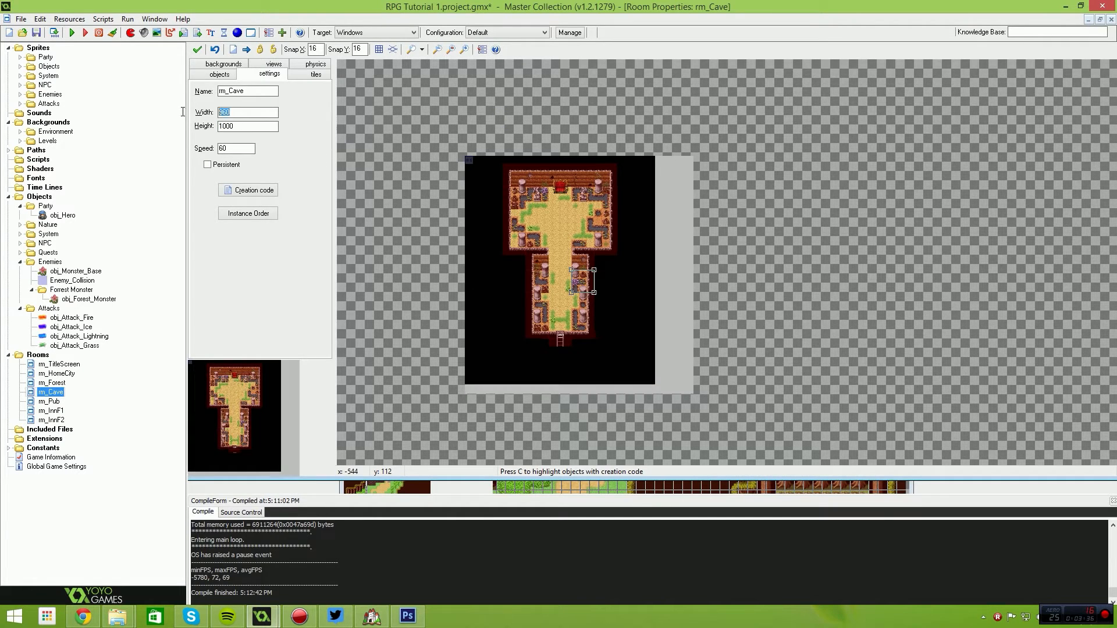
pyautogui.write('640')
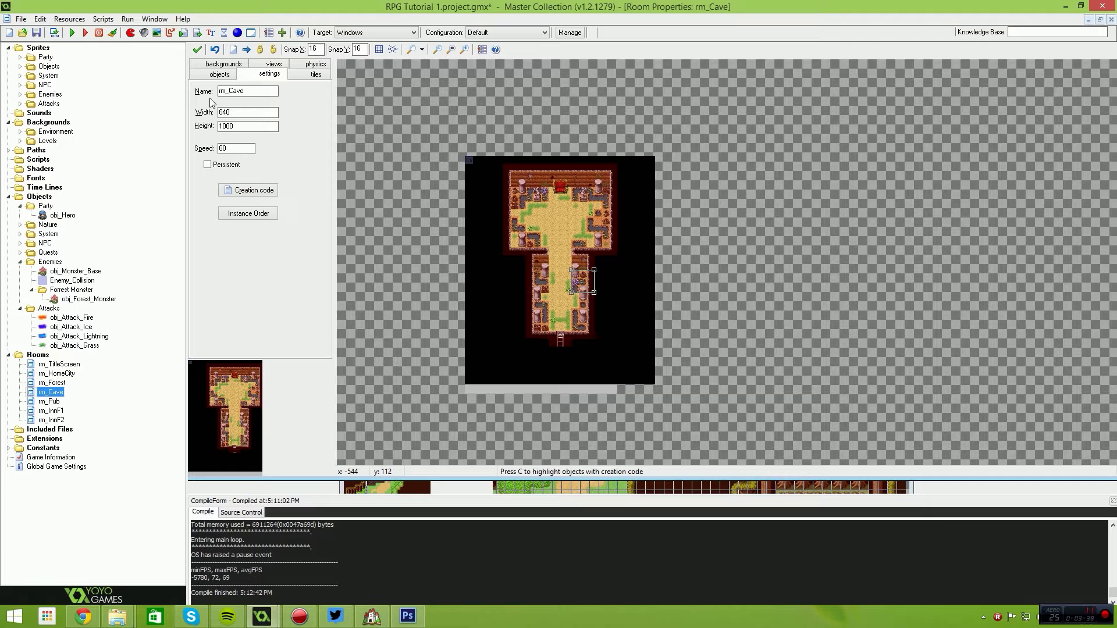
pyautogui.write('680')
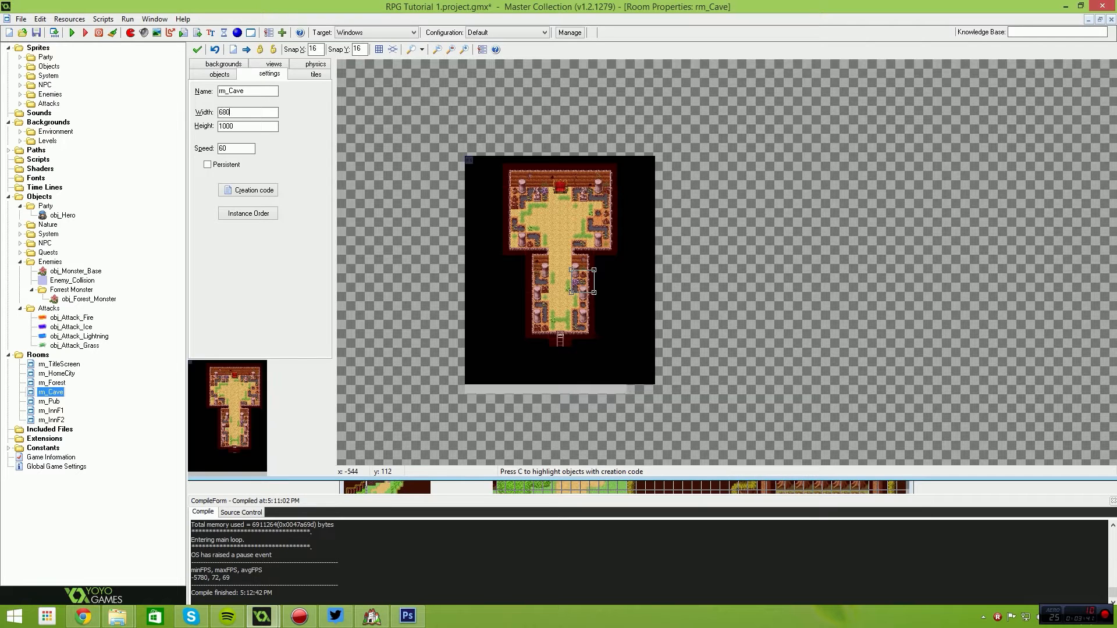
pyautogui.moveTo(238, 112); pyautogui.dragTo(146, 112)
pyautogui.write('720')
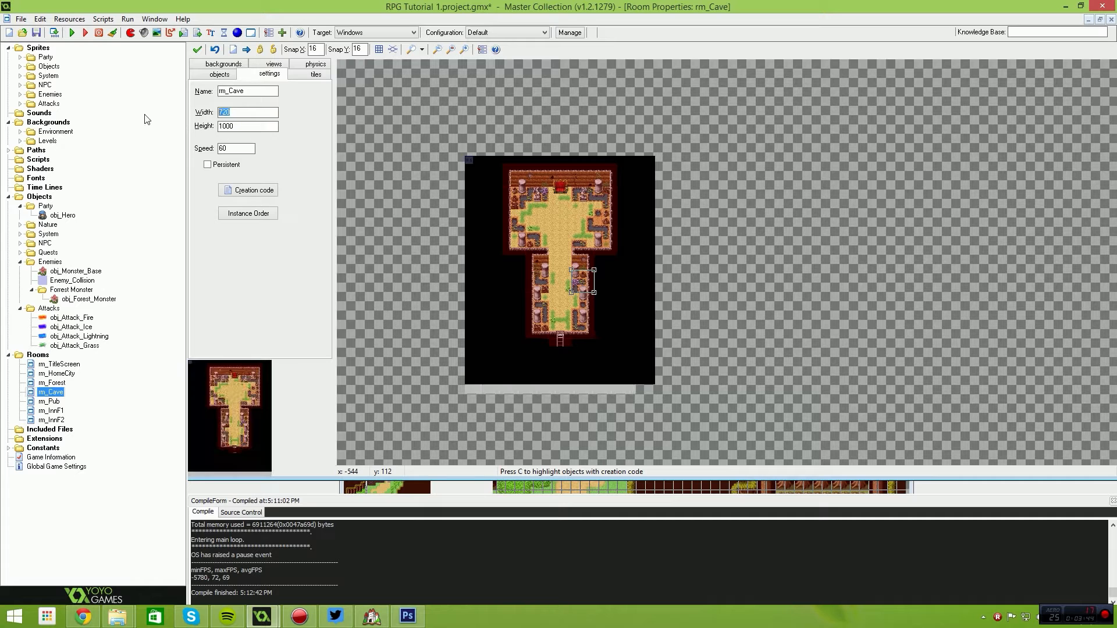
# Set the width of rm_Cave to 800
pyautogui.write('98')
pyautogui.press('BackSpace')
pyautogui.press('BackSpace')
pyautogui.write('800')
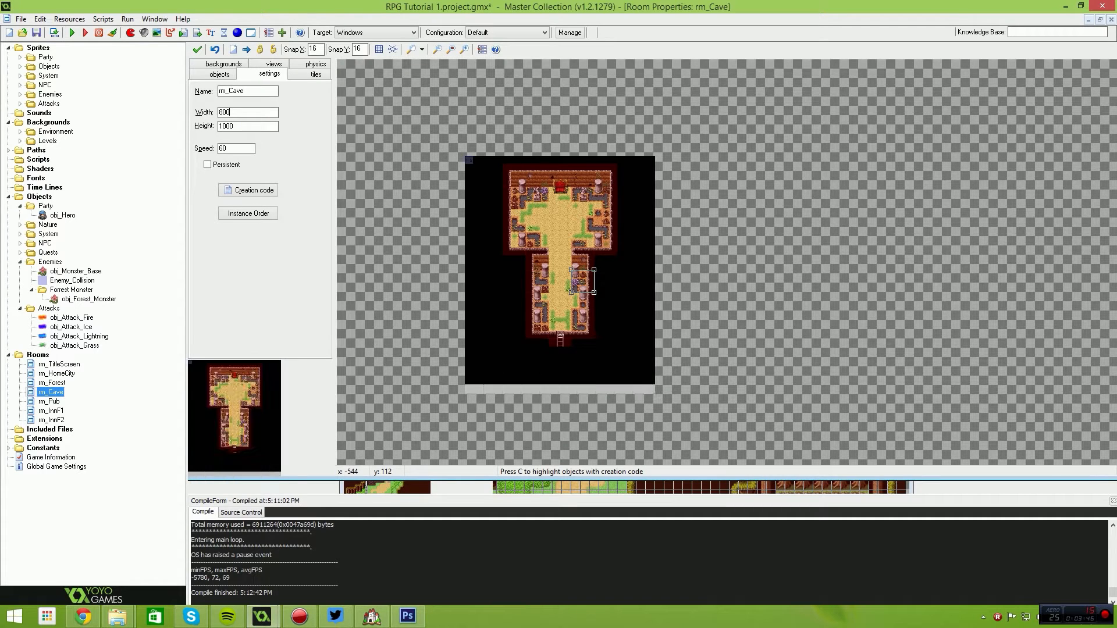
# Set the width of rm_Cave to 830
pyautogui.press('BackSpace')
pyautogui.press('BackSpace')
pyautogui.write('30')
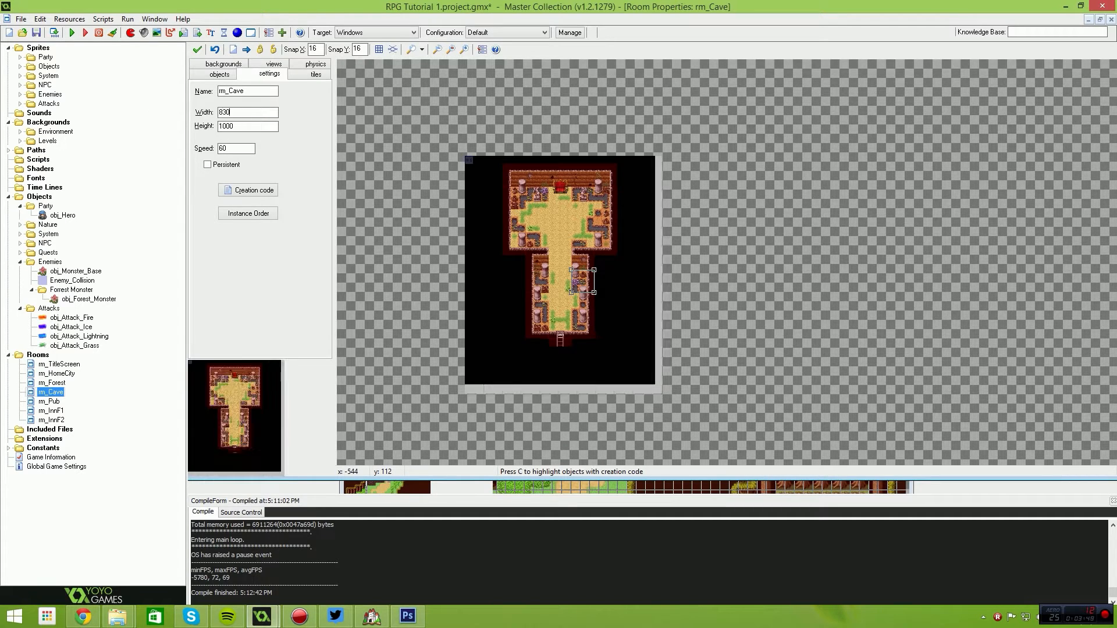
pyautogui.scroll(4, 575, 238)
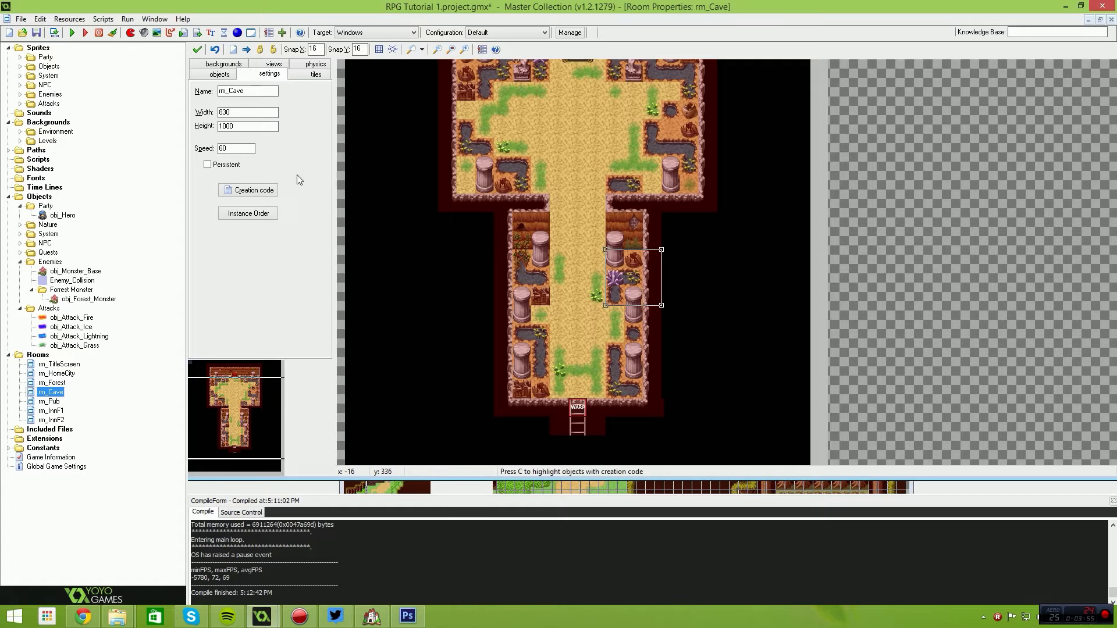
# Create a new sprite group named Boss
pyautogui.rightClick(34, 52)
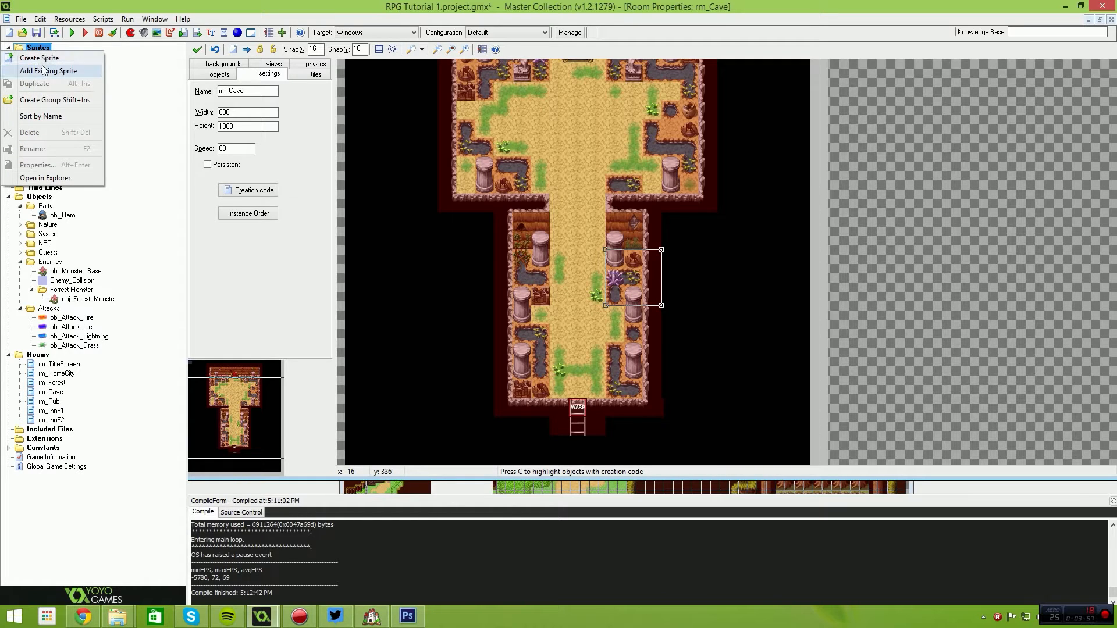
pyautogui.click(56, 101)
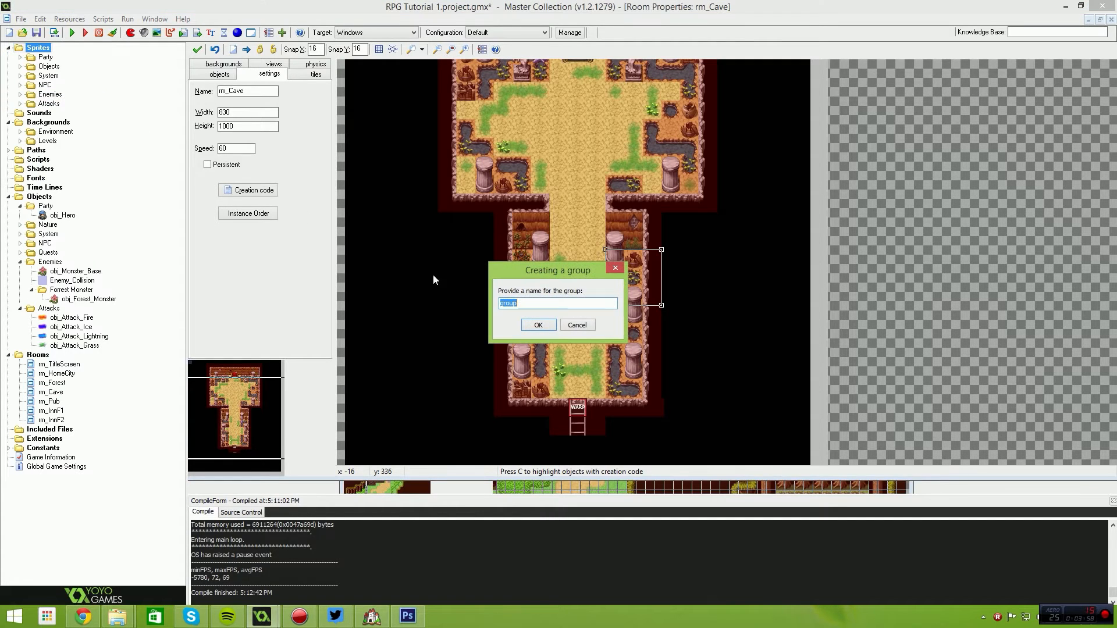
pyautogui.click(538, 325)
pyautogui.write('Boss')
pyautogui.press('Return')
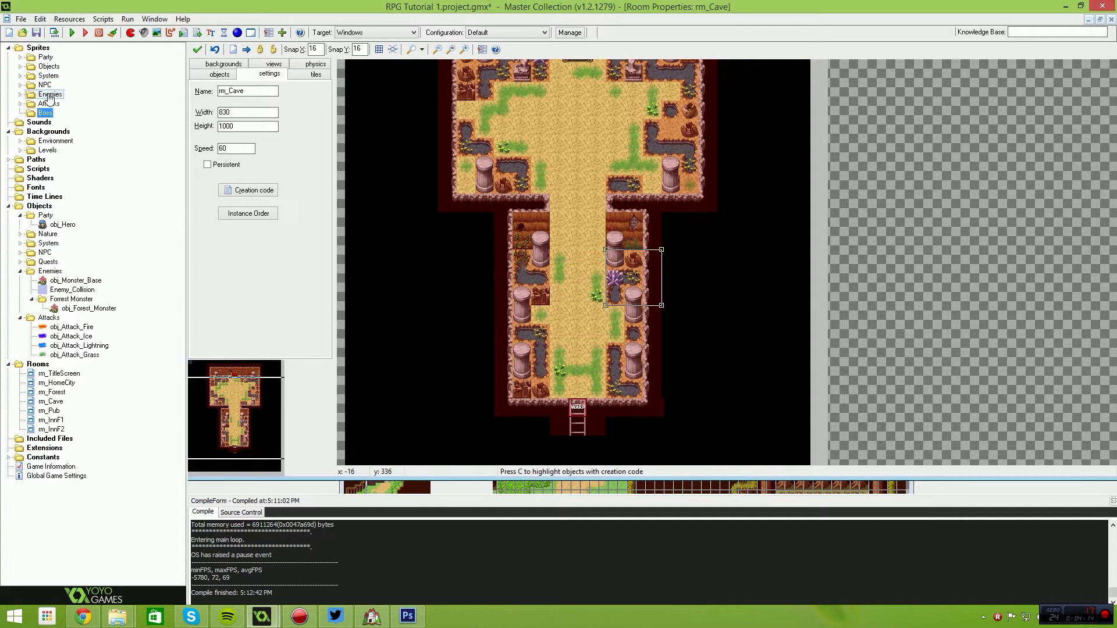
# Create a sprite in the Boss group, check the existing NPC sprite groups, and name the new sprite spr_ZBOBOL
pyautogui.rightClick(45, 113)
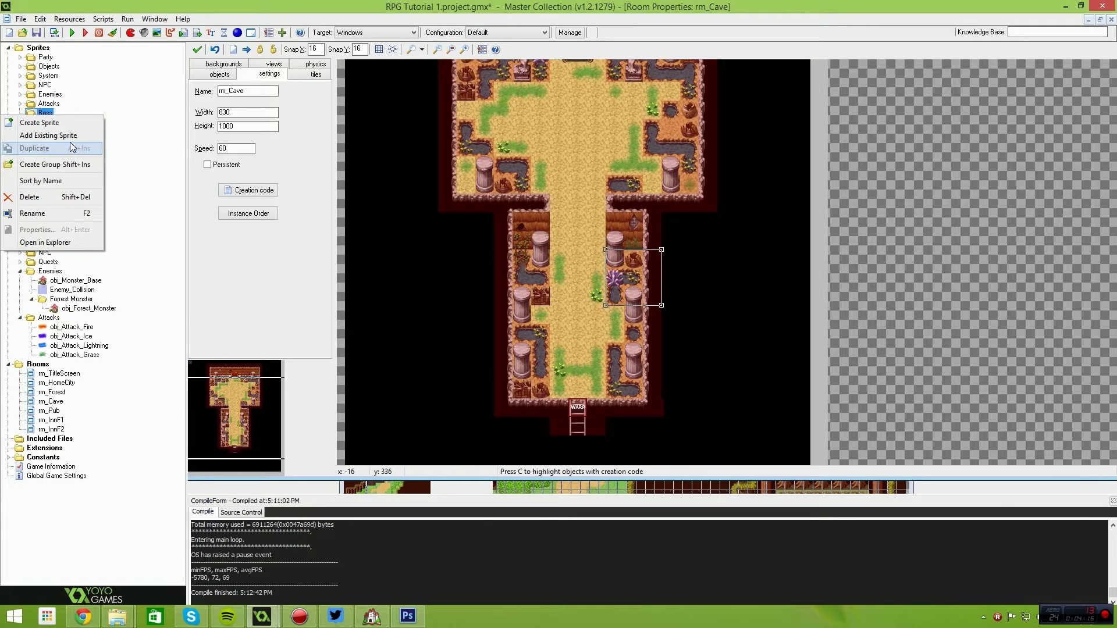
pyautogui.click(68, 121)
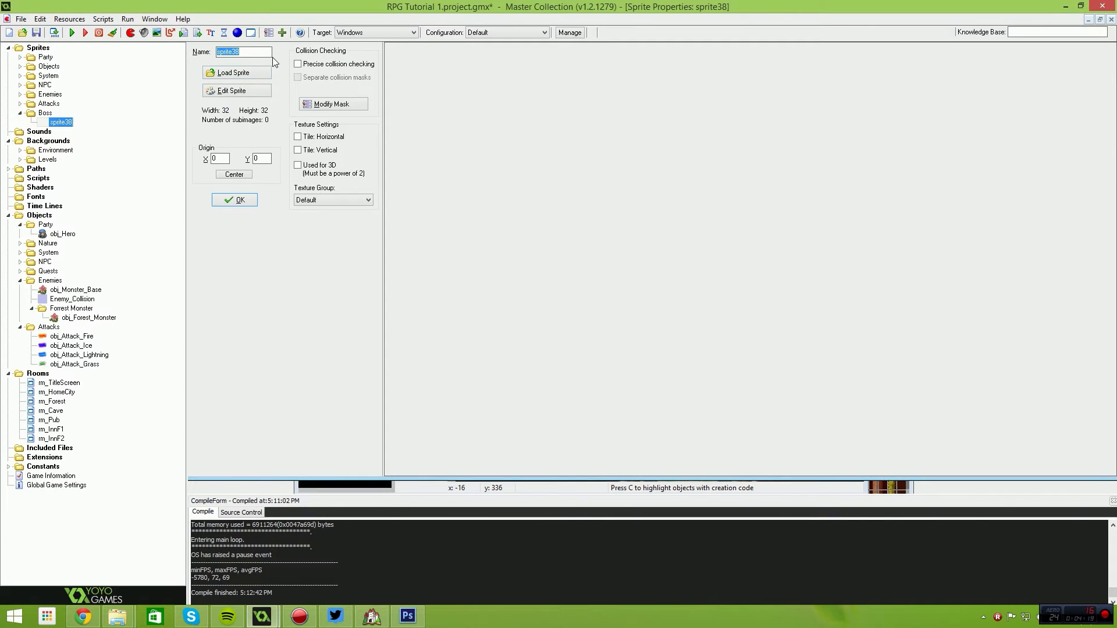
pyautogui.write('spr_Zbo')
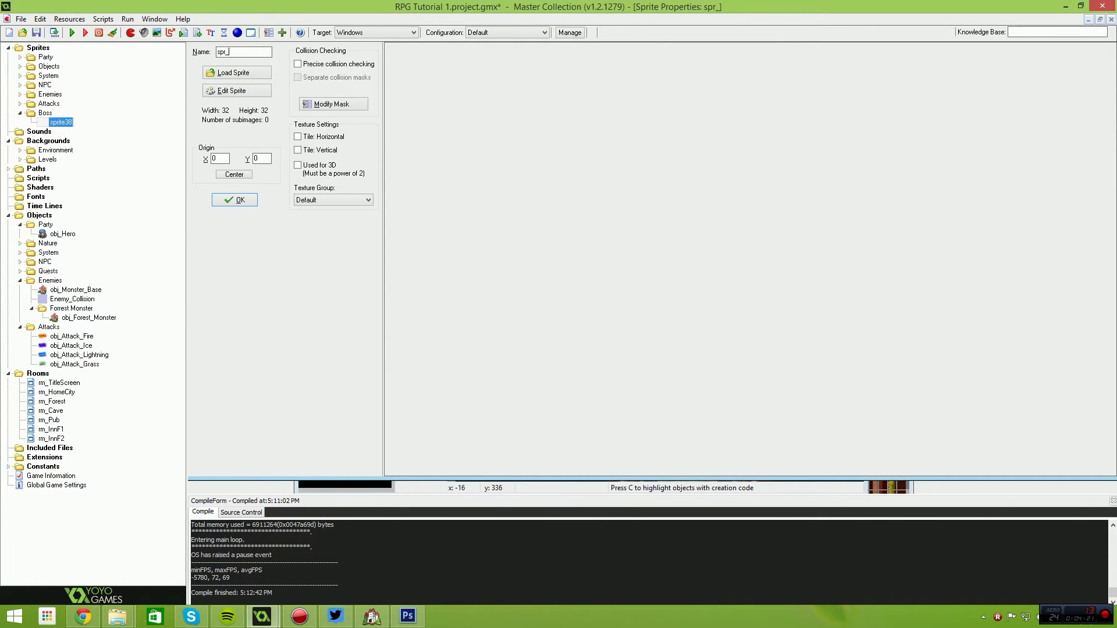
pyautogui.press('BackSpace')
pyautogui.press('BackSpace')
pyautogui.write('BOB2')
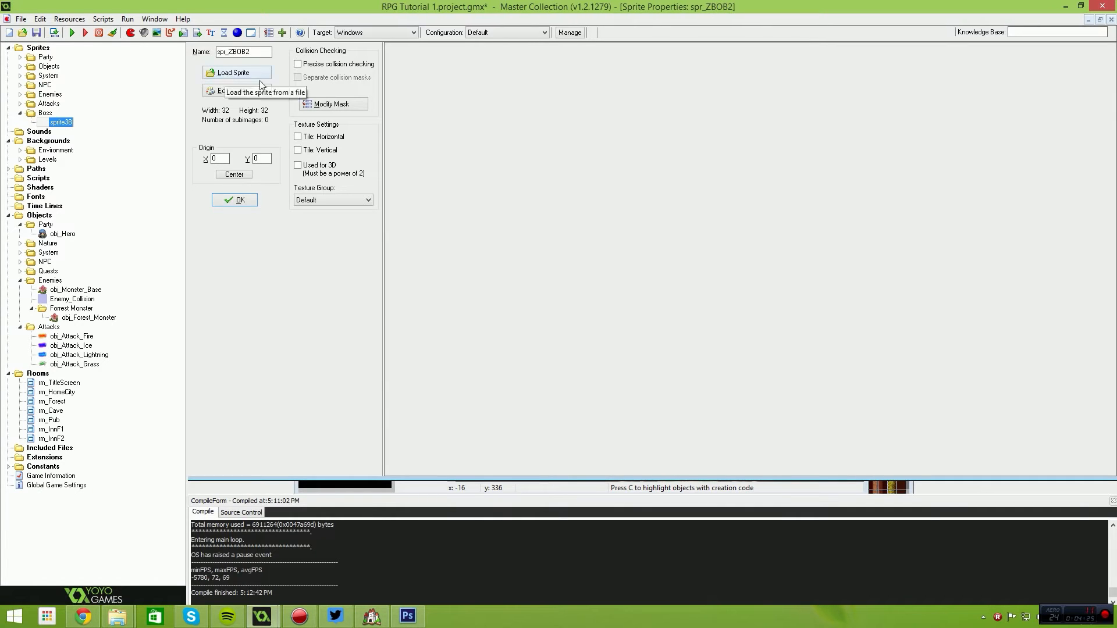
pyautogui.click(27, 58)
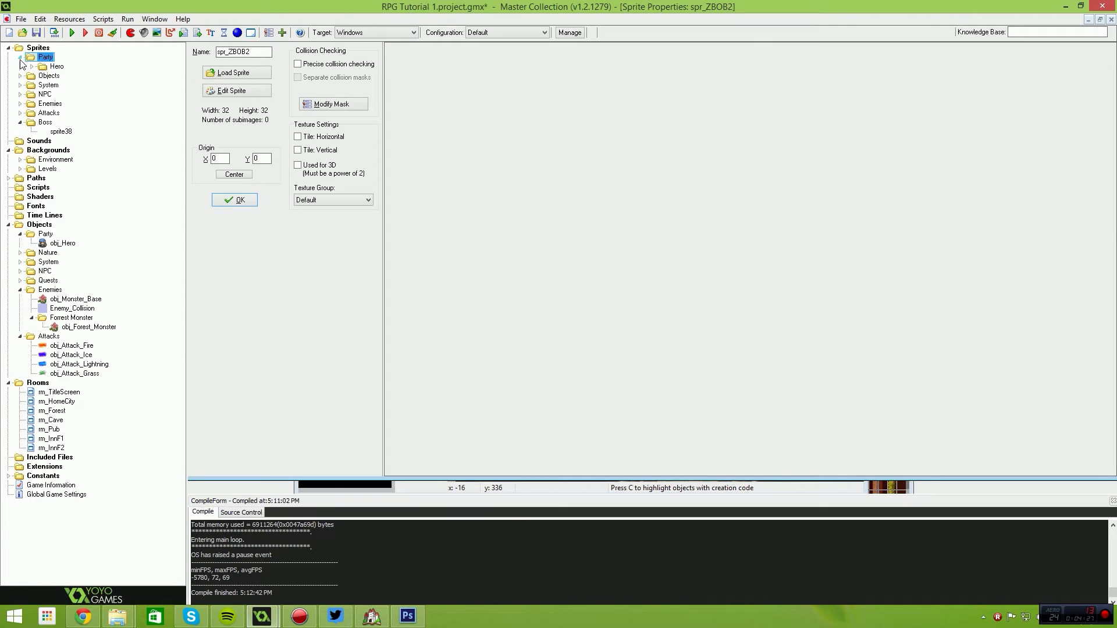
pyautogui.click(21, 86)
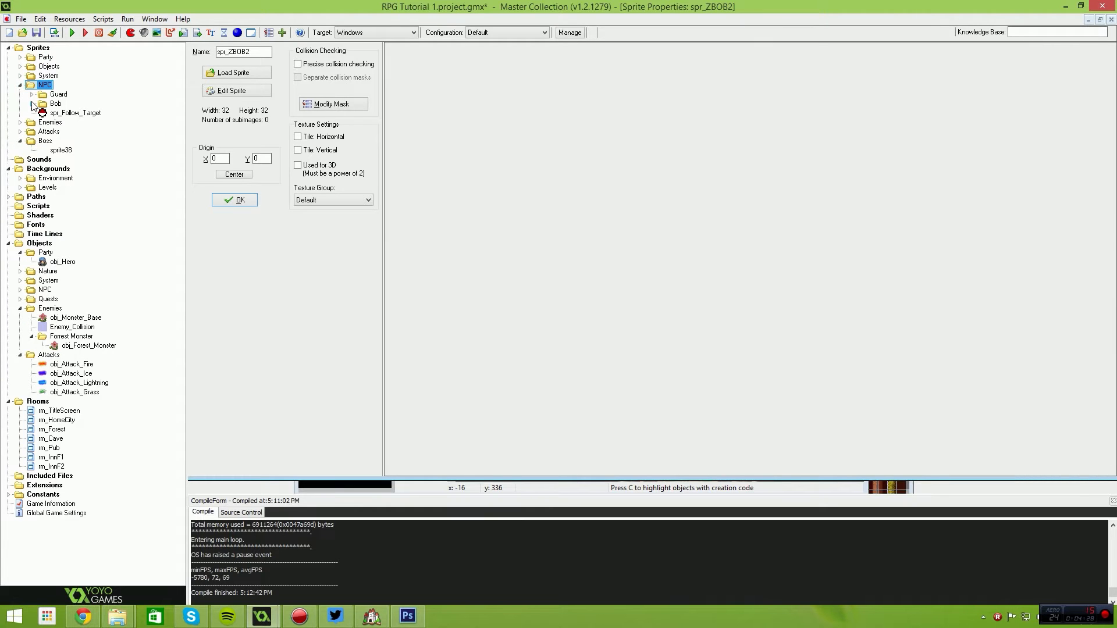
pyautogui.click(32, 104)
pyautogui.click(20, 86)
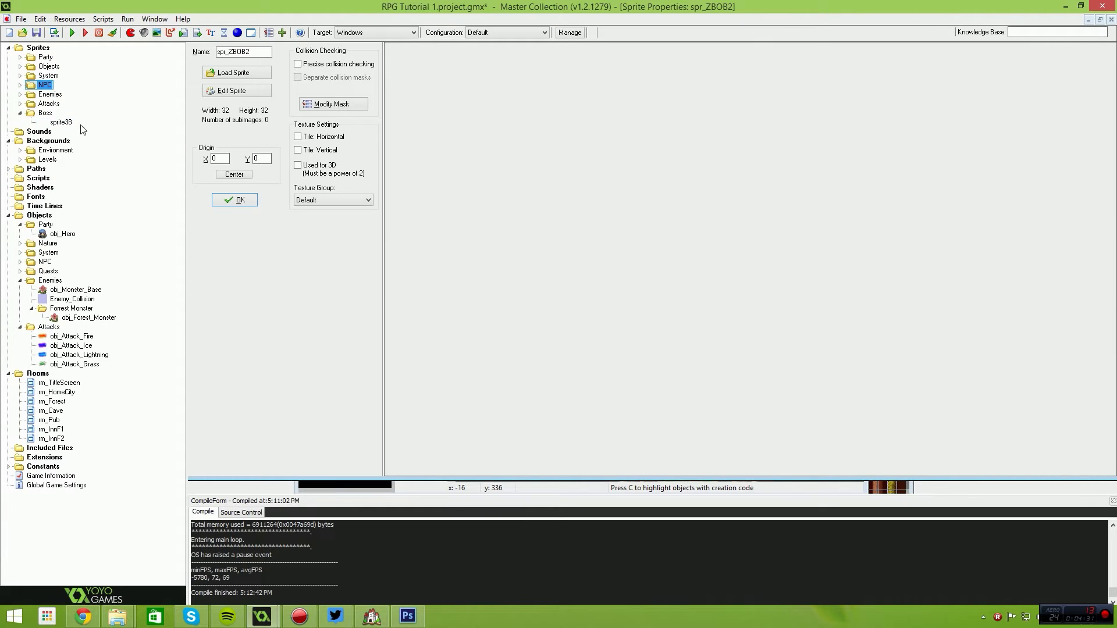
pyautogui.press('BackSpace')
pyautogui.write('OL')
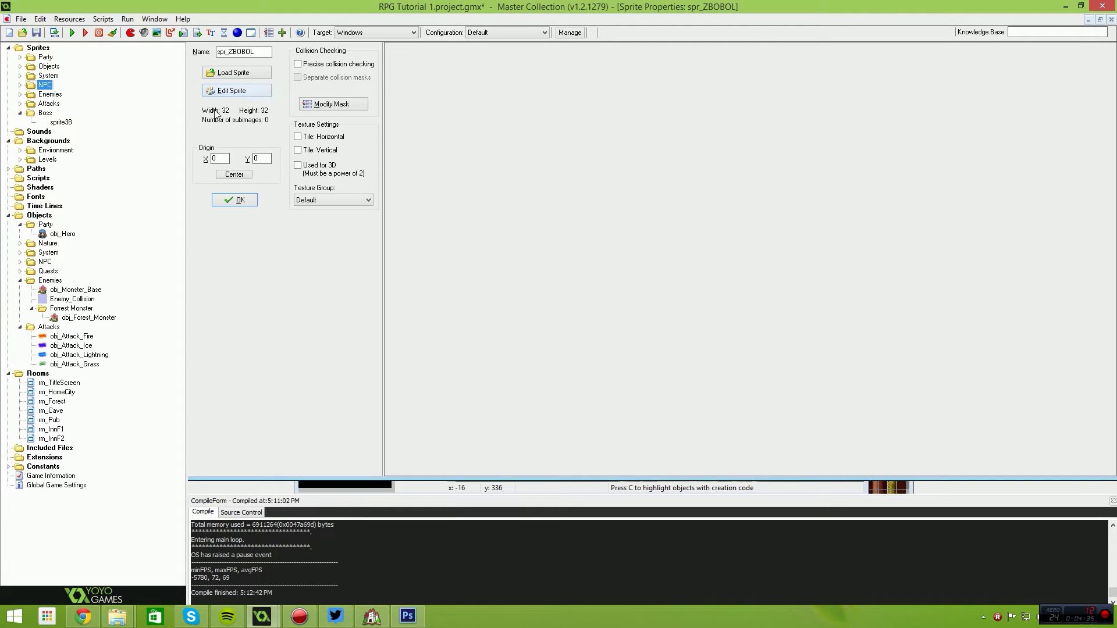
# Start importing an image into spr_ZBOBOL in the sprite editor and point the file browser to the Game Stuff pictures folder
pyautogui.click(233, 92)
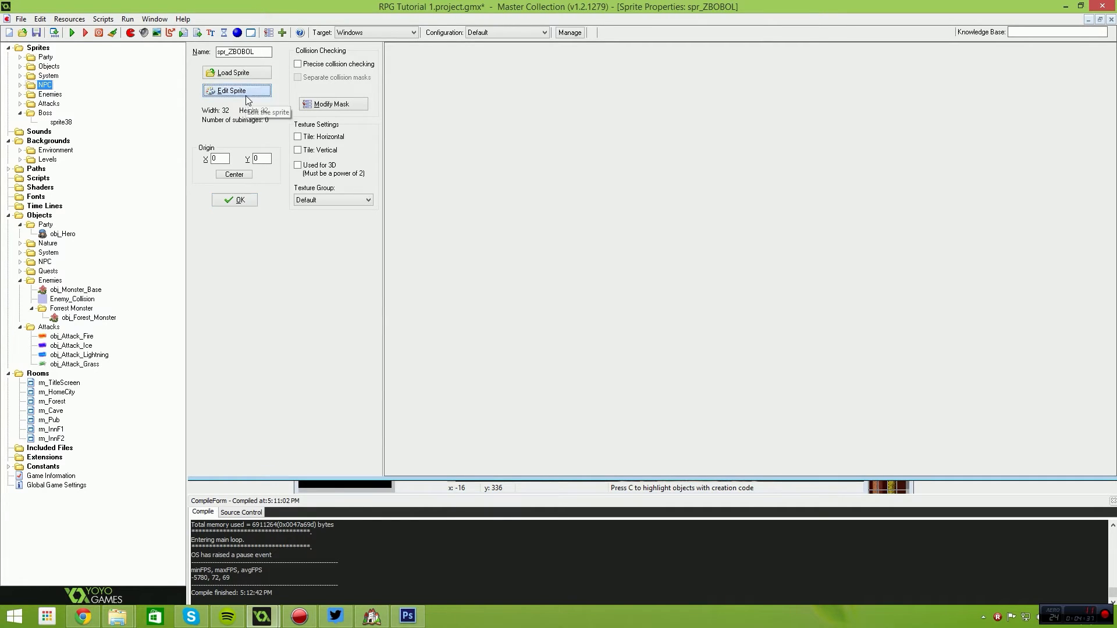
pyautogui.click(374, 124)
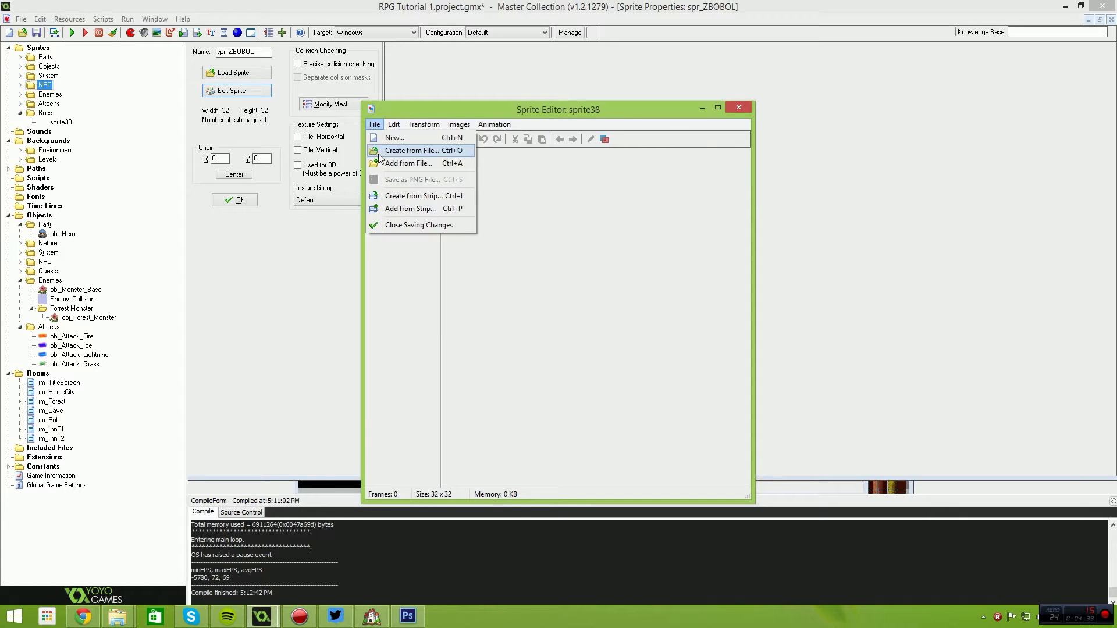
pyautogui.click(408, 163)
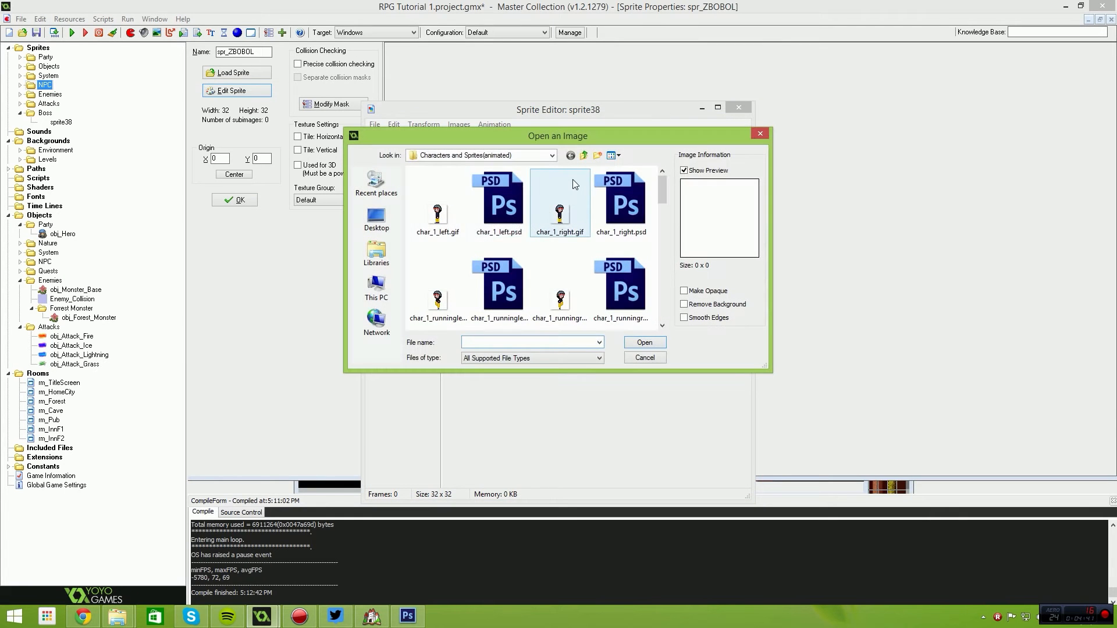
pyautogui.click(118, 616)
pyautogui.click(99, 561)
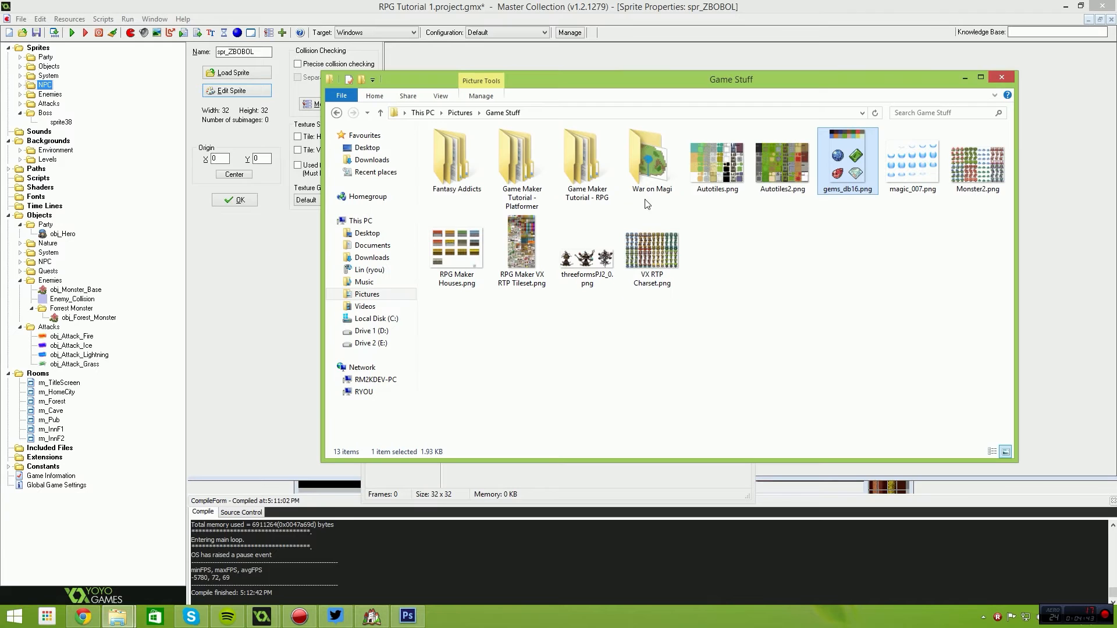
pyautogui.click(596, 113)
pyautogui.hotkey('ctrl', 'c')
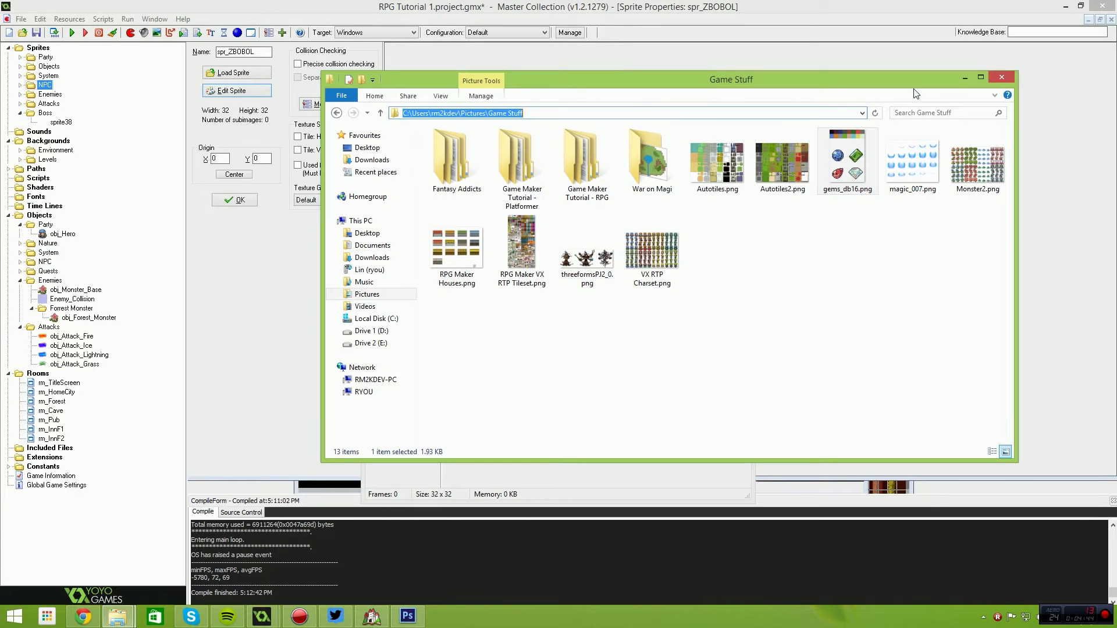
pyautogui.click(963, 79)
pyautogui.hotkey('ctrl', 'v')
pyautogui.press('Return')
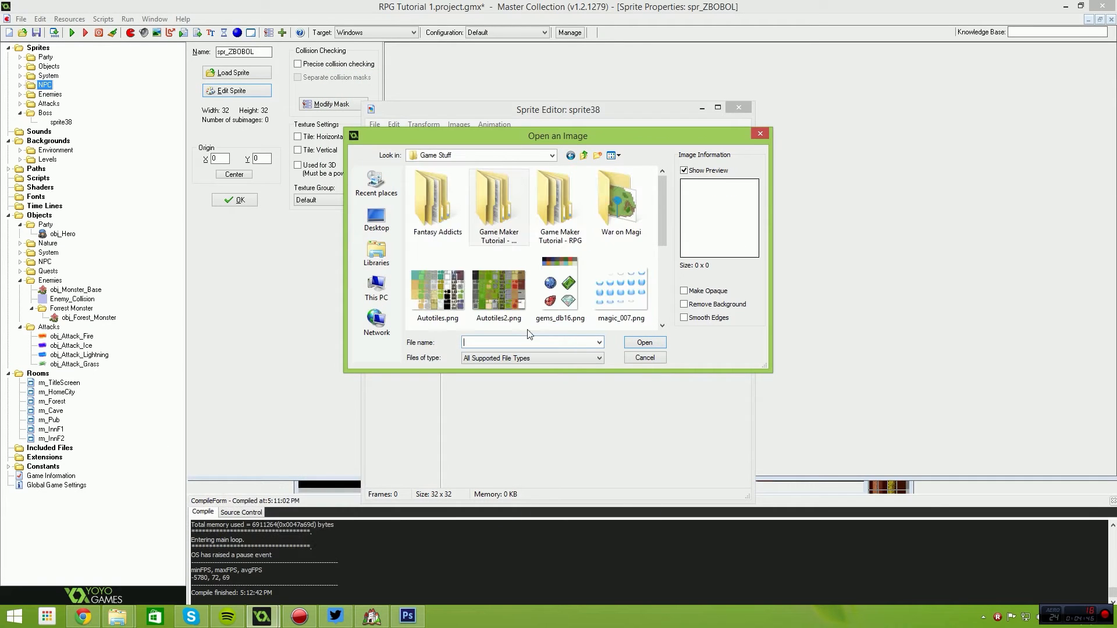
# Open threeformsPJ2_0.png as the strip image for the boss sprite
pyautogui.click(664, 274)
pyautogui.click(620, 221)
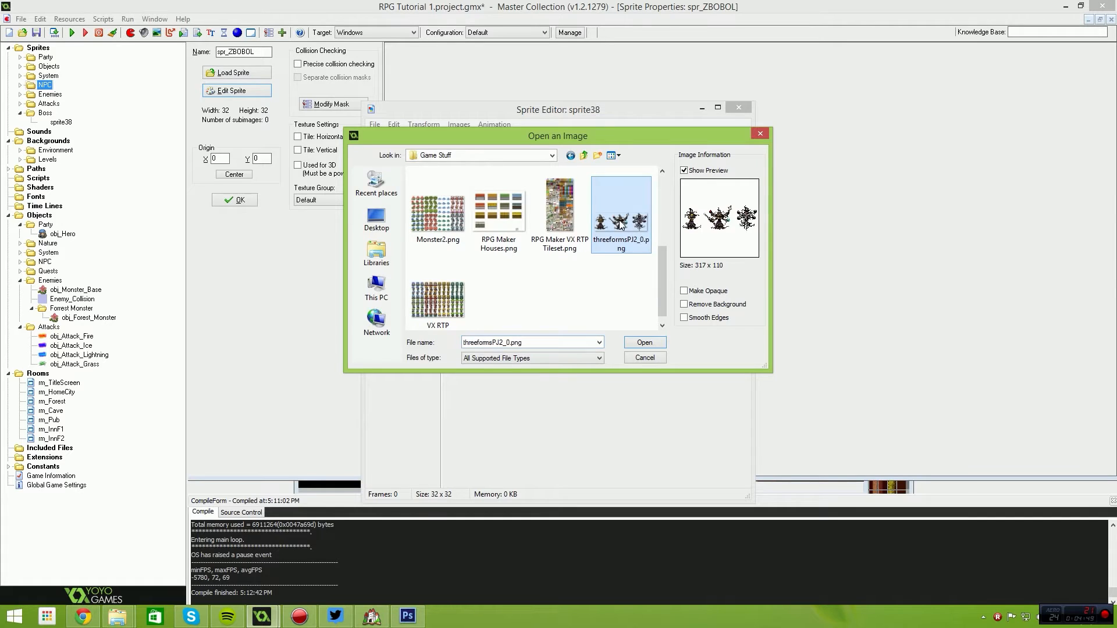
pyautogui.doubleClick(619, 224)
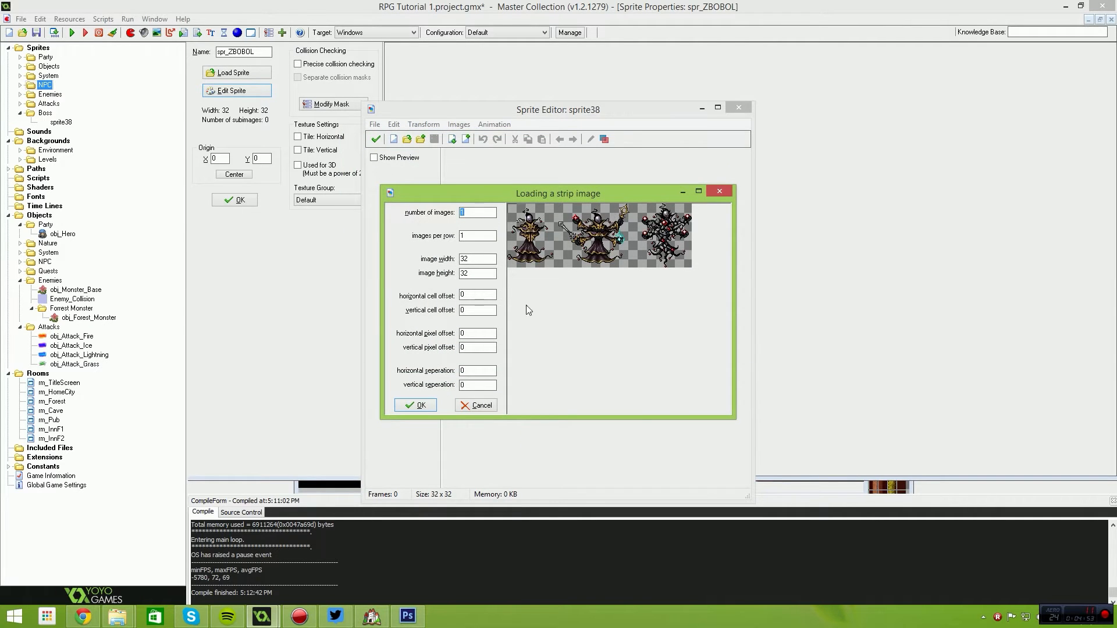
# Set the strip's image width to 80, keeping the horizontal pixel offset at 0 so the frame covers the first boss form
pyautogui.moveTo(627, 249)
pyautogui.mouseDown()
pyautogui.moveTo(622, 217)
pyautogui.moveTo(622, 231)
pyautogui.moveTo(542, 204)
pyautogui.moveTo(532, 250)
pyautogui.moveTo(514, 237)
pyautogui.moveTo(600, 251)
pyautogui.moveTo(599, 217)
pyautogui.moveTo(566, 208)
pyautogui.moveTo(588, 251)
pyautogui.moveTo(614, 219)
pyautogui.moveTo(657, 235)
pyautogui.moveTo(647, 251)
pyautogui.moveTo(665, 206)
pyautogui.moveTo(643, 235)
pyautogui.moveTo(662, 225)
pyautogui.moveTo(612, 206)
pyautogui.moveTo(650, 236)
pyautogui.moveTo(633, 240)
pyautogui.mouseUp()
pyautogui.click(515, 209)
pyautogui.doubleClick(481, 333)
pyautogui.write('0')
pyautogui.press('Tab')
pyautogui.write('064')
pyautogui.press('BackSpace')
pyautogui.press('BackSpace')
pyautogui.write('9')
pyautogui.press('BackSpace')
pyautogui.press('BackSpace')
pyautogui.write('79')
pyautogui.press('BackSpace')
pyautogui.press('BackSpace')
pyautogui.write('80')
# Set the strip's image height to 110 and import the single frame
pyautogui.doubleClick(472, 274)
pyautogui.write('96')
pyautogui.moveTo(482, 279); pyautogui.dragTo(451, 276)
pyautogui.write('1')
pyautogui.write('10')
pyautogui.click(426, 407)
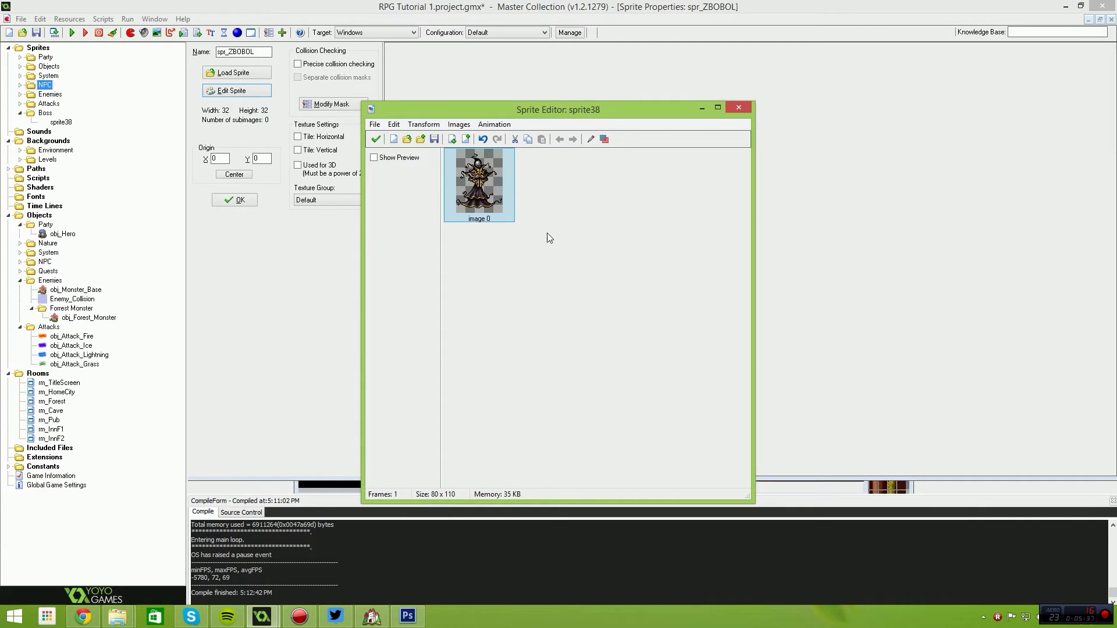
# Accept the imported frame, center the origin of spr_ZBOBOL, and save the sprite
pyautogui.click(375, 139)
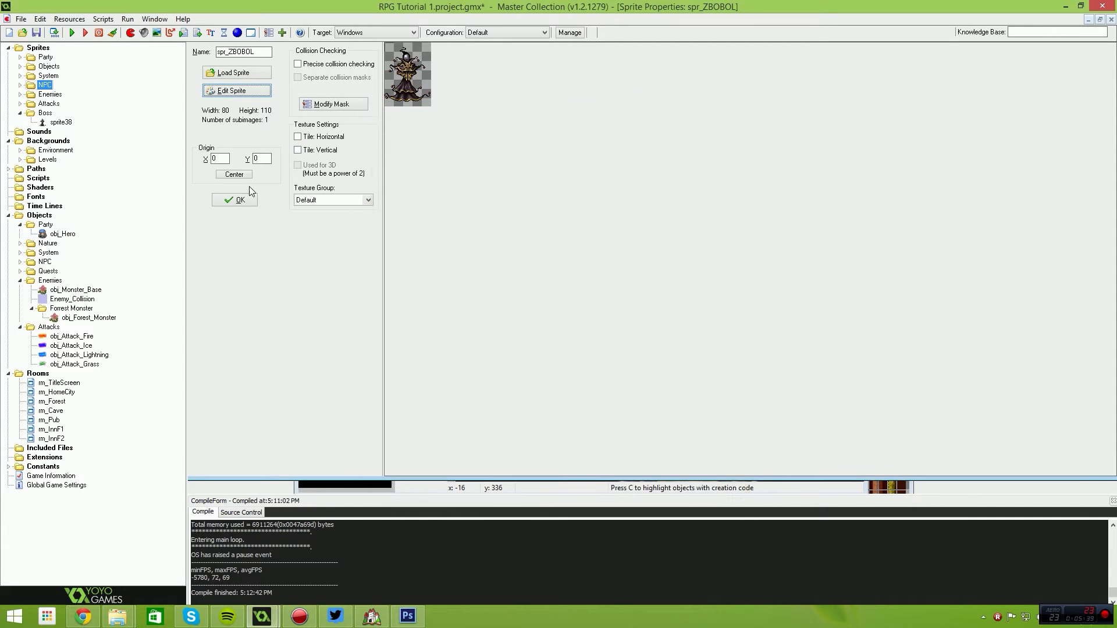
pyautogui.click(235, 174)
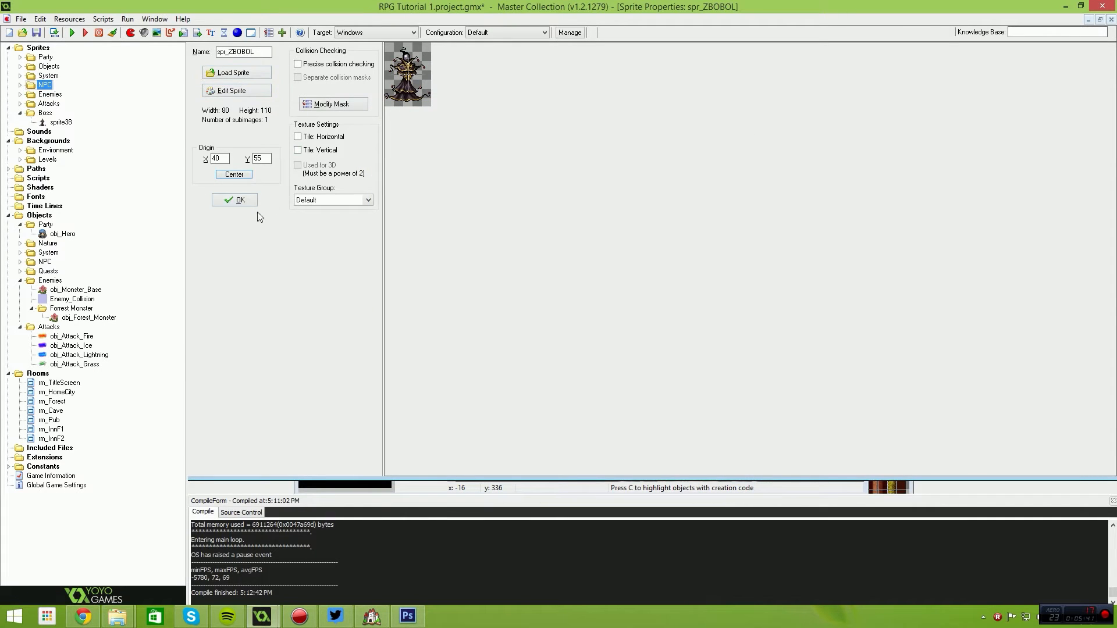
pyautogui.click(241, 204)
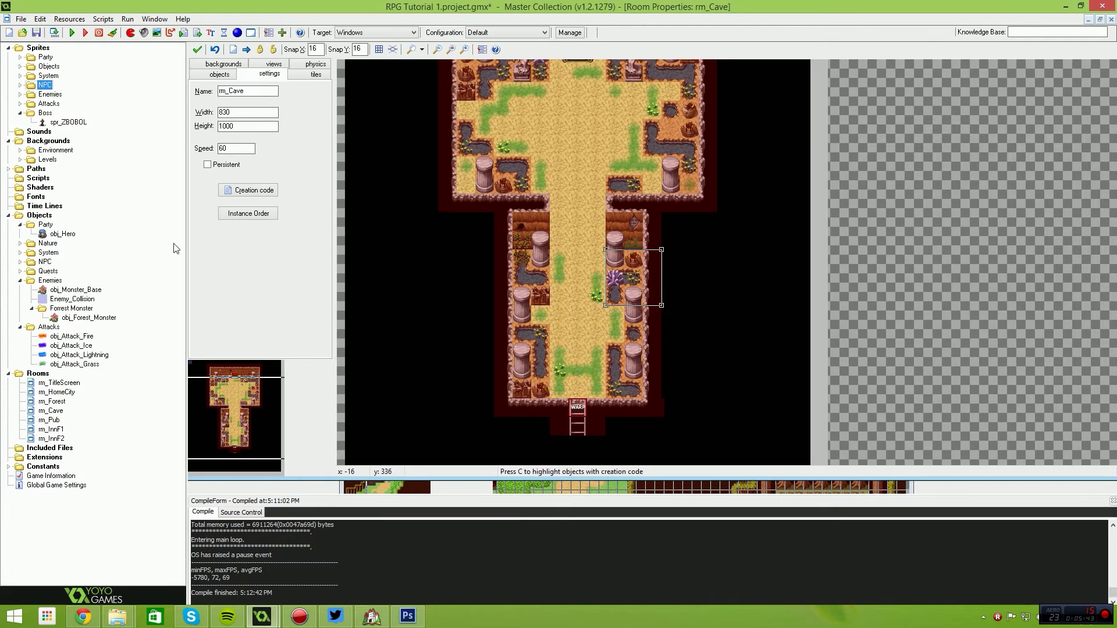
# Collapse the Enemies, Attacks and Party object groups and create a new object group named Bosses
pyautogui.click(21, 281)
pyautogui.click(20, 290)
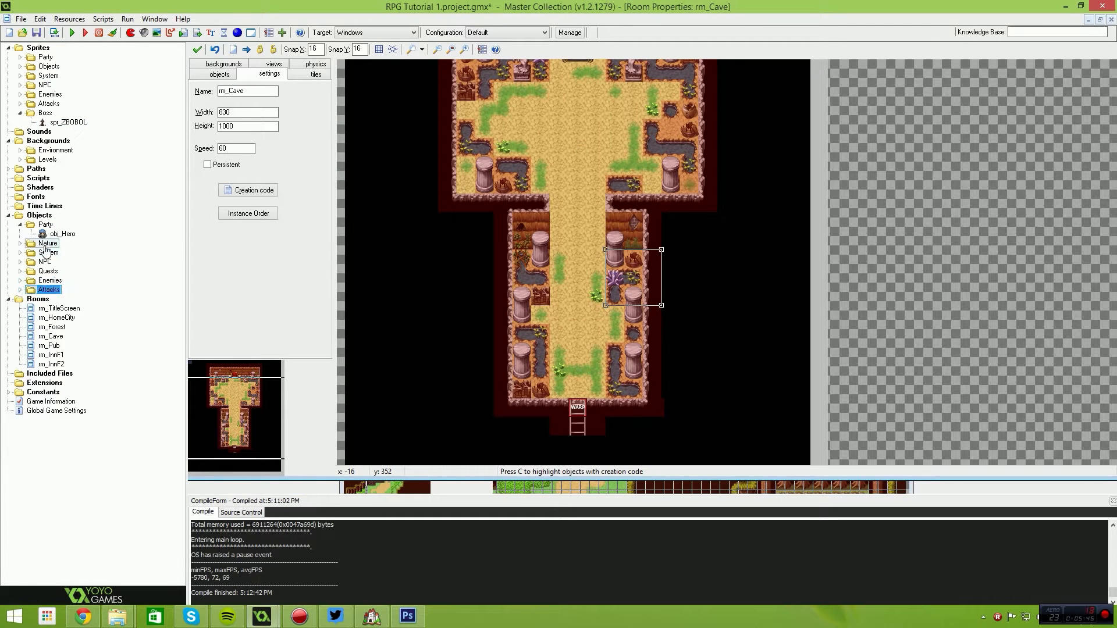
pyautogui.click(19, 225)
pyautogui.rightClick(35, 215)
pyautogui.click(51, 267)
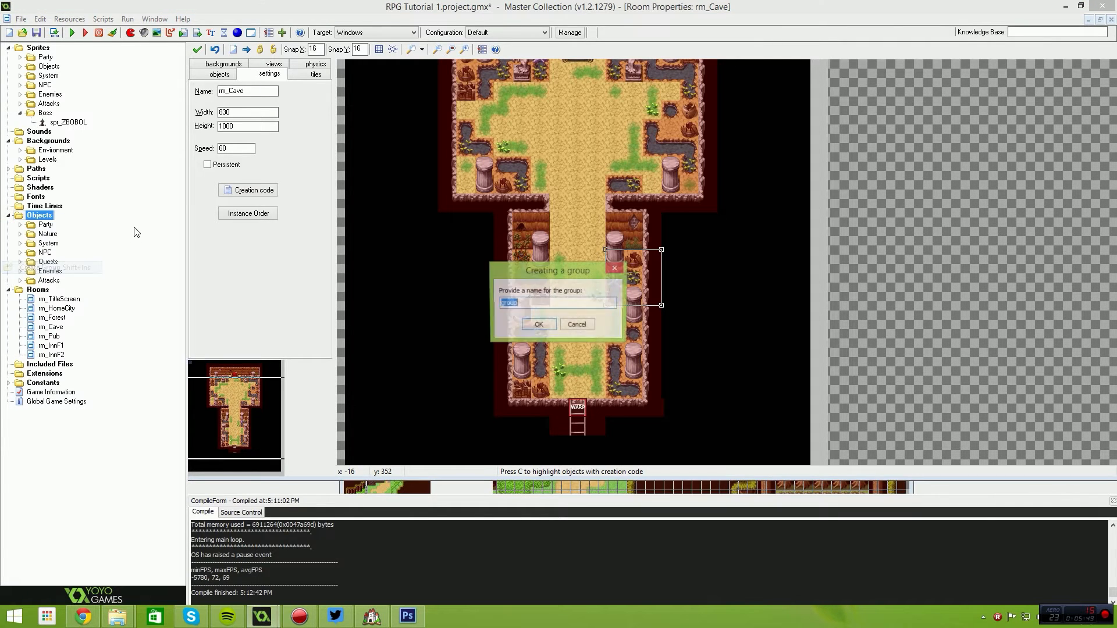
pyautogui.write('Bosses')
pyautogui.press('Return')
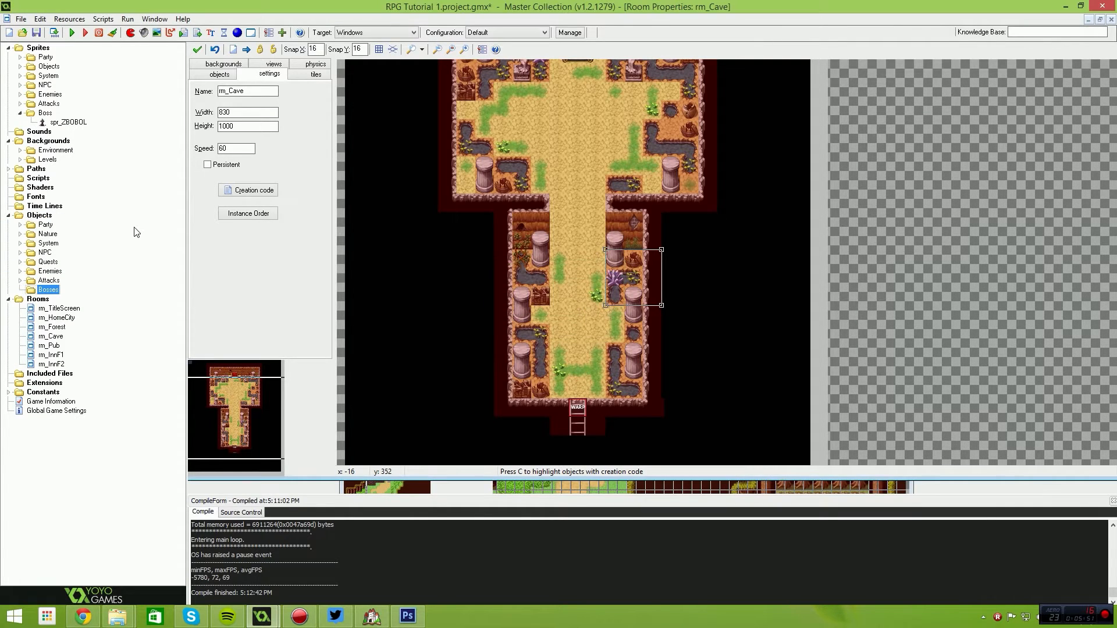
# Create a subgroup named Cave inside the Bosses object group
pyautogui.rightClick(48, 290)
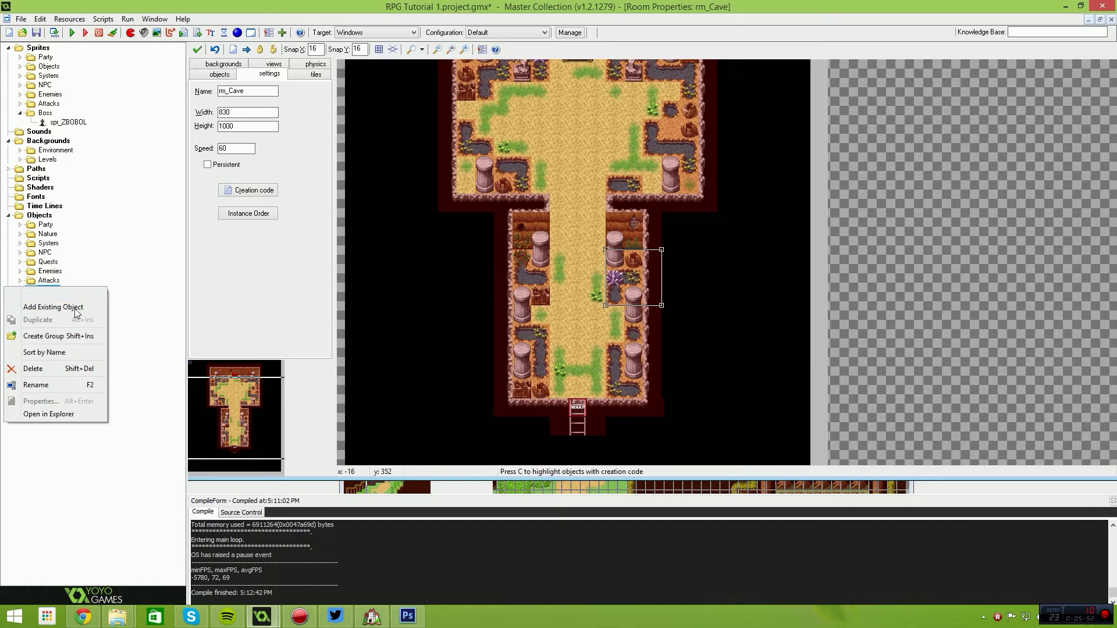
pyautogui.click(46, 335)
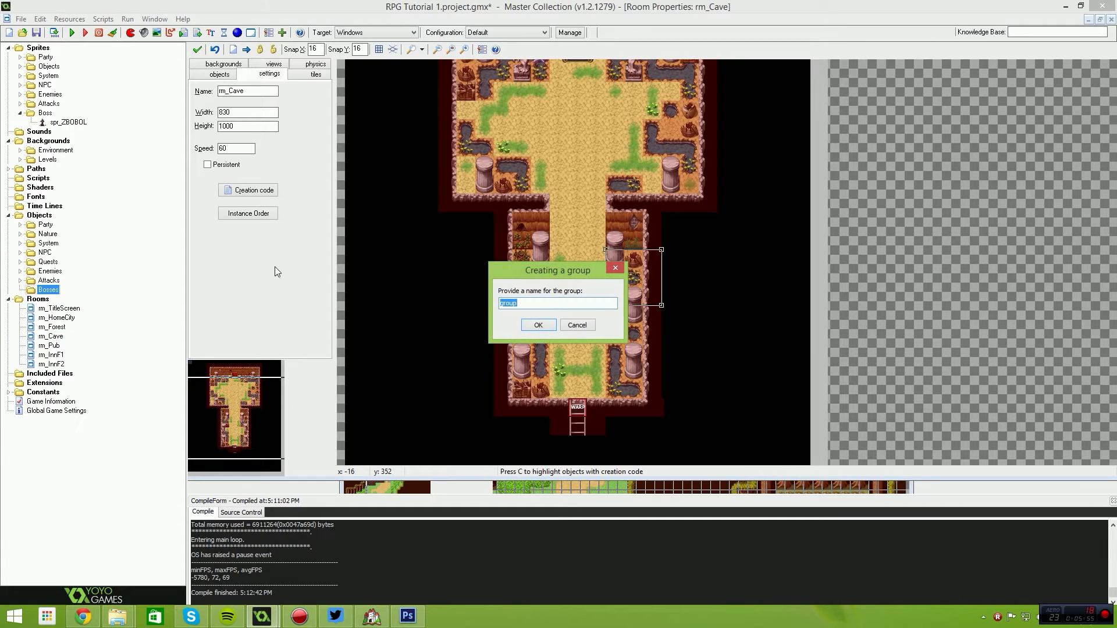
pyautogui.write('Cave')
pyautogui.press('Return')
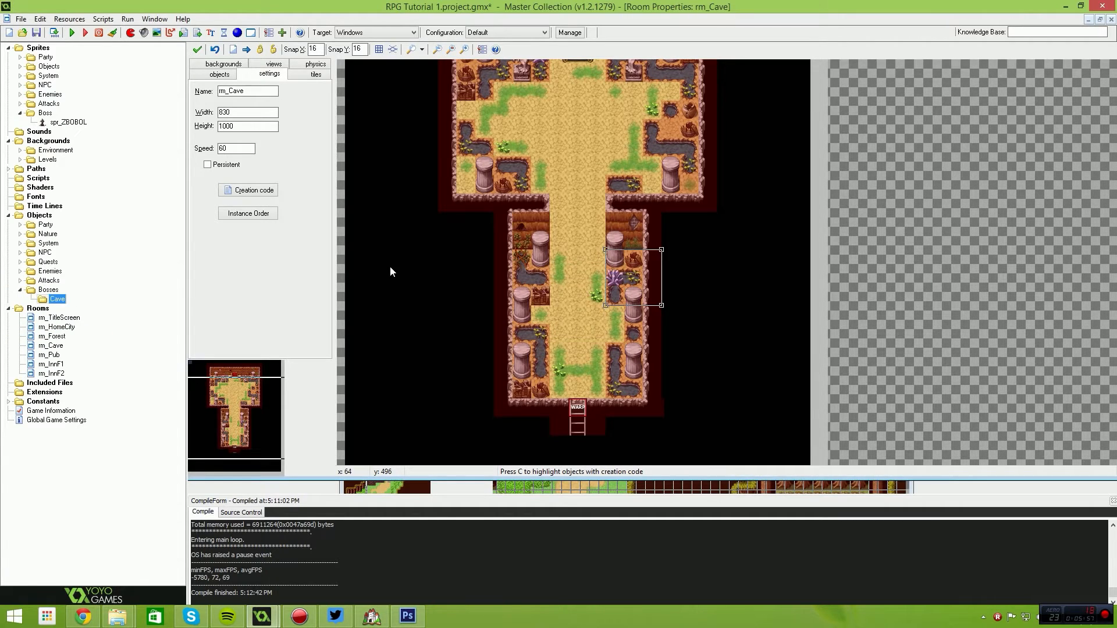
pyautogui.rightClick(52, 303)
pyautogui.click(51, 308)
pyautogui.scroll(2, 626, 260)
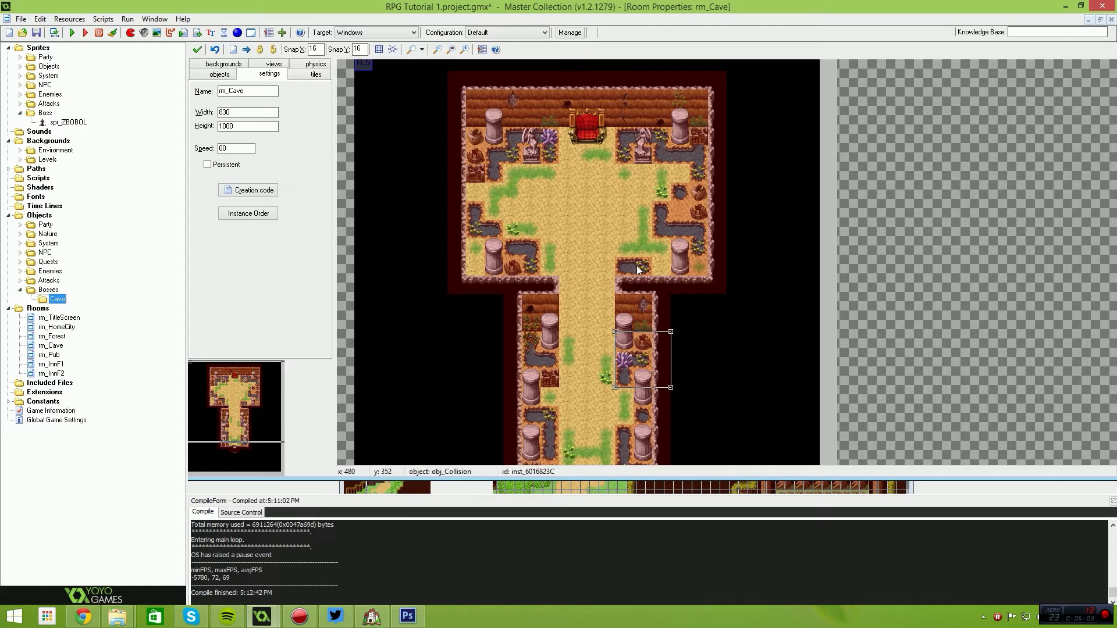
pyautogui.scroll(-3, 619, 280)
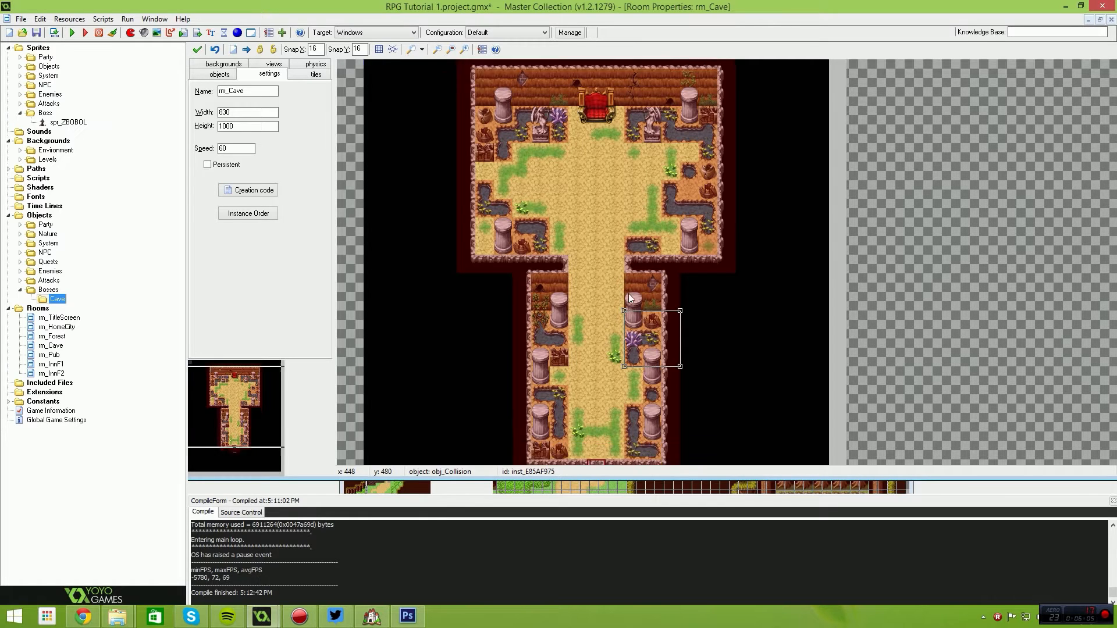
pyautogui.scroll(2, 578, 181)
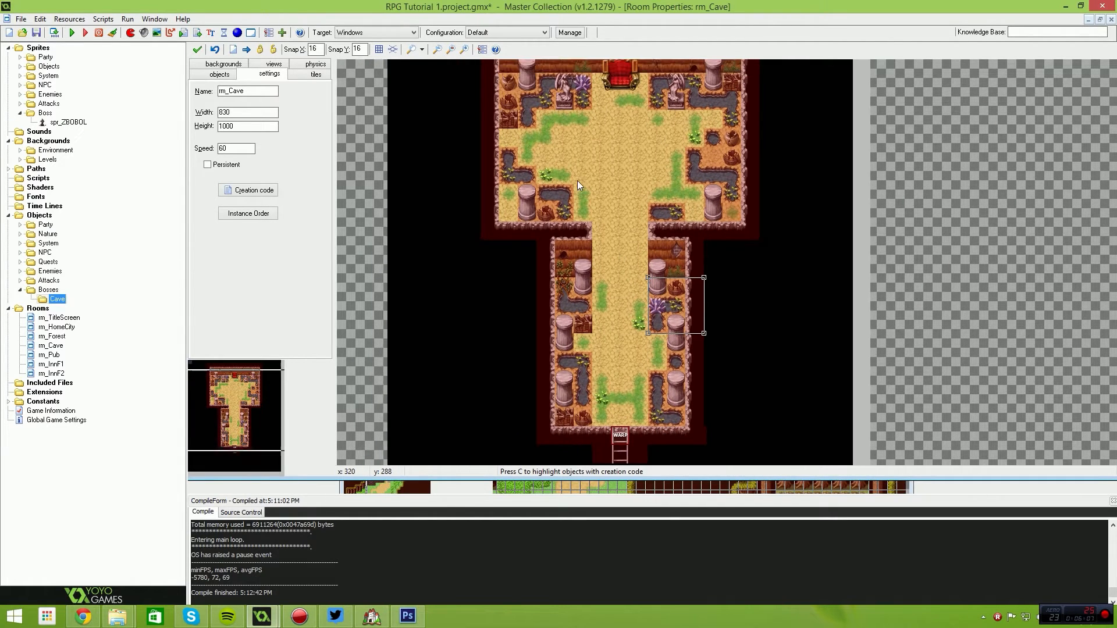
# Create a subgroup named Boss inside the Cave object group
pyautogui.rightClick(58, 298)
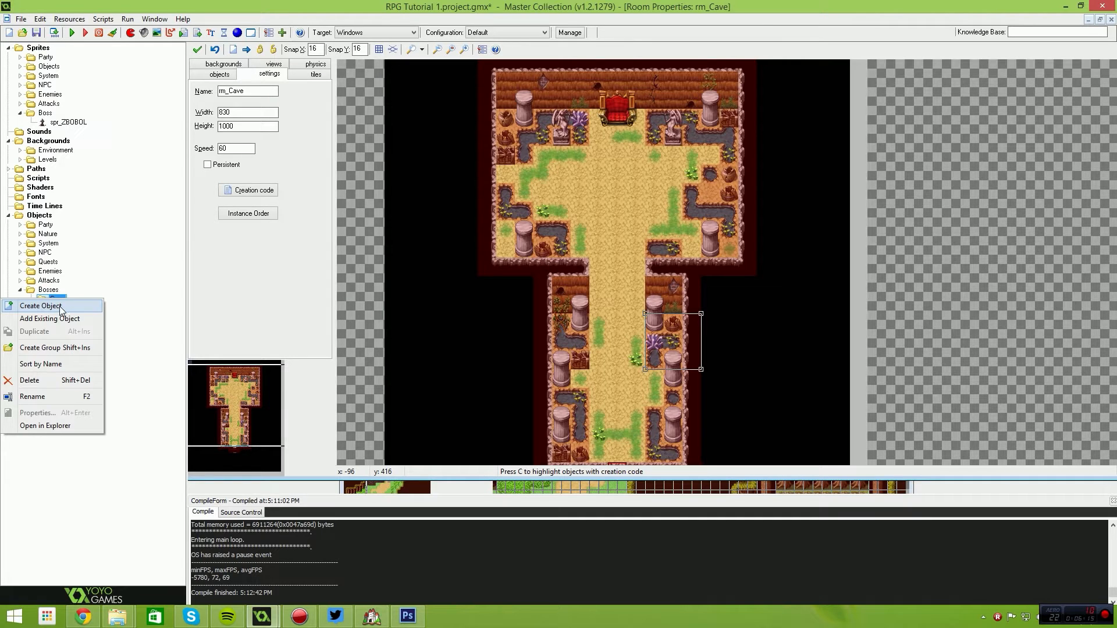
pyautogui.click(55, 347)
pyautogui.write('Boss')
pyautogui.press('Return')
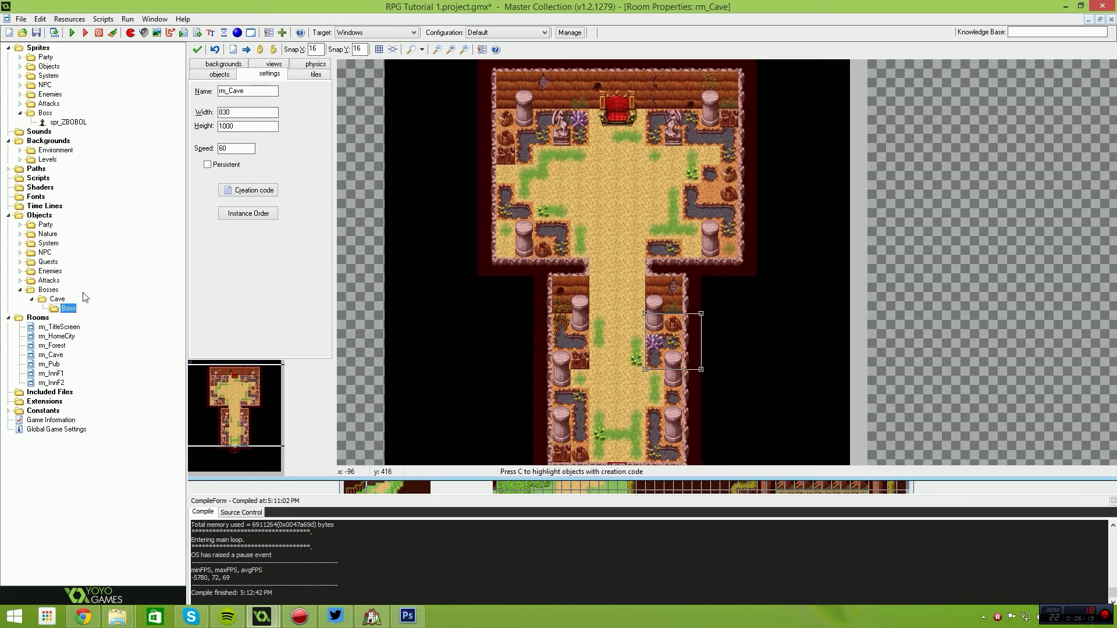
# Create a new object in the Boss group, name it obj_Boss_Zbob and save it
pyautogui.rightClick(65, 311)
pyautogui.click(87, 318)
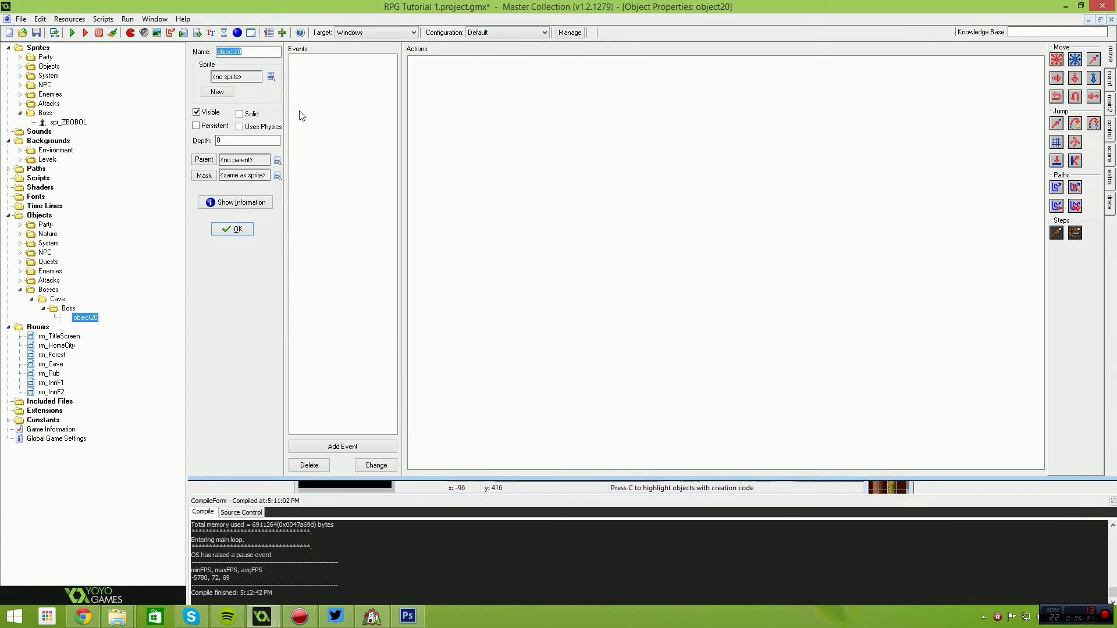
pyautogui.write('boss')
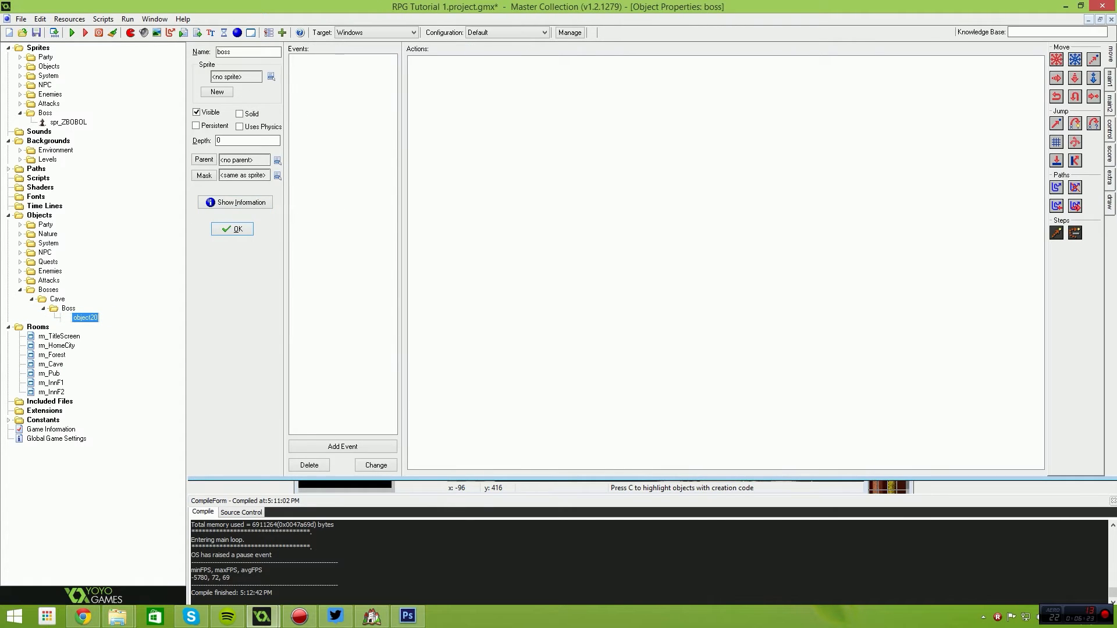
pyautogui.write('obj_')
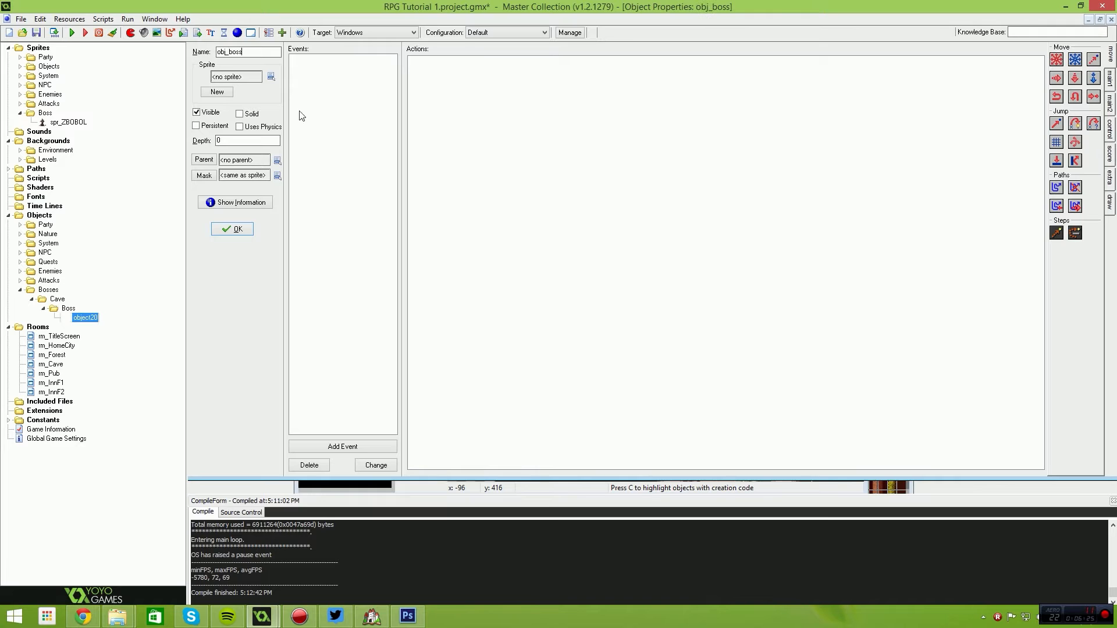
pyautogui.write('_Zbob')
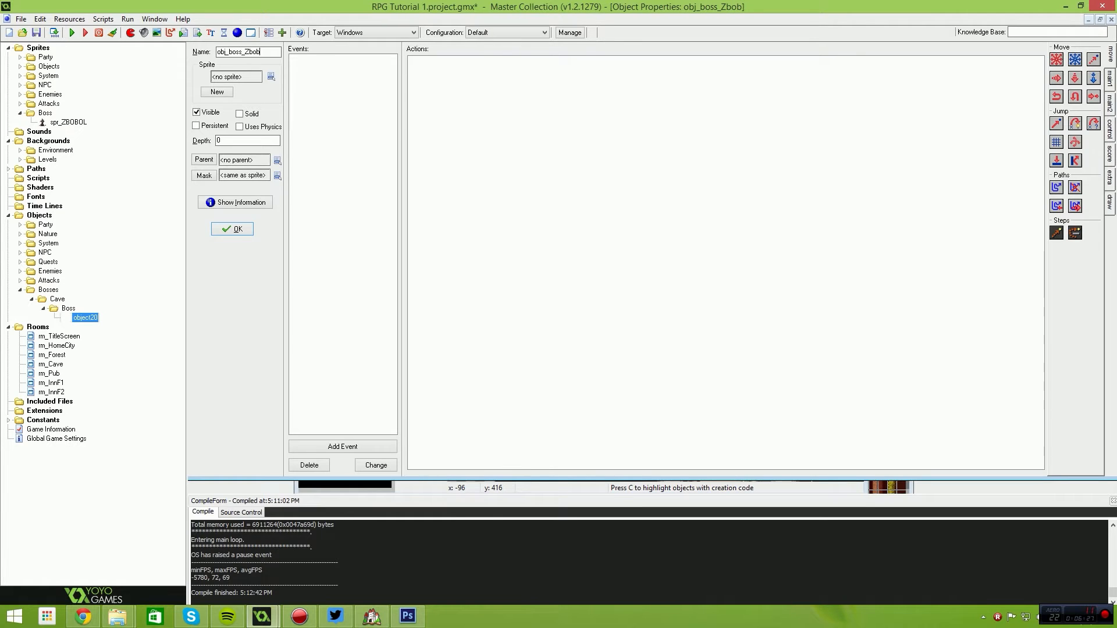
pyautogui.press('Left')
pyautogui.press('Left')
pyautogui.press('BackSpace')
pyautogui.write('B')
pyautogui.click(235, 229)
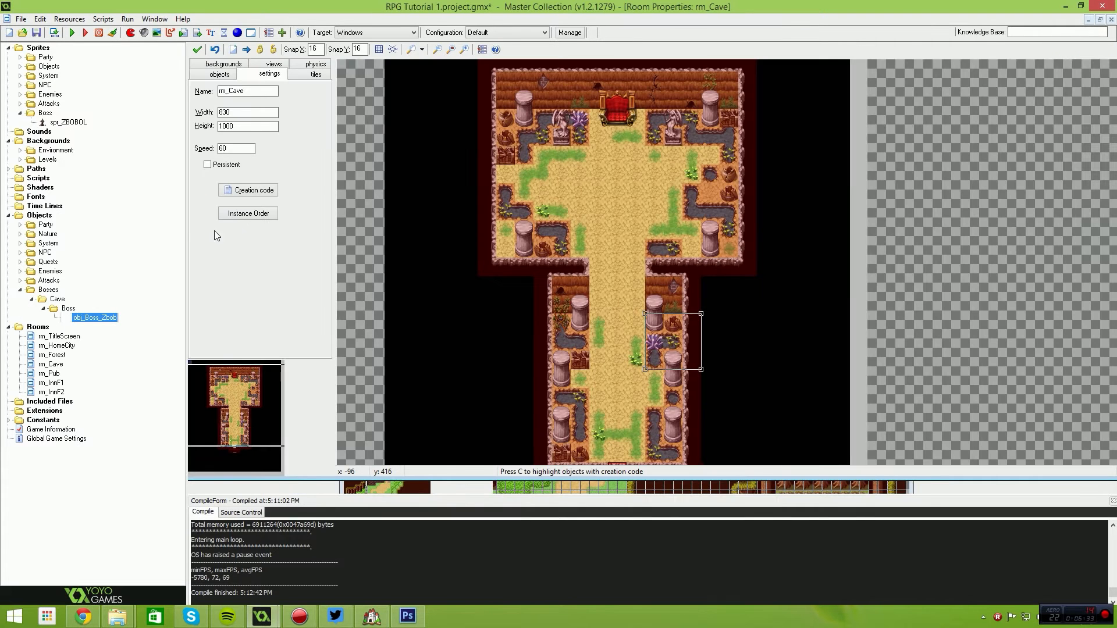
# Assign the sprite spr_ZBOBOL to obj_Boss_Zbob and save the object
pyautogui.doubleClick(95, 318)
pyautogui.click(271, 76)
pyautogui.moveTo(302, 171)
pyautogui.click(372, 172)
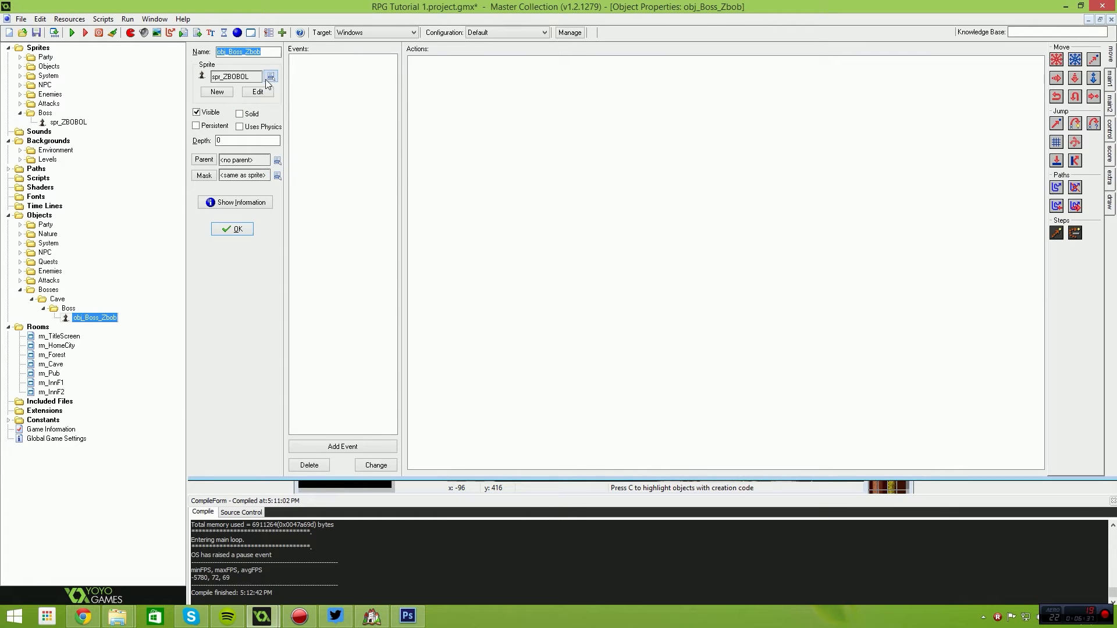
pyautogui.click(229, 234)
# Choose obj_Boss_Zbob as the object to add and place one instance over the red throne in rm_Cave
pyautogui.scroll(4, 609, 188)
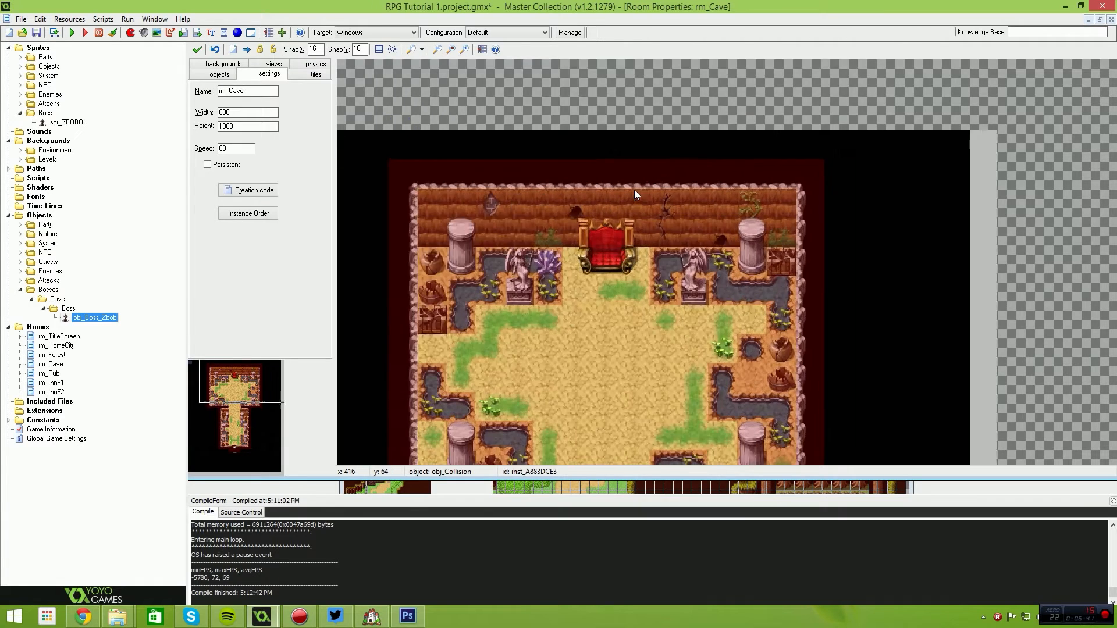
pyautogui.click(220, 74)
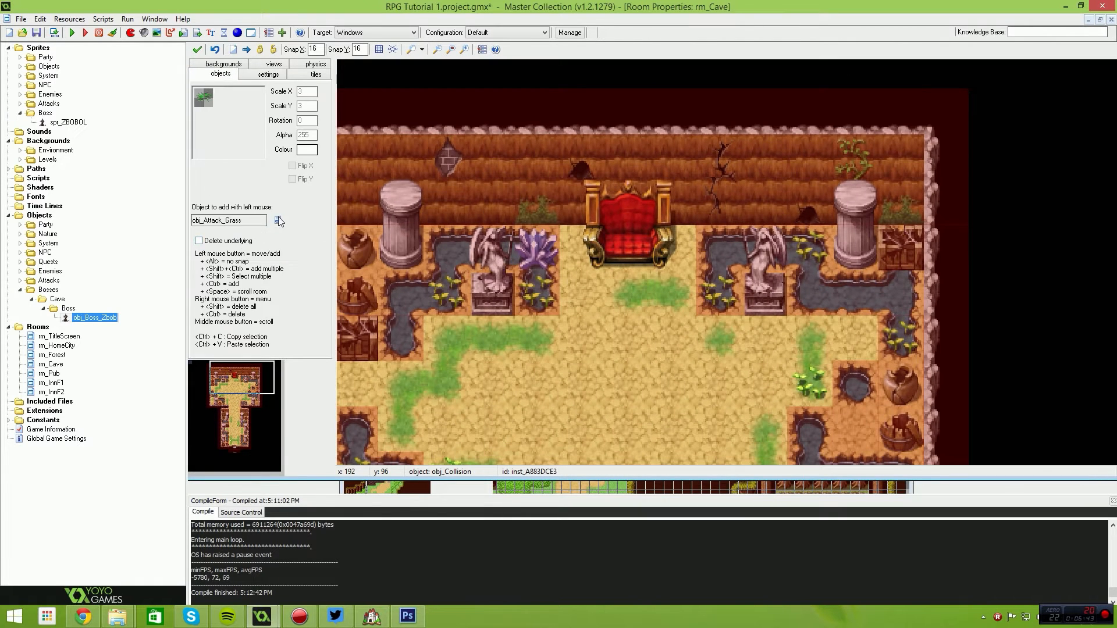
pyautogui.click(277, 220)
pyautogui.moveTo(308, 315)
pyautogui.moveTo(362, 315)
pyautogui.moveTo(401, 317)
pyautogui.click(466, 316)
pyautogui.click(631, 246)
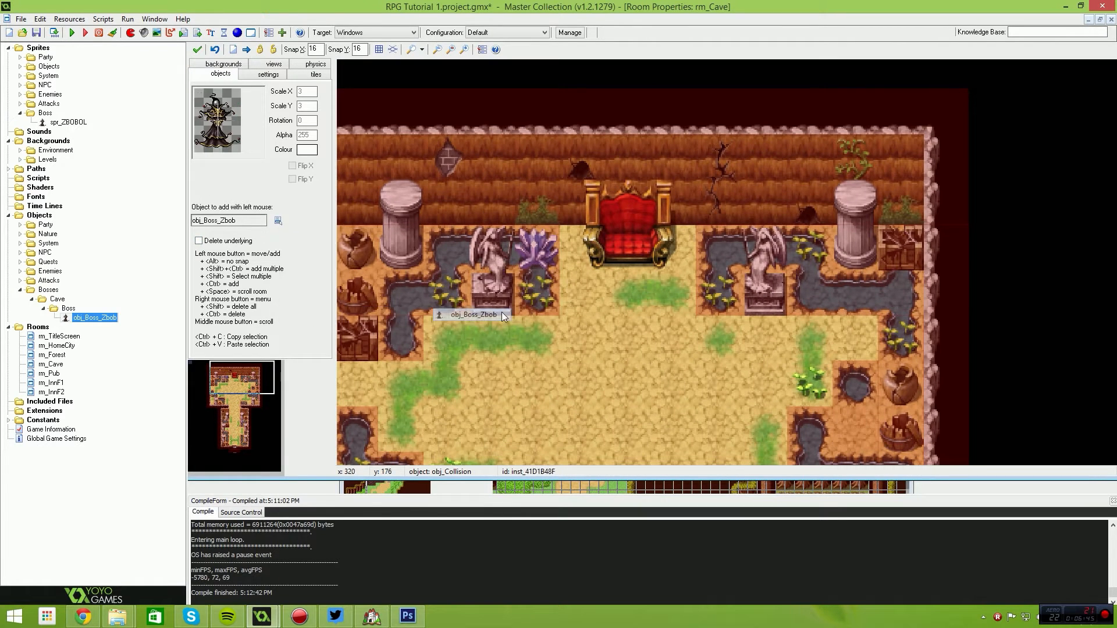
pyautogui.moveTo(630, 245)
pyautogui.mouseDown()
pyautogui.moveTo(633, 260)
pyautogui.moveTo(633, 192)
pyautogui.moveTo(634, 234)
pyautogui.mouseUp()
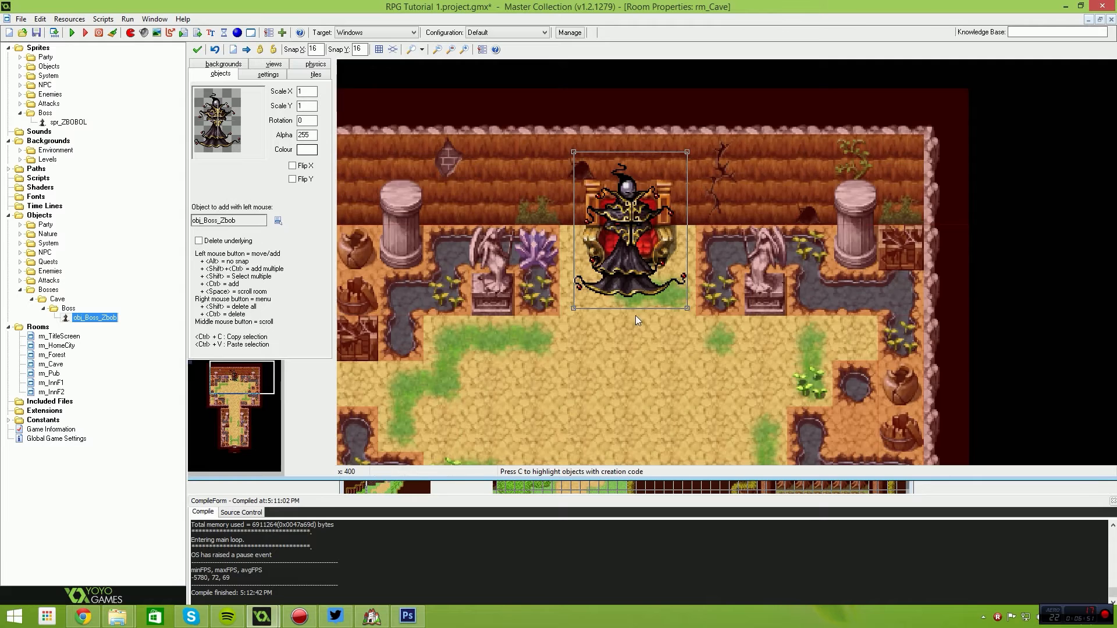
# Reposition the boss instance so it is centered on the throne and stands slightly in front of it
pyautogui.scroll(-3, 636, 315)
pyautogui.moveTo(634, 281); pyautogui.dragTo(614, 264)
pyautogui.scroll(4, 650, 310)
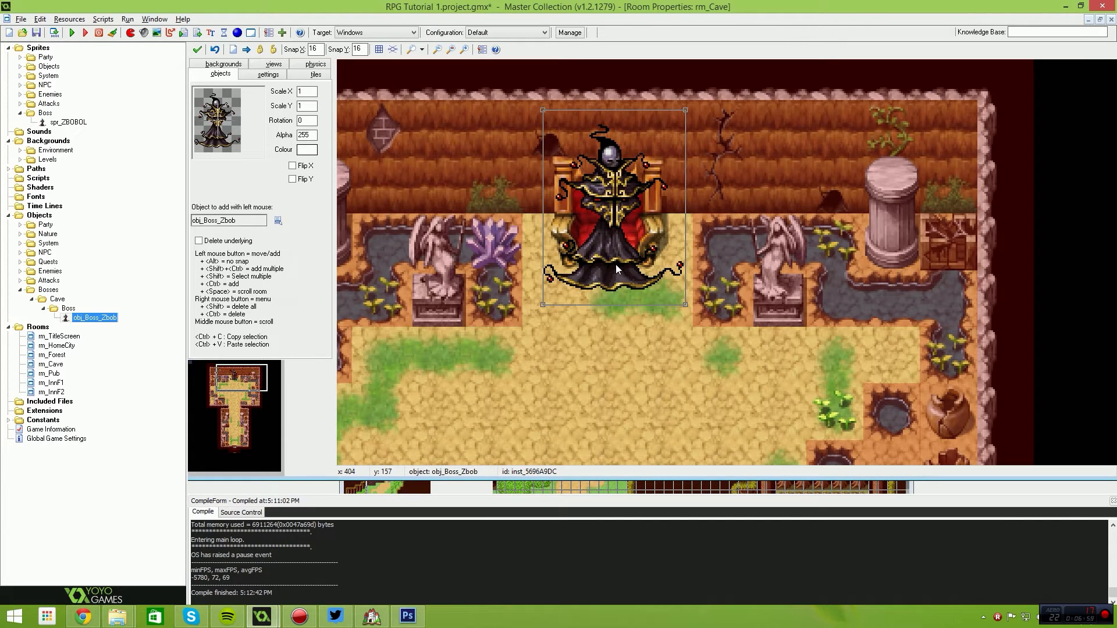
pyautogui.scroll(-1, 620, 313)
pyautogui.scroll(-2, 620, 313)
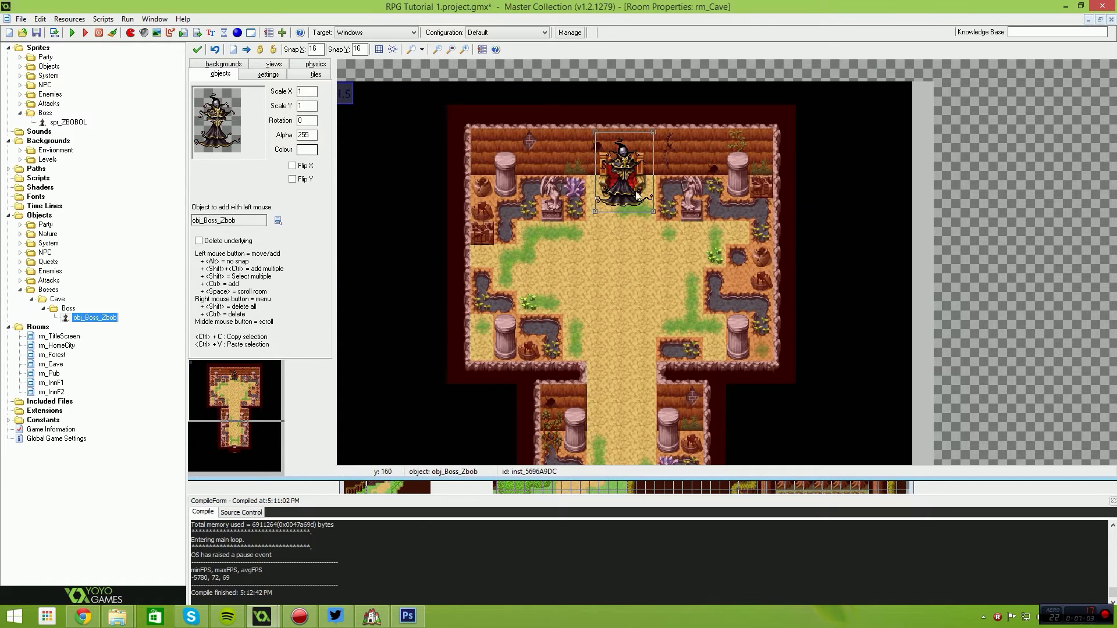
pyautogui.scroll(3, 630, 237)
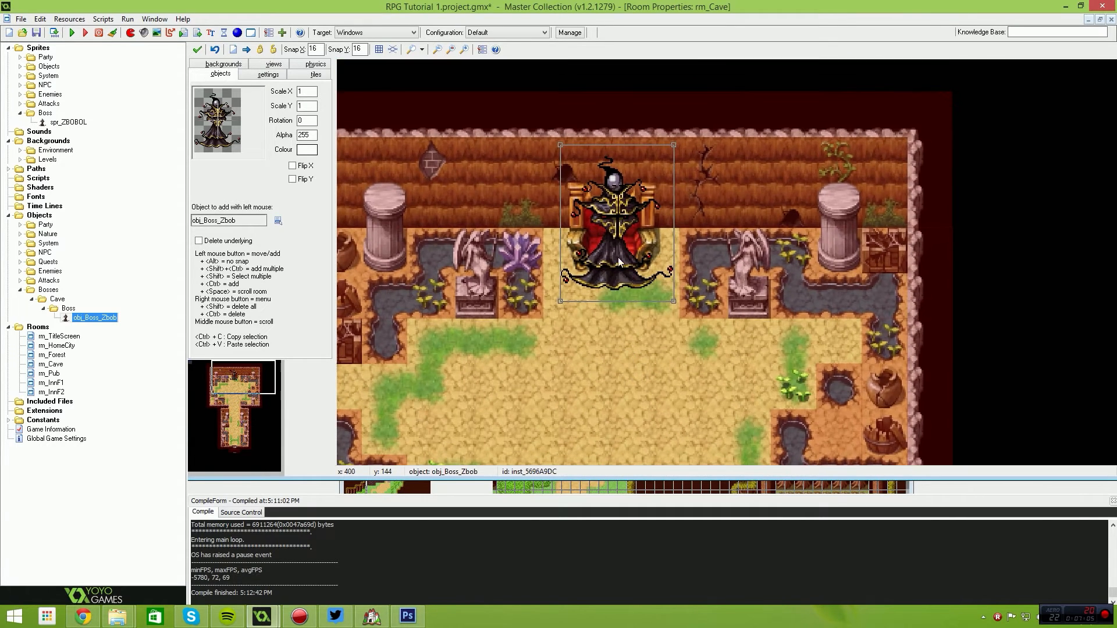
pyautogui.scroll(-2, 724, 169)
pyautogui.scroll(1, 676, 365)
pyautogui.moveTo(676, 365); pyautogui.dragTo(671, 312, button='middle')
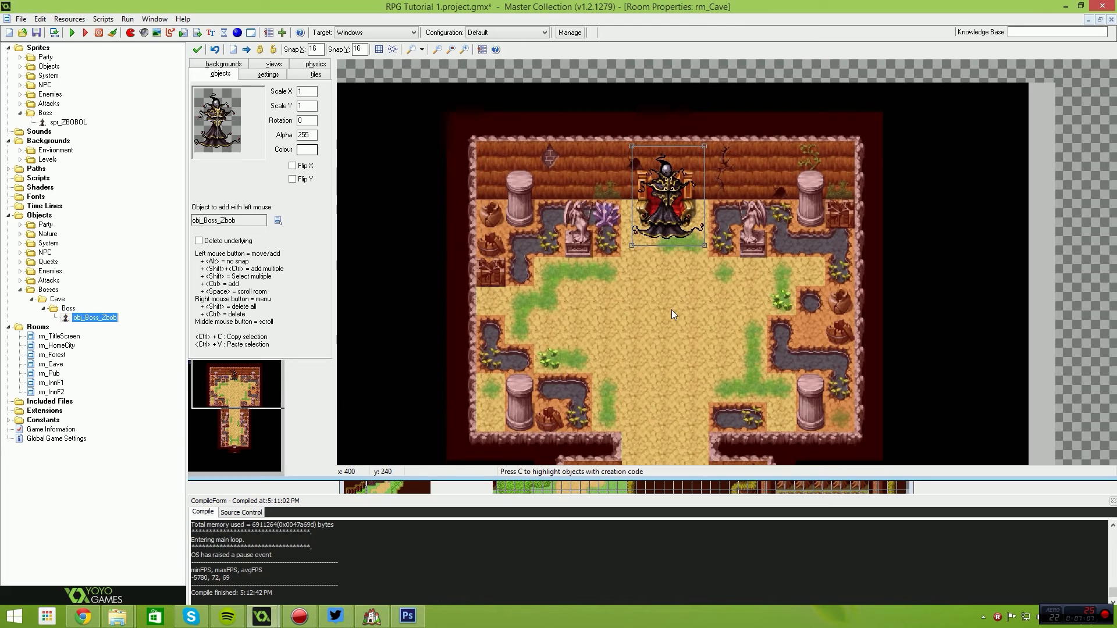
pyautogui.keyDown('alt'); pyautogui.moveTo(672, 225); pyautogui.dragTo(672, 246); pyautogui.keyUp('alt')
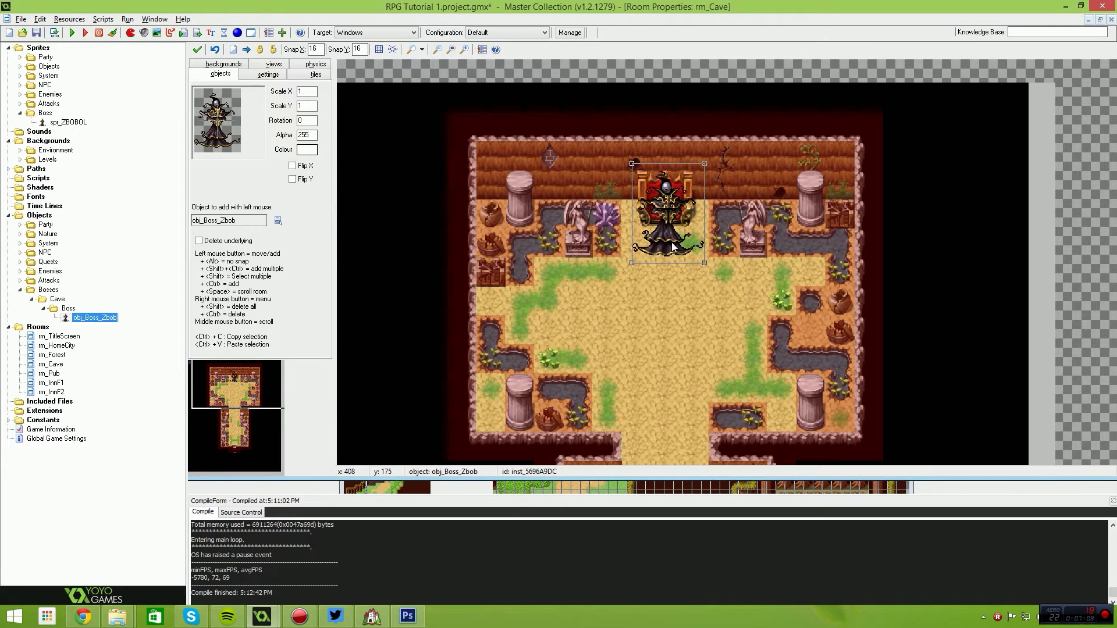
pyautogui.moveTo(658, 269); pyautogui.dragTo(652, 235, button='middle')
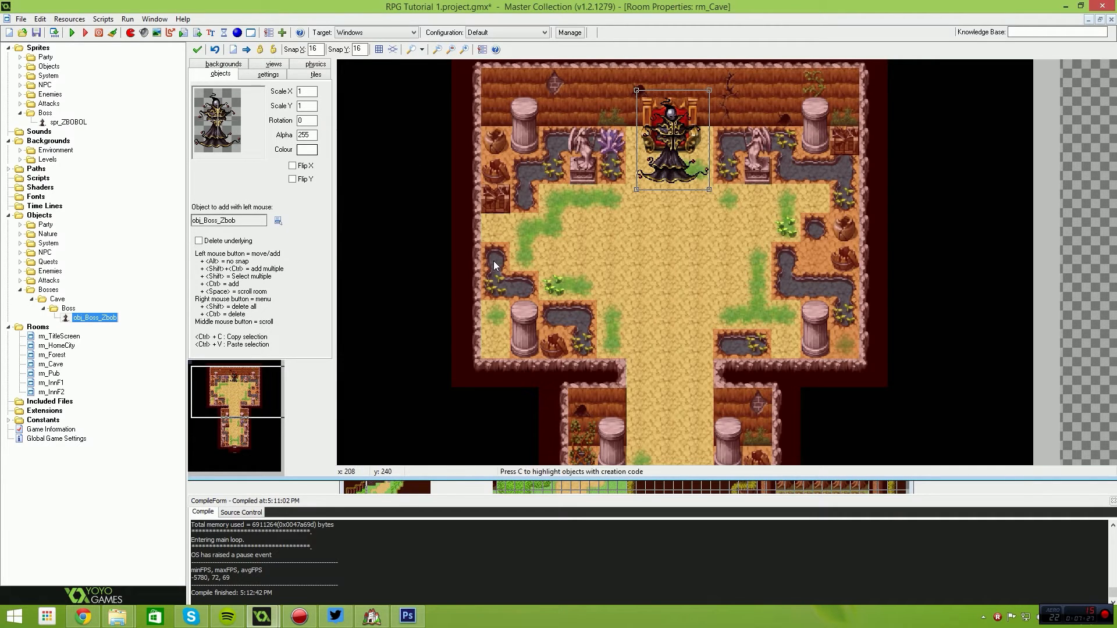
pyautogui.scroll(-3, 636, 210)
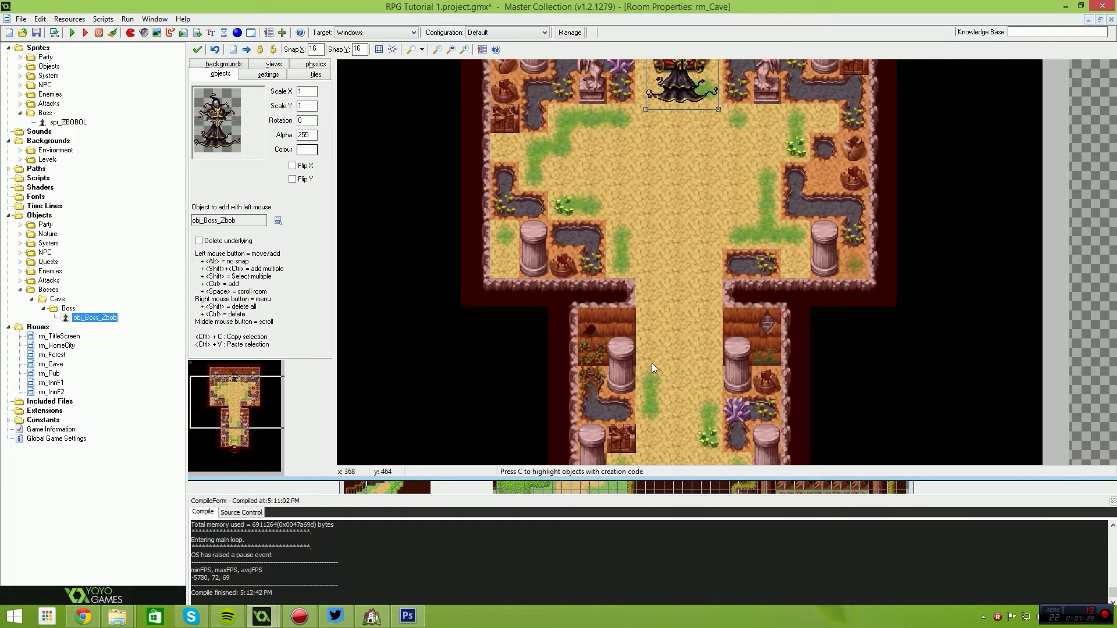
pyautogui.scroll(3, 671, 253)
pyautogui.scroll(-3, 672, 226)
pyautogui.keyDown('ctrl'); pyautogui.scroll(1, 671, 226); pyautogui.keyUp('ctrl')
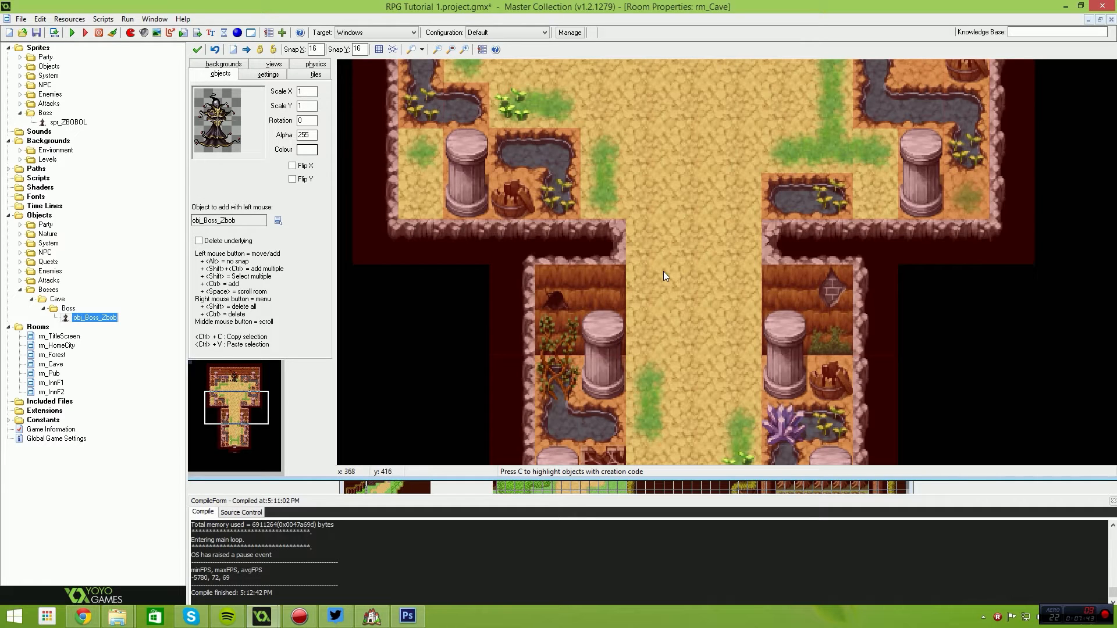
pyautogui.scroll(-2, 706, 264)
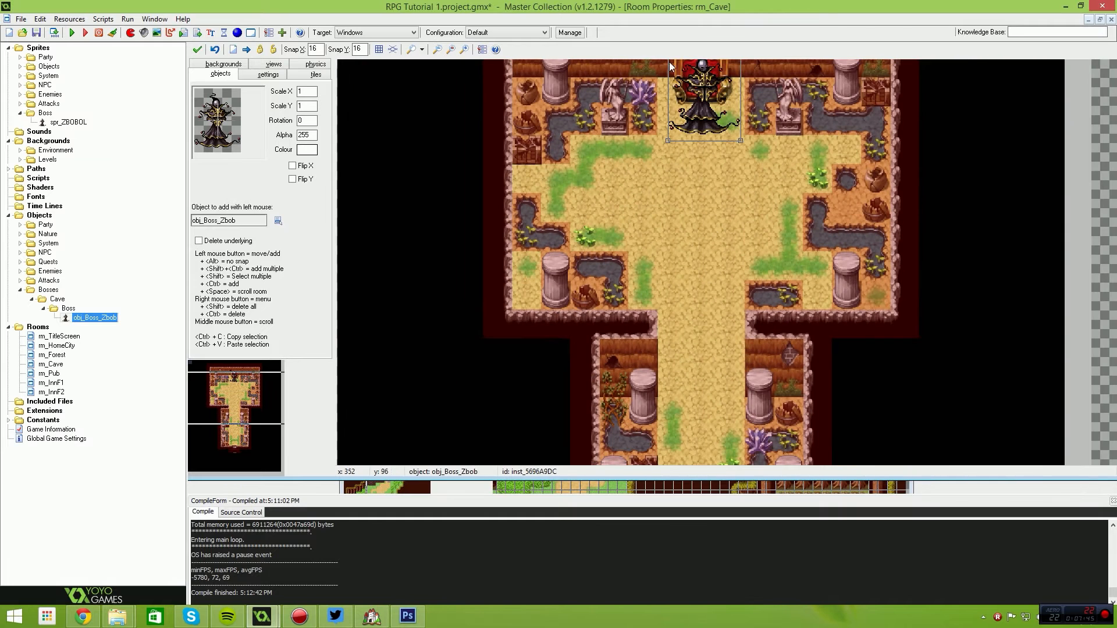
pyautogui.scroll(3, 661, 302)
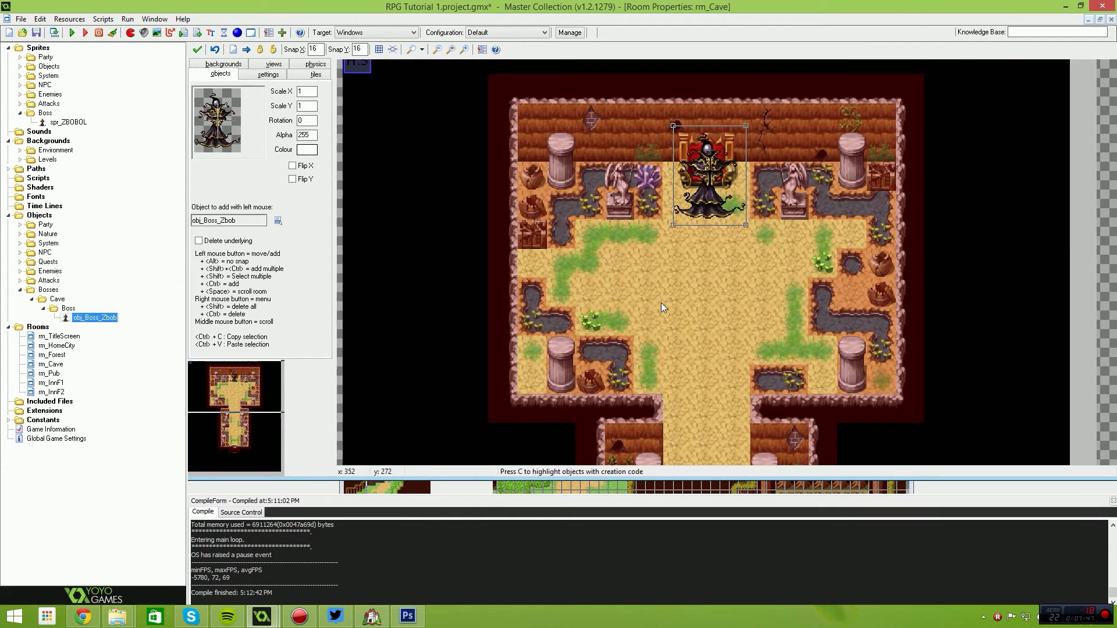
# Collapse the Boss sprite group and expand the Objects sprite group and its Misc subgroup
pyautogui.click(22, 114)
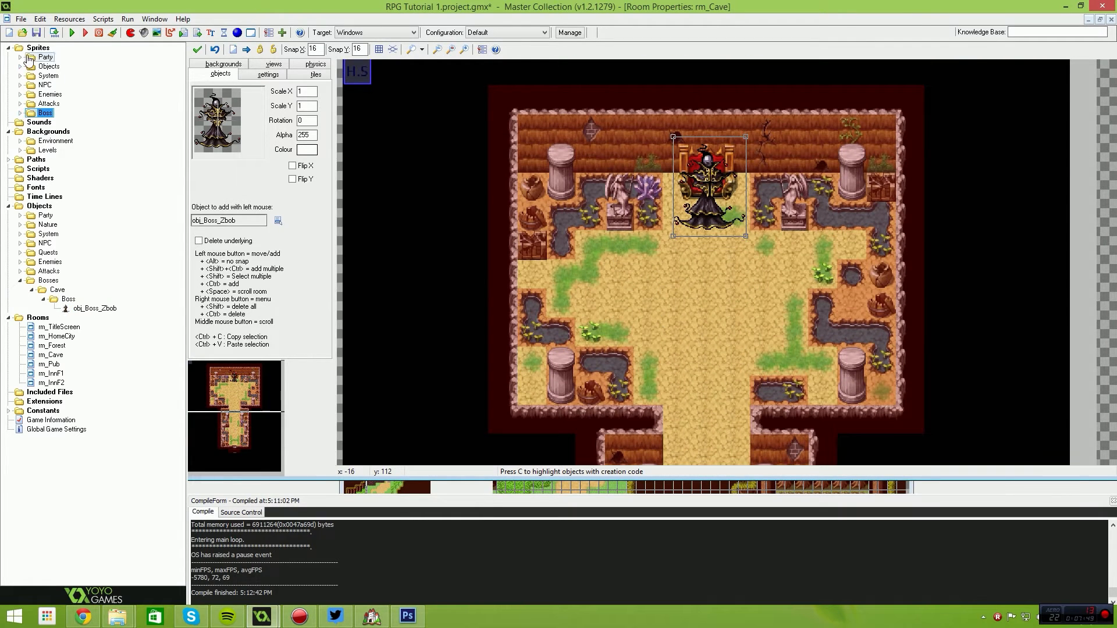
pyautogui.click(21, 114)
pyautogui.click(19, 113)
pyautogui.doubleClick(43, 67)
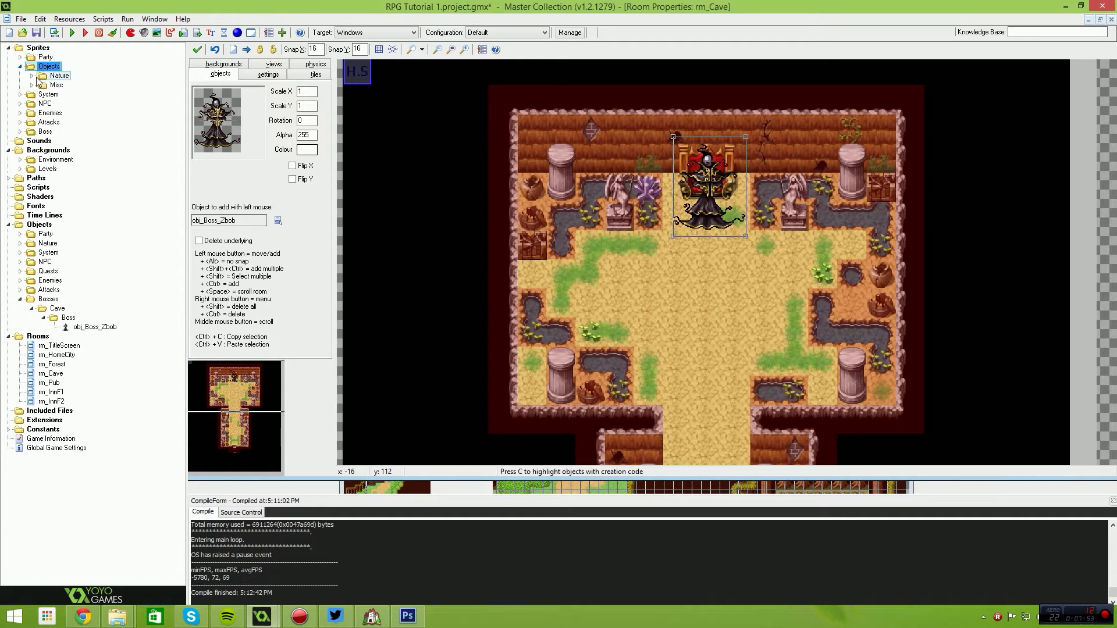
pyautogui.rightClick(43, 68)
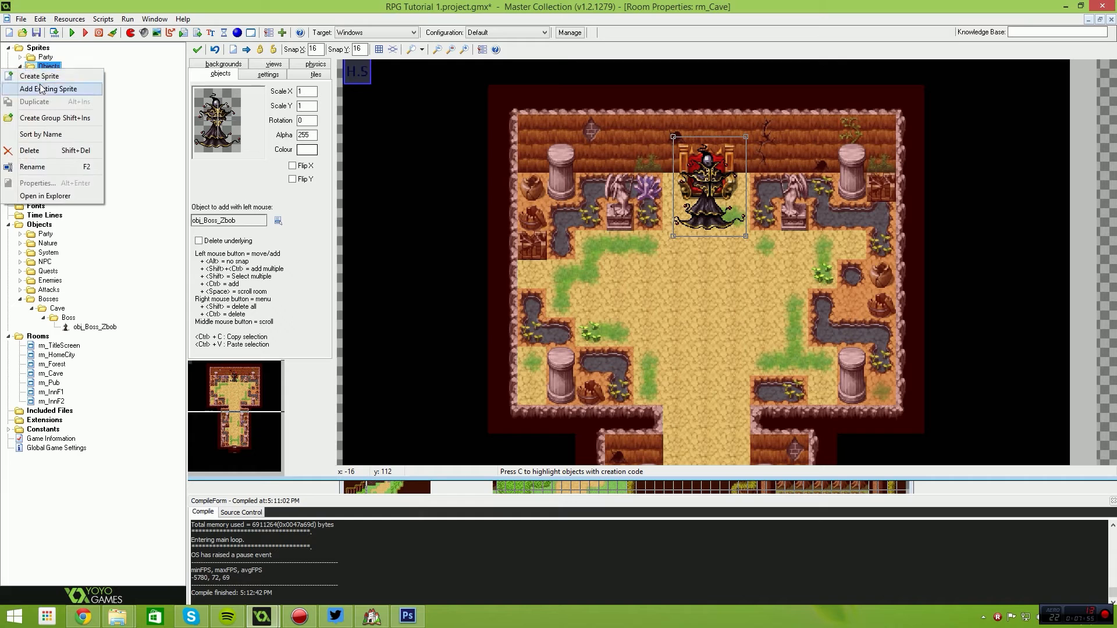
pyautogui.click(52, 66)
pyautogui.click(33, 84)
# Create a new sprite in the Misc sprite group and name it spr_Gem
pyautogui.rightClick(49, 86)
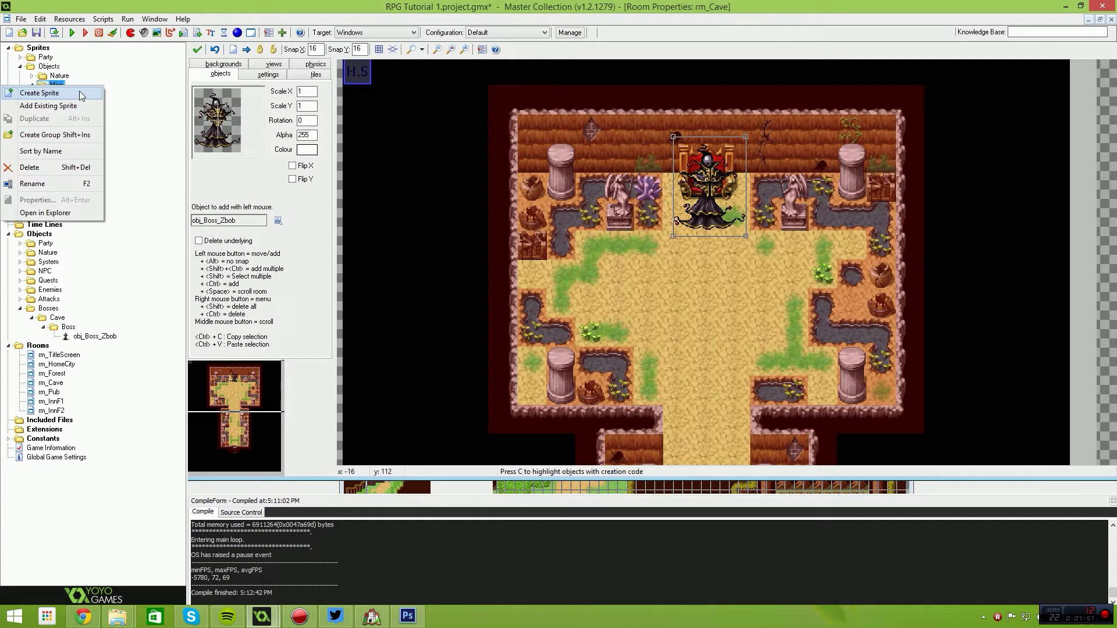
pyautogui.click(85, 93)
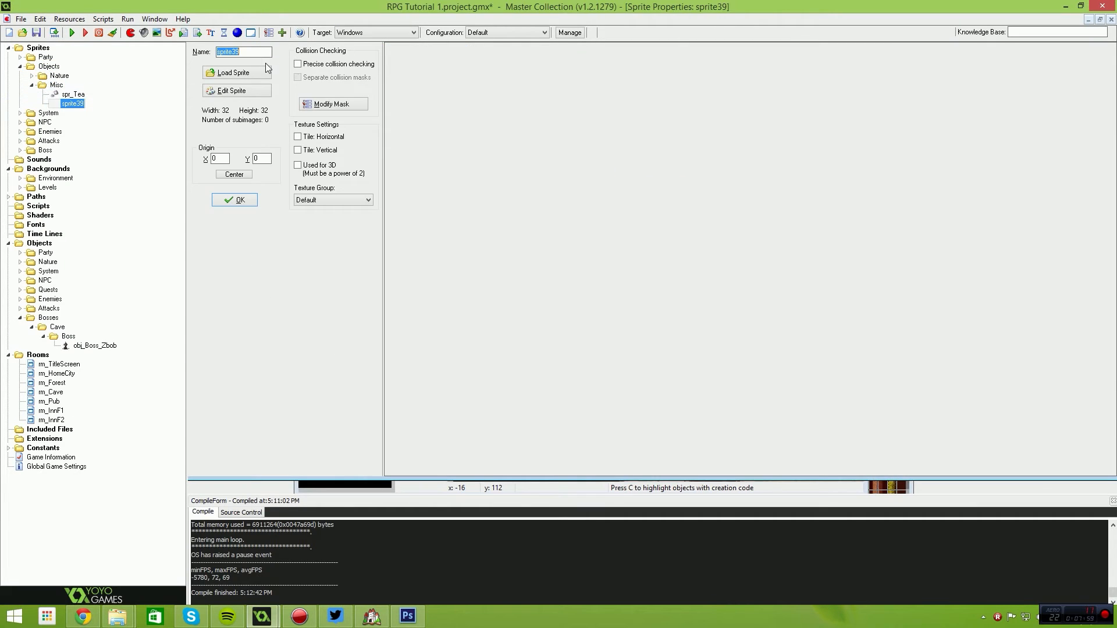
pyautogui.write('spr_Gem')
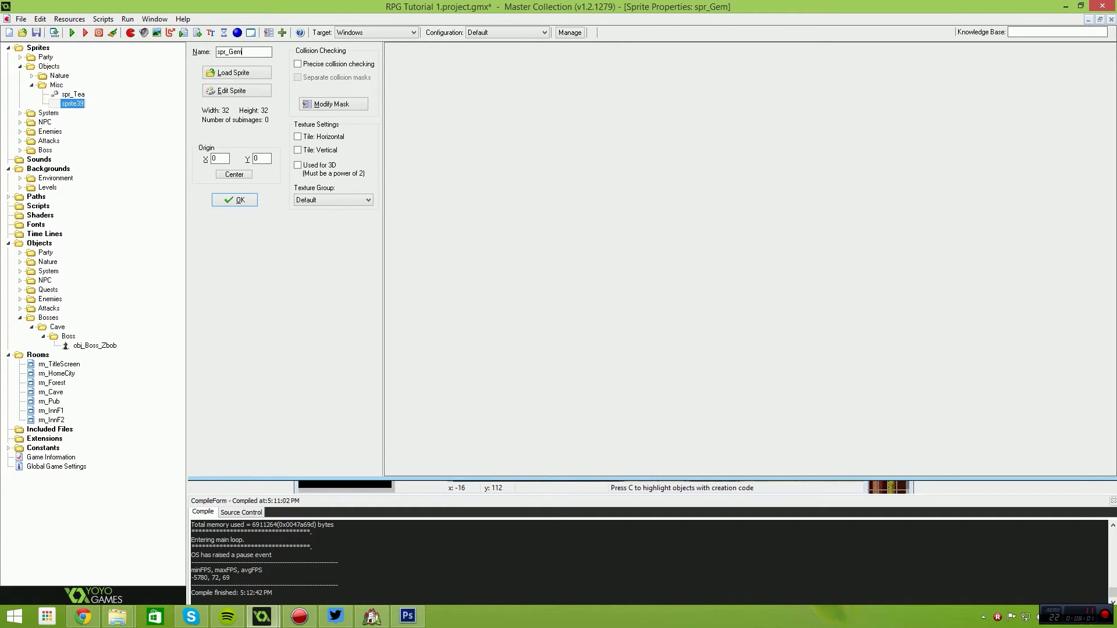
# Open spr_Gem for editing and load the gem icons image as a strip
pyautogui.click(235, 91)
pyautogui.click(393, 124)
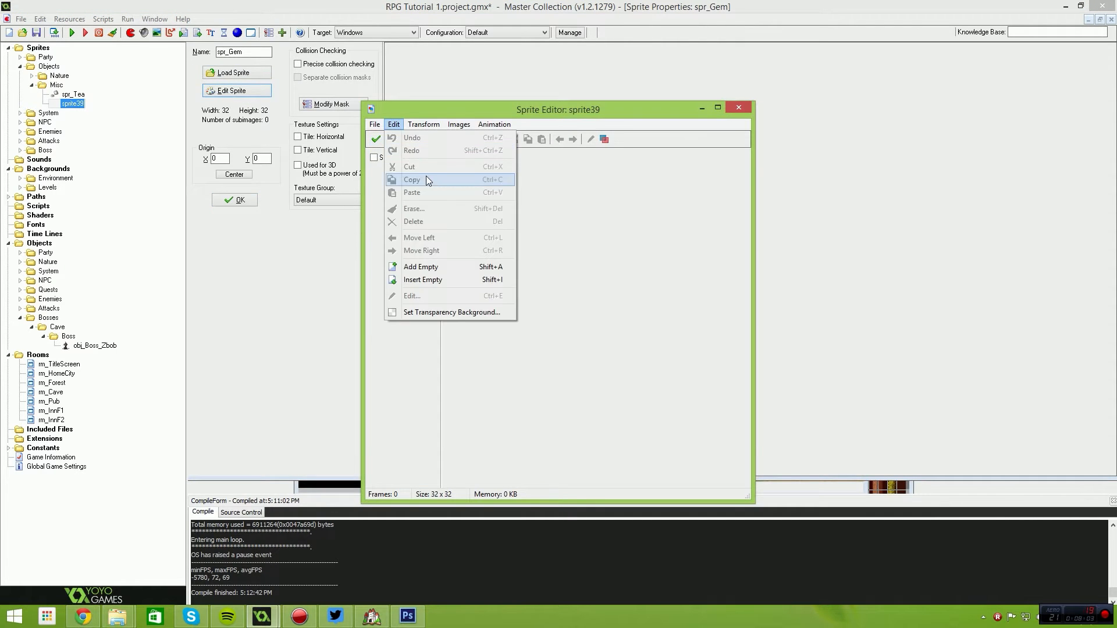
pyautogui.moveTo(374, 124)
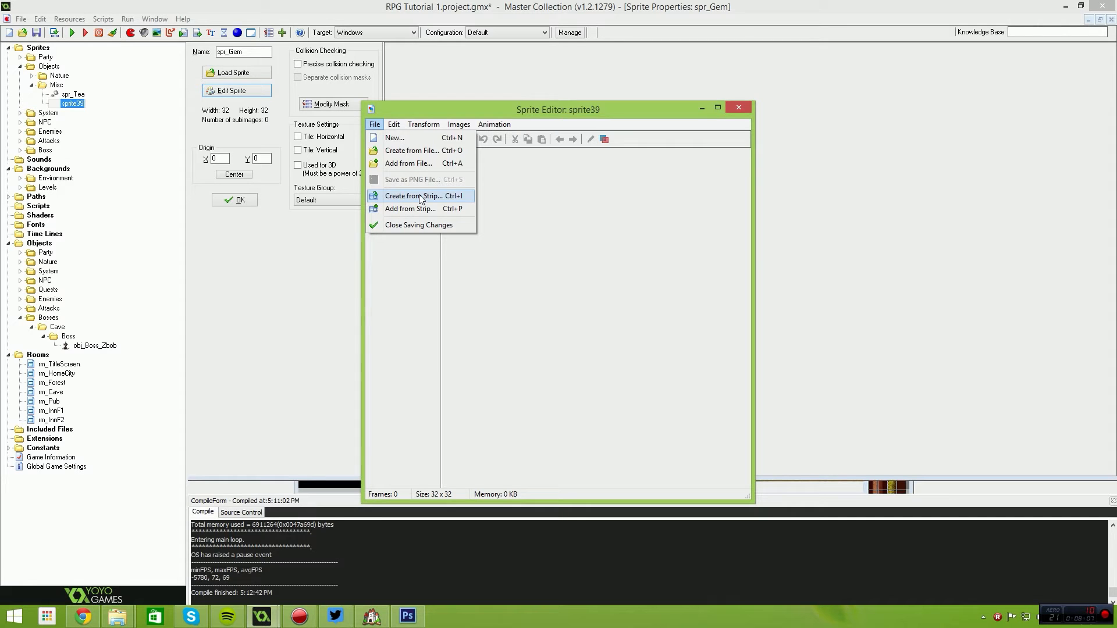
pyautogui.click(421, 196)
pyautogui.click(582, 284)
pyautogui.click(642, 341)
# Switch to Chrome and view the Gem Icons page on OpenGameArt.org
pyautogui.moveTo(94, 618)
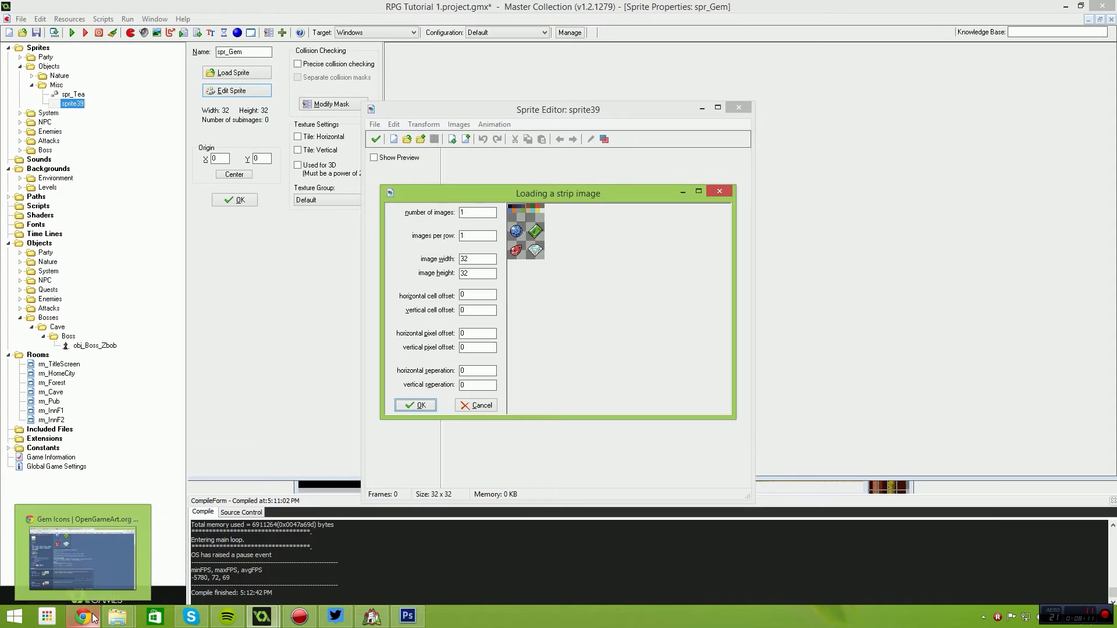
pyautogui.click(82, 559)
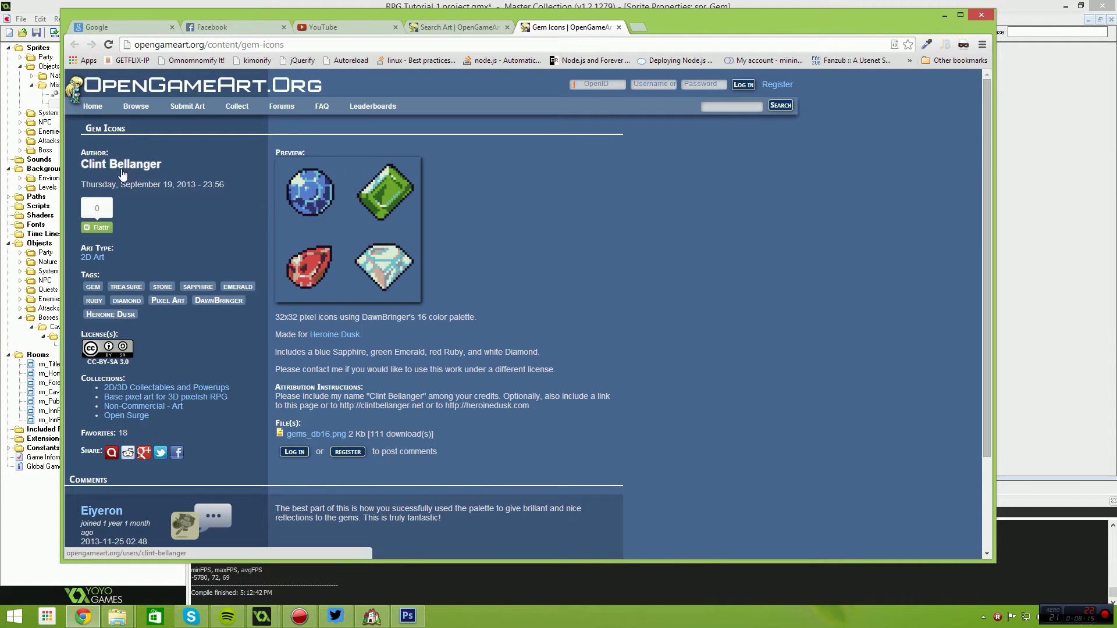
# Review the gem preview, licence and attribution instructions on the Gem Icons page, and return to GameMaker
pyautogui.scroll(-1, 146, 172)
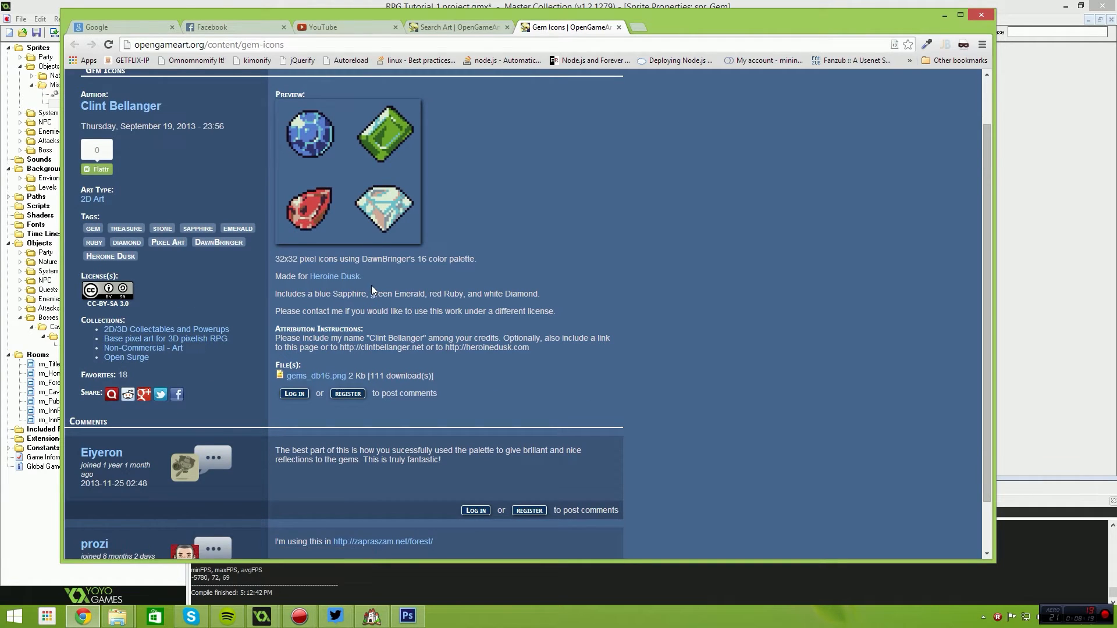
pyautogui.scroll(1, 436, 298)
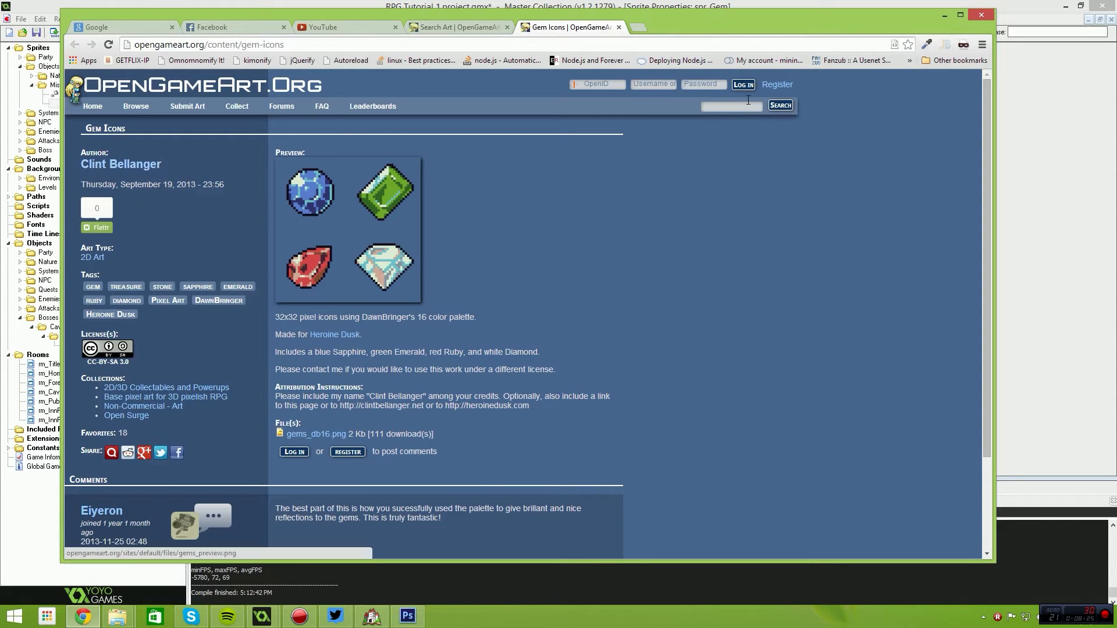
pyautogui.scroll(-2, 529, 197)
pyautogui.scroll(2, 528, 198)
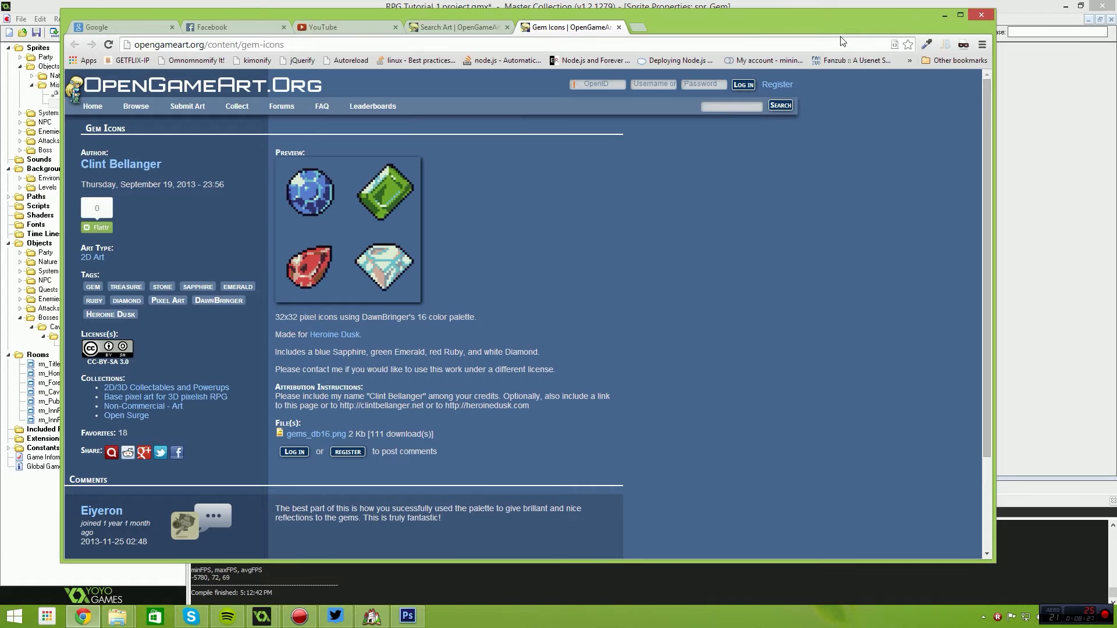
pyautogui.click(943, 17)
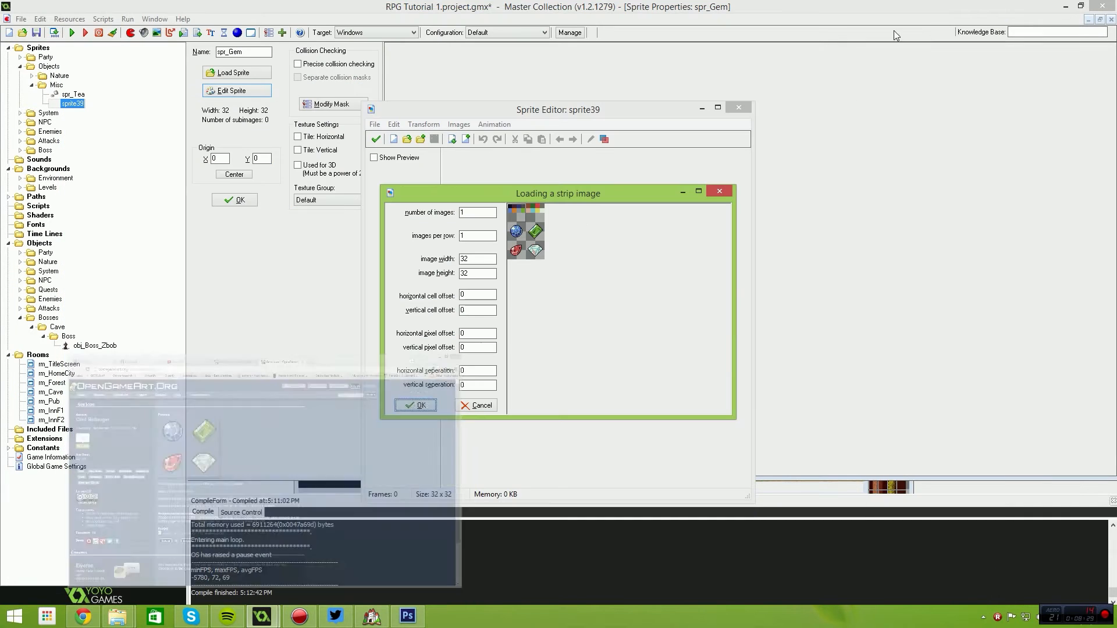
# Import the white diamond from the strip using a horizontal cell offset of 1 and a vertical cell offset of 2
pyautogui.doubleClick(473, 259)
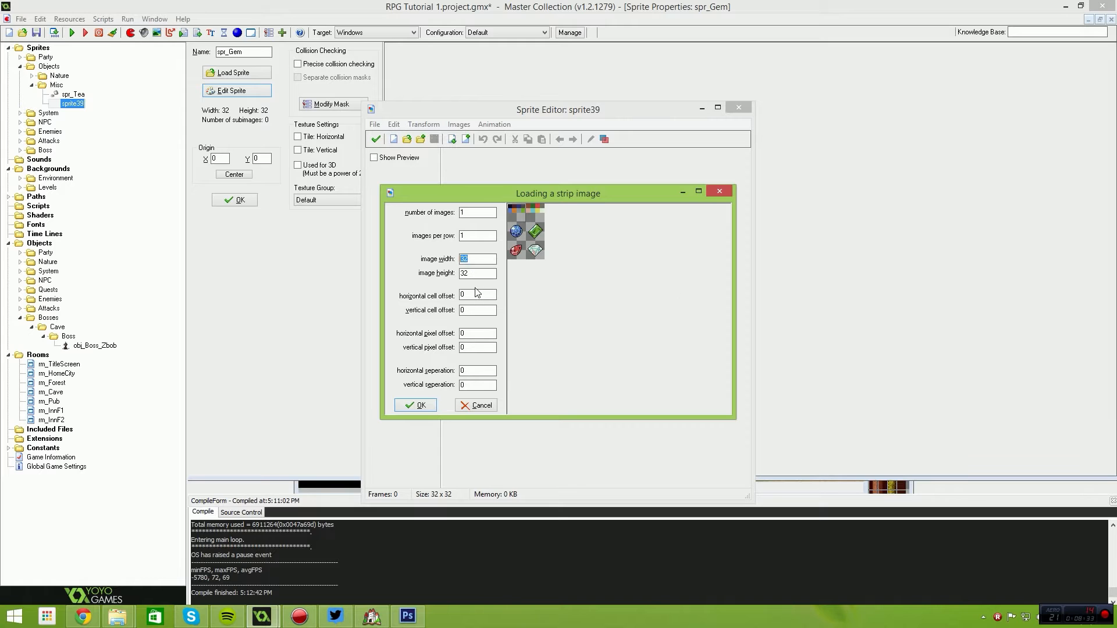
pyautogui.doubleClick(471, 295)
pyautogui.write('1')
pyautogui.doubleClick(488, 310)
pyautogui.write('2')
pyautogui.click(415, 405)
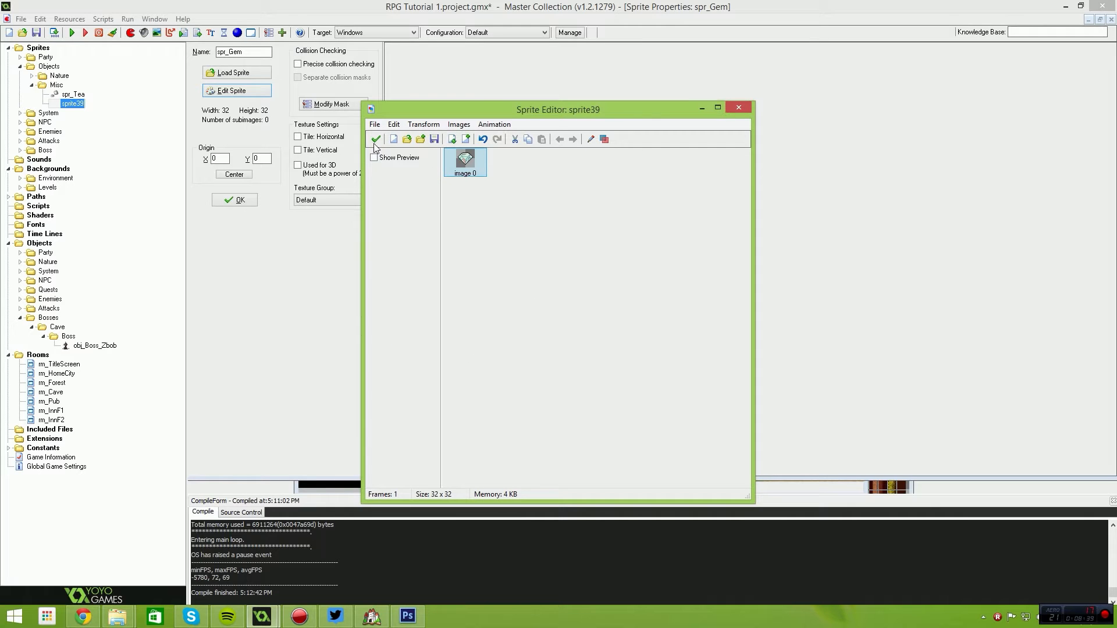
# Colorize the gem image red with hue 0, without shifting the hue
pyautogui.click(421, 125)
pyautogui.moveTo(460, 125)
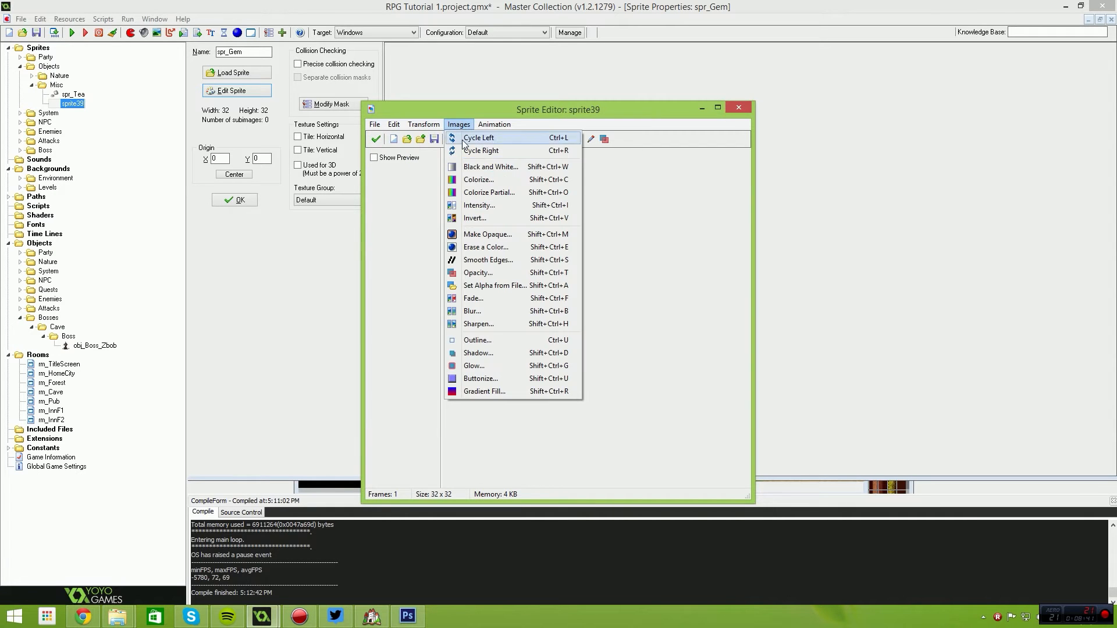
pyautogui.click(478, 179)
pyautogui.moveTo(510, 349); pyautogui.dragTo(488, 348)
pyautogui.click(530, 369)
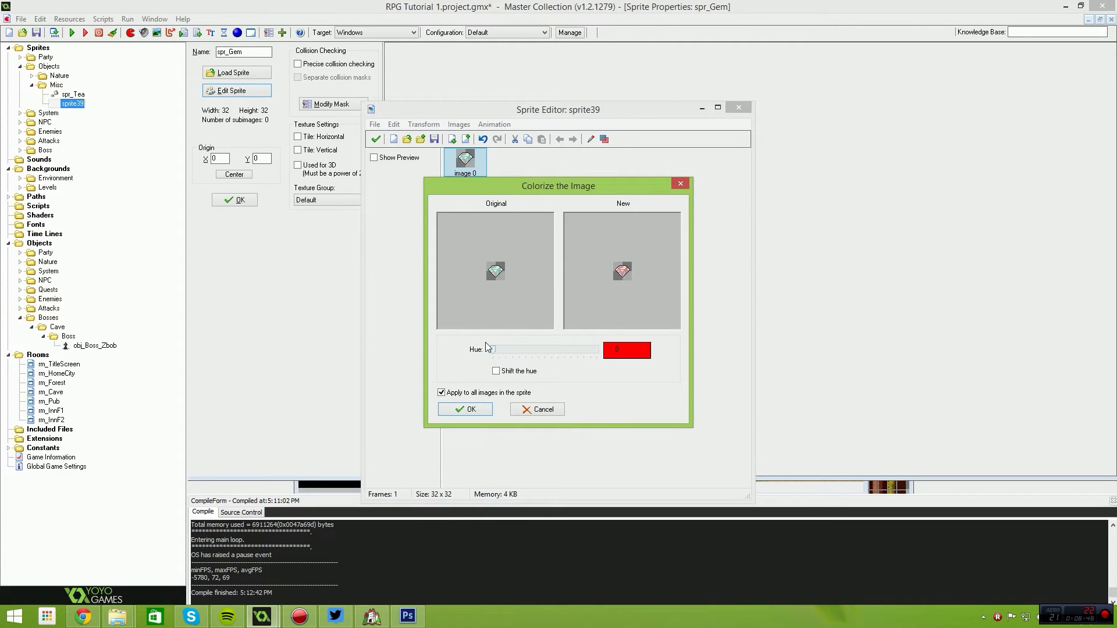
pyautogui.click(496, 371)
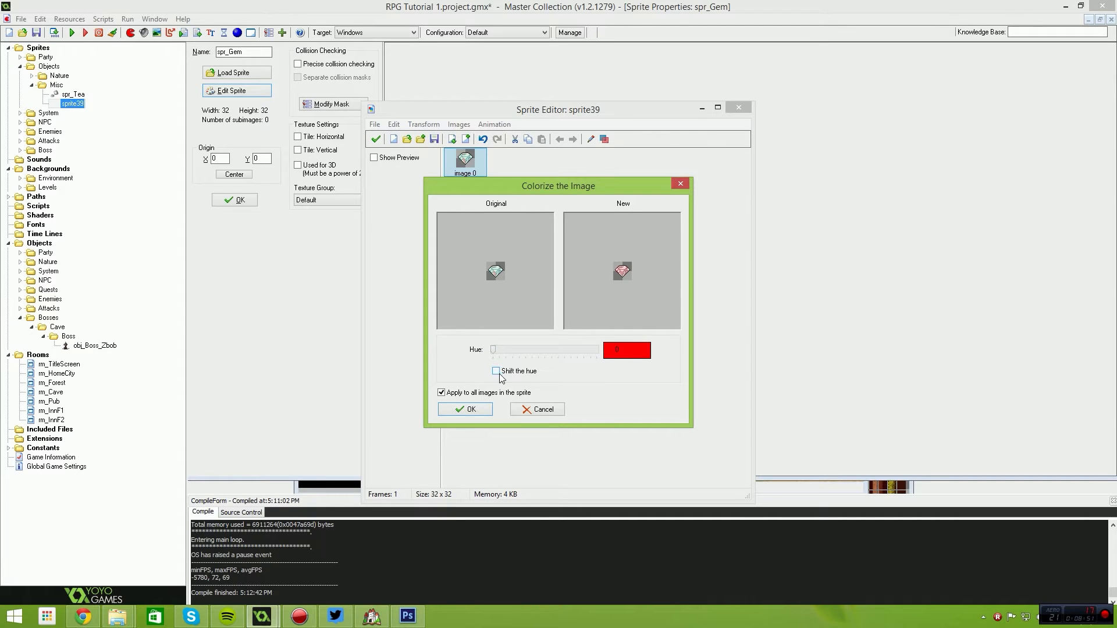
pyautogui.click(466, 409)
# Accept the recolored image, center the spr_Gem origin at 16, 16 and save the sprite
pyautogui.click(459, 124)
pyautogui.moveTo(394, 124)
pyautogui.click(371, 138)
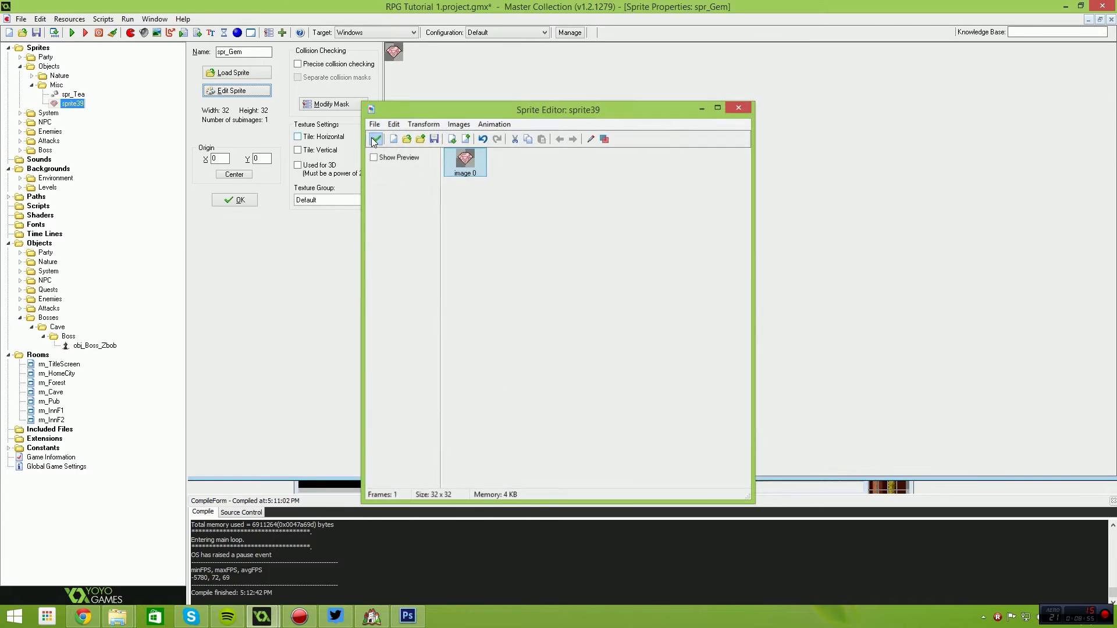
pyautogui.click(371, 138)
pyautogui.click(236, 174)
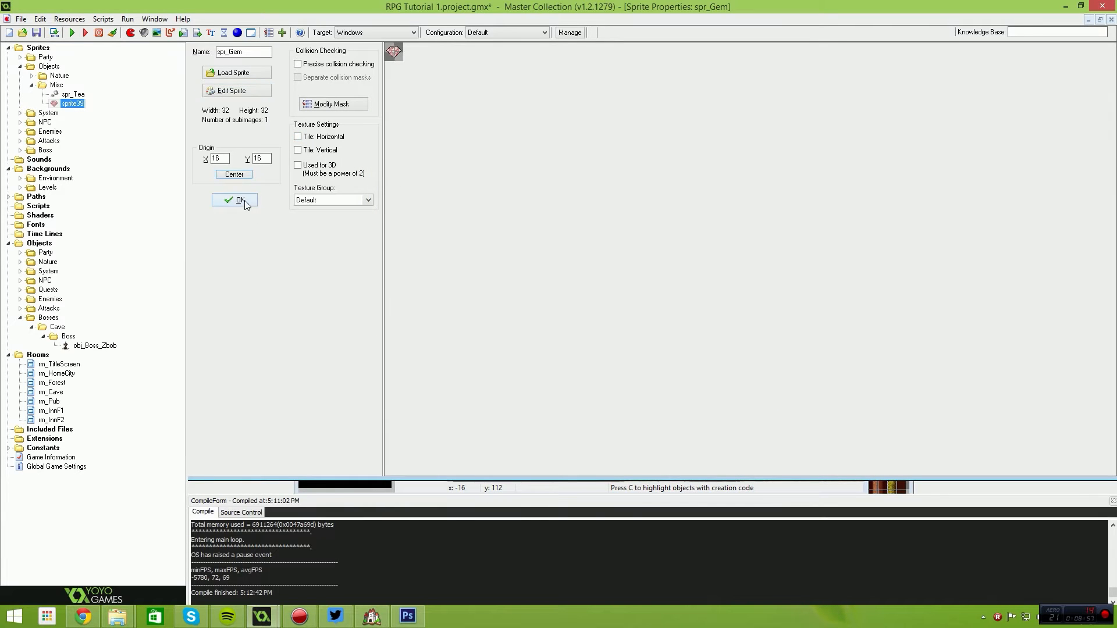
pyautogui.click(236, 202)
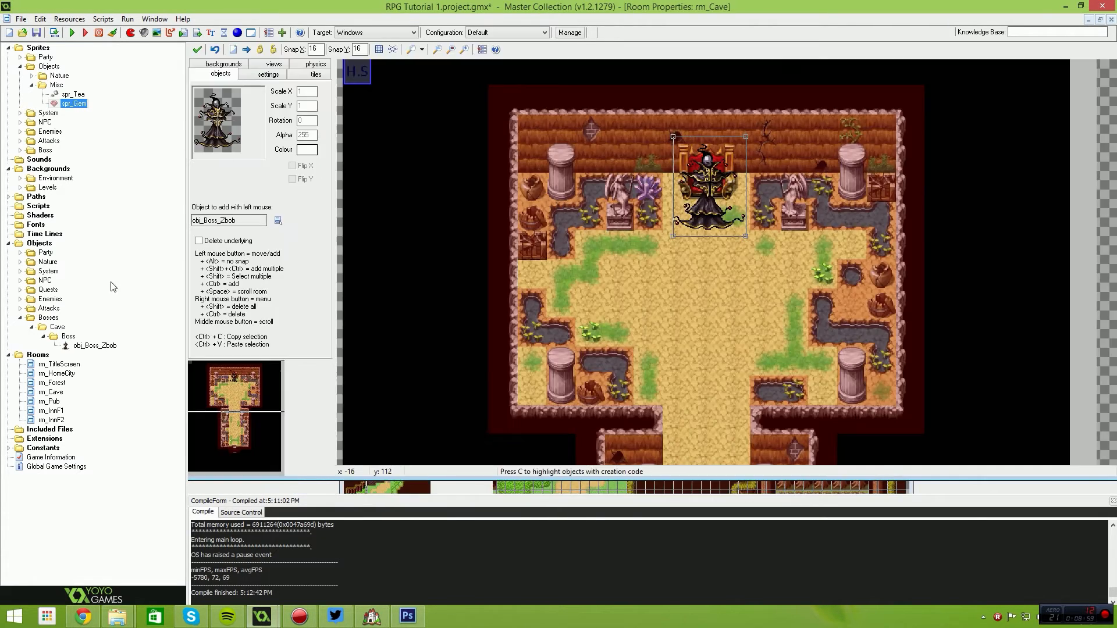
# Create a Misc group inside the Cave group of the boss objects
pyautogui.rightClick(57, 328)
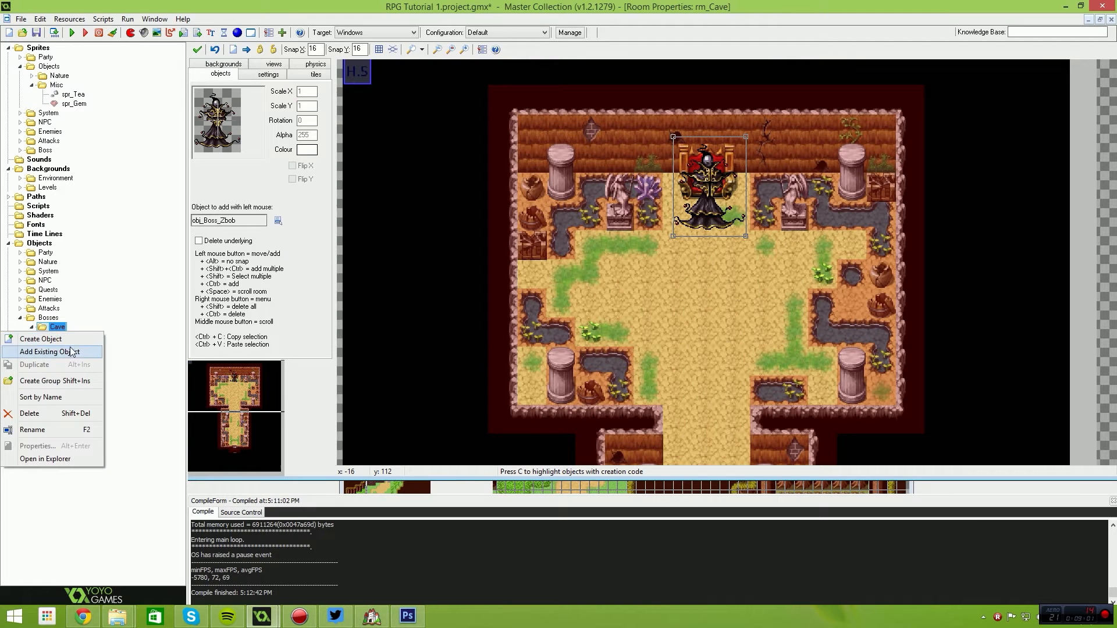
pyautogui.click(64, 381)
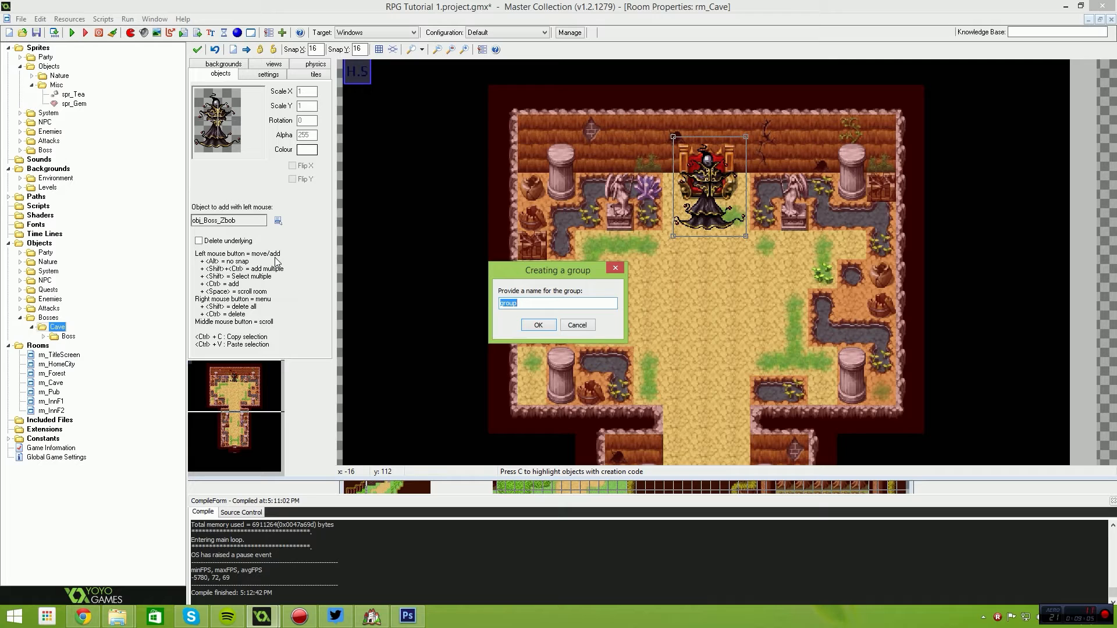
pyautogui.write('O')
pyautogui.write('Misc')
pyautogui.press('Return')
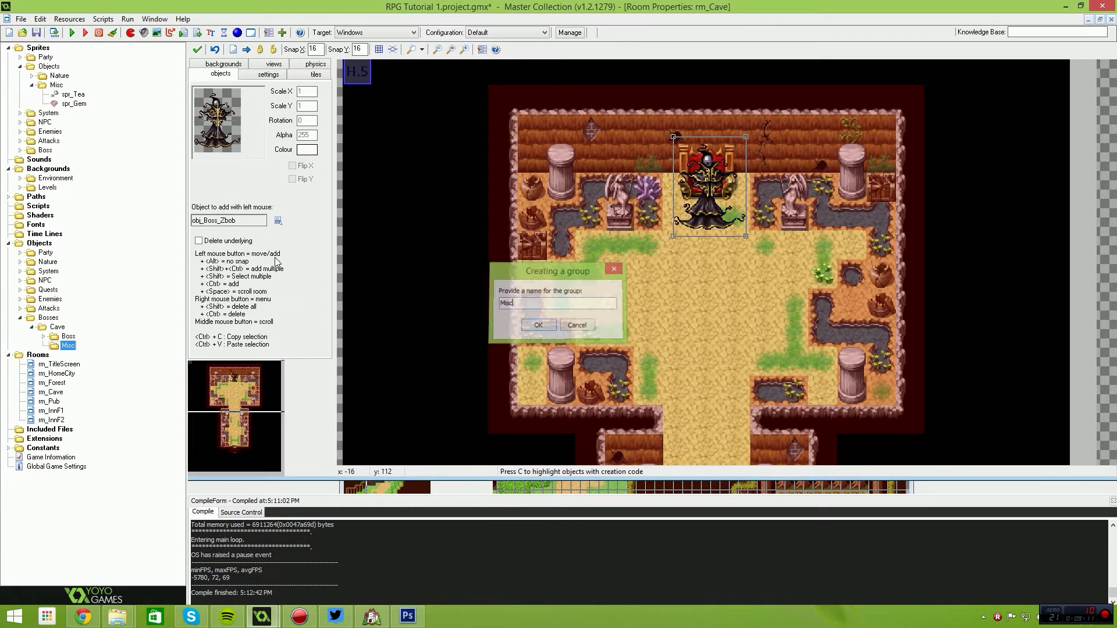
# Create a new object in the Cave Misc group and name it obj_Evil_Gem
pyautogui.rightClick(77, 344)
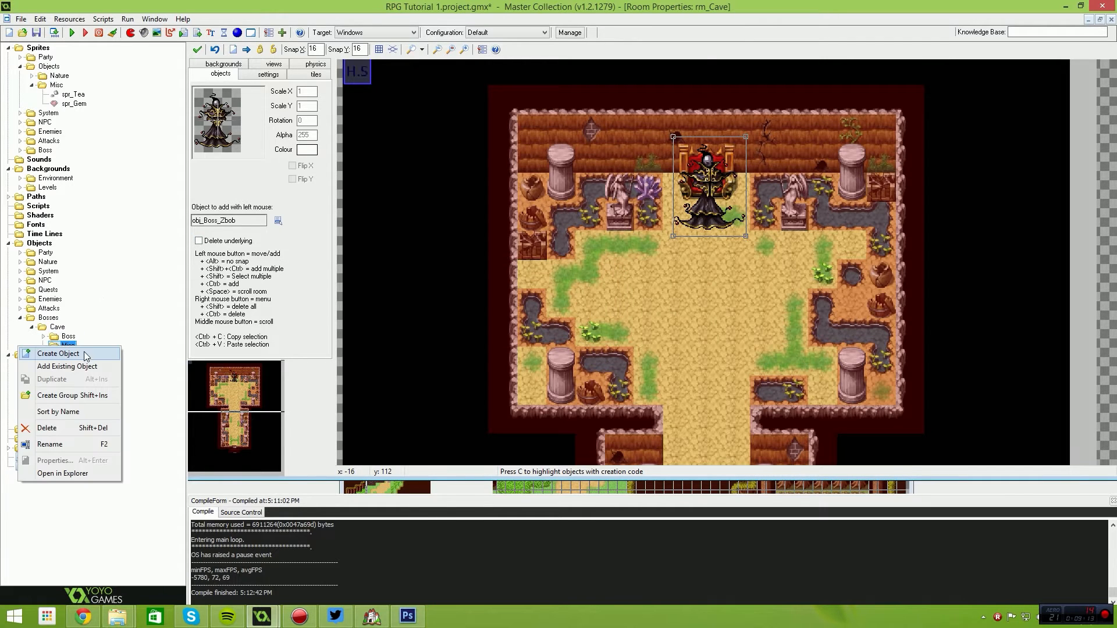
pyautogui.click(79, 356)
pyautogui.write('obj')
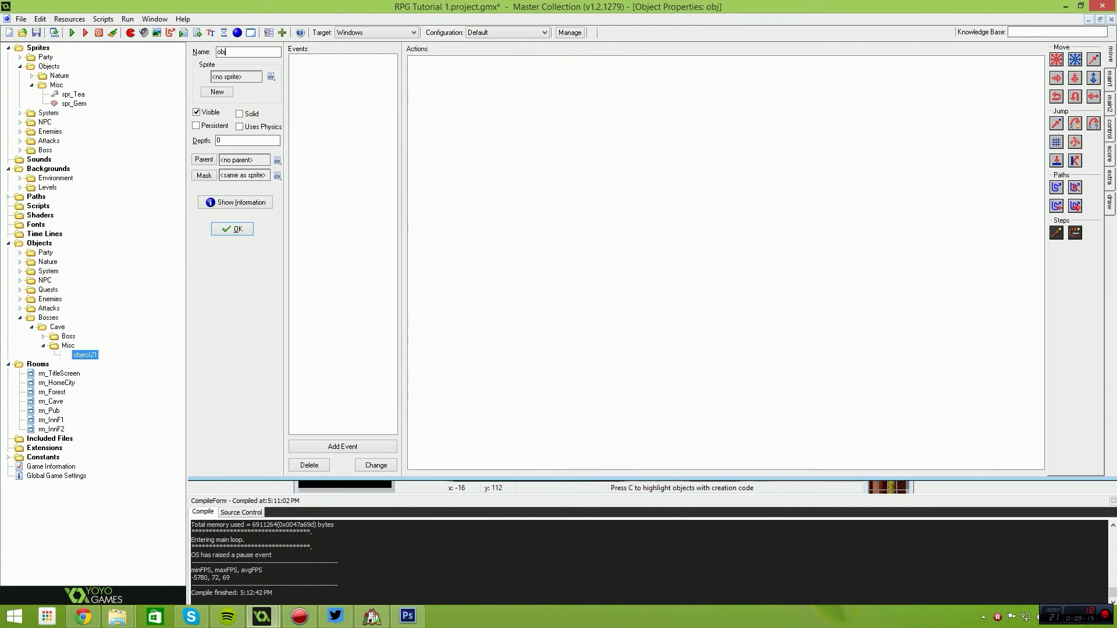
pyautogui.write('_Evil')
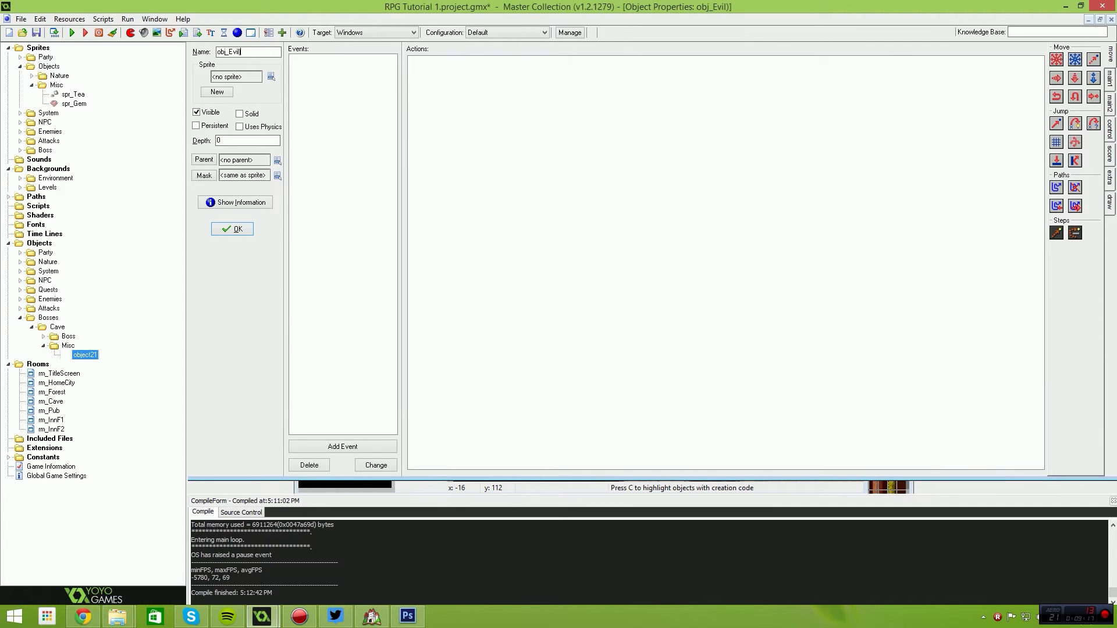
pyautogui.write('_Gem')
# Assign the spr_Gem sprite to obj_Evil_Gem and save the object
pyautogui.click(272, 75)
pyautogui.click(324, 183)
pyautogui.click(271, 76)
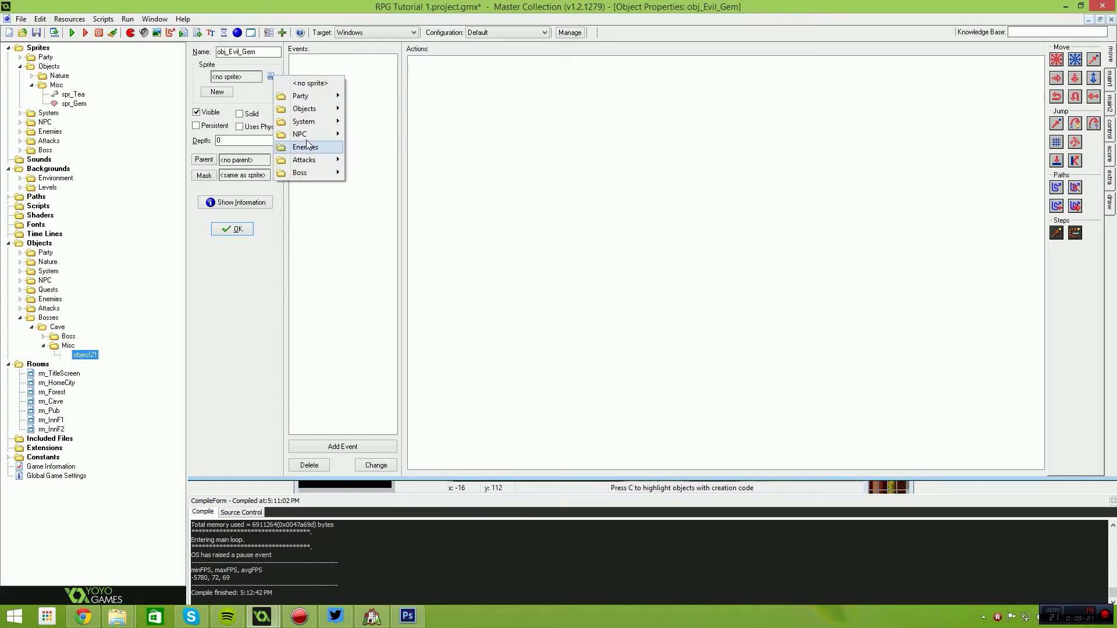
pyautogui.moveTo(313, 163)
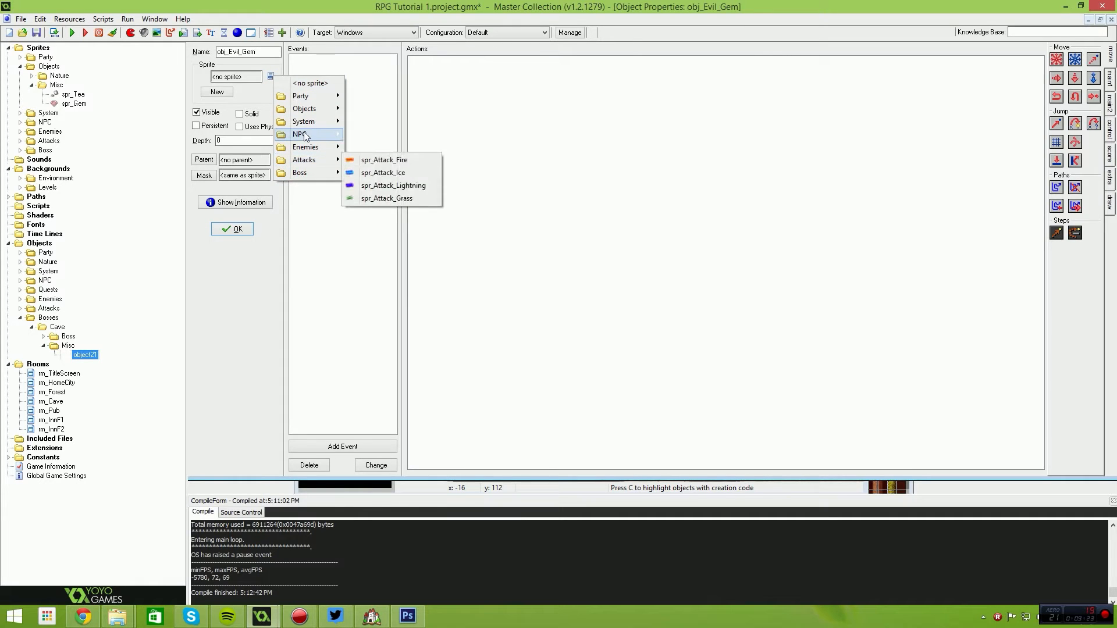
pyautogui.moveTo(317, 102)
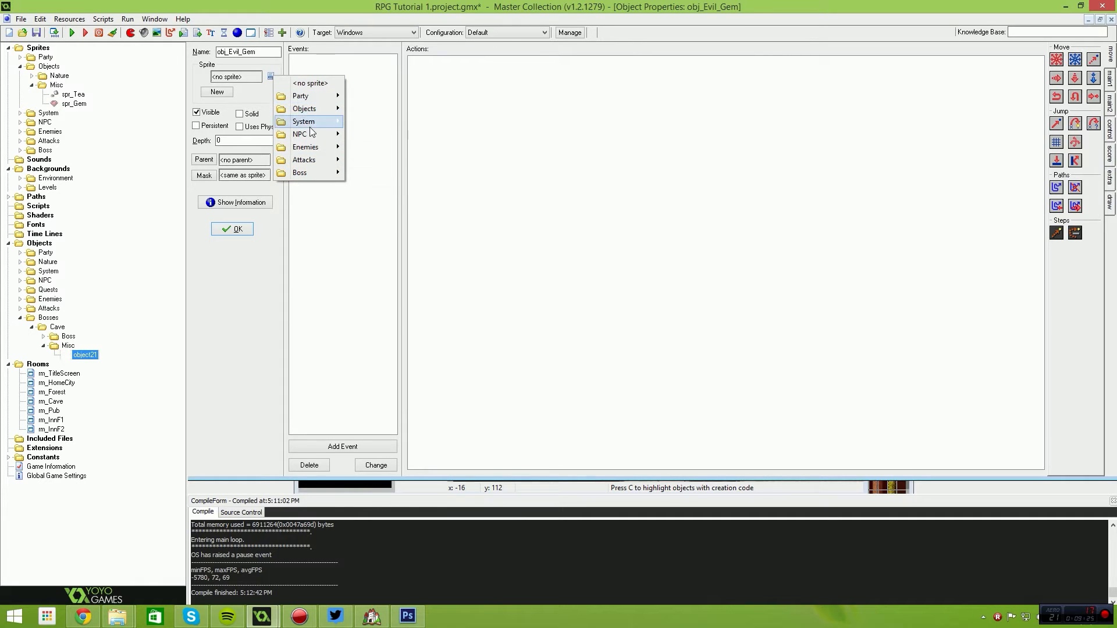
pyautogui.moveTo(312, 135)
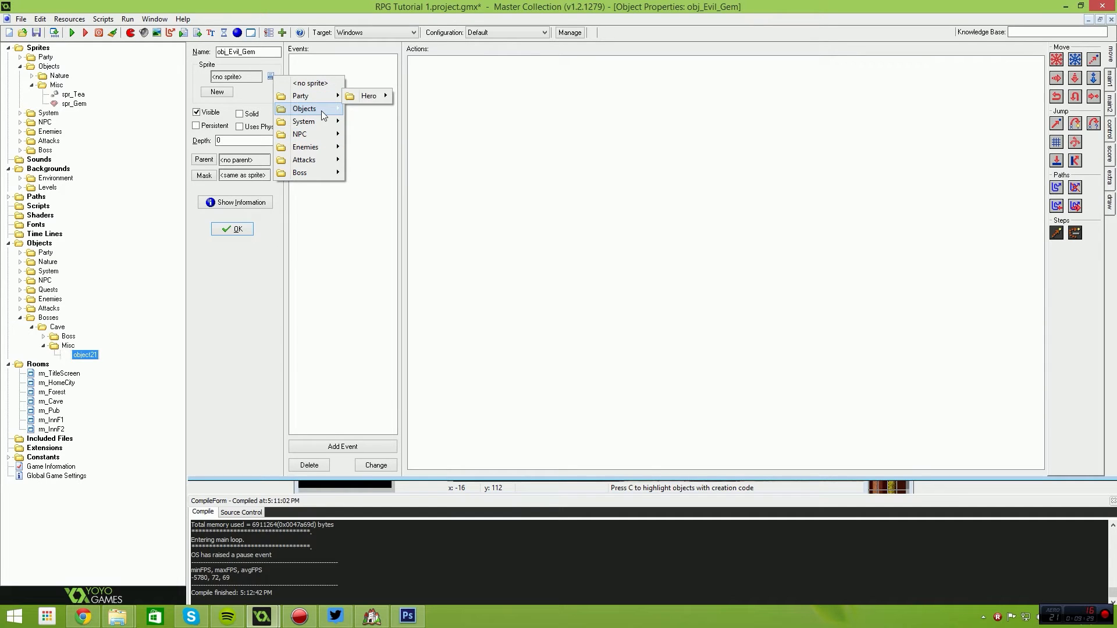
pyautogui.moveTo(368, 121)
pyautogui.click(430, 134)
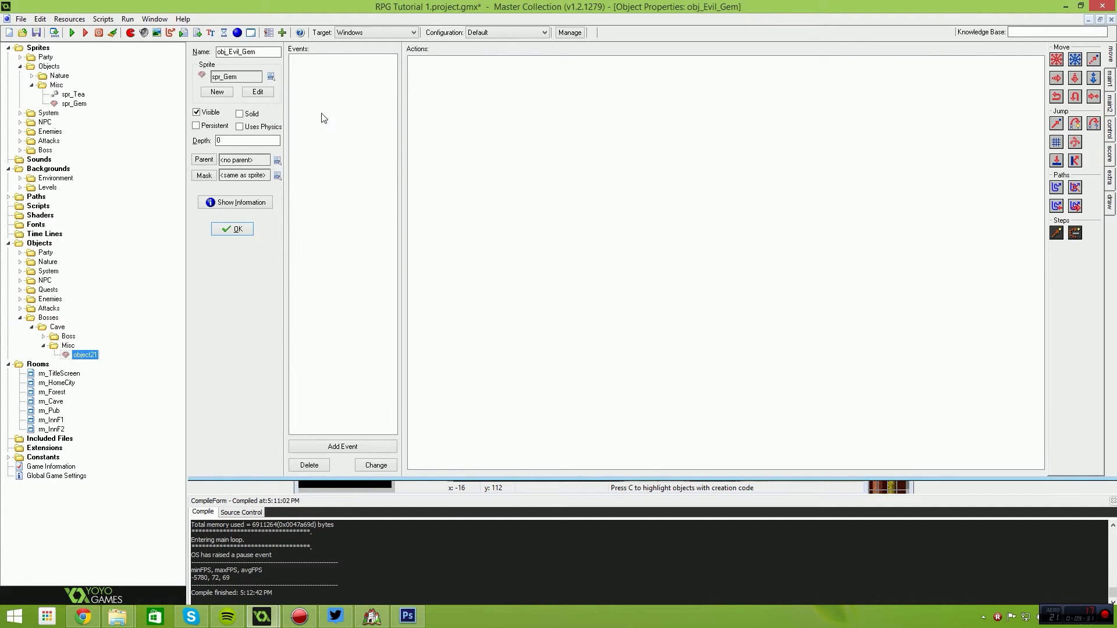
pyautogui.click(232, 229)
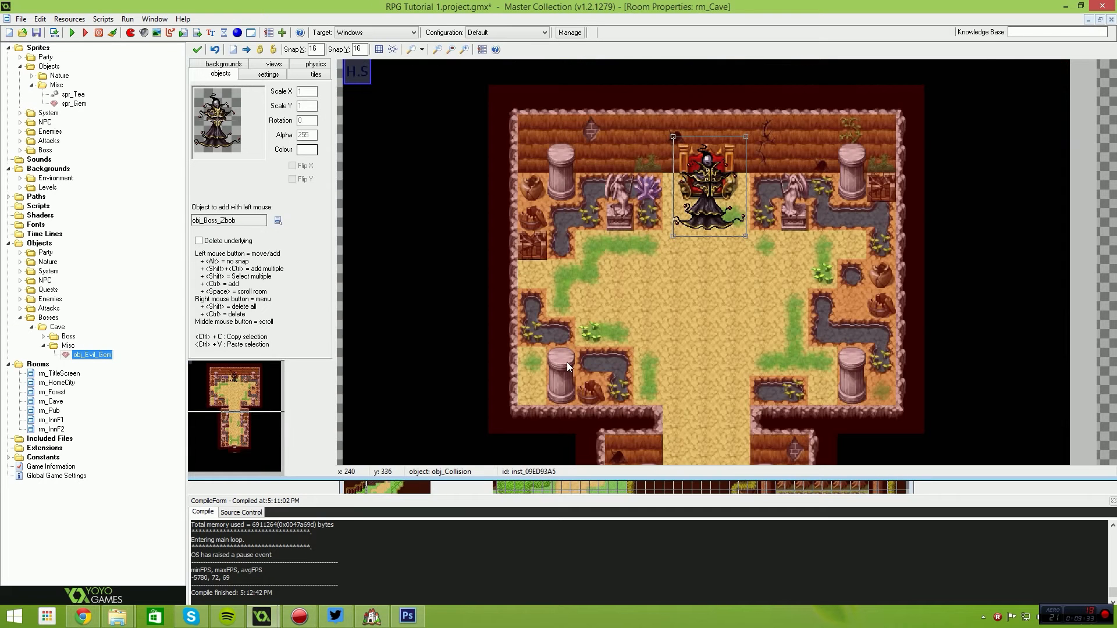
# Place an obj_Evil_Gem in rm_Cave on top of the lower-left pillar, fine-tuning its position off the grid
pyautogui.scroll(2, 581, 347)
pyautogui.click(279, 221)
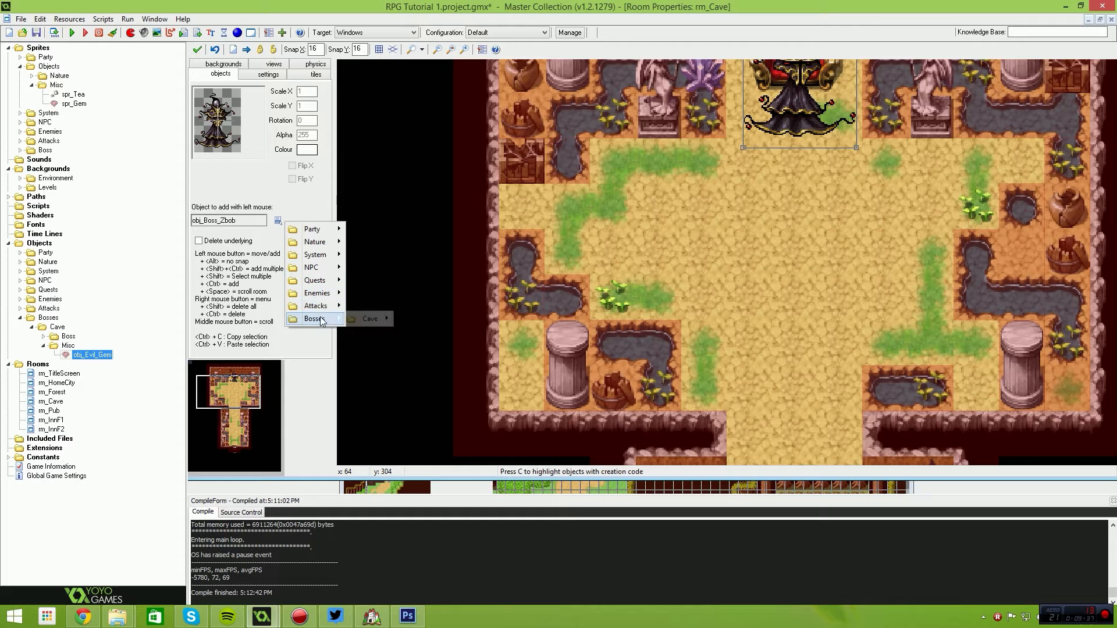
pyautogui.click(459, 333)
pyautogui.click(657, 297)
pyautogui.moveTo(657, 300); pyautogui.dragTo(572, 333)
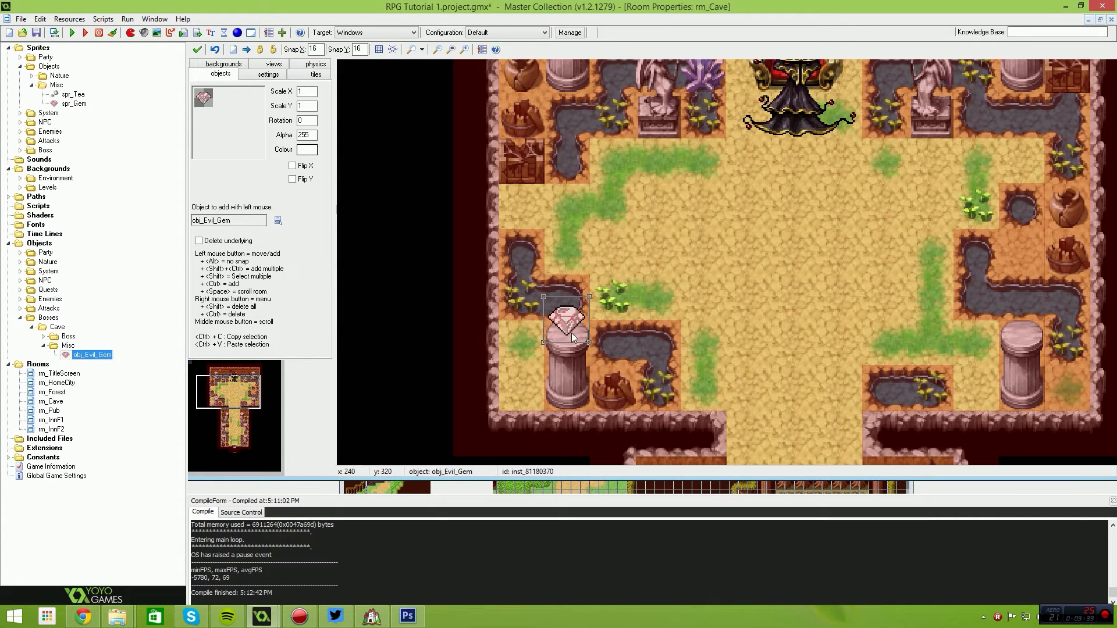
pyautogui.scroll(2, 572, 332)
pyautogui.moveTo(548, 325)
pyautogui.keyDown('alt'); pyautogui.mouseDown()
pyautogui.moveTo(552, 363)
pyautogui.moveTo(552, 322)
pyautogui.mouseUp(); pyautogui.keyUp('alt')
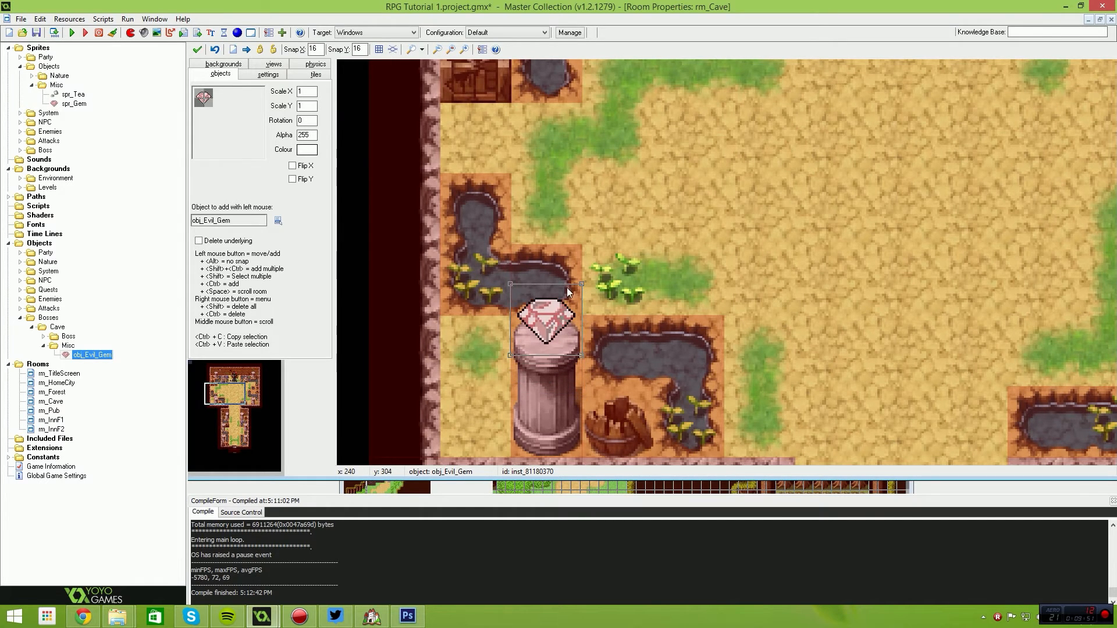
# Place obj_Evil_Gem instances on the lower-right and upper-left pillars of the boss chamber
pyautogui.scroll(-3, 715, 305)
pyautogui.moveTo(652, 297); pyautogui.dragTo(826, 316)
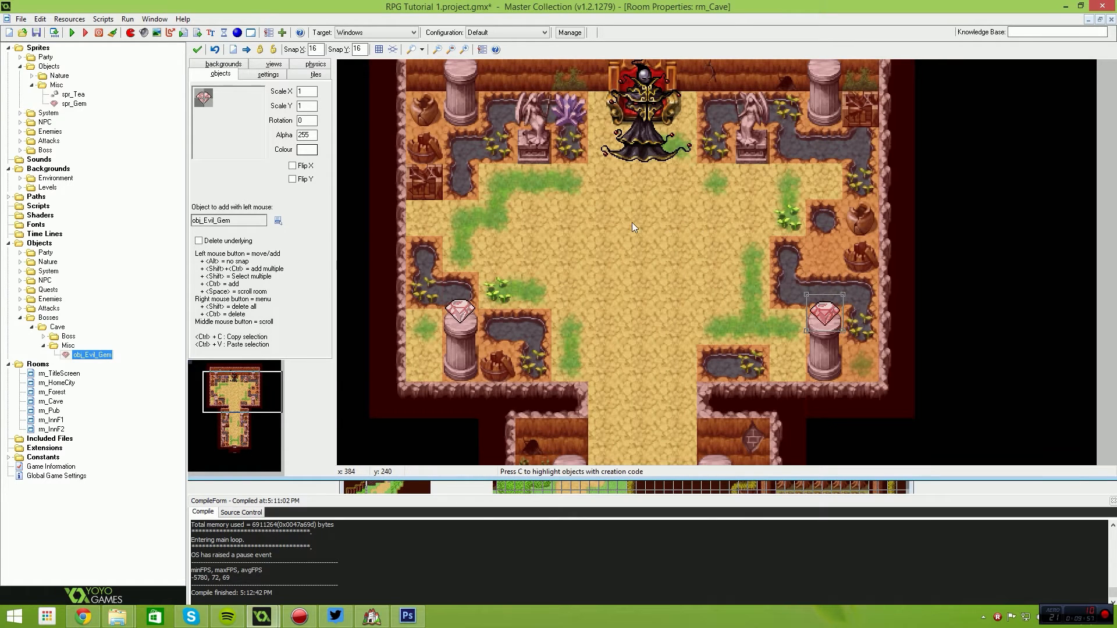
pyautogui.moveTo(646, 227); pyautogui.dragTo(664, 284, button='middle')
pyautogui.click(499, 124)
pyautogui.keyDown('alt'); pyautogui.moveTo(497, 124); pyautogui.dragTo(498, 125); pyautogui.keyUp('alt')
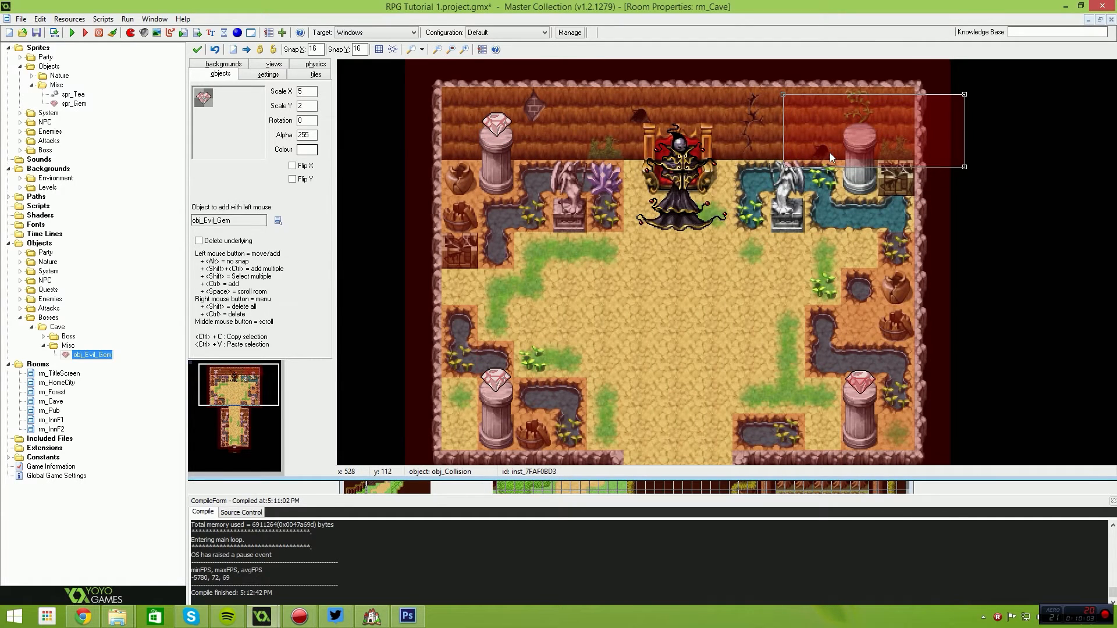
# Place an obj_Evil_Gem on the upper-right pillar and nudge it off the grid to sit centered
pyautogui.click(785, 233)
pyautogui.moveTo(789, 235); pyautogui.dragTo(867, 140)
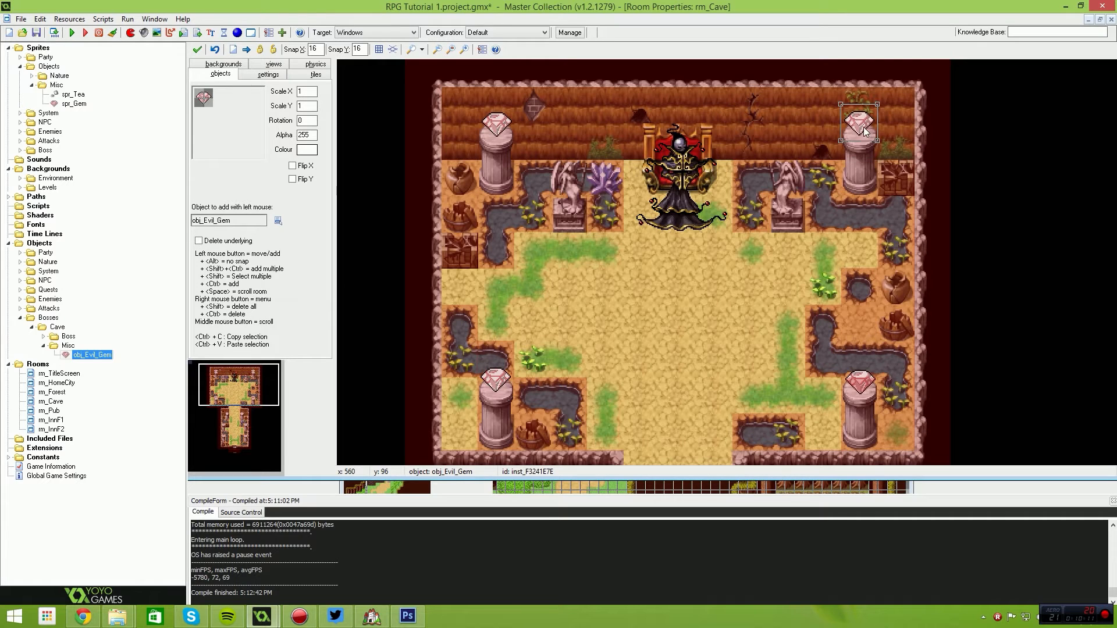
pyautogui.moveTo(864, 127)
pyautogui.keyDown('alt'); pyautogui.mouseDown()
pyautogui.moveTo(868, 137)
pyautogui.moveTo(859, 125)
pyautogui.mouseUp(); pyautogui.keyUp('alt')
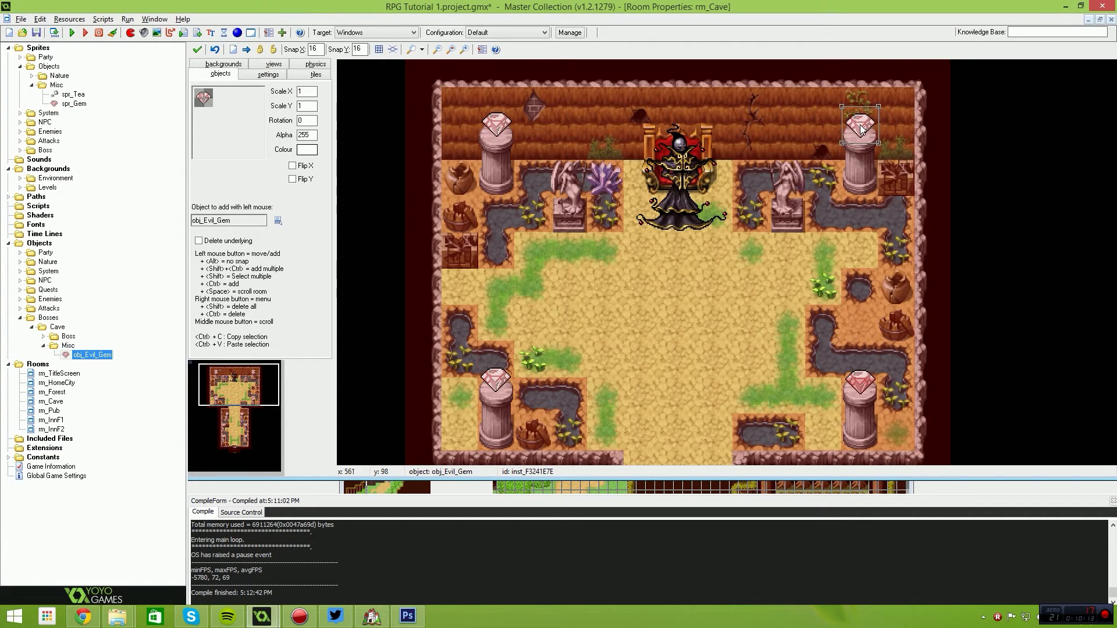
pyautogui.scroll(-1, 701, 80)
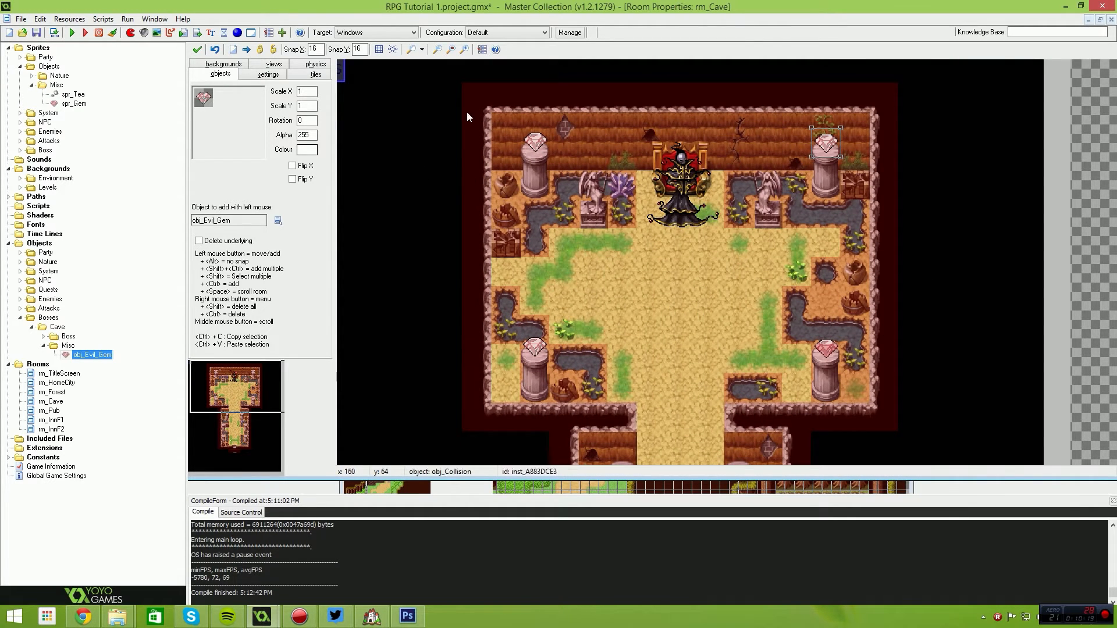
# Create a new sprite in the Misc sprite group and name it spr_Gem_Glow
pyautogui.rightClick(57, 84)
pyautogui.click(53, 95)
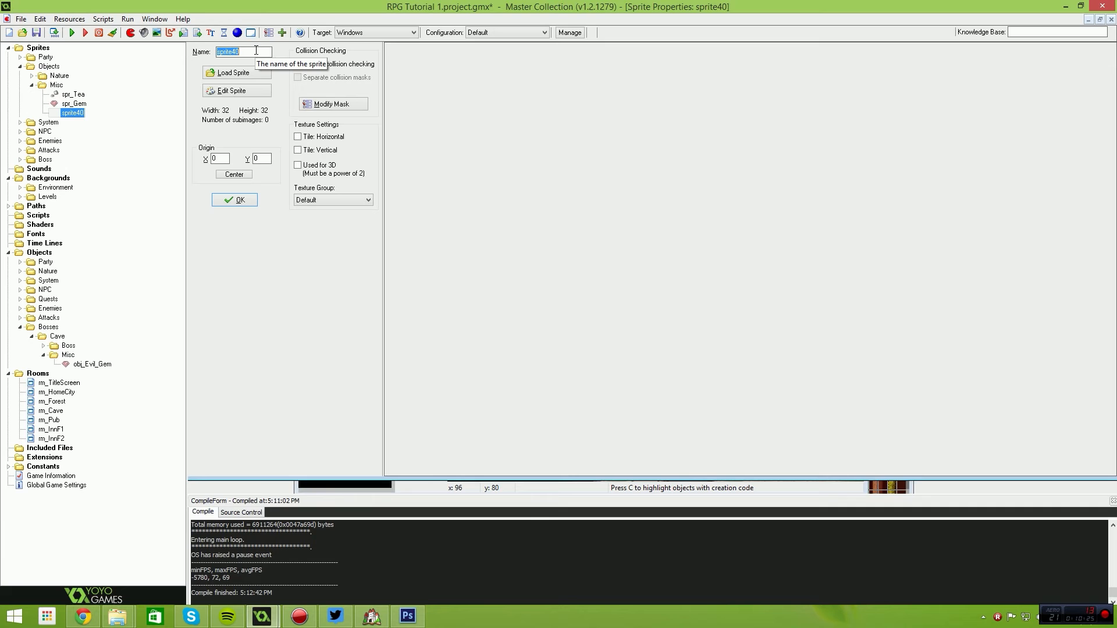
pyautogui.write('spr_Gem_Glow')
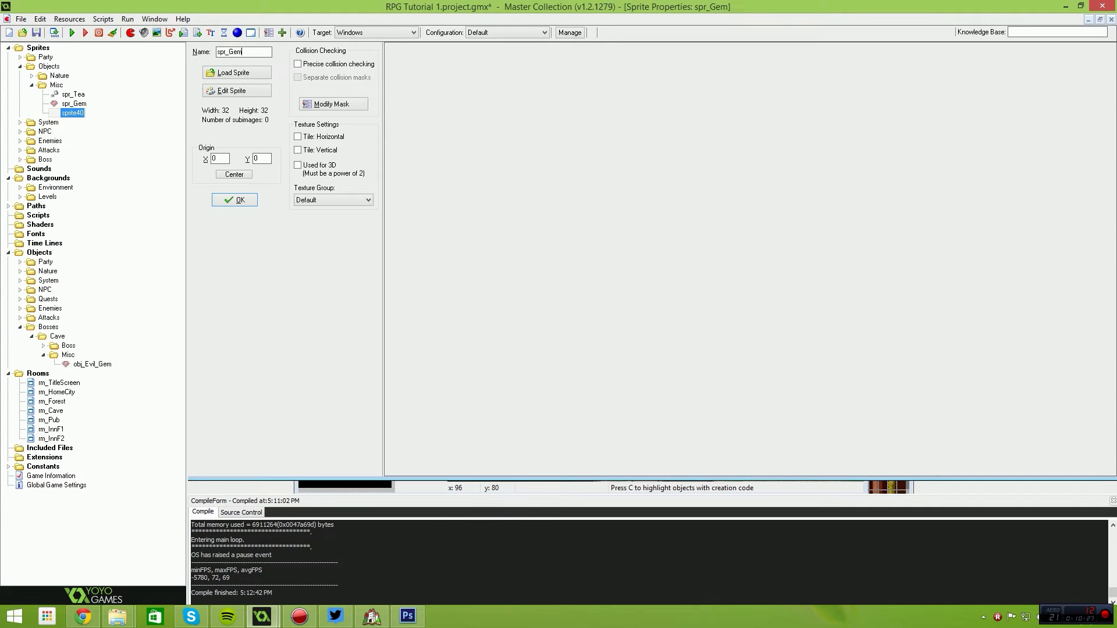
# Create a blank 42 × 42 image for spr_Gem_Glow and open it for editing
pyautogui.click(239, 91)
pyautogui.click(393, 139)
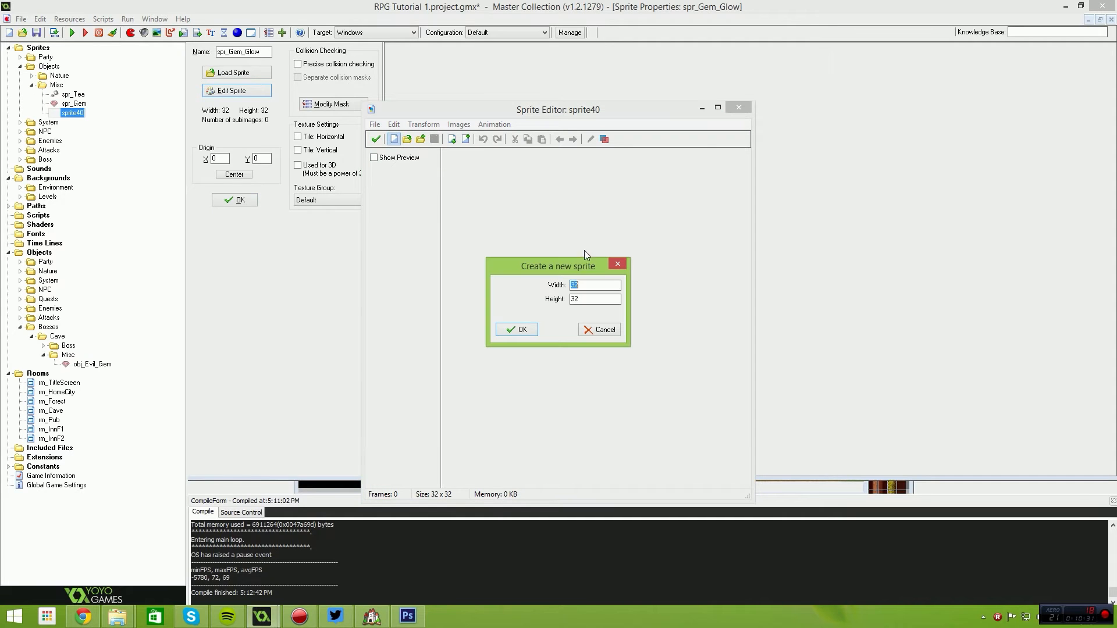
pyautogui.write('42')
pyautogui.press('Return')
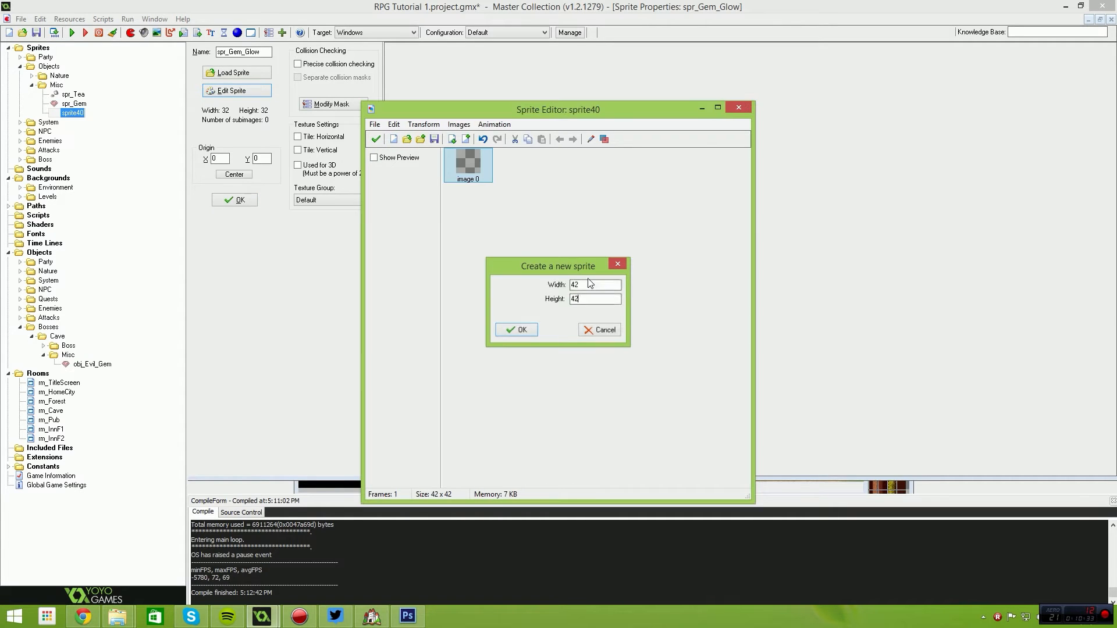
pyautogui.doubleClick(468, 164)
pyautogui.scroll(1, 547, 348)
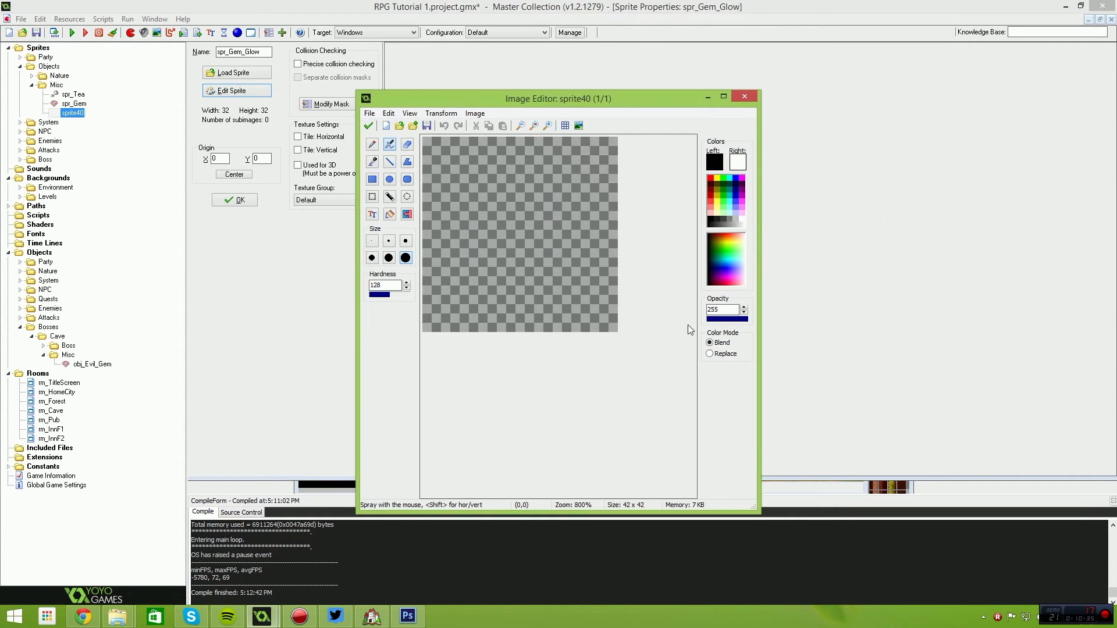
# Try spraying a red glow with the largest brush at opacity 110 and at 255, undoing each attempt
pyautogui.click(710, 175)
pyautogui.click(724, 318)
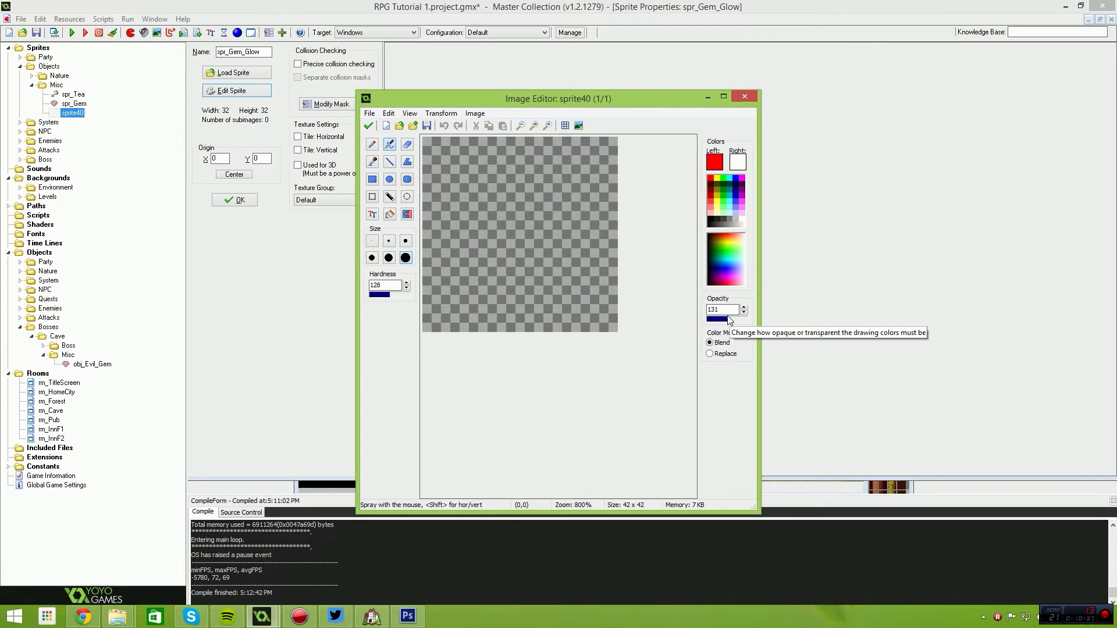
pyautogui.click(529, 218)
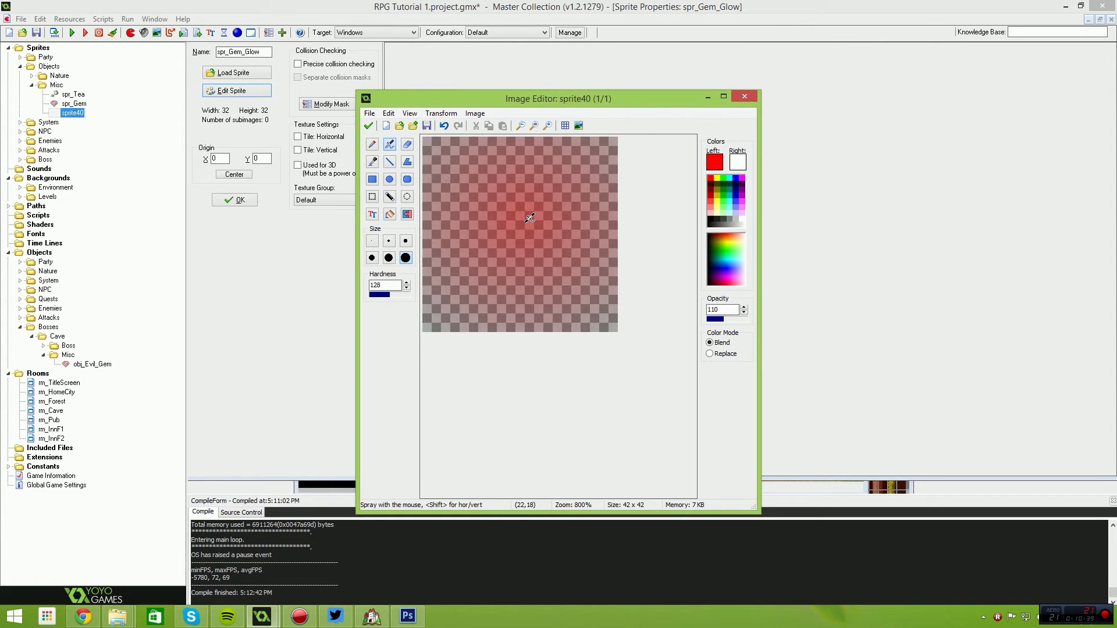
pyautogui.hotkey('ctrl', 'z')
pyautogui.click(718, 318)
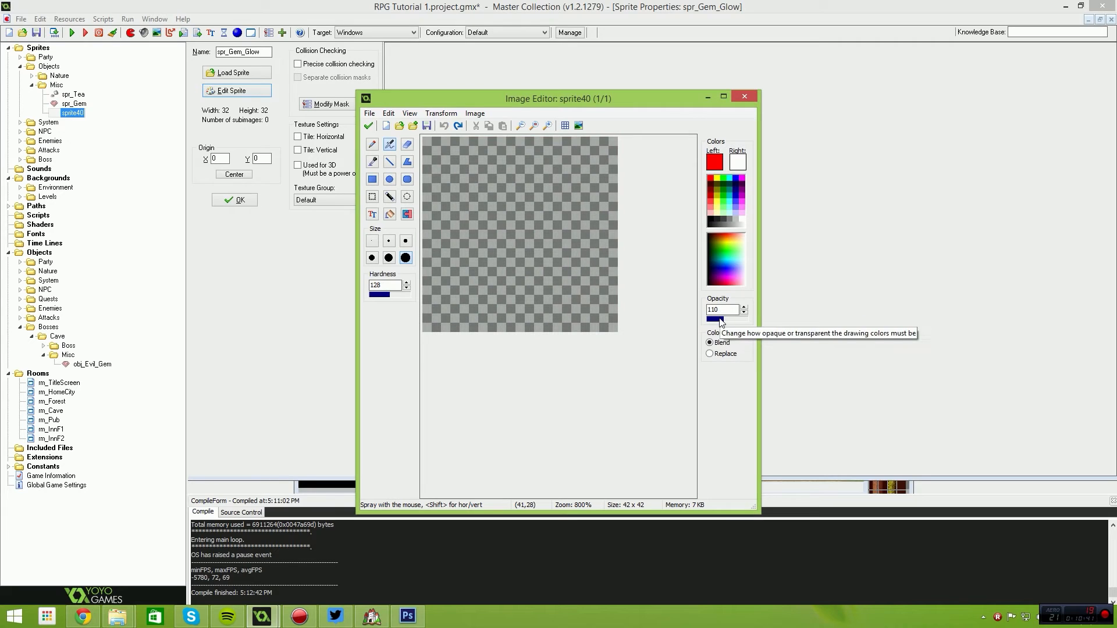
pyautogui.moveTo(719, 319); pyautogui.dragTo(774, 317)
pyautogui.click(526, 229)
pyautogui.hotkey('ctrl', 'z')
# Try spraying the red glow with smaller brush sizes at full opacity, undoing each attempt
pyautogui.click(389, 258)
pyautogui.click(519, 230)
pyautogui.hotkey('ctrl', 'z')
pyautogui.click(522, 231)
pyautogui.hotkey('ctrl', 'z')
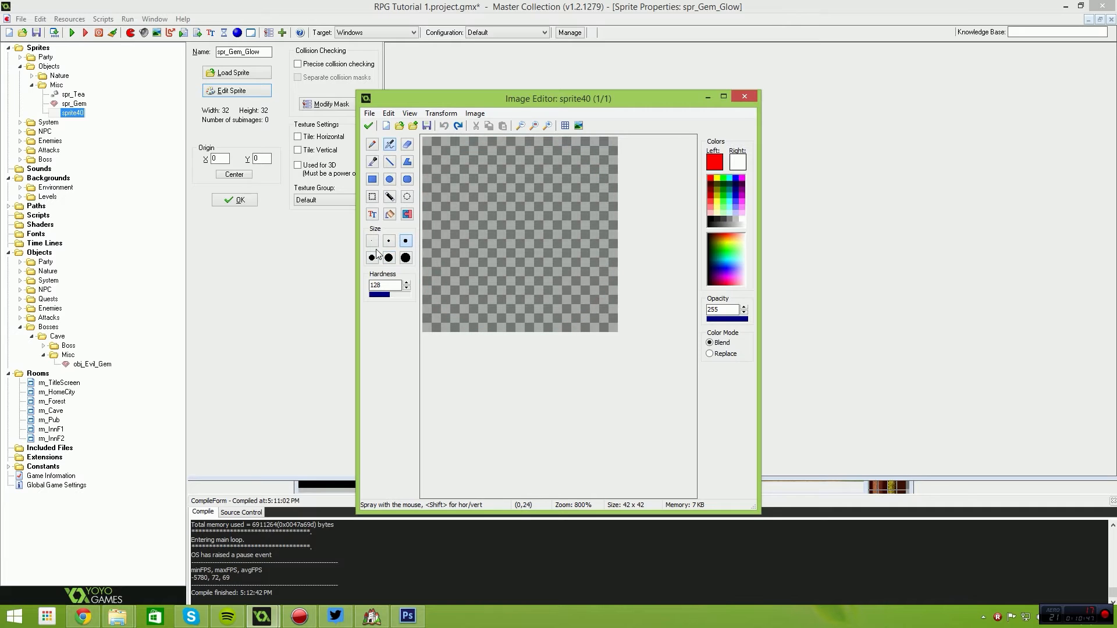
pyautogui.click(371, 258)
pyautogui.click(520, 231)
pyautogui.hotkey('ctrl', 'z')
pyautogui.moveTo(512, 201)
pyautogui.mouseDown()
pyautogui.moveTo(548, 220)
pyautogui.moveTo(507, 214)
pyautogui.mouseUp()
pyautogui.hotkey('ctrl', 'z')
pyautogui.click(516, 236)
pyautogui.hotkey('ctrl', 'z')
pyautogui.hotkey('ctrl', 'y')
pyautogui.hotkey('ctrl', 'z')
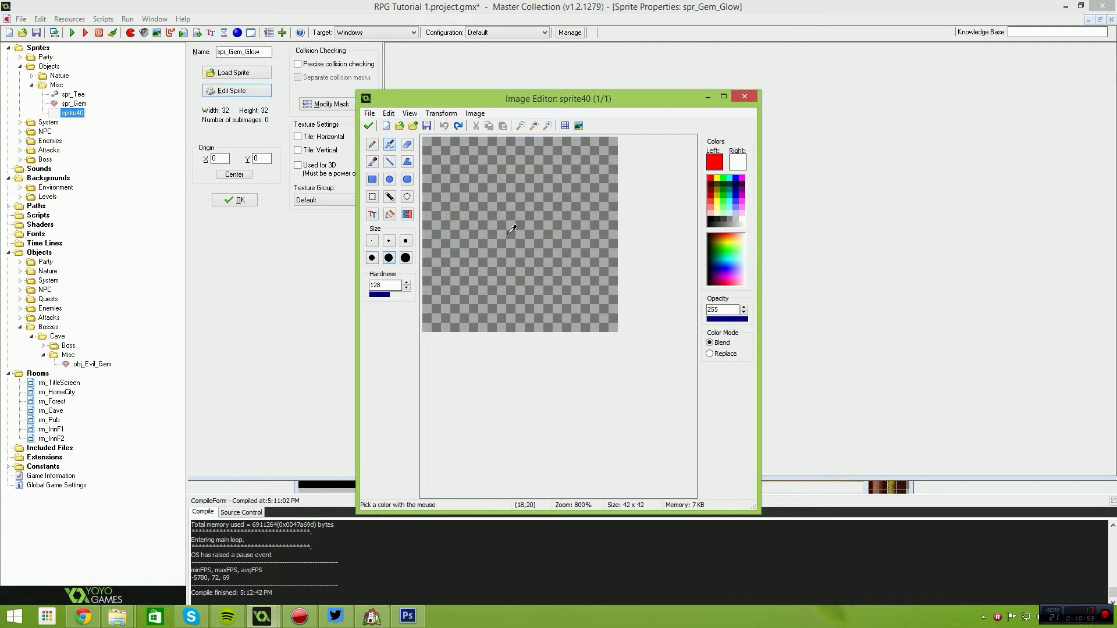
# Spray a large black circle at opacity 255 across the 42 × 42 image and accept it
pyautogui.click(522, 221)
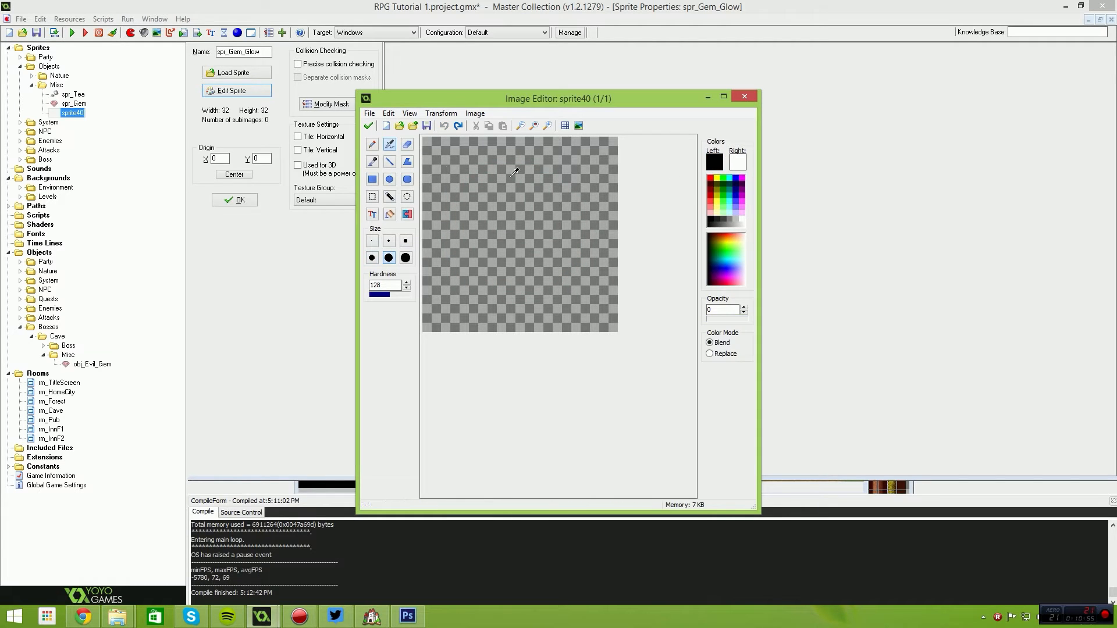
pyautogui.click(385, 146)
pyautogui.moveTo(727, 319); pyautogui.dragTo(772, 317)
pyautogui.moveTo(531, 224)
pyautogui.mouseDown()
pyautogui.moveTo(519, 232)
pyautogui.moveTo(531, 234)
pyautogui.moveTo(522, 221)
pyautogui.mouseUp()
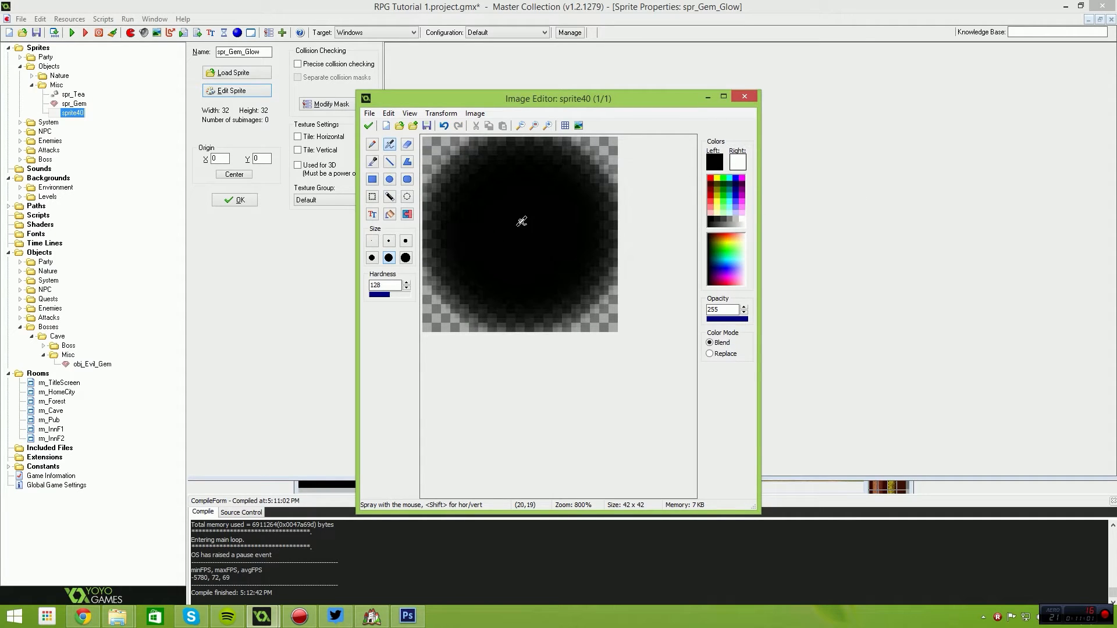
pyautogui.click(368, 126)
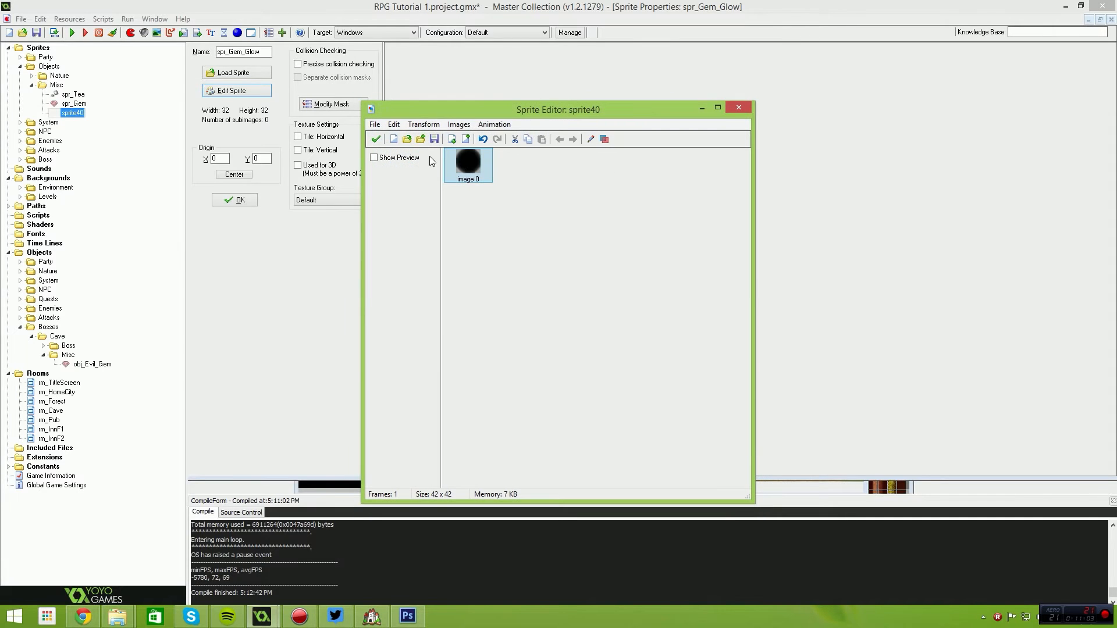
# Replace the spr_Gem_Glow image with a blank 64 × 64 one and open it for editing
pyautogui.click(393, 139)
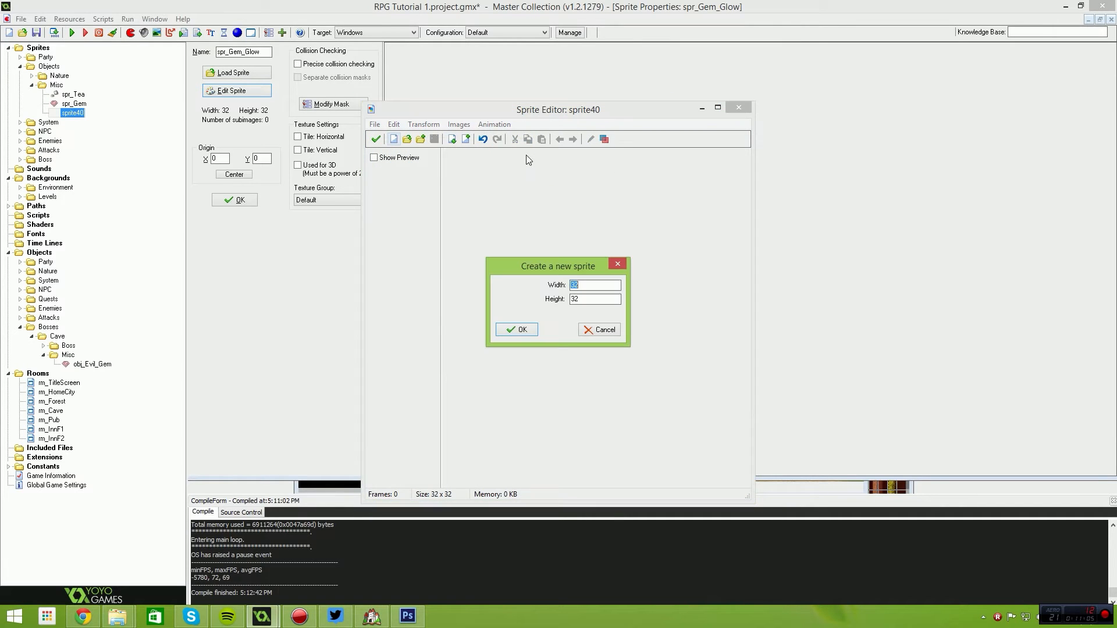
pyautogui.write('64')
pyautogui.press('Tab')
pyautogui.write('64')
pyautogui.press('Return')
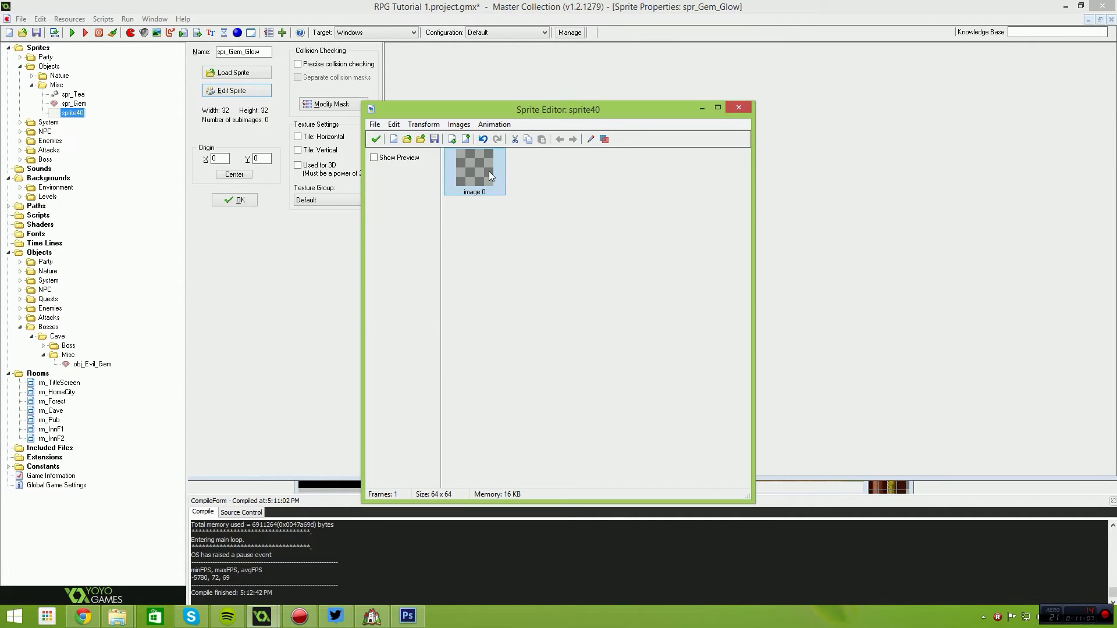
pyautogui.doubleClick(489, 171)
pyautogui.scroll(4, 500, 204)
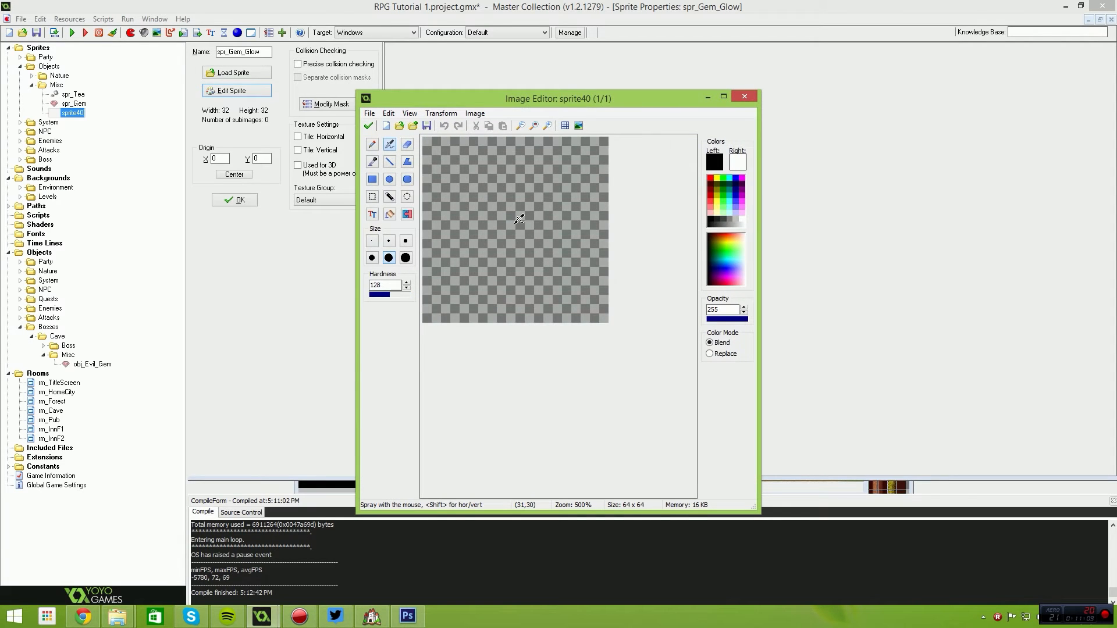
# Try spraying a black spot in the middle of the 64 × 64 image and undo it
pyautogui.scroll(-4, 519, 218)
pyautogui.click(441, 154)
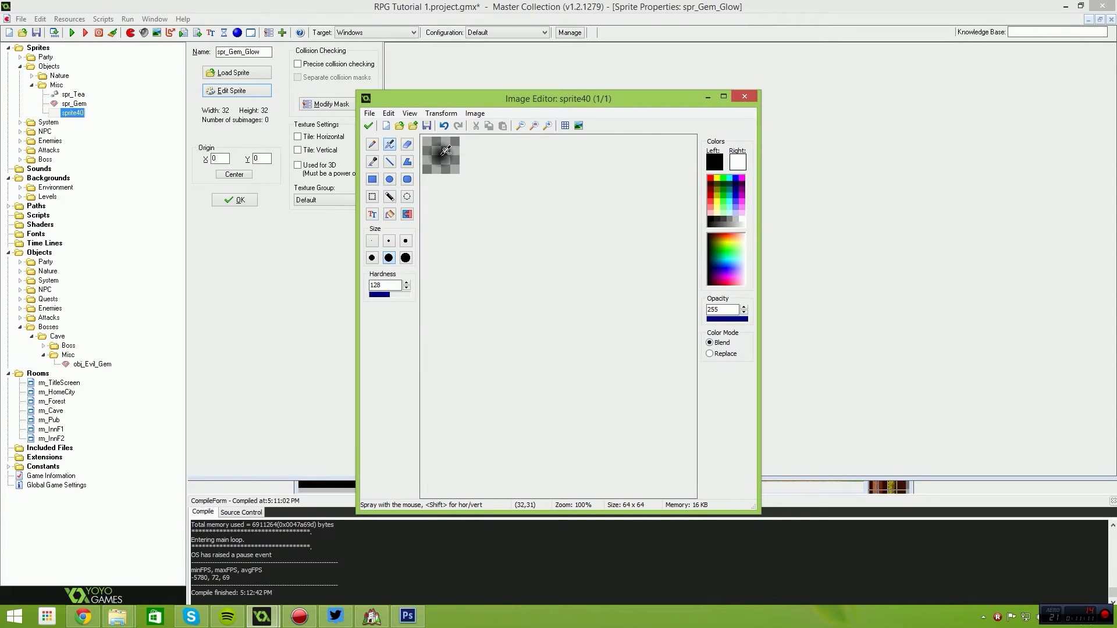
pyautogui.scroll(5, 492, 255)
pyautogui.hotkey('ctrl', 'z')
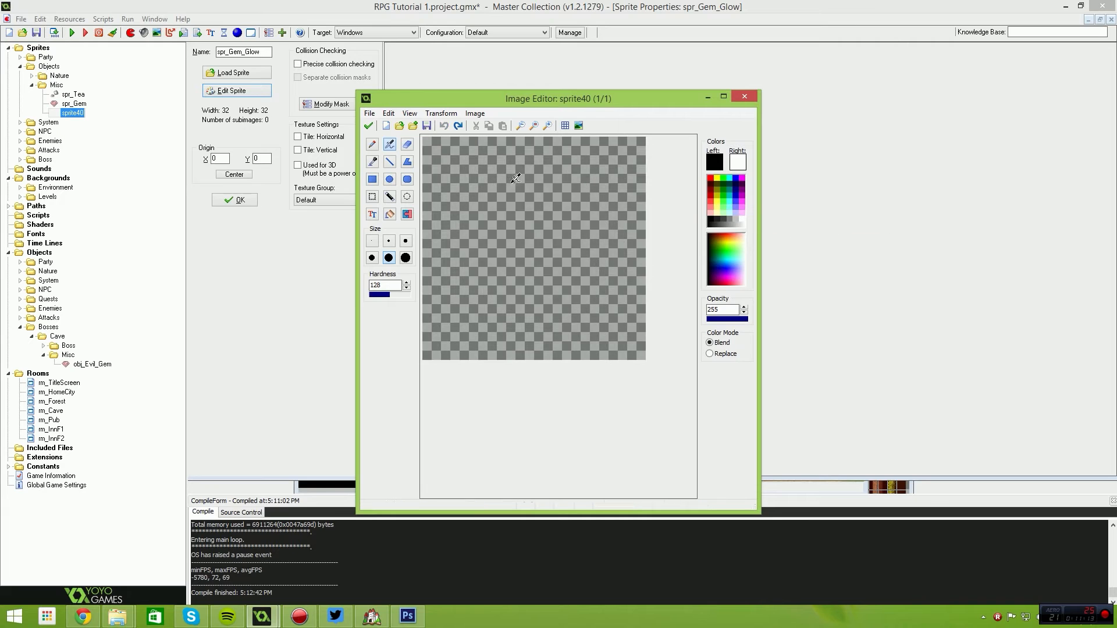
pyautogui.scroll(-5, 511, 179)
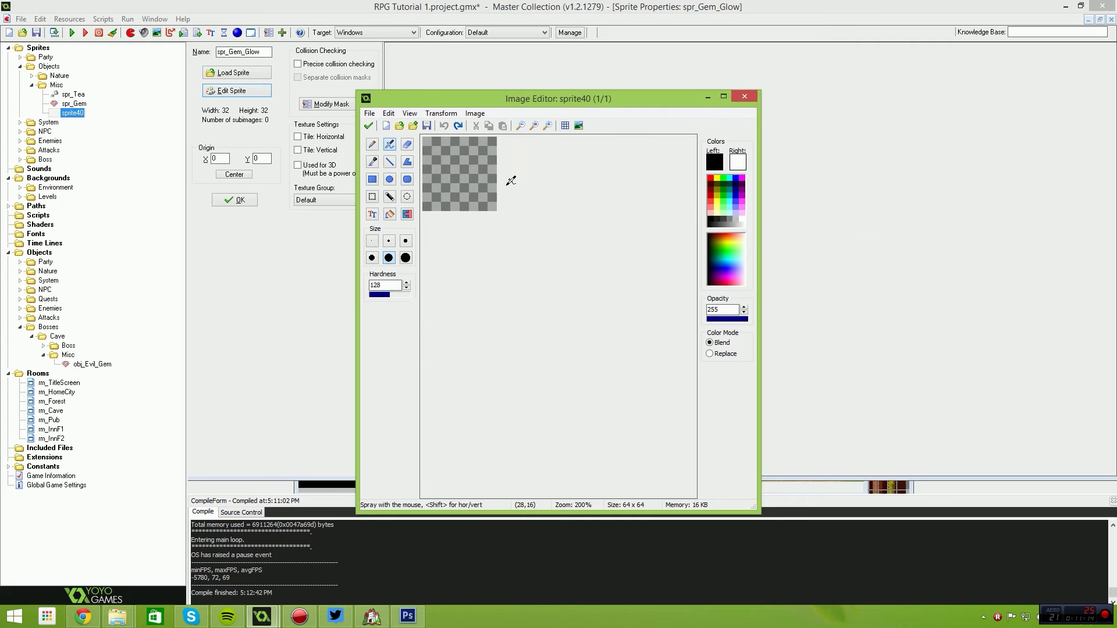
# Spray a soft bright red glow at opacity 163 in the middle of the 64 × 64 image
pyautogui.click(711, 178)
pyautogui.click(711, 186)
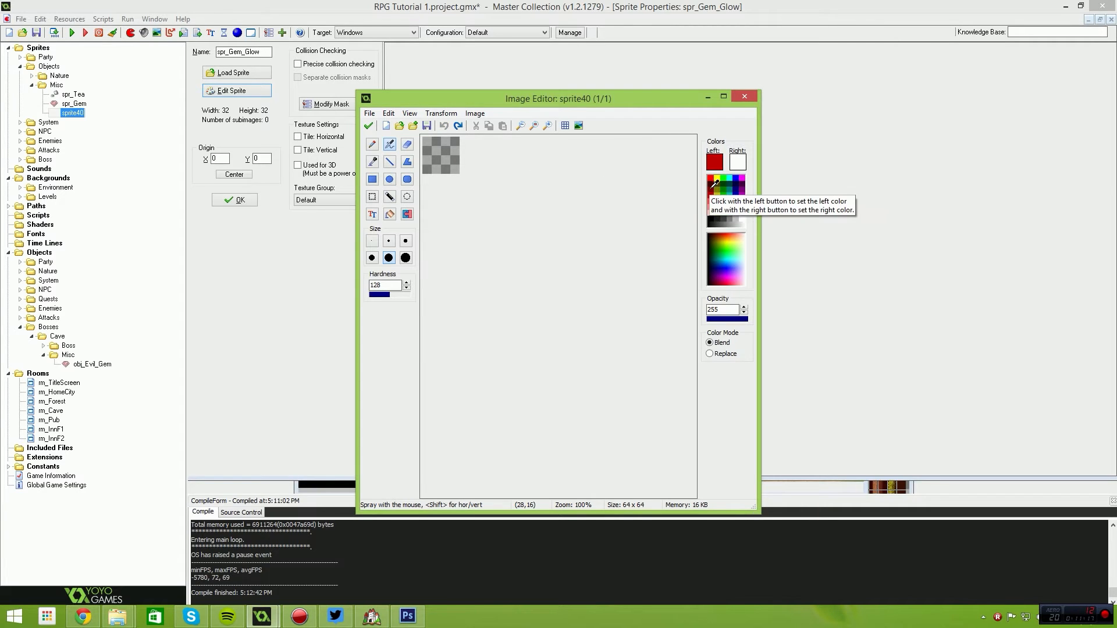
pyautogui.click(711, 178)
pyautogui.click(731, 319)
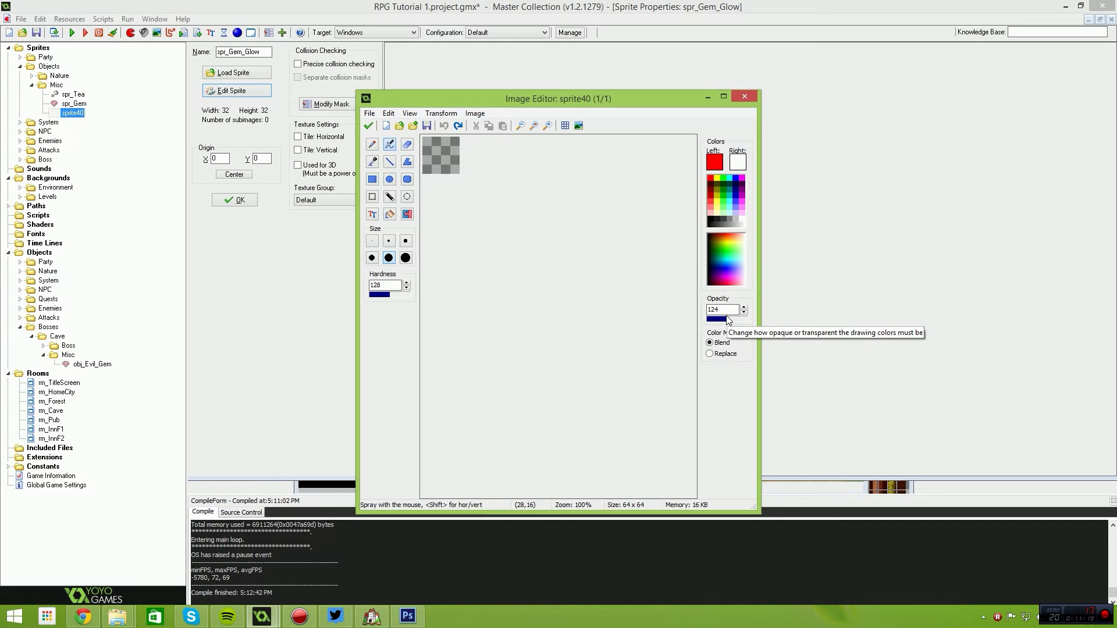
pyautogui.click(733, 319)
pyautogui.moveTo(445, 149); pyautogui.dragTo(450, 151)
pyautogui.hotkey('ctrl', 'z')
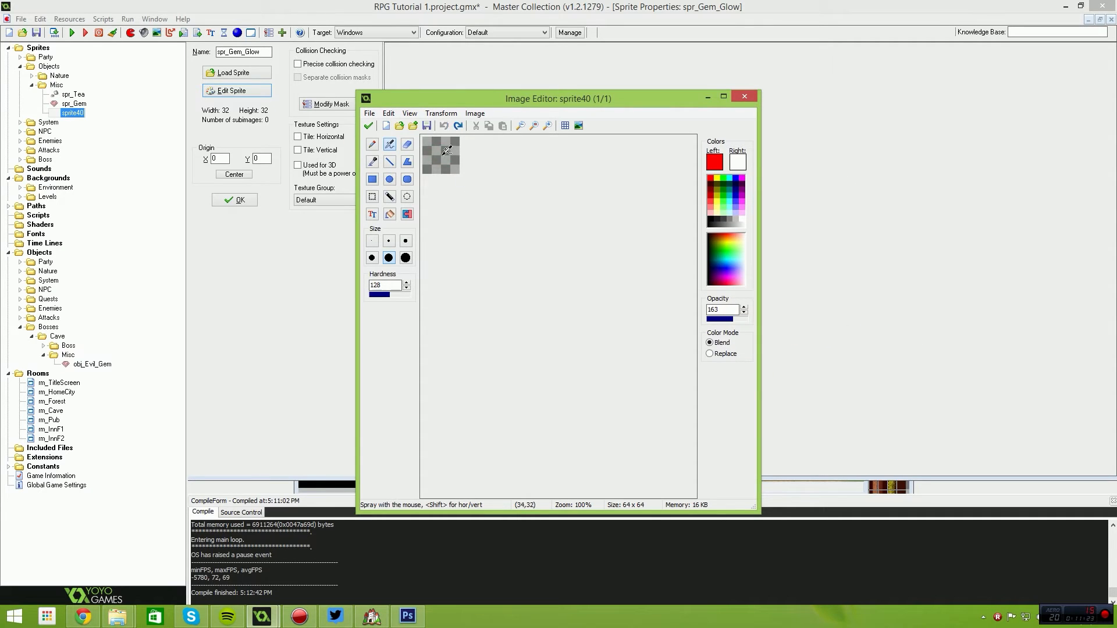
pyautogui.moveTo(445, 150); pyautogui.dragTo(446, 150)
# Accept the glow image, center the origin of spr_Gem_Glow and save the sprite
pyautogui.click(368, 125)
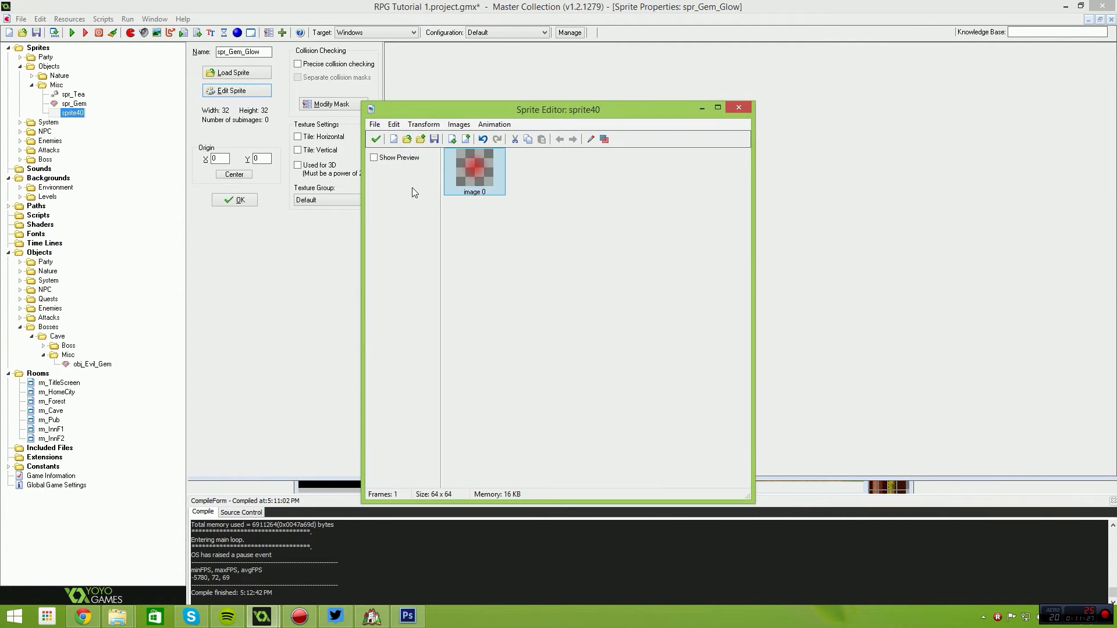
pyautogui.click(375, 138)
pyautogui.click(235, 174)
pyautogui.click(238, 199)
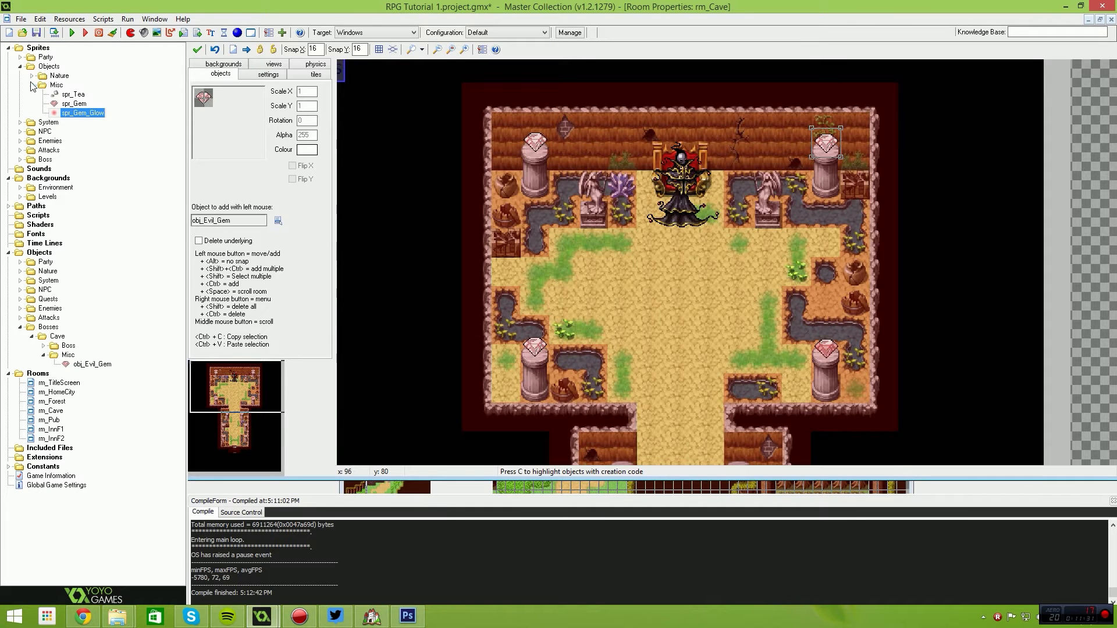
# Create a new sprite in the Attacks sprite group and name it spr_Laser
pyautogui.click(21, 151)
pyautogui.rightClick(8, 150)
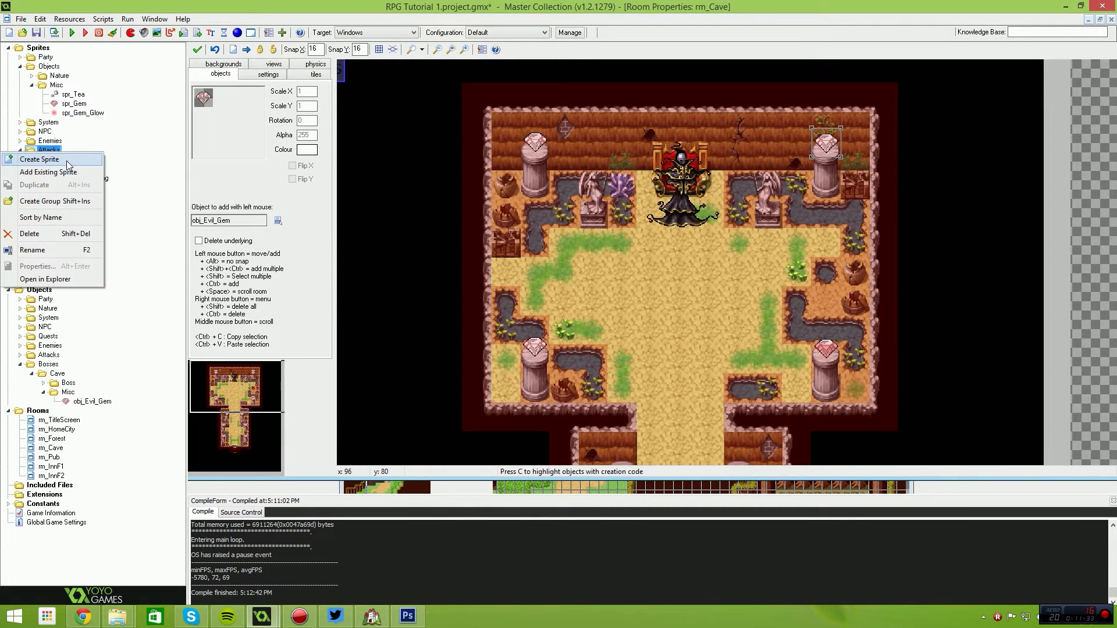
pyautogui.click(35, 159)
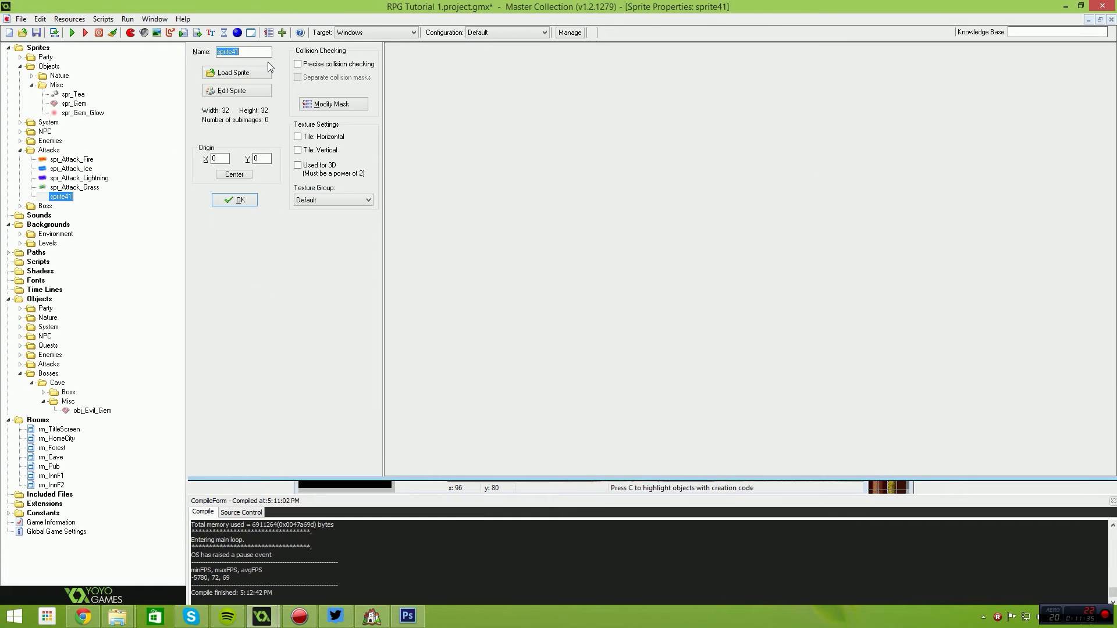
pyautogui.write('spr_Laz')
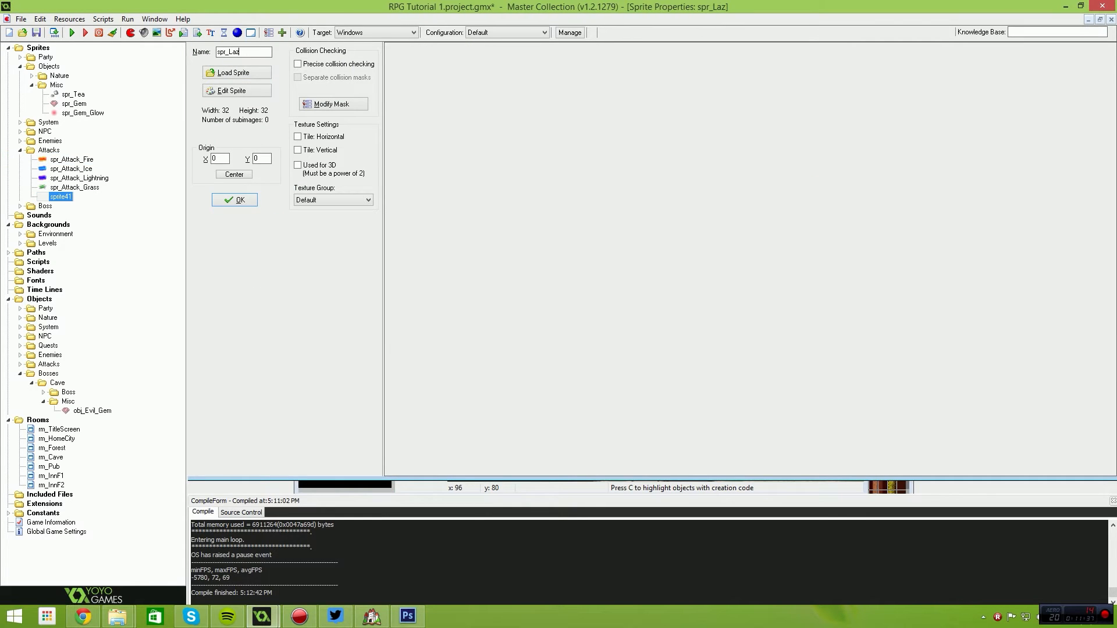
pyautogui.press('BackSpace')
pyautogui.write('ser')
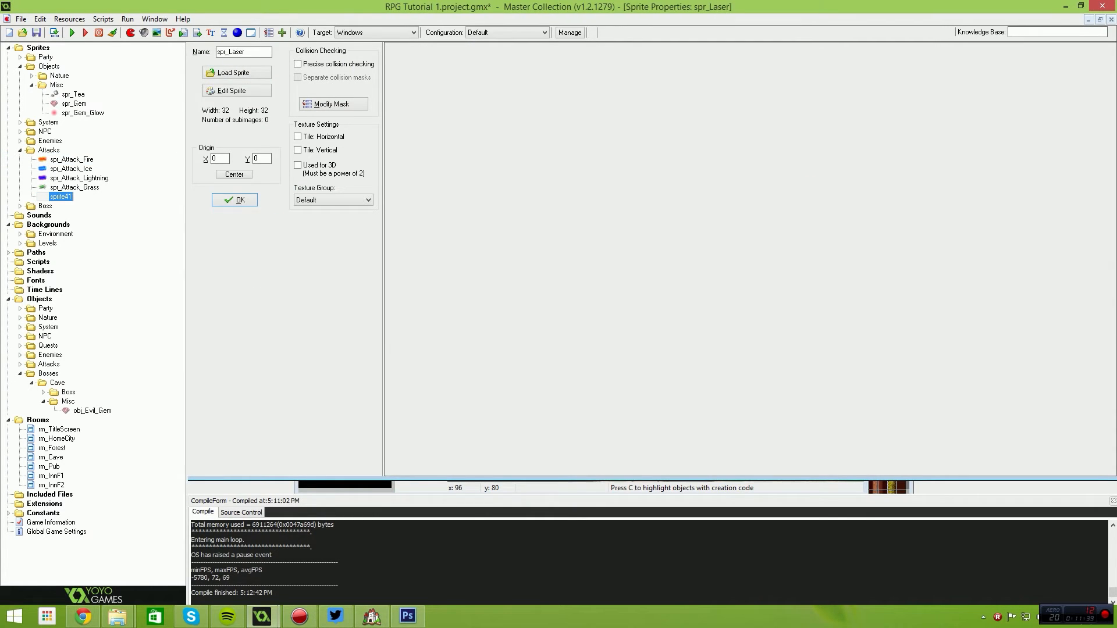
# Create a blank 32 × 32 image for spr_Laser and open it for editing
pyautogui.click(237, 90)
pyautogui.click(393, 139)
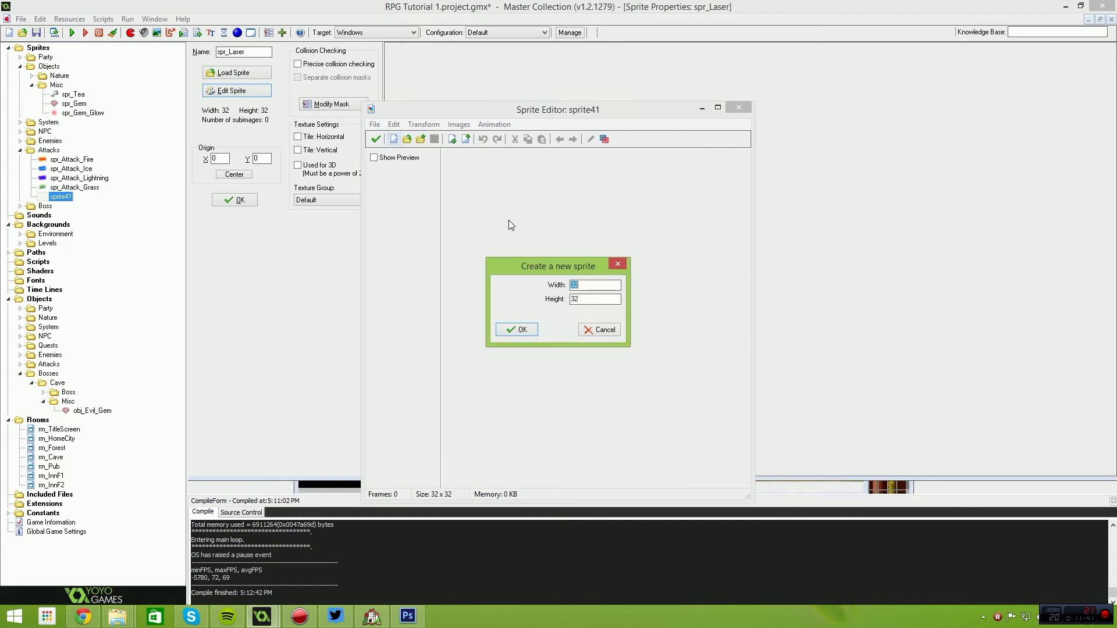
pyautogui.press('Return')
pyautogui.doubleClick(464, 168)
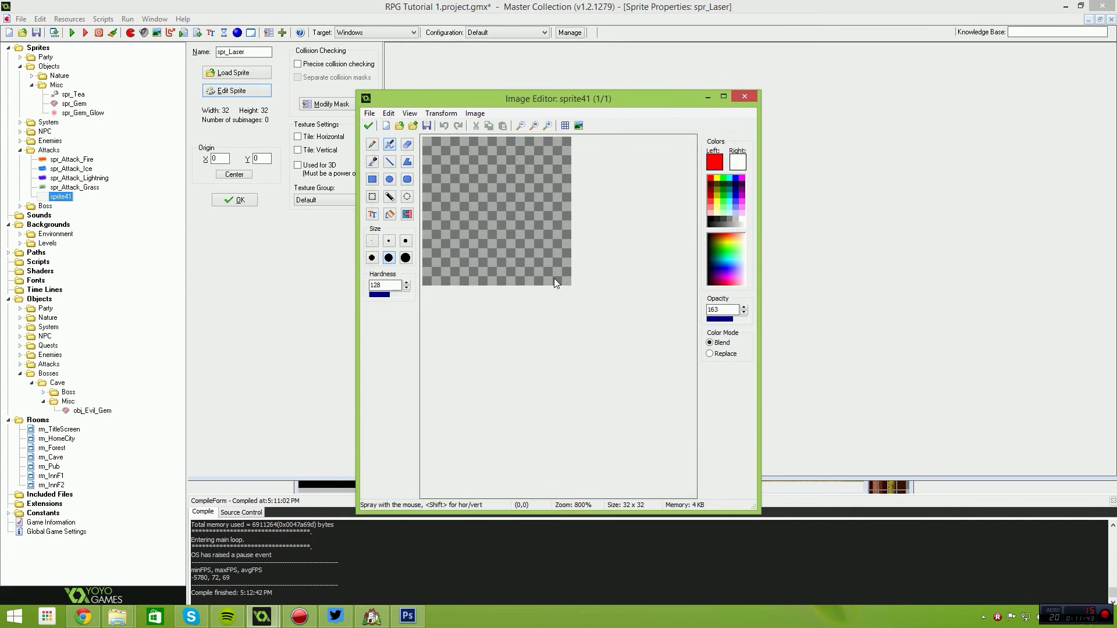
pyautogui.scroll(-1, 554, 278)
# Try drawing the laser beam as a horizontal red rectangle across the image, undoing each attempt
pyautogui.click(372, 179)
pyautogui.moveTo(425, 180); pyautogui.dragTo(569, 224)
pyautogui.hotkey('ctrl', 'z')
pyautogui.moveTo(428, 178); pyautogui.dragTo(567, 201)
pyautogui.hotkey('ctrl', 'z')
pyautogui.click(390, 287)
pyautogui.moveTo(430, 178); pyautogui.dragTo(535, 200)
pyautogui.hotkey('ctrl', 'z')
pyautogui.moveTo(431, 195); pyautogui.dragTo(576, 215)
pyautogui.hotkey('ctrl', 'z')
# Draw the laser beam as adjacent horizontal red lines across the middle of the image using the Line tool
pyautogui.click(389, 161)
pyautogui.moveTo(434, 212); pyautogui.dragTo(579, 220)
pyautogui.hotkey('ctrl', 'z')
pyautogui.moveTo(429, 214); pyautogui.dragTo(576, 215)
pyautogui.moveTo(437, 206); pyautogui.dragTo(571, 211)
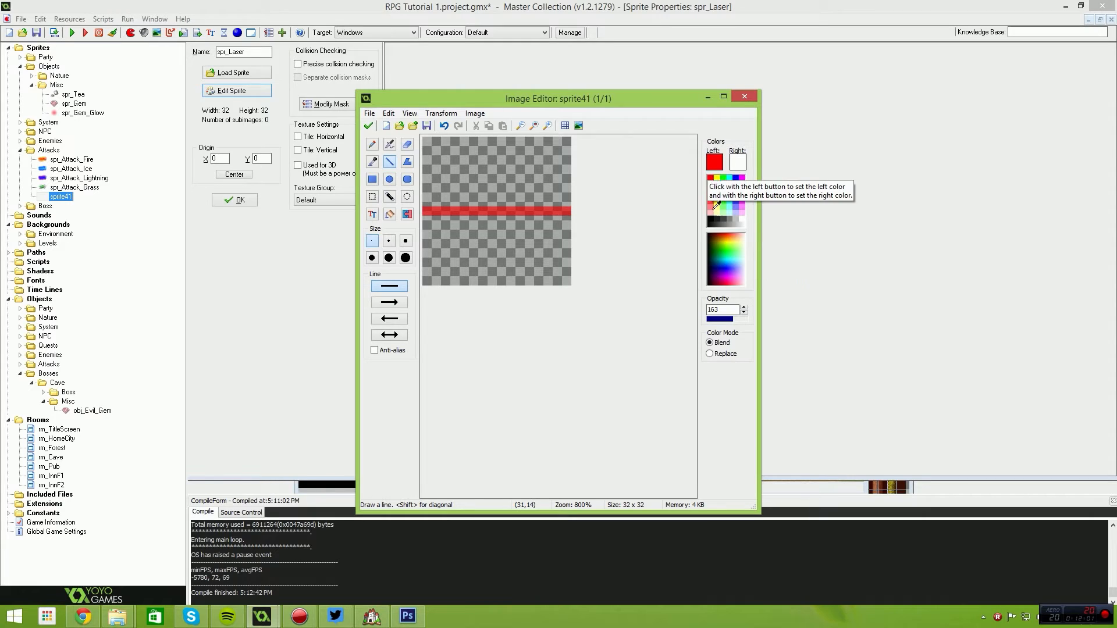
# Try adding a dark red line along the beam's upper edge and undo it
pyautogui.click(711, 193)
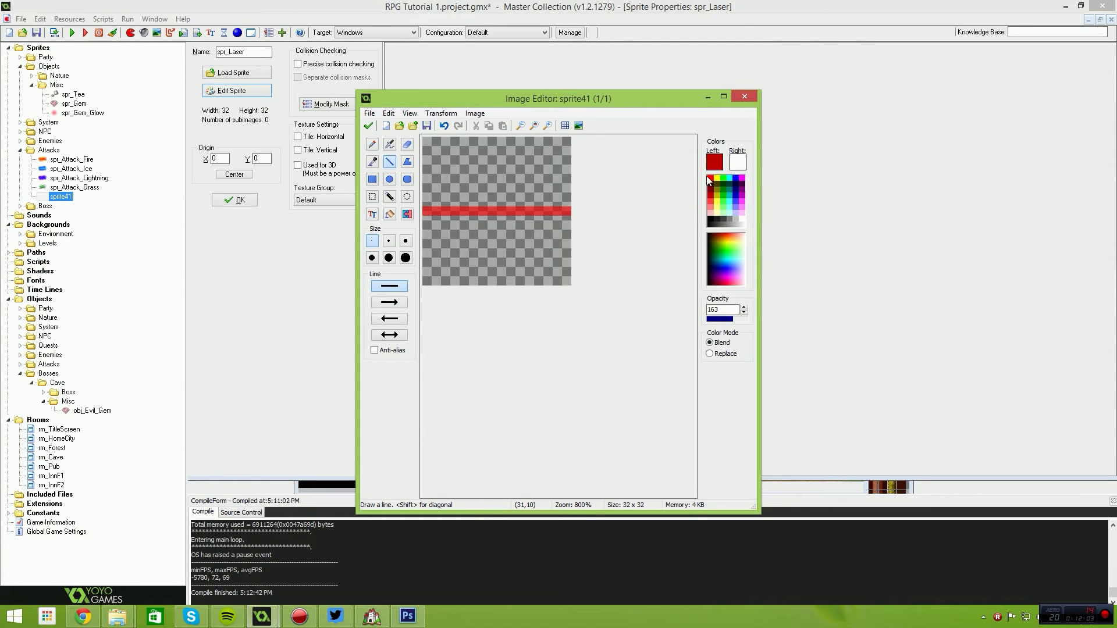
pyautogui.moveTo(427, 204); pyautogui.dragTo(579, 207)
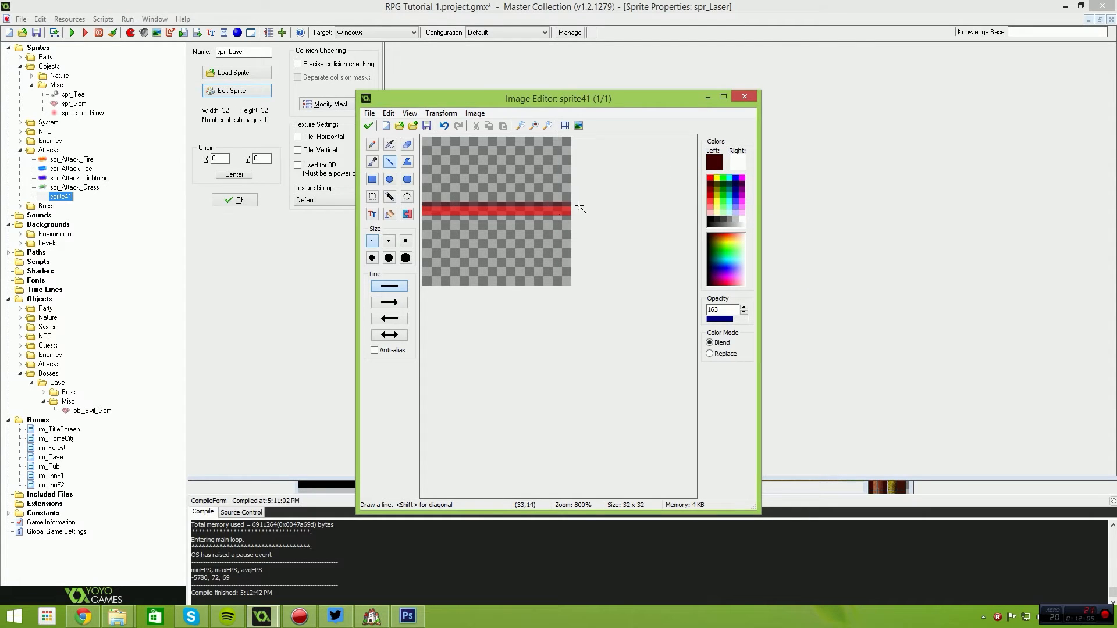
pyautogui.hotkey('ctrl', 'z')
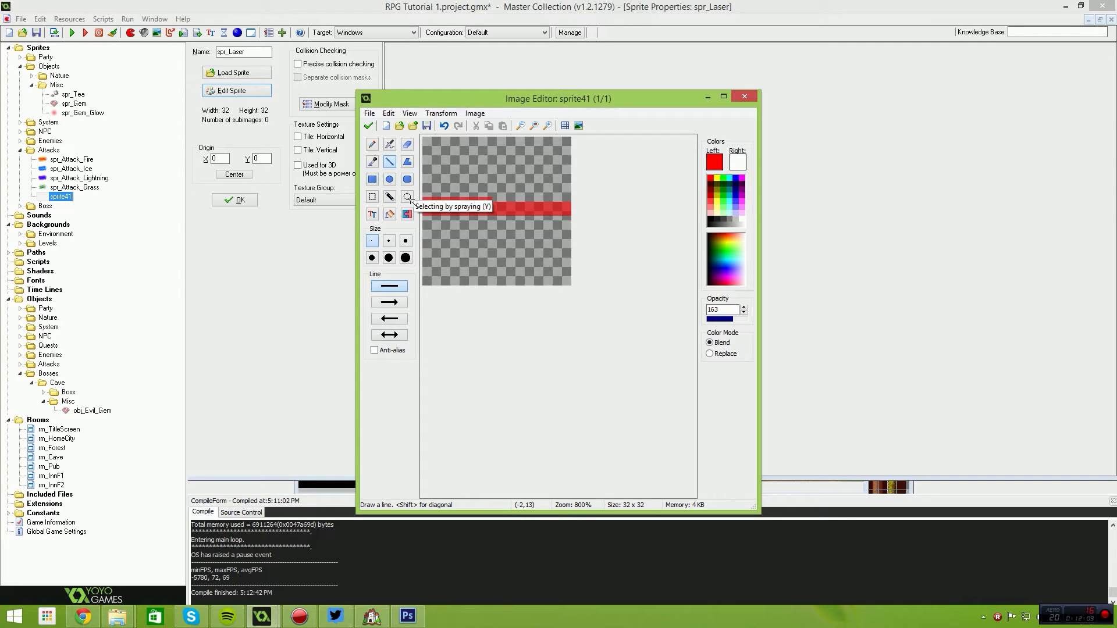
# Border the beam's upper and lower edges with lighter red lines, accept the laser image and reopen it for editing
pyautogui.click(713, 197)
pyautogui.moveTo(570, 205)
pyautogui.mouseDown()
pyautogui.moveTo(415, 202)
pyautogui.moveTo(575, 220)
pyautogui.mouseUp()
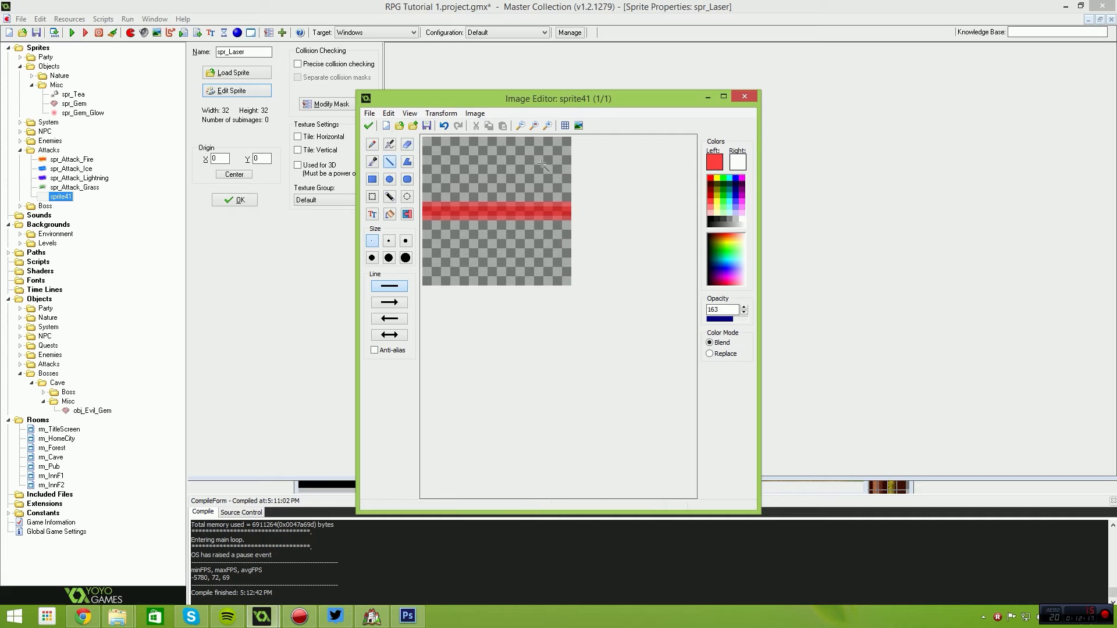
pyautogui.click(367, 126)
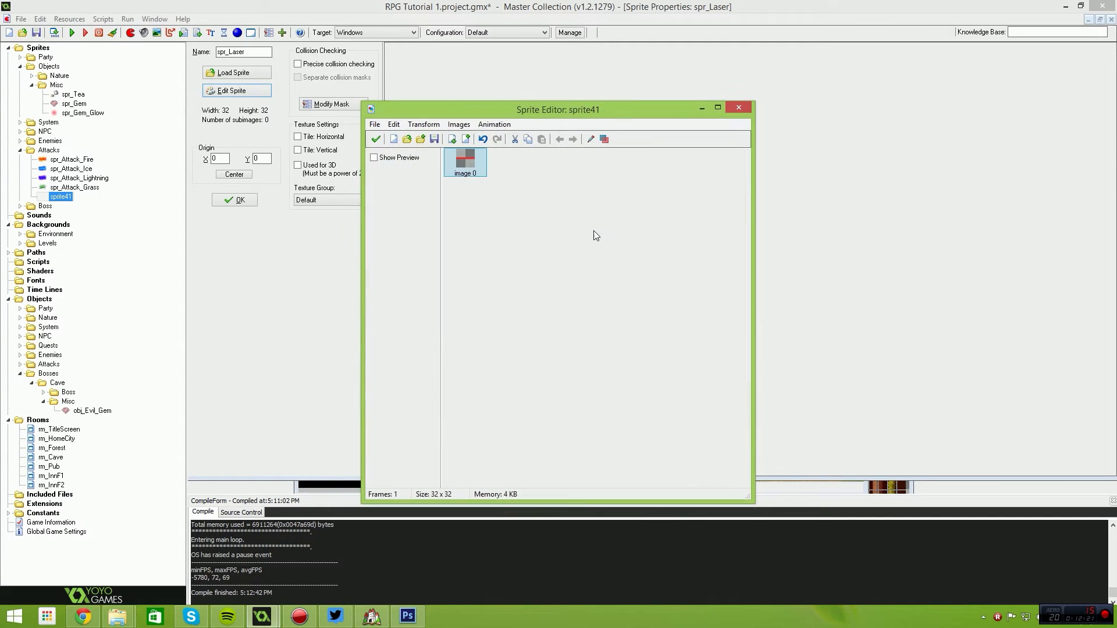
pyautogui.doubleClick(469, 161)
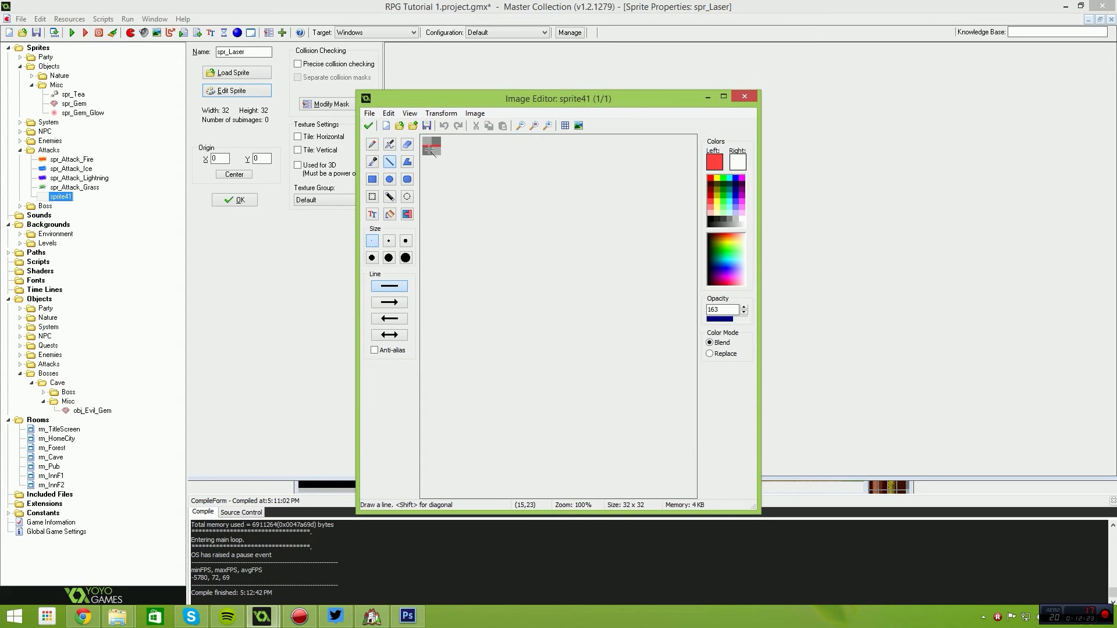
# Accept the laser image, save the spr_Laser sprite with its properties and collapse the cave boss Misc object folder
pyautogui.click(367, 126)
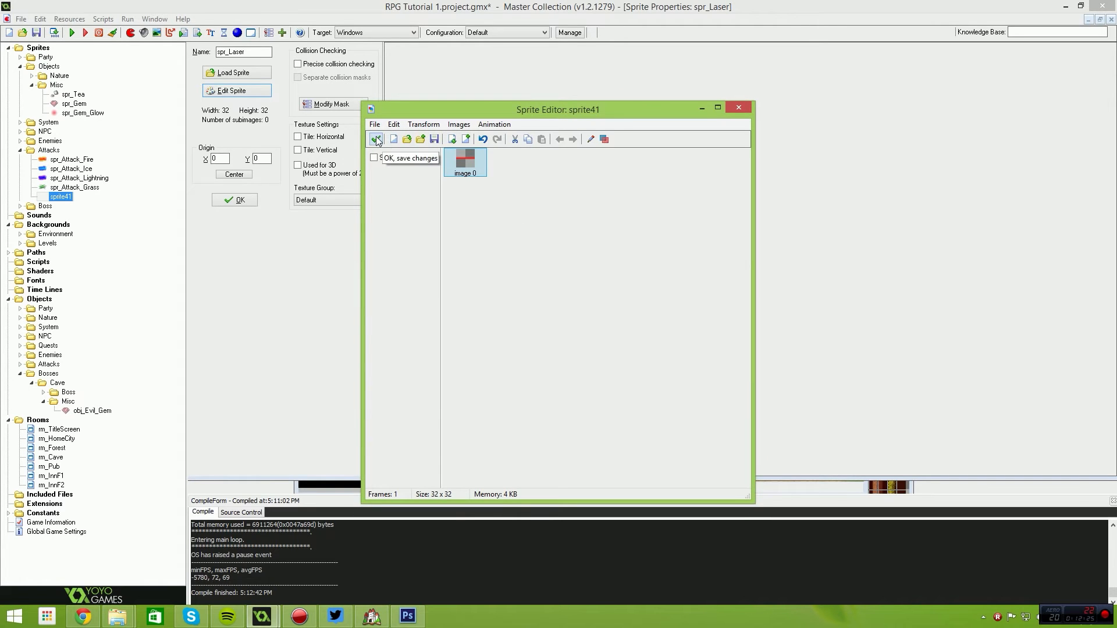
pyautogui.click(376, 139)
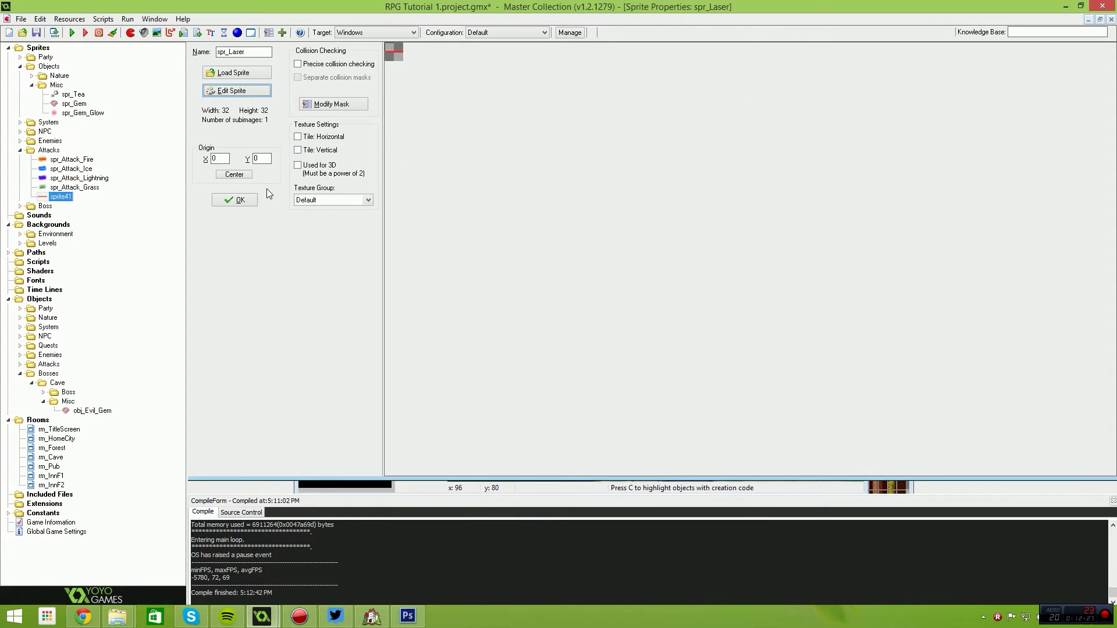
pyautogui.click(239, 201)
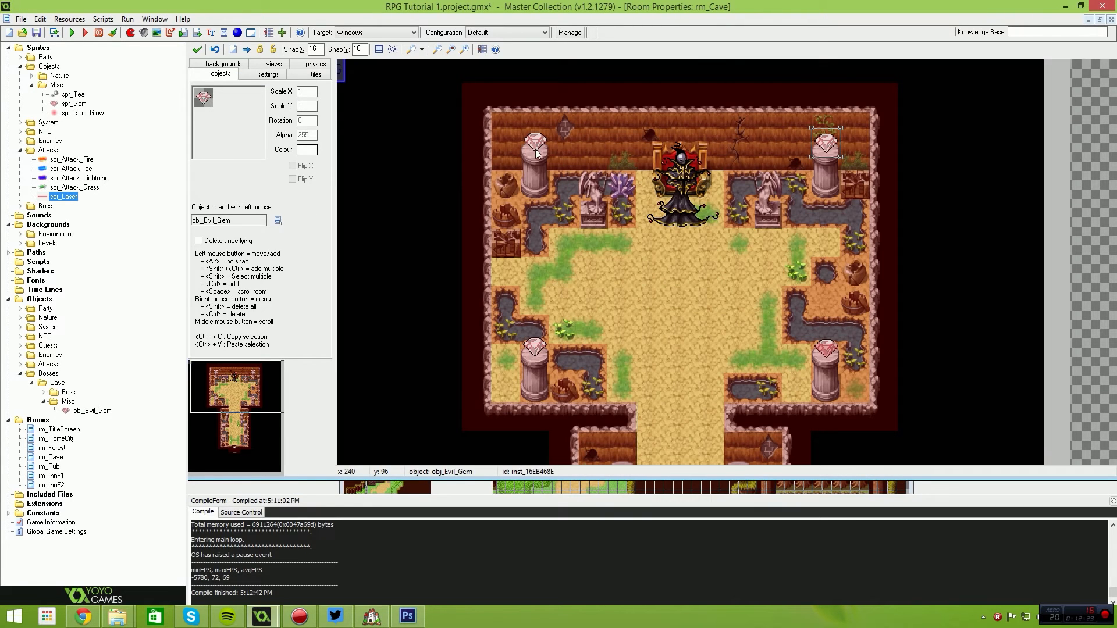
pyautogui.click(43, 402)
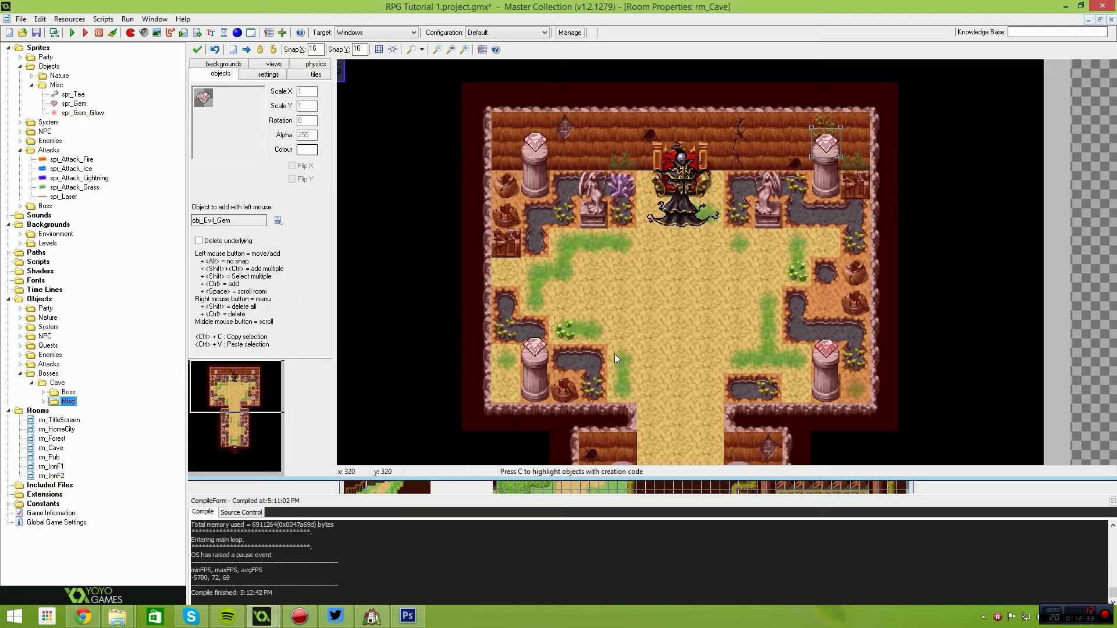
# Switch to Photoshop and undo the recent edits to Map007.png to bring back the metal gate beside the cave chamber
pyautogui.moveTo(633, 361); pyautogui.dragTo(630, 273, button='middle')
pyautogui.scroll(-1, 643, 302)
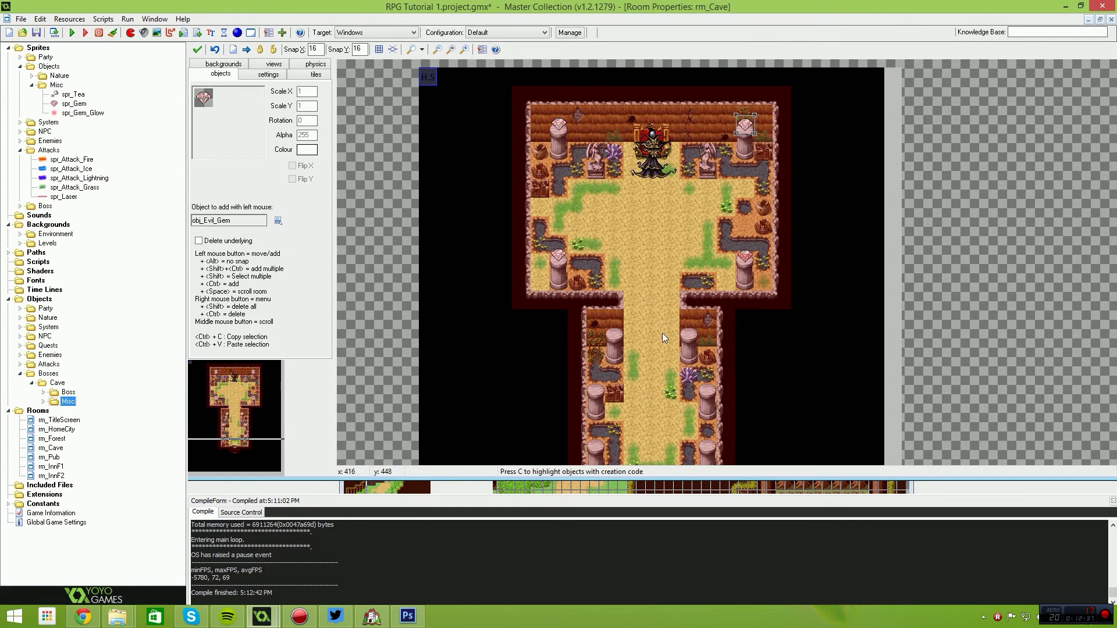
pyautogui.click(407, 616)
pyautogui.hotkey('ctrl', 'z')
pyautogui.hotkey('ctrl', 'z')
pyautogui.hotkey('ctrl', 'z')
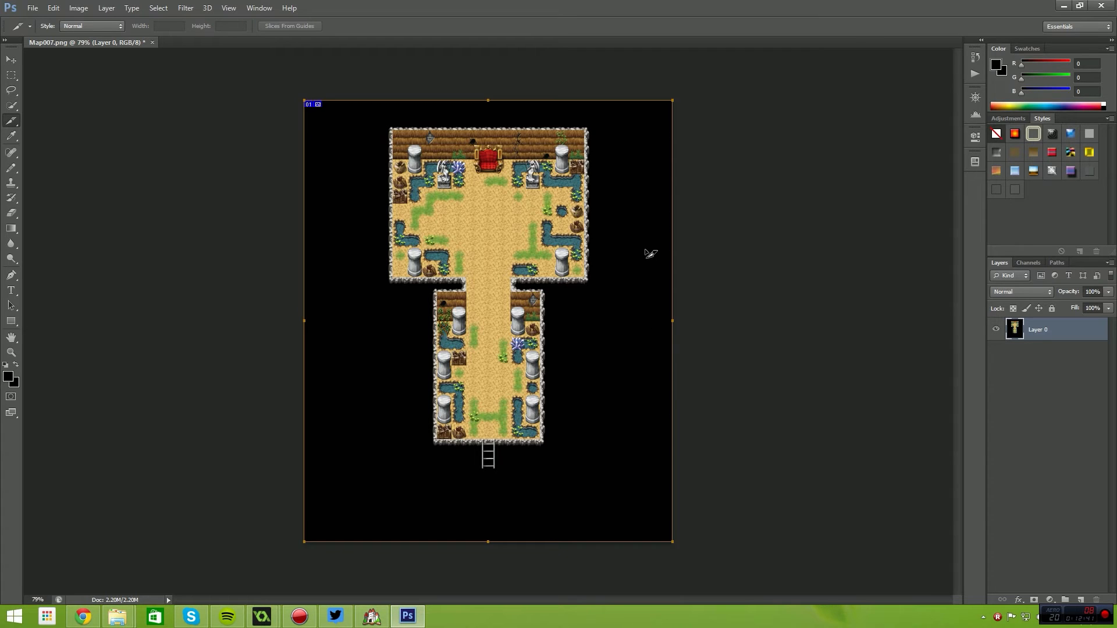
pyautogui.hotkey('ctrl', 'alt', 'z')
pyautogui.hotkey('ctrl', 'alt', 'z')
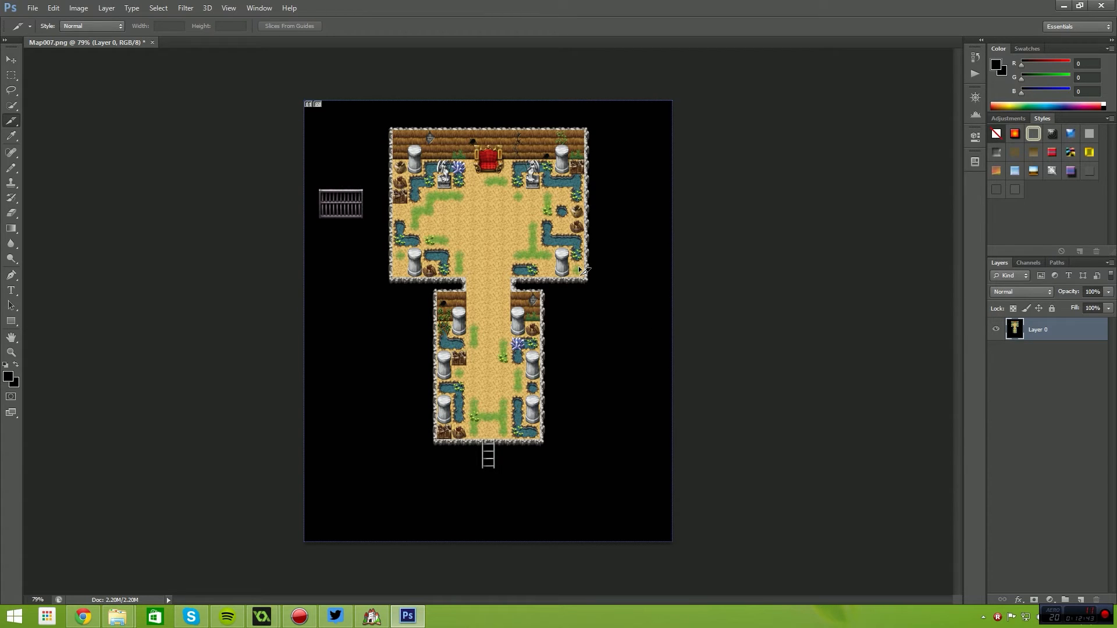
# Select the metal gate in Map007.png with the Rectangular Marquee tool and cut it
pyautogui.click(11, 75)
pyautogui.moveTo(370, 183)
pyautogui.mouseDown()
pyautogui.moveTo(312, 221)
pyautogui.moveTo(486, 301)
pyautogui.mouseUp()
pyautogui.hotkey('ctrl', 'z')
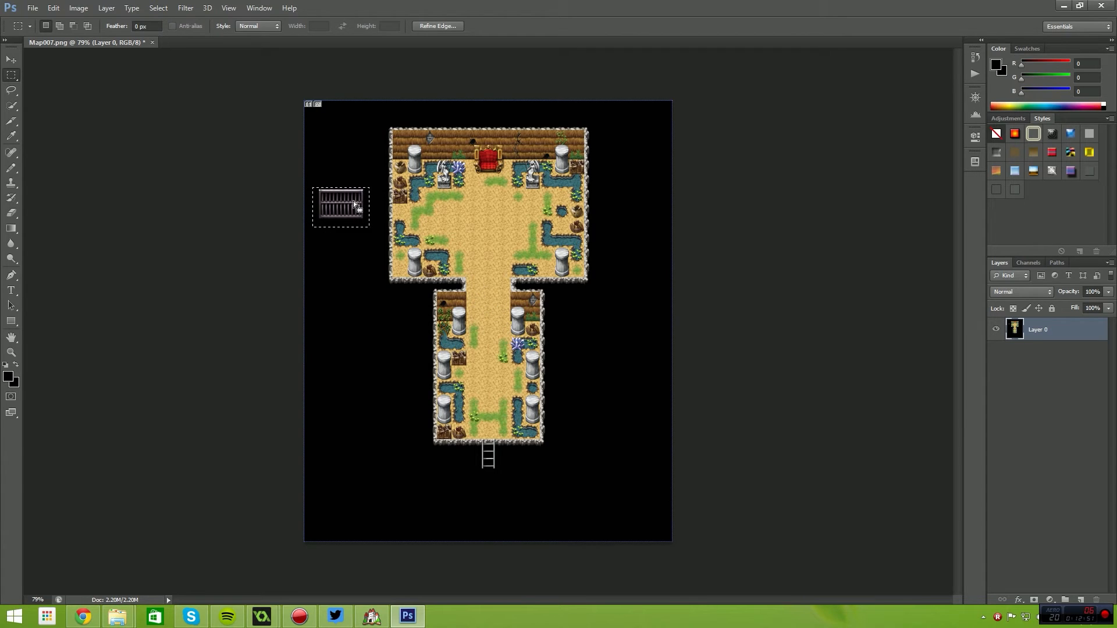
pyautogui.press('z')
pyautogui.moveTo(361, 202); pyautogui.dragTo(427, 214)
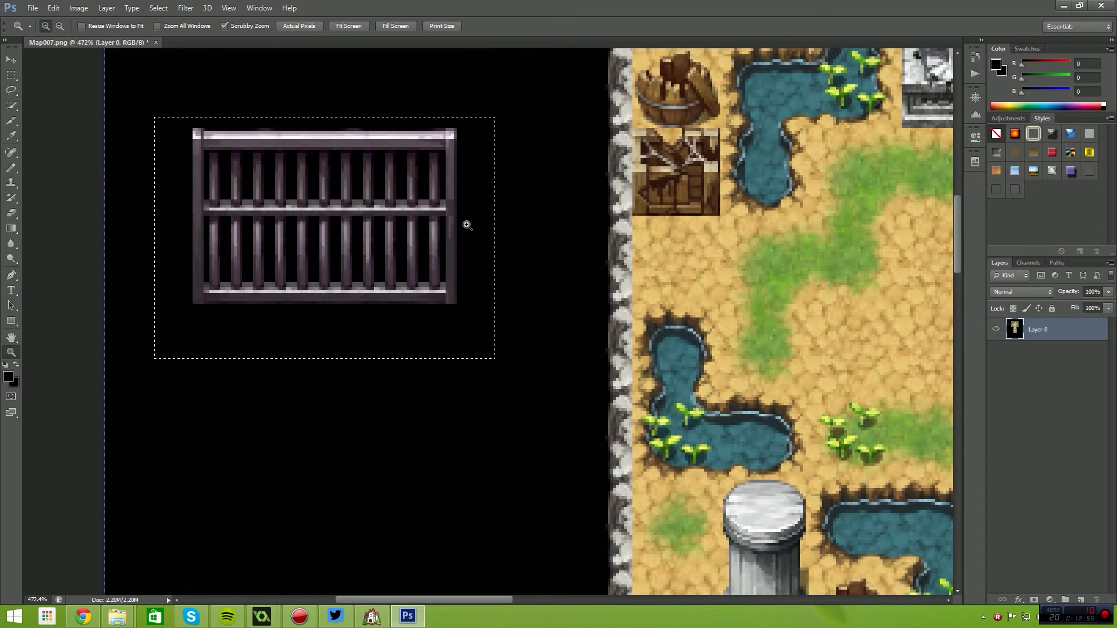
pyautogui.hotkey('ctrl', 'x')
# Create a new document with the default settings and paste the gate into it
pyautogui.hotkey('ctrl', 'n')
pyautogui.press('Return')
pyautogui.hotkey('ctrl', 'v')
pyautogui.moveTo(494, 314); pyautogui.dragTo(559, 313)
pyautogui.moveTo(381, 276)
pyautogui.mouseDown()
pyautogui.moveTo(421, 276)
pyautogui.moveTo(367, 270)
pyautogui.moveTo(361, 279)
pyautogui.mouseUp()
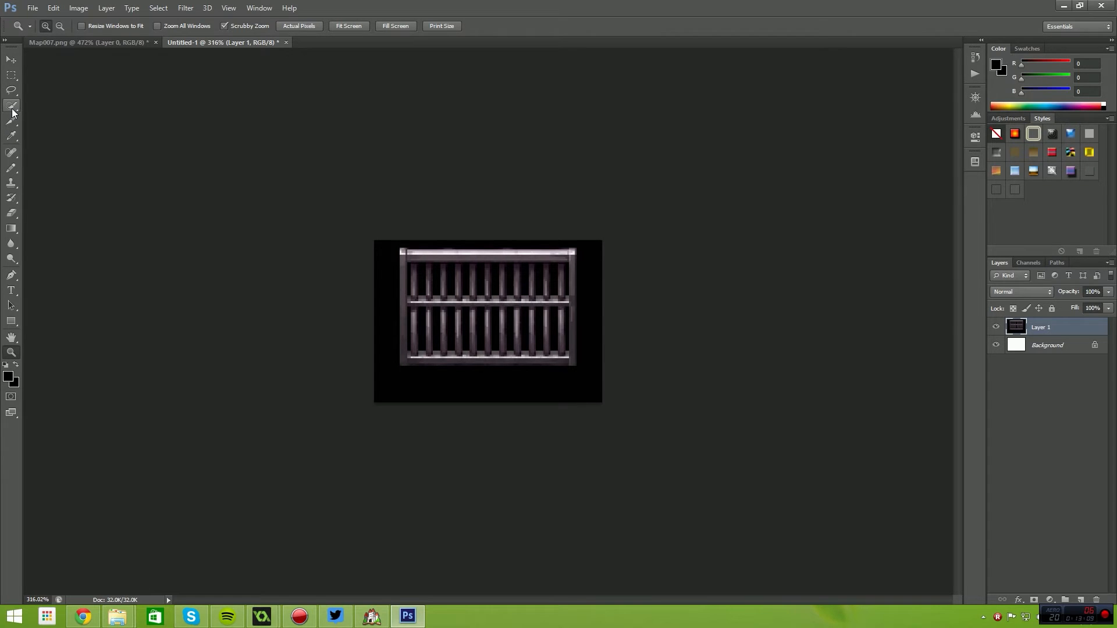
# Choose the Magic Wand tool and set its tolerance to 0
pyautogui.rightClick(10, 93)
pyautogui.rightClick(10, 78)
pyautogui.rightClick(9, 94)
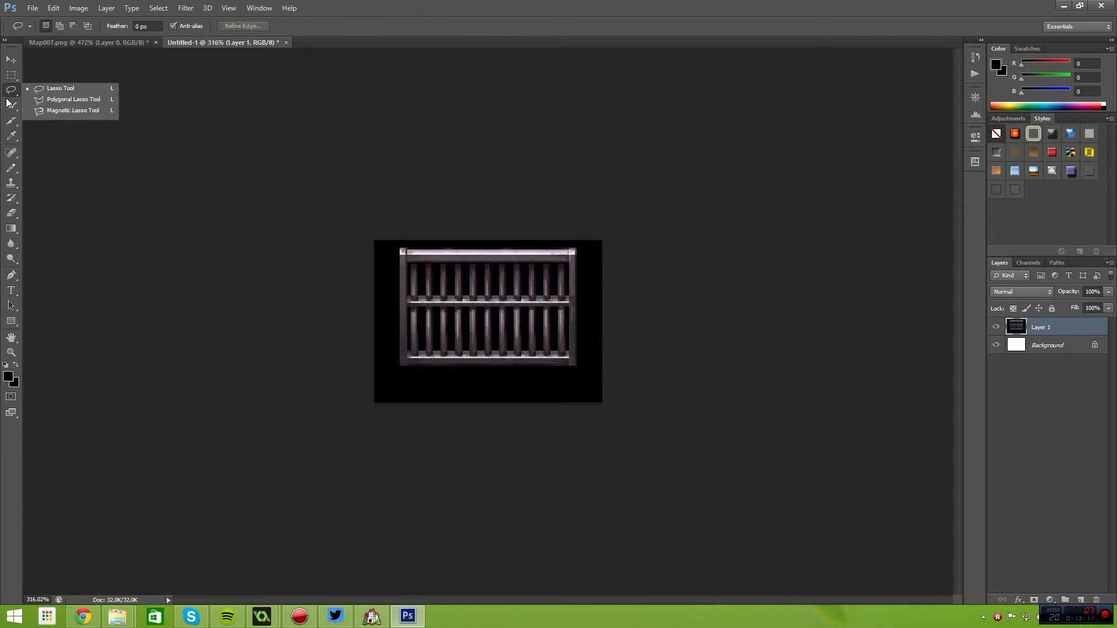
pyautogui.rightClick(8, 105)
pyautogui.click(80, 115)
pyautogui.click(435, 382)
pyautogui.doubleClick(269, 28)
pyautogui.write('0')
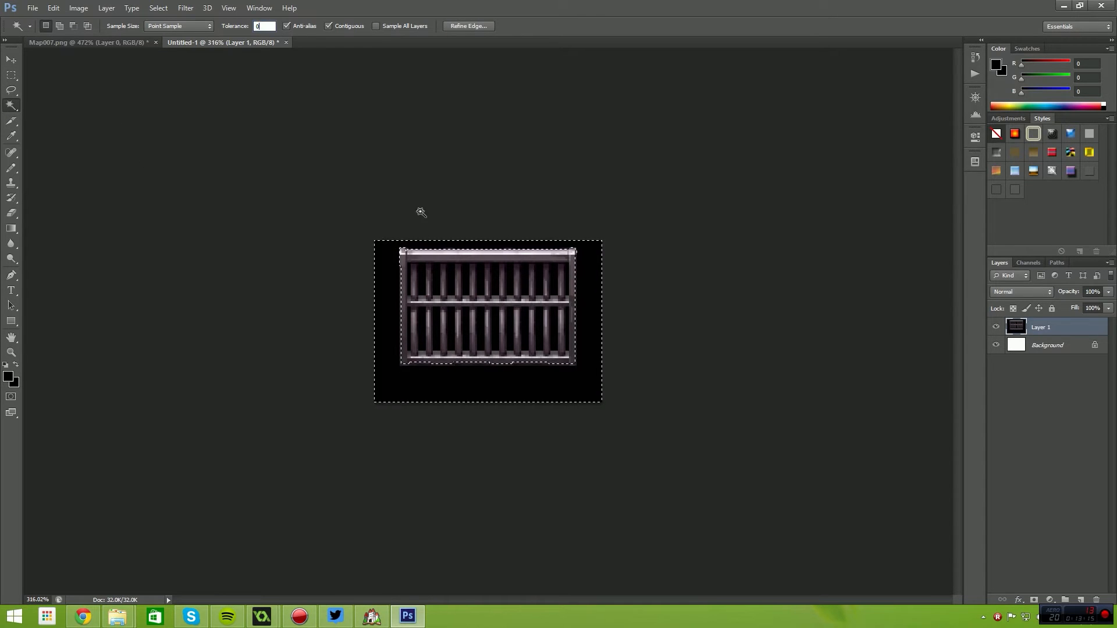
# Select the black area surrounding the gate with the Magic Wand, anti-aliasing off, and delete it
pyautogui.click(431, 384)
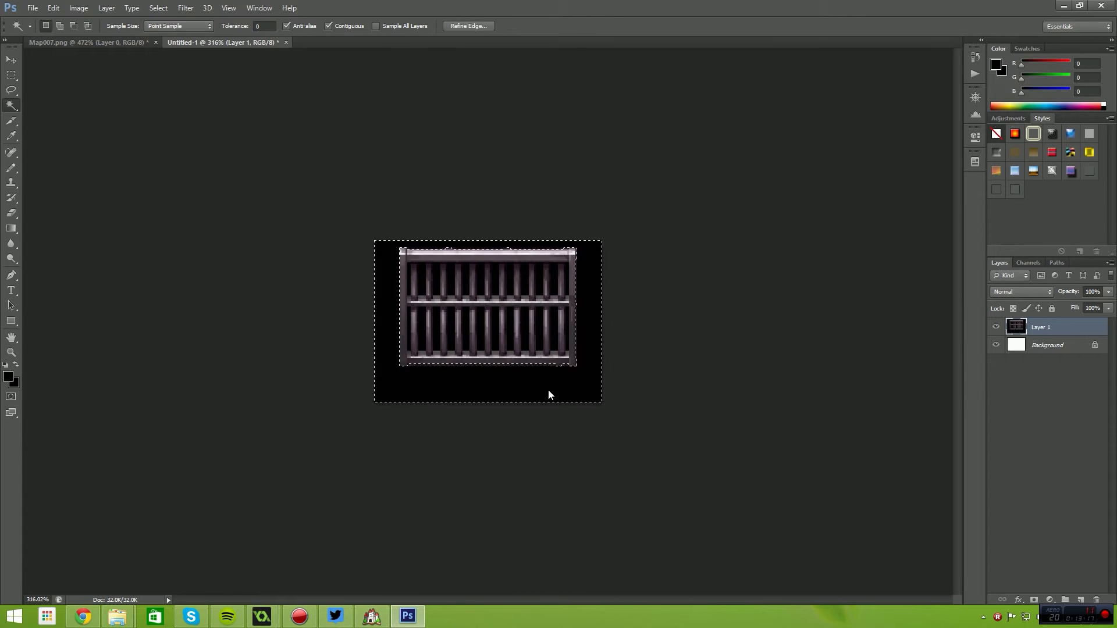
pyautogui.hotkey('ctrl', 'd')
pyautogui.click(394, 253)
pyautogui.press('Delete')
pyautogui.hotkey('ctrl', 'd')
# Turn off contiguous selection, delete all the black gaps between the gate's bars and clear the selection
pyautogui.click(497, 280)
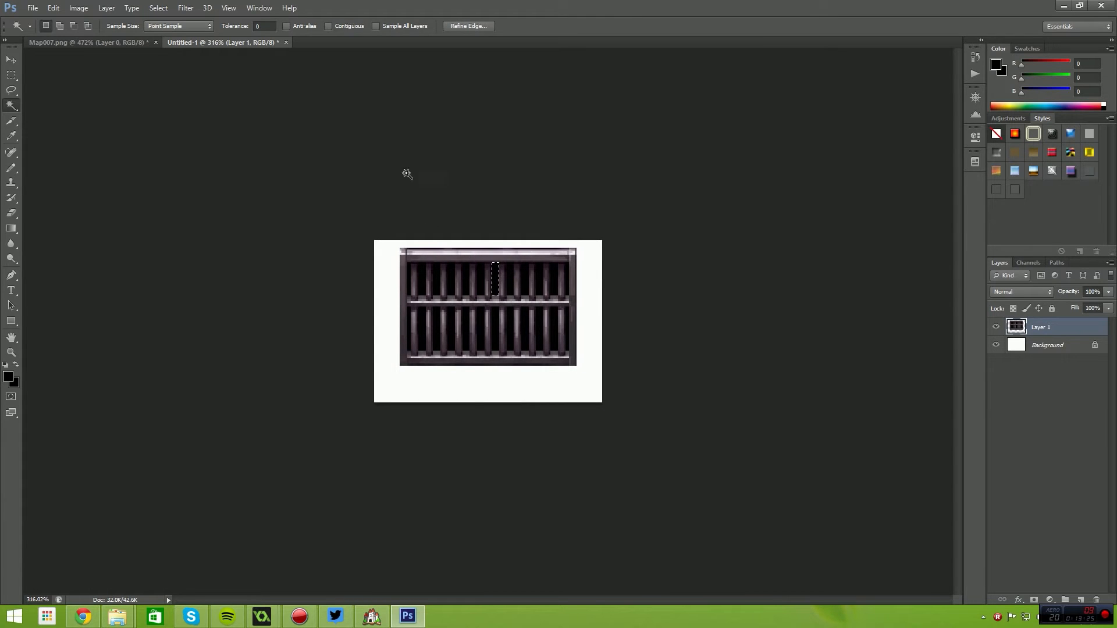
pyautogui.click(447, 309)
pyautogui.press('Delete')
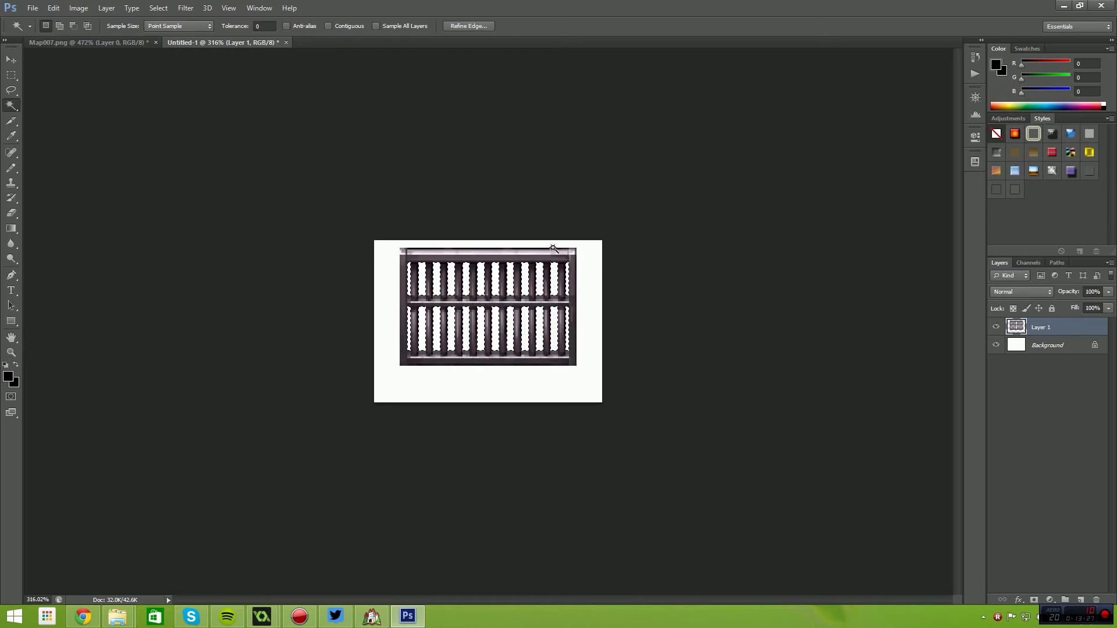
pyautogui.click(552, 249)
pyautogui.hotkey('ctrl', 'd')
# Create another new document, paste the cleaned gate into it and hide the white Background layer
pyautogui.hotkey('ctrl', 'n')
pyautogui.press('Return')
pyautogui.hotkey('ctrl', 'v')
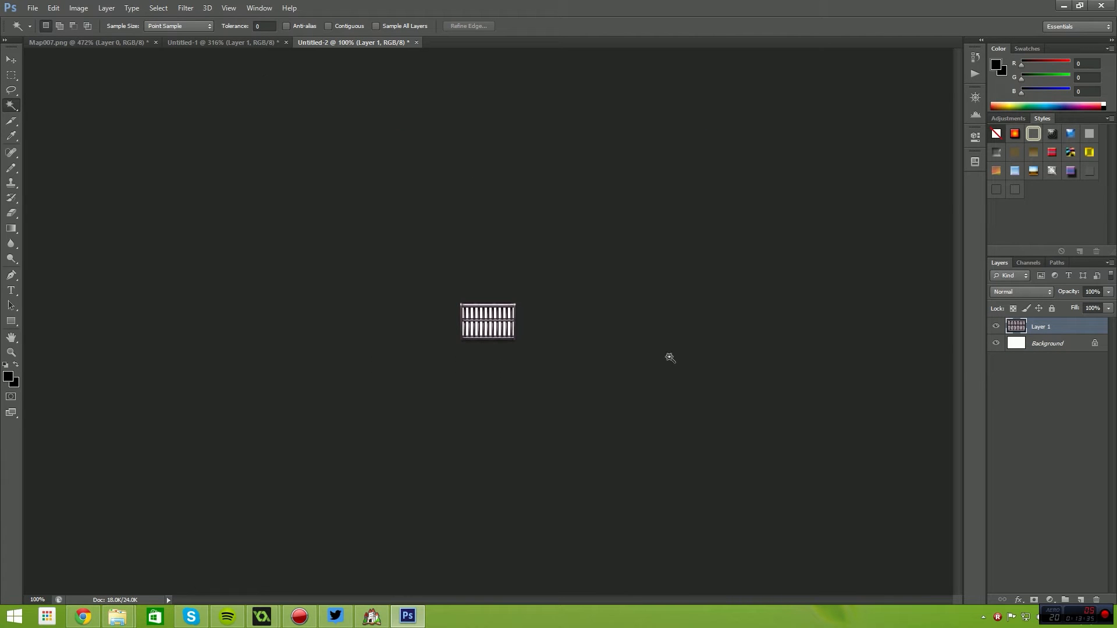
pyautogui.click(996, 343)
pyautogui.click(33, 7)
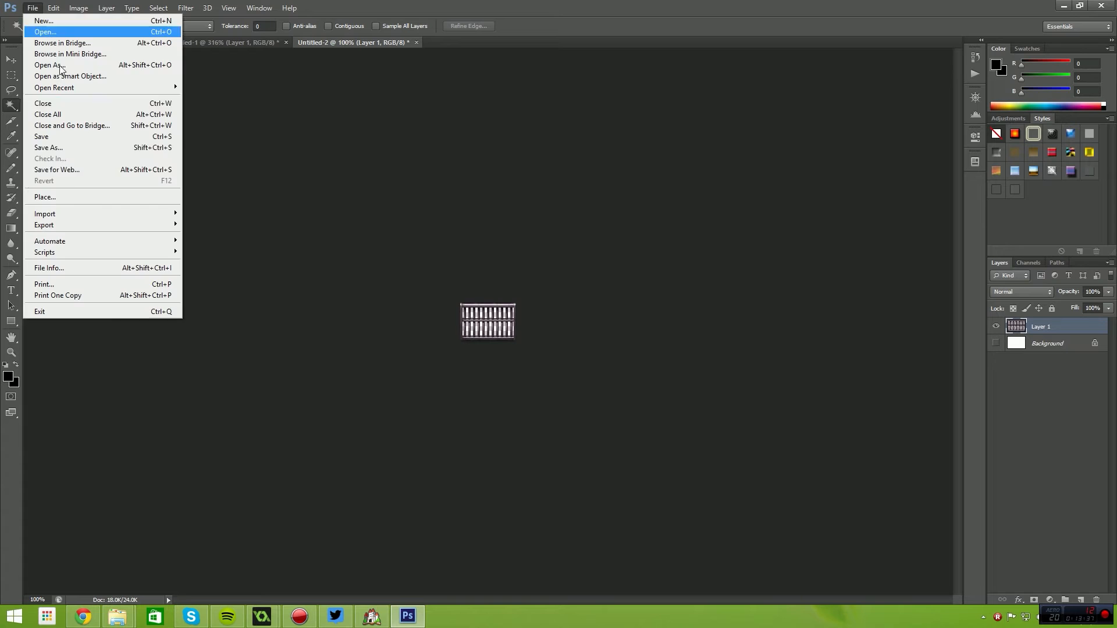
# Save the gate image as a PNG named Gate in the Game Stuff folder inside Pictures
pyautogui.click(47, 147)
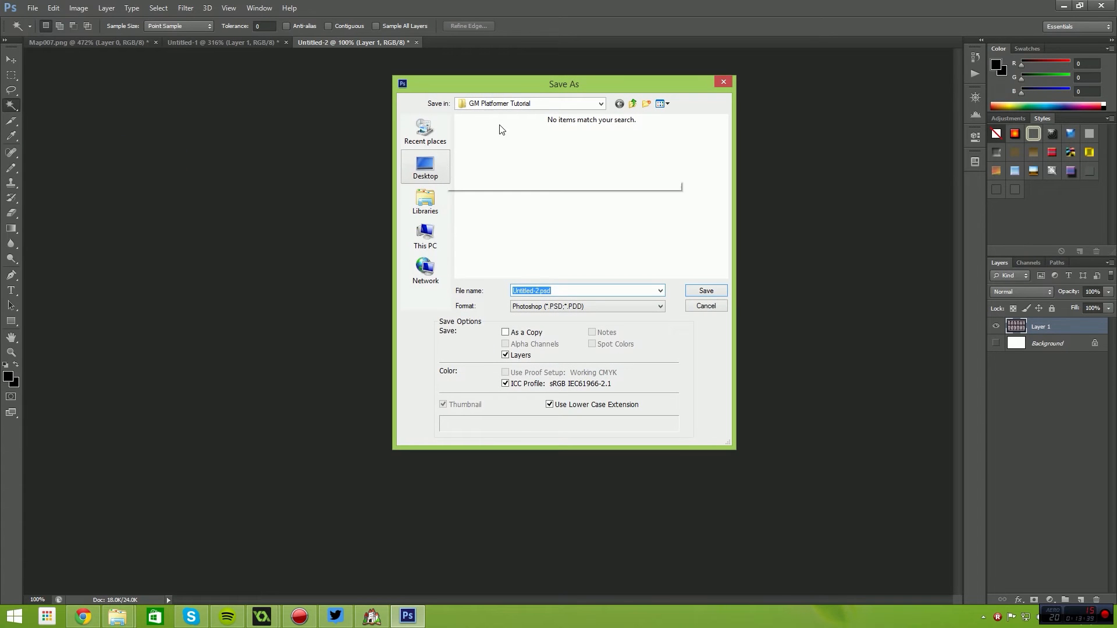
pyautogui.click(435, 202)
pyautogui.doubleClick(470, 161)
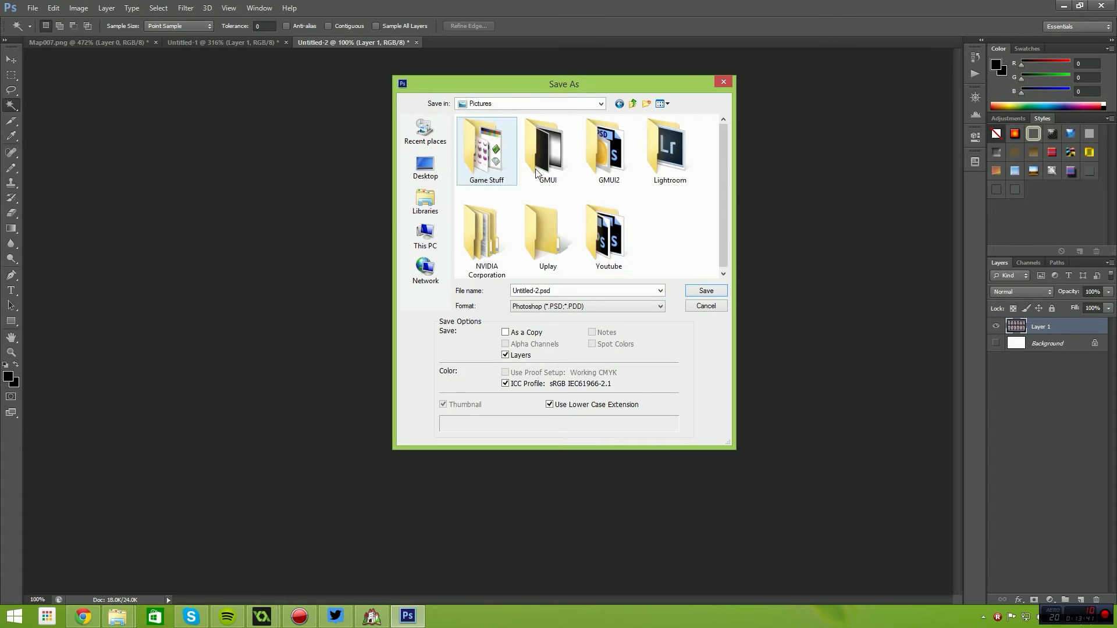
pyautogui.doubleClick(486, 148)
pyautogui.click(591, 302)
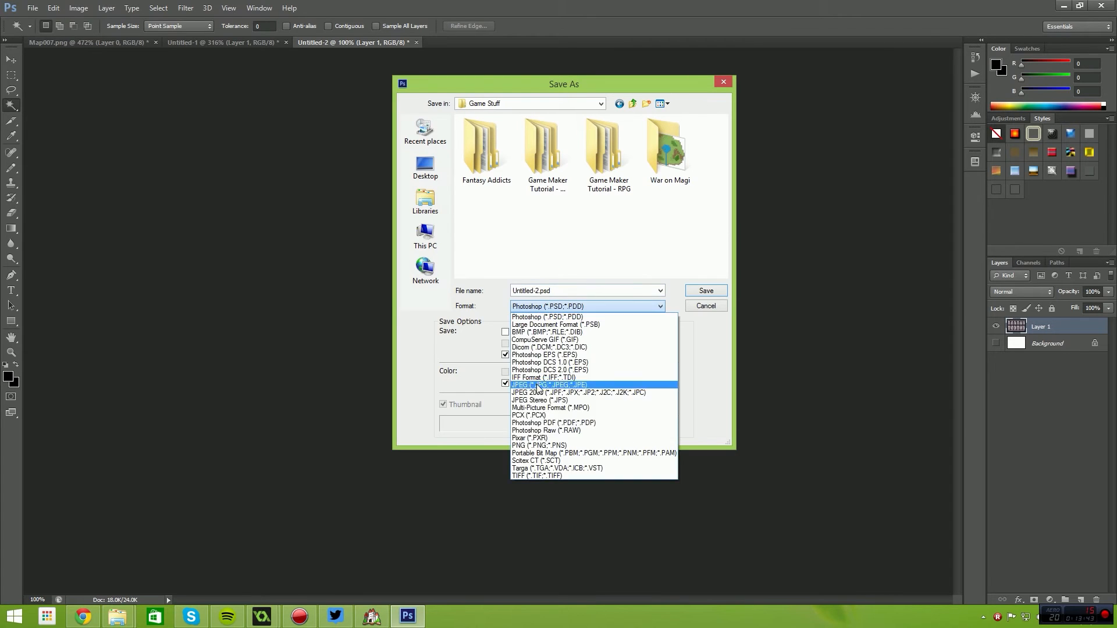
pyautogui.click(582, 449)
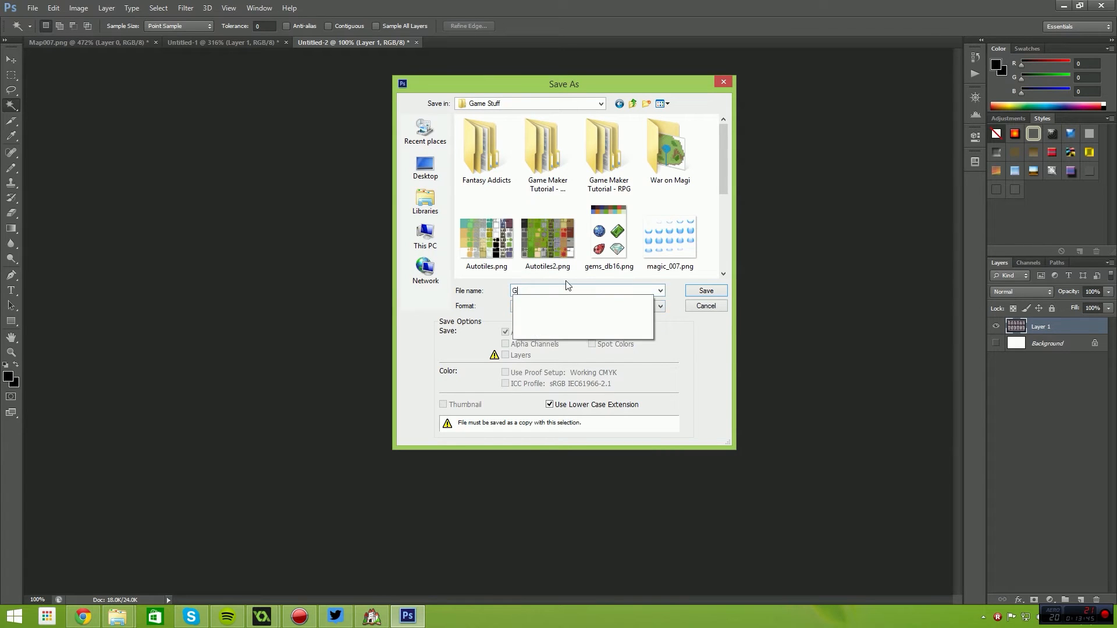
pyautogui.press('Return')
pyautogui.click(601, 194)
# Switch to GameMaker and import the saved gate image from the Game Stuff folder as a new sprite
pyautogui.click(1063, 6)
pyautogui.moveTo(128, 614)
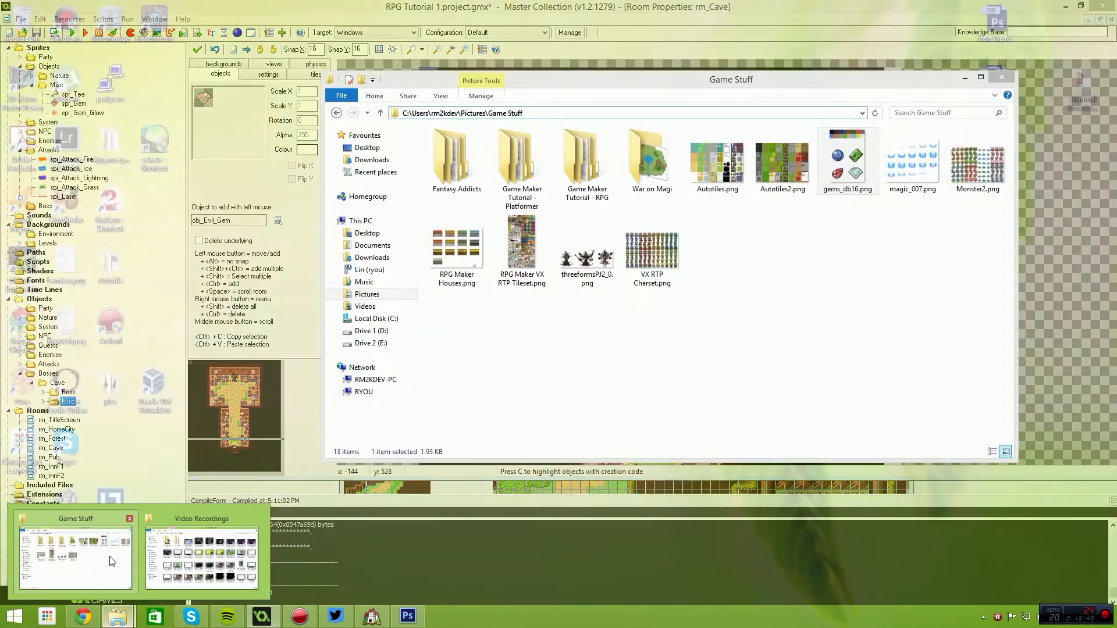
pyautogui.click(148, 547)
pyautogui.moveTo(788, 332); pyautogui.dragTo(820, 300)
pyautogui.moveTo(847, 165); pyautogui.dragTo(129, 165)
pyautogui.click(489, 324)
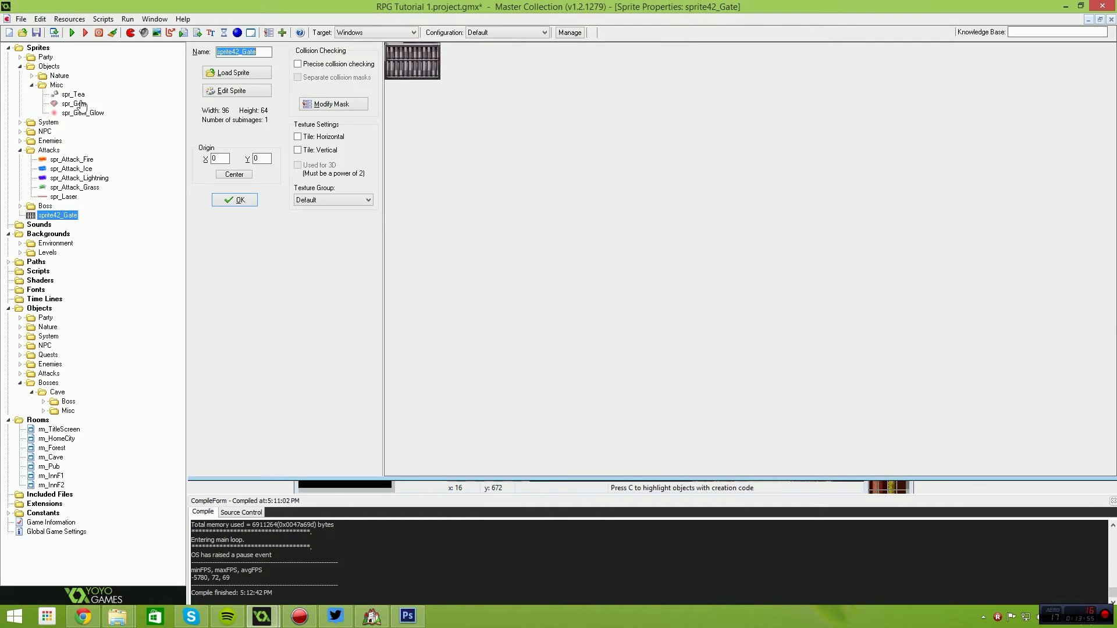
# Move the imported gate sprite into the Misc group under Objects and rename it spr_Gate
pyautogui.moveTo(44, 215); pyautogui.dragTo(42, 86)
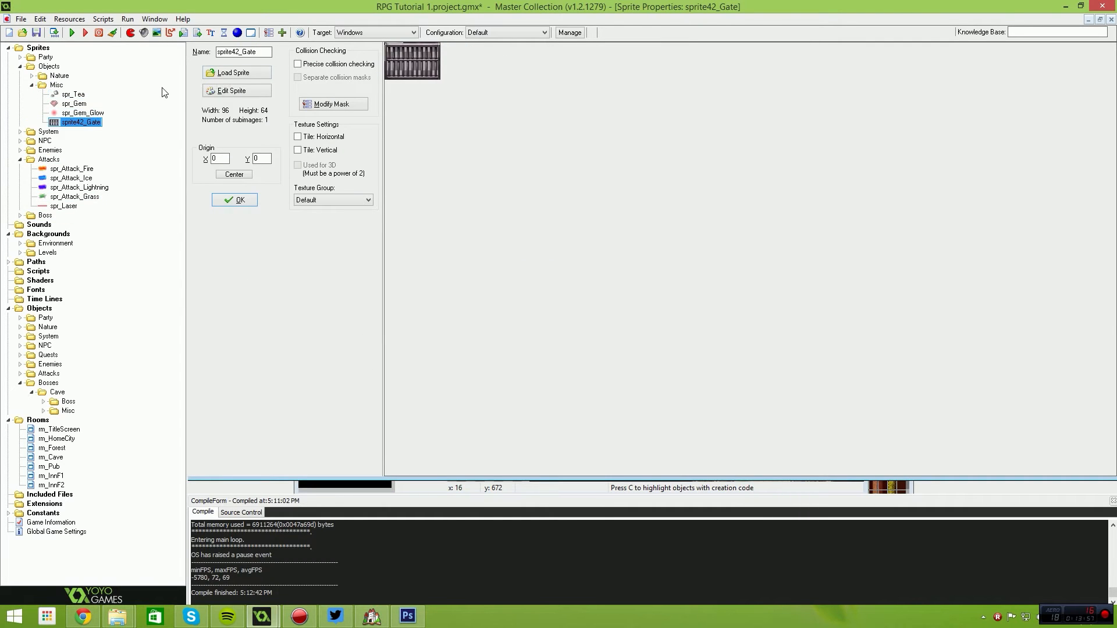
pyautogui.doubleClick(232, 52)
pyautogui.write('spr')
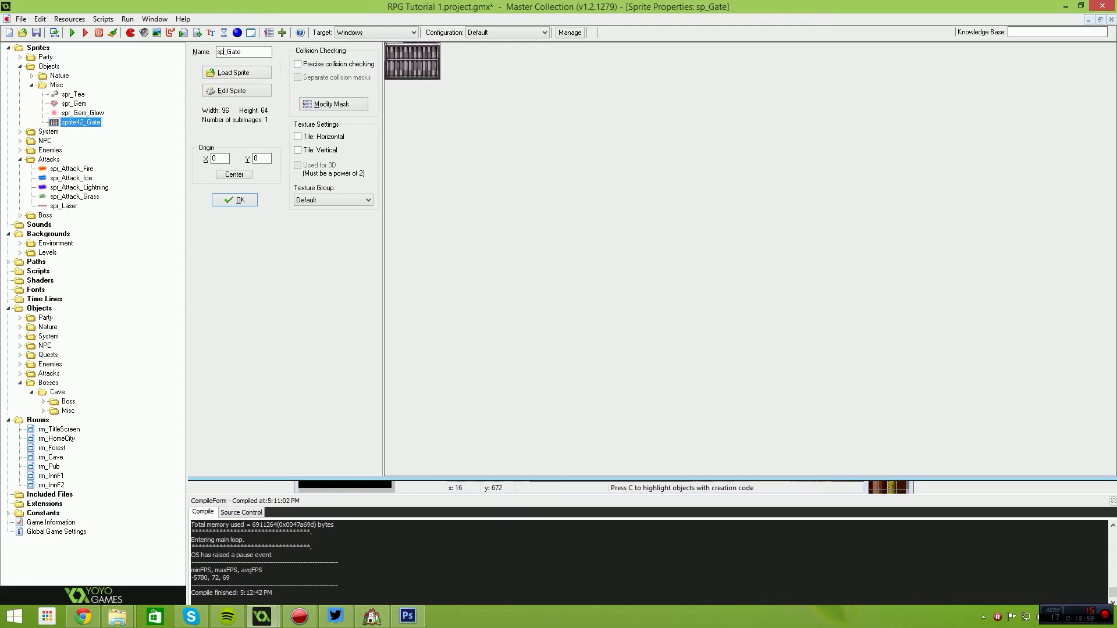
pyautogui.click(235, 200)
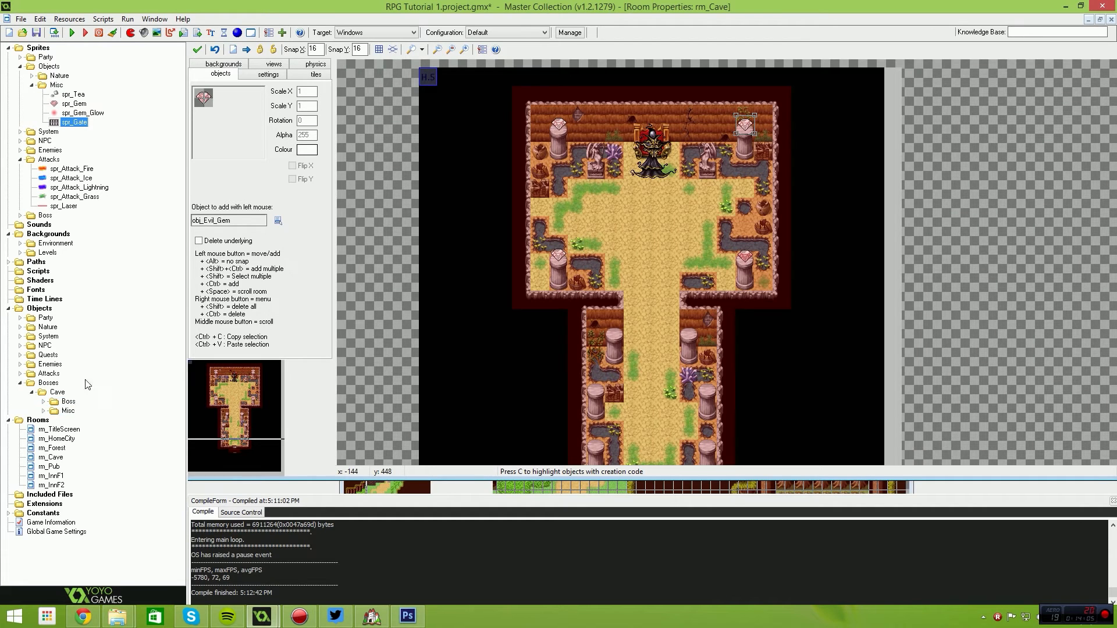
# Create an object named obj_Gate in the Misc group of the Cave bosses and assign it the spr_Gate sprite
pyautogui.doubleClick(68, 410)
pyautogui.rightClick(68, 411)
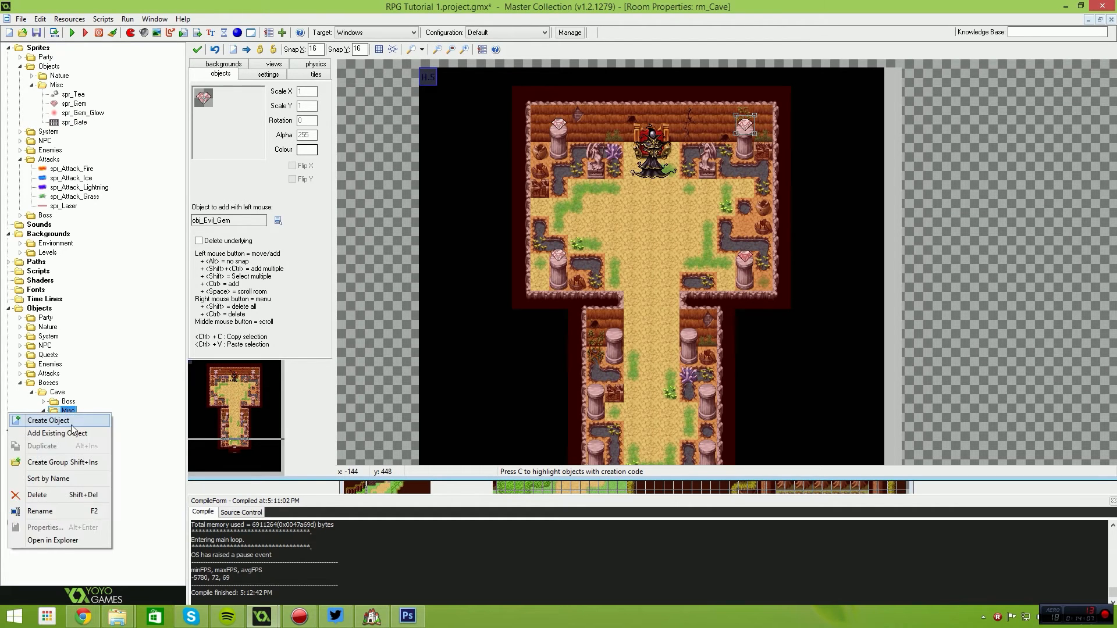
pyautogui.click(69, 421)
pyautogui.write('obj_Gate')
pyautogui.click(271, 77)
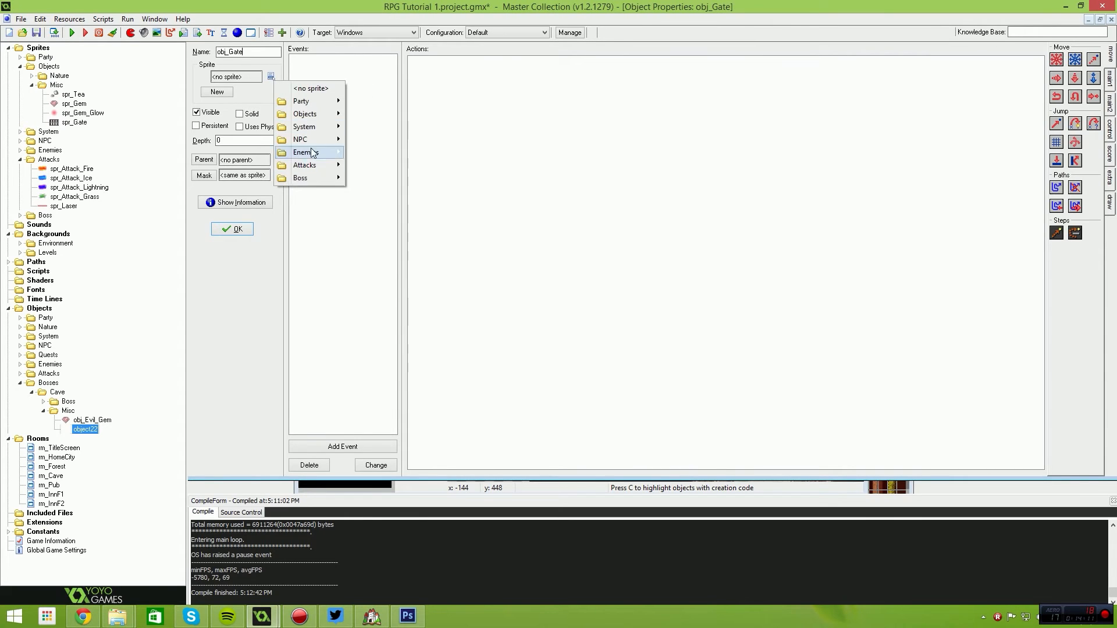
pyautogui.moveTo(322, 130)
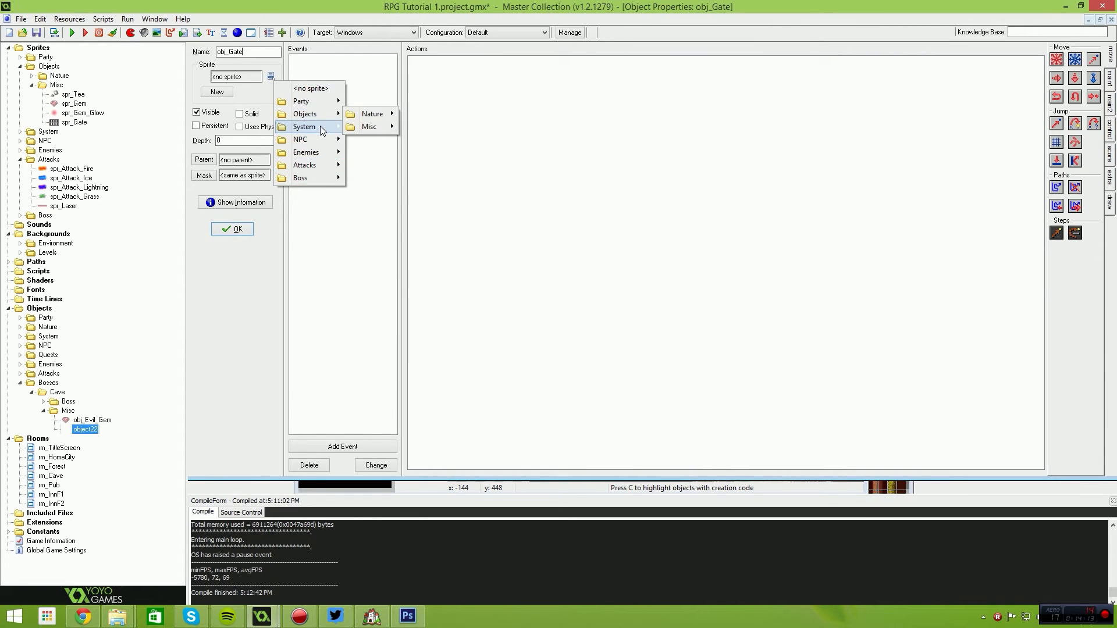
pyautogui.moveTo(373, 127)
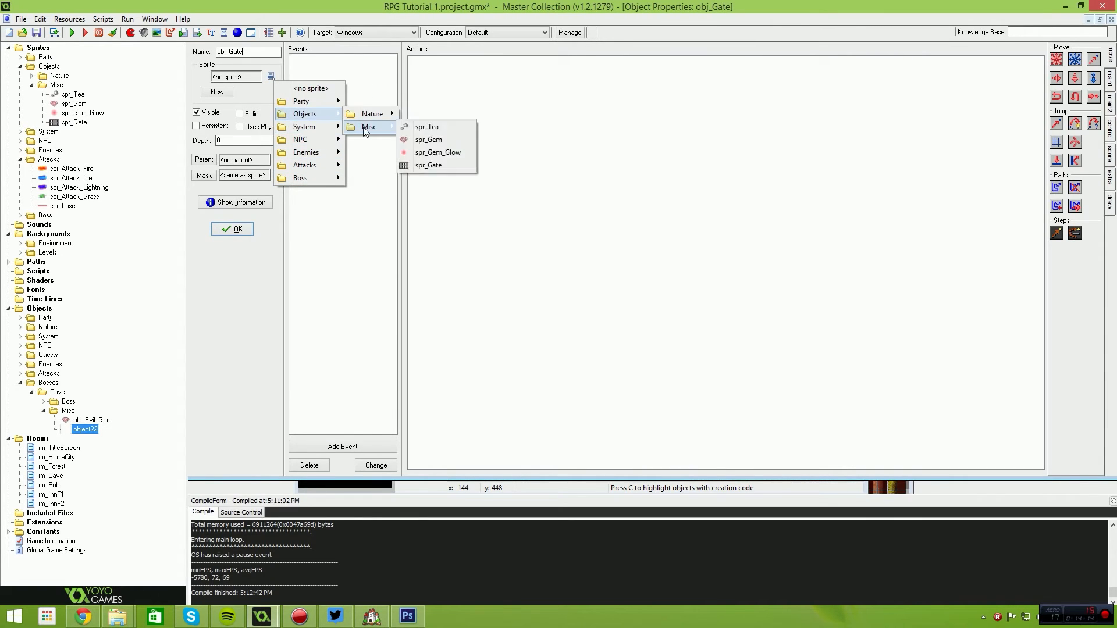
pyautogui.click(421, 166)
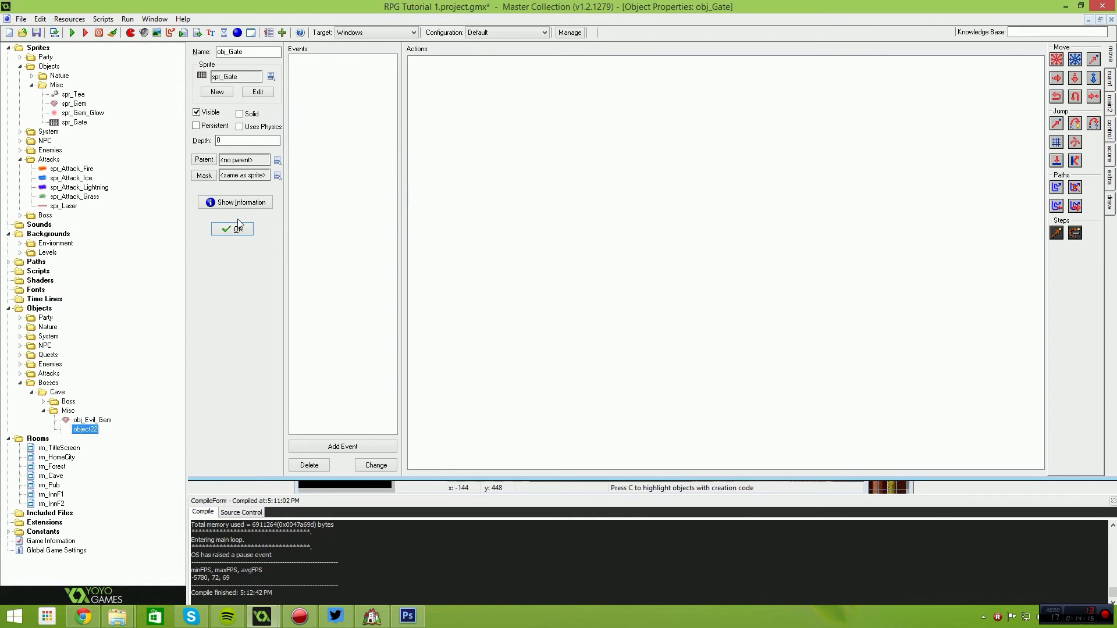
# Enable physics on obj_Gate and fit its box collision shape to the sprite, from (0,0) to (96,64)
pyautogui.click(254, 129)
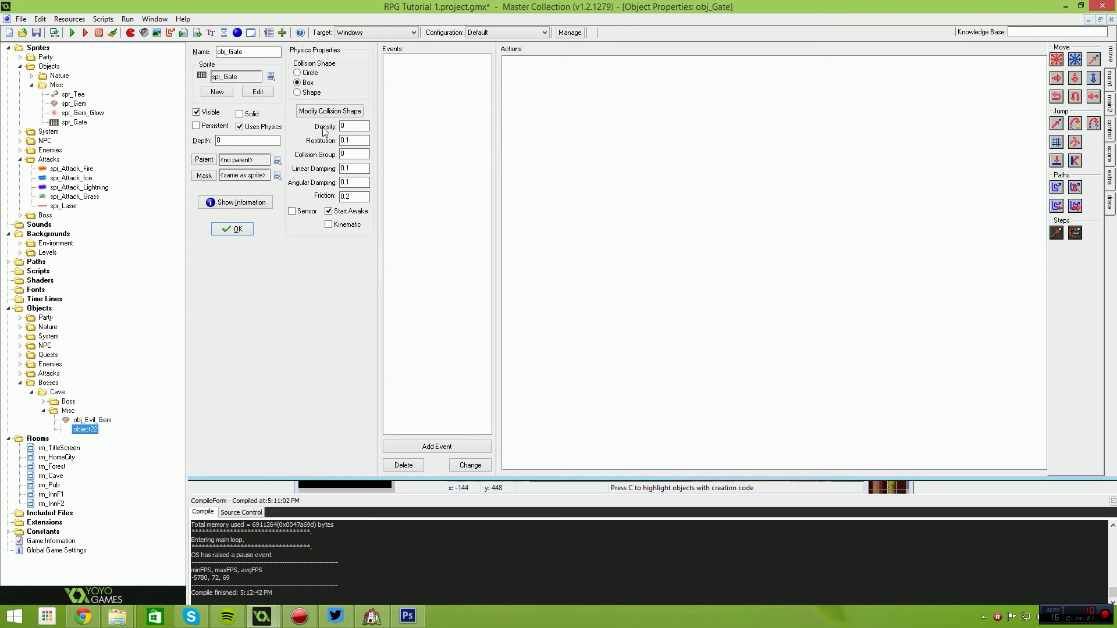
pyautogui.click(335, 113)
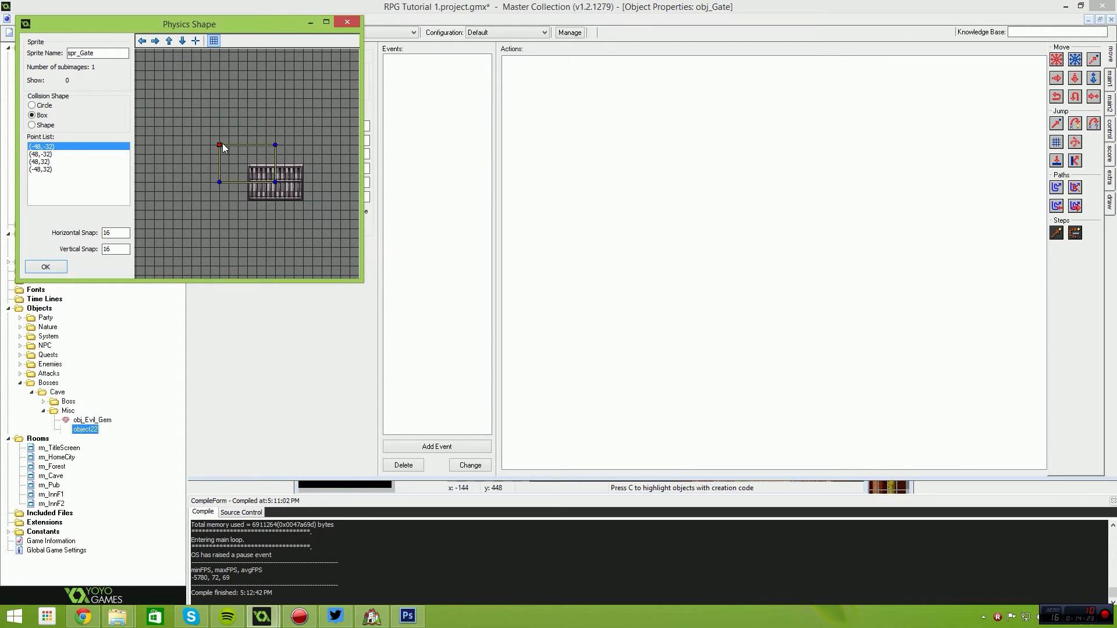
pyautogui.moveTo(275, 182); pyautogui.dragTo(298, 200)
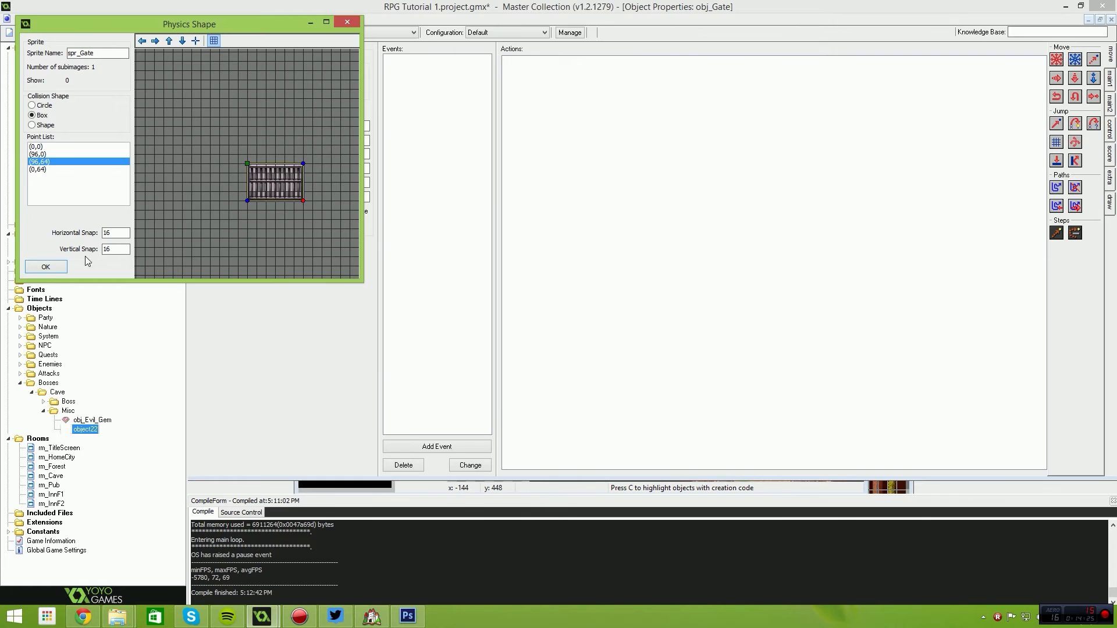
pyautogui.click(55, 268)
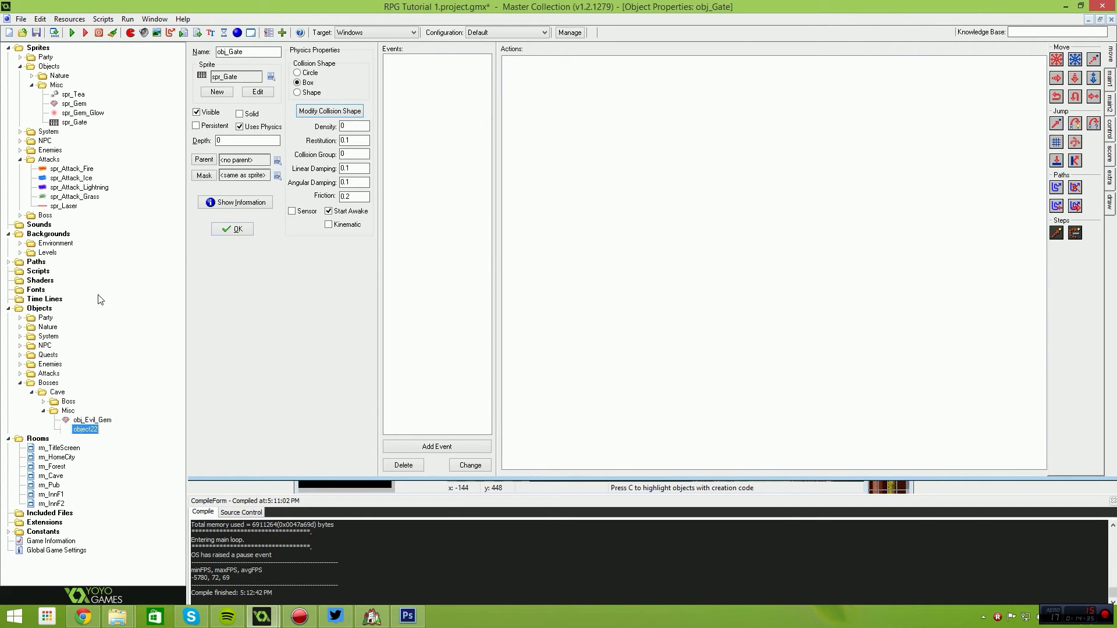
# Check the properties of obj_Collision and set it as the parent of obj_Gate
pyautogui.click(18, 336)
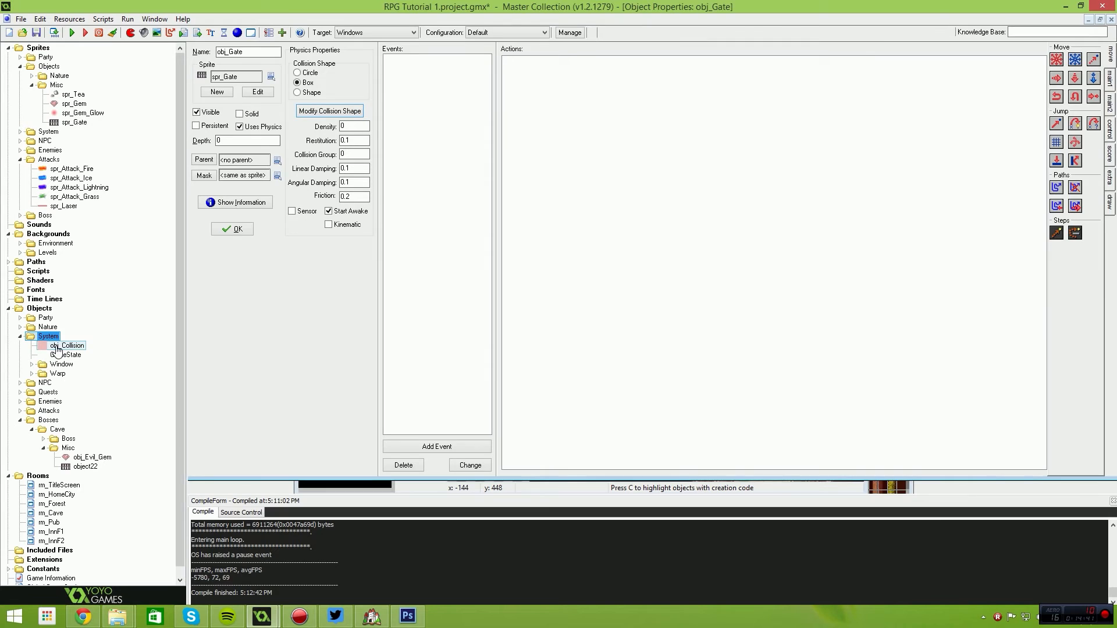
pyautogui.doubleClick(56, 346)
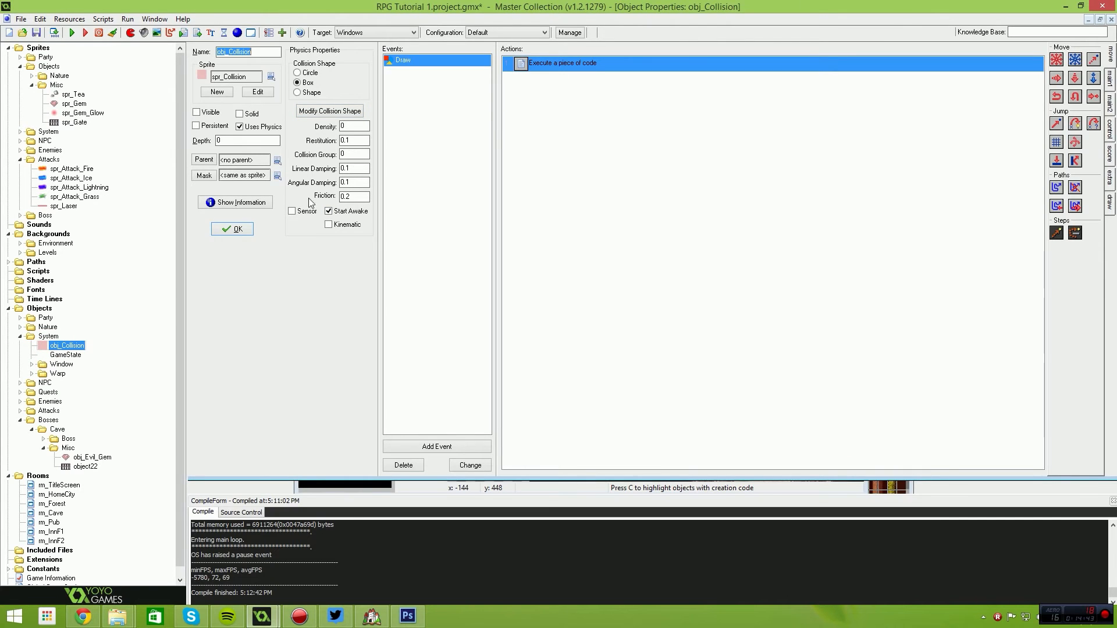
pyautogui.click(251, 231)
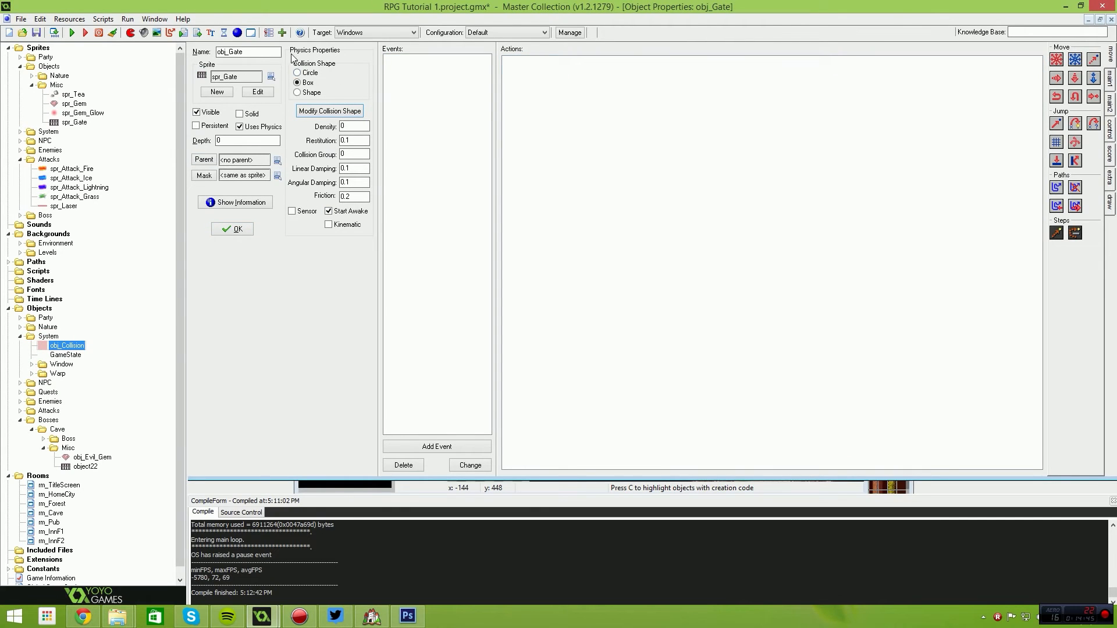
pyautogui.click(277, 160)
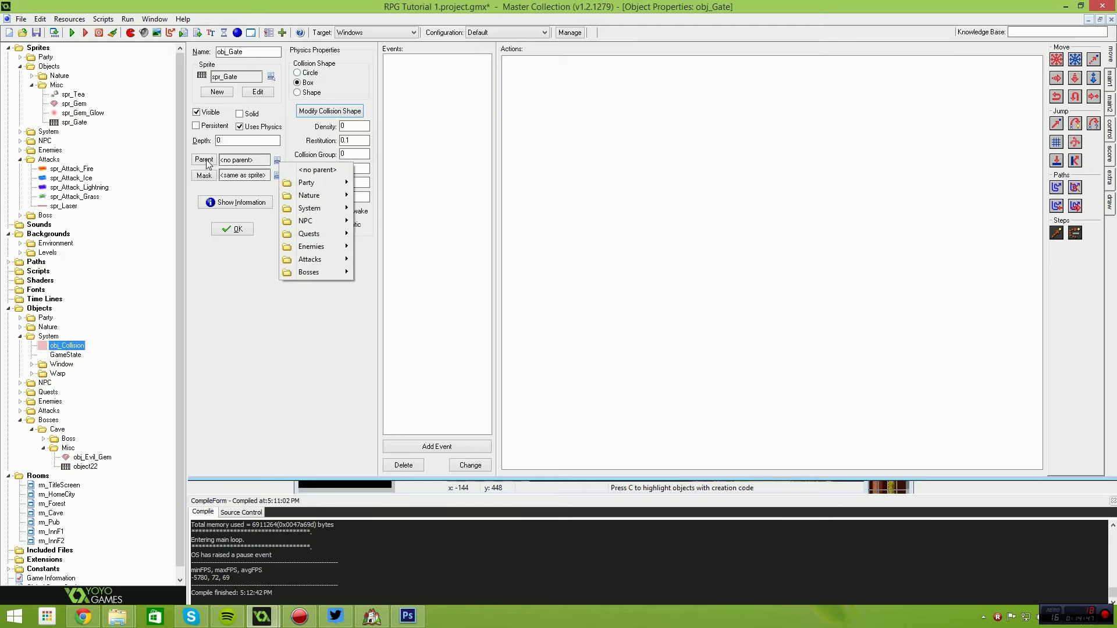
pyautogui.moveTo(312, 215)
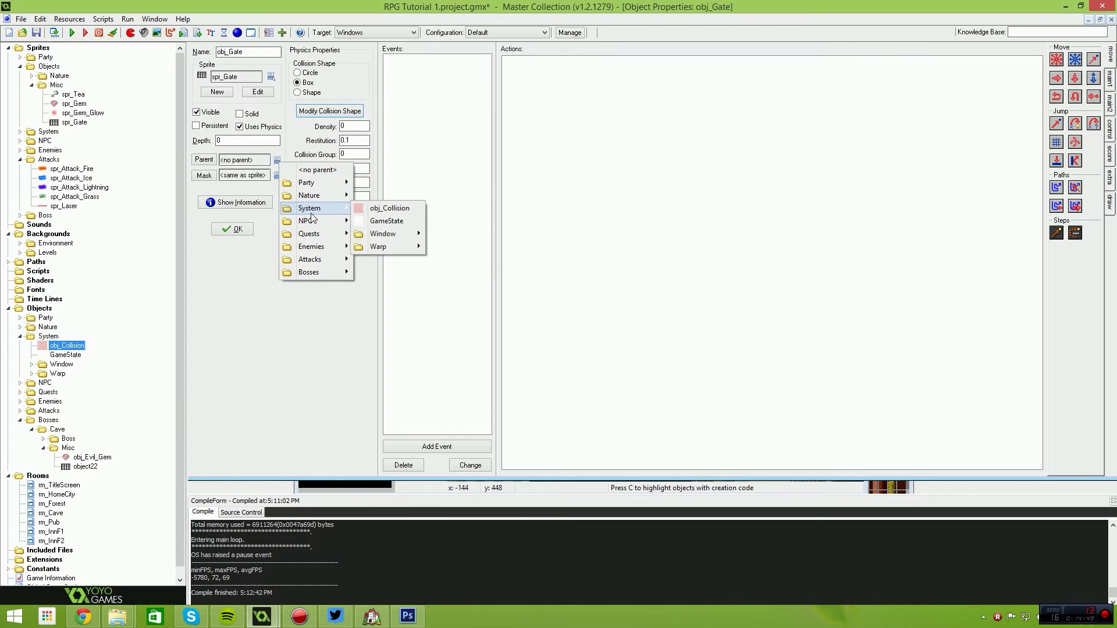
pyautogui.click(389, 208)
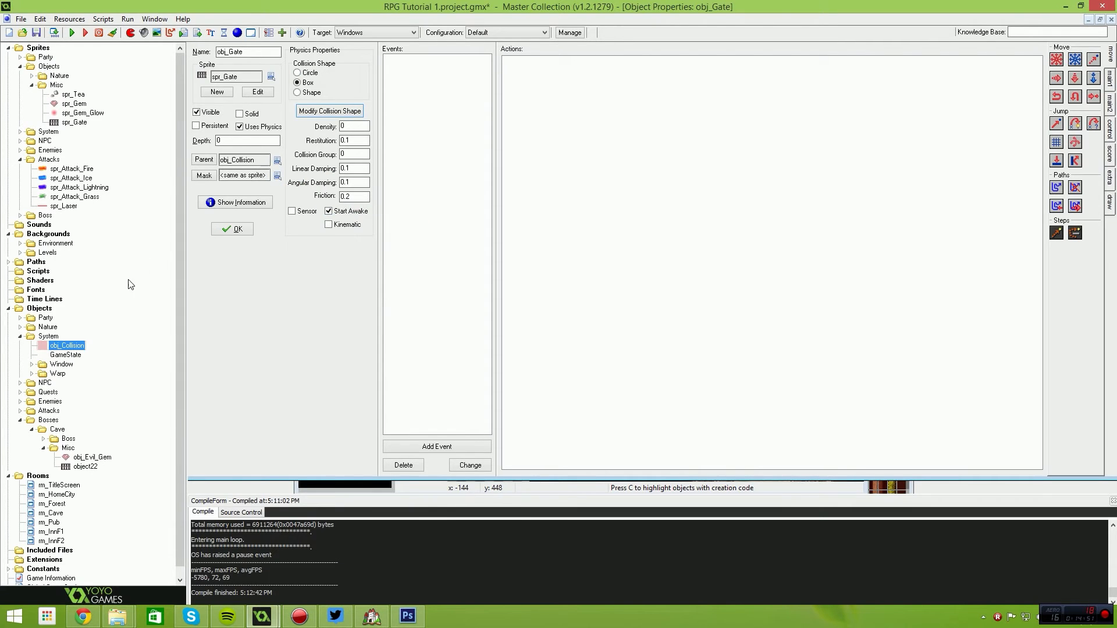
# Review the Draw event code of obj_Collision and confirm the obj_Gate properties
pyautogui.doubleClick(73, 348)
pyautogui.doubleClick(534, 64)
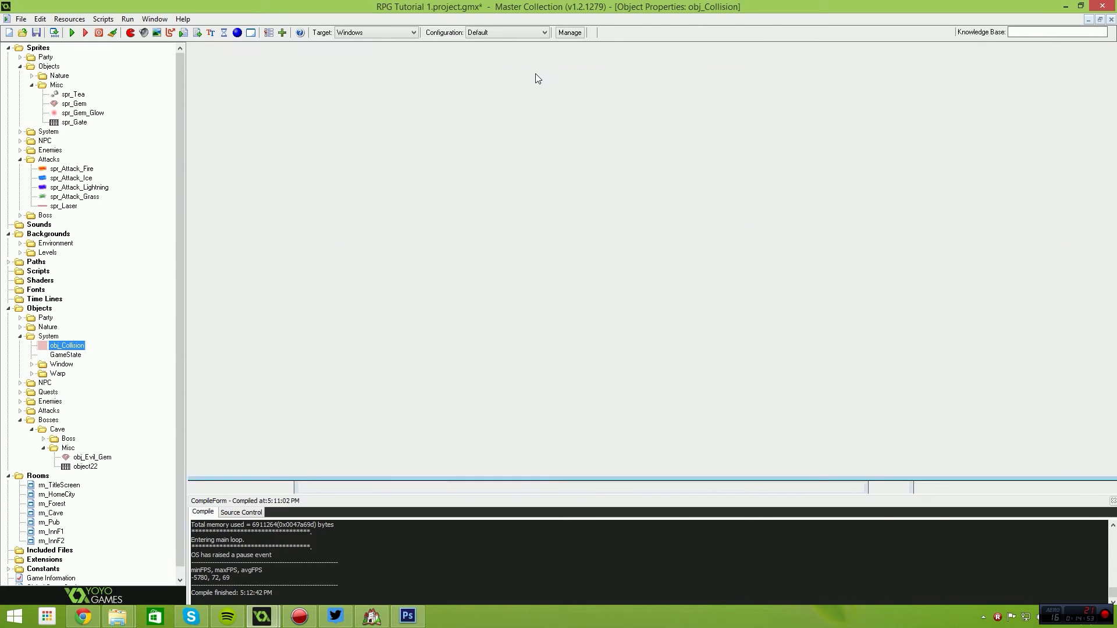
pyautogui.click(335, 219)
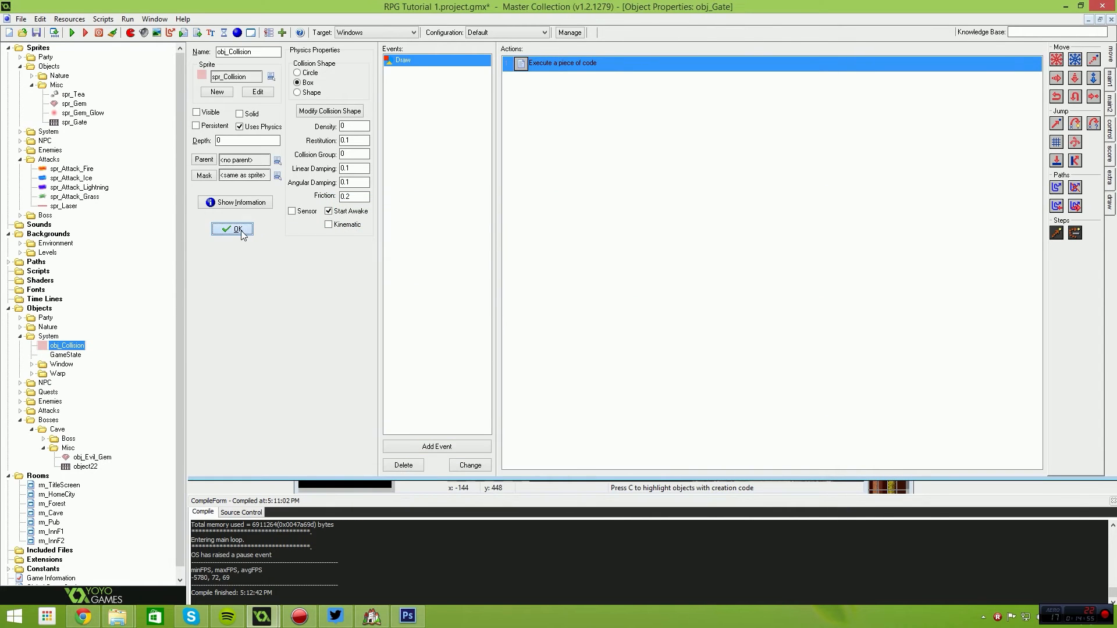
pyautogui.click(228, 229)
pyautogui.click(231, 229)
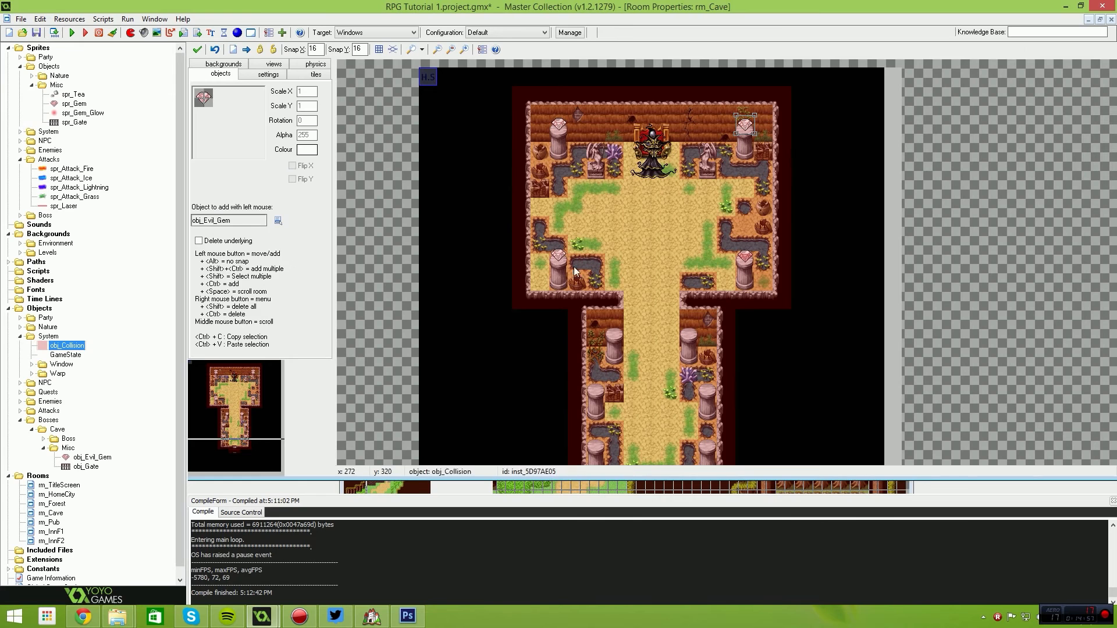
# Place an obj_Gate instance across the corridor entrance in rm_Cave at about x 352, y 416, and inspect its placement
pyautogui.click(280, 221)
pyautogui.moveTo(323, 319)
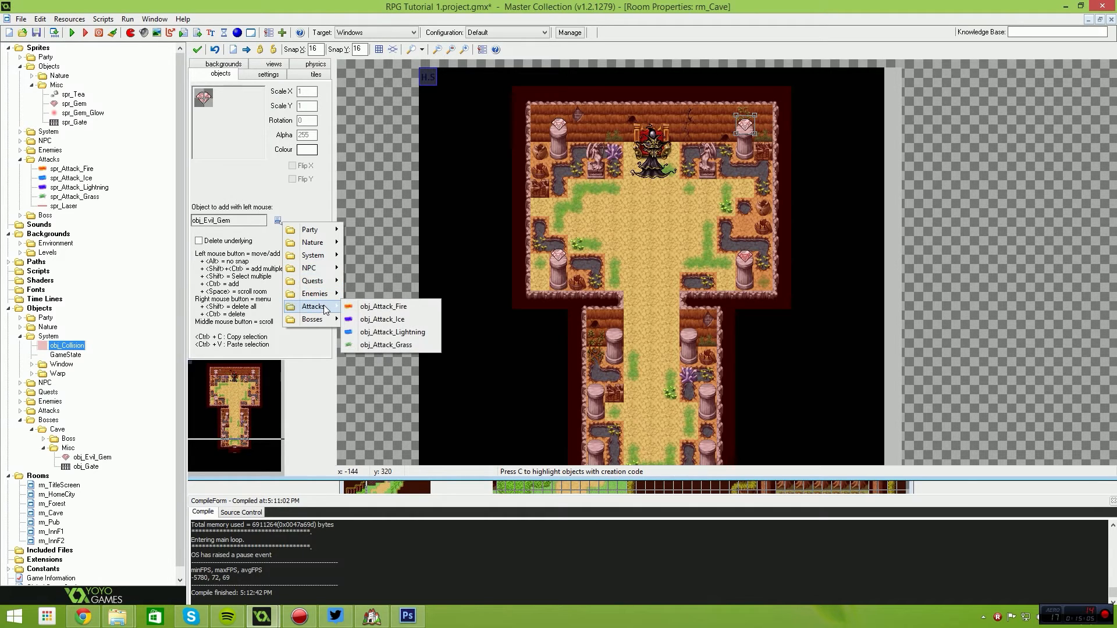
pyautogui.moveTo(367, 319)
pyautogui.moveTo(414, 332)
pyautogui.click(465, 344)
pyautogui.moveTo(642, 328); pyautogui.dragTo(628, 315)
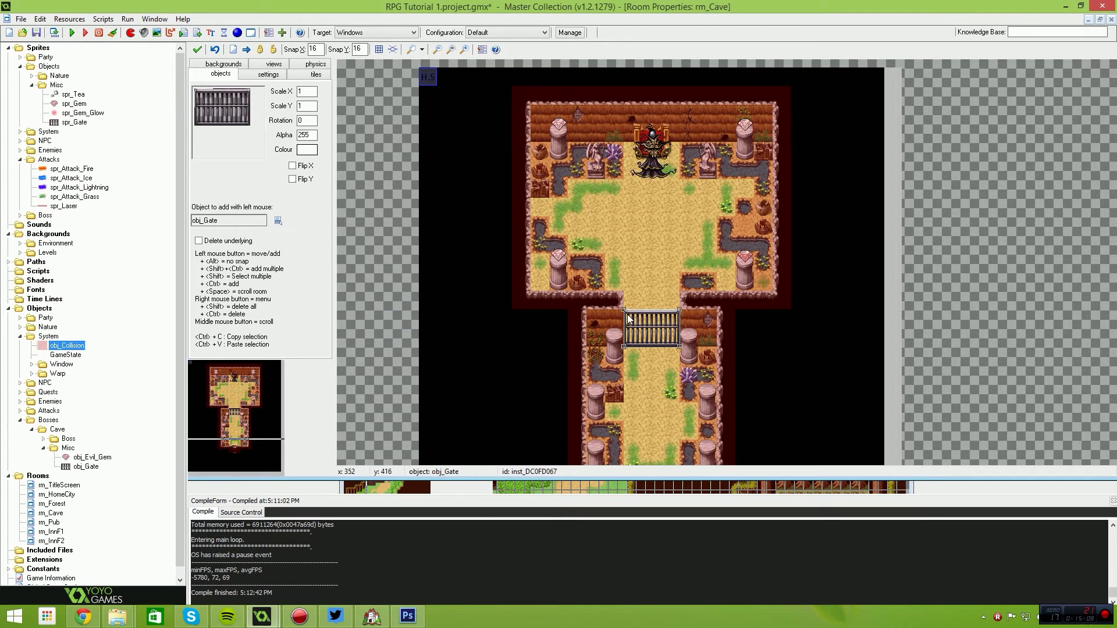
pyautogui.scroll(3, 645, 363)
pyautogui.moveTo(646, 367); pyautogui.dragTo(649, 209, button='middle')
pyautogui.scroll(-2, 567, 286)
pyautogui.scroll(3, 623, 287)
pyautogui.scroll(-1, 606, 303)
pyautogui.scroll(-1, 649, 210)
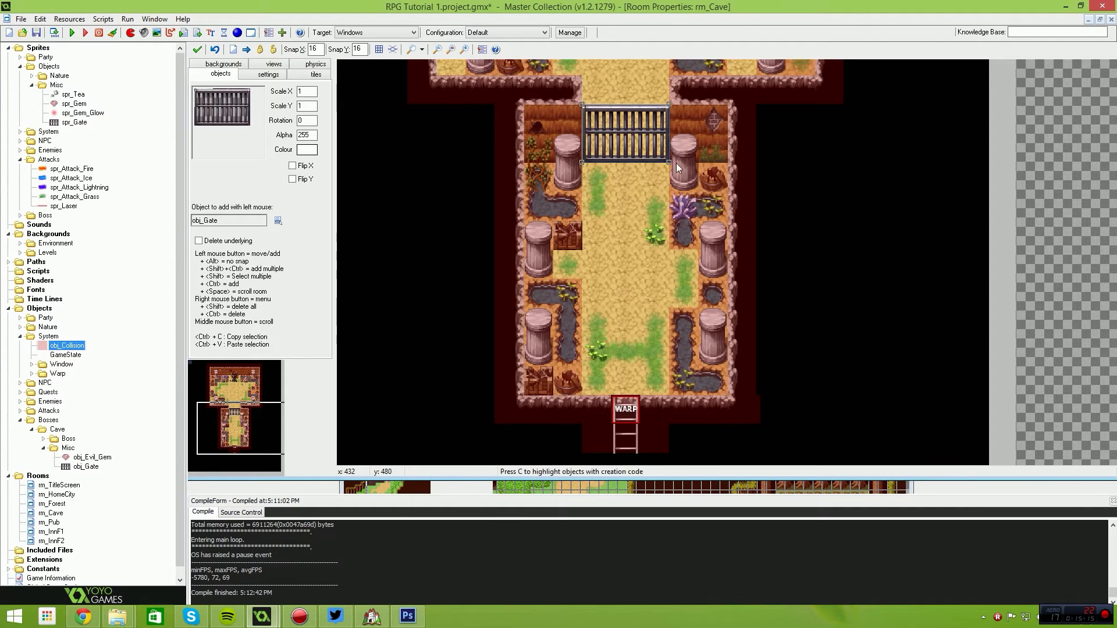
pyautogui.scroll(-1, 641, 182)
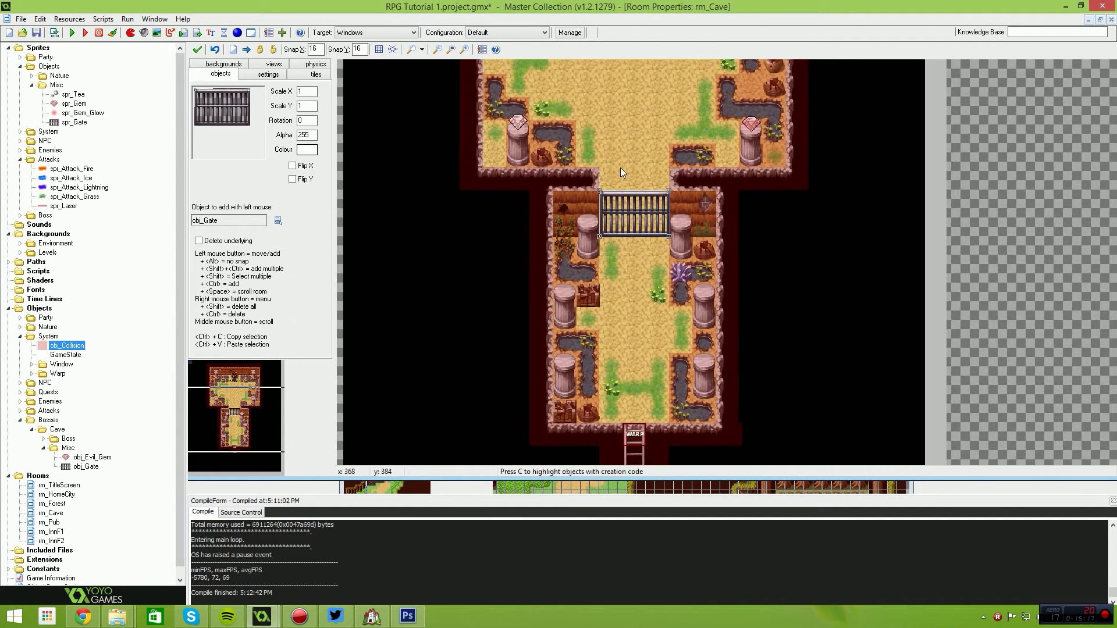
# Make obj_Gate invisible by default and confirm its properties
pyautogui.doubleClick(85, 466)
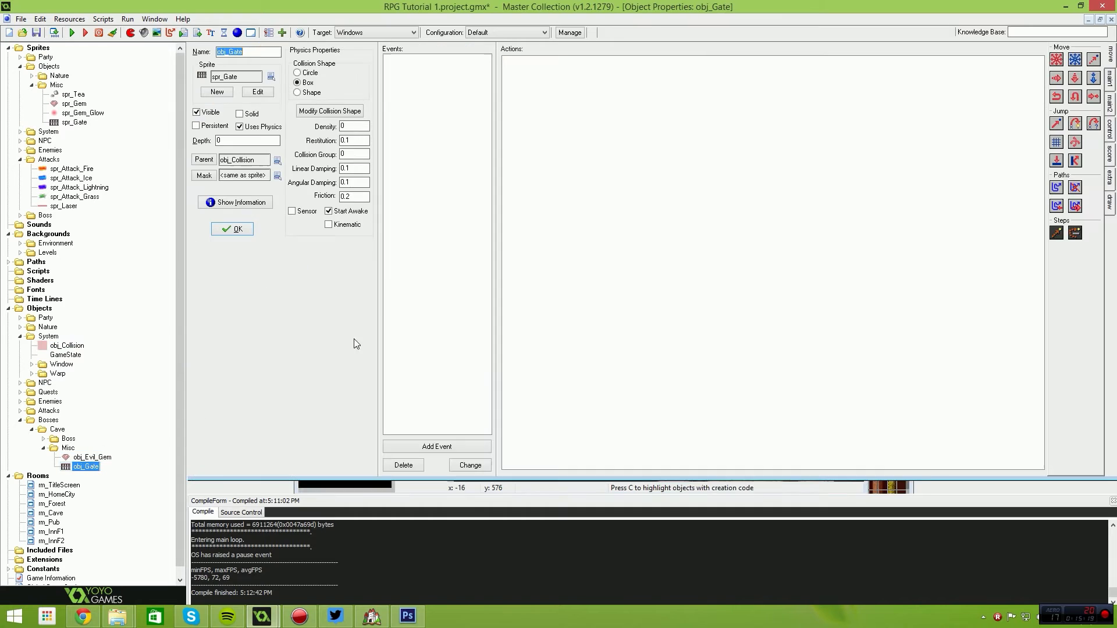
pyautogui.click(196, 112)
pyautogui.click(238, 229)
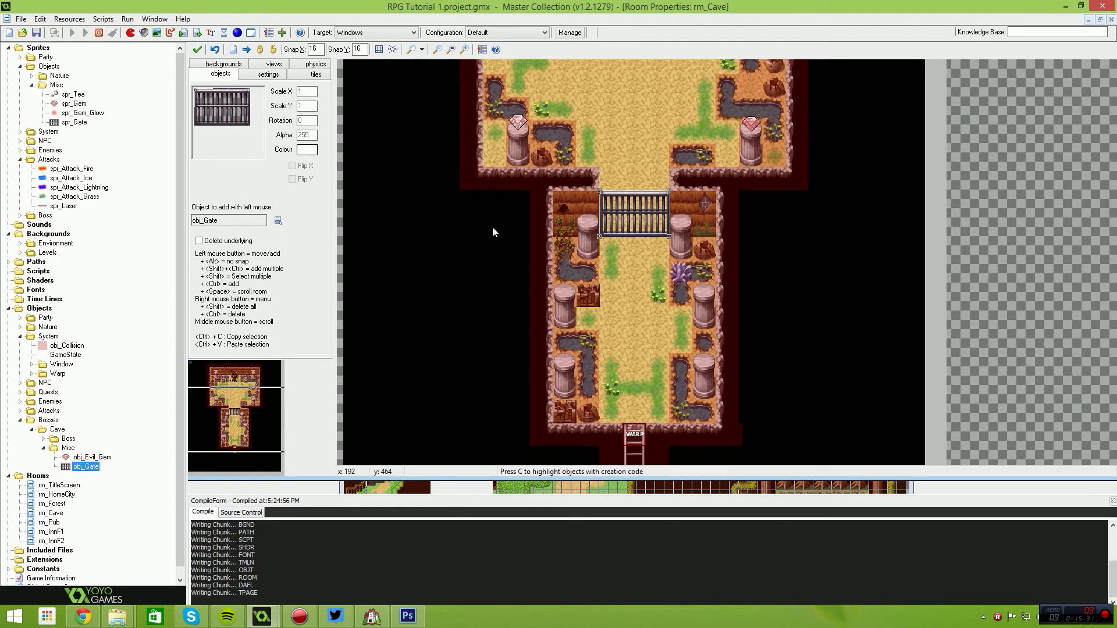
# Test the hidden gate by walking the character around the cave corridor in the running game, and close the game
pyautogui.press('Down')
pyautogui.press('Up')
pyautogui.press('Left')
pyautogui.press('Right')
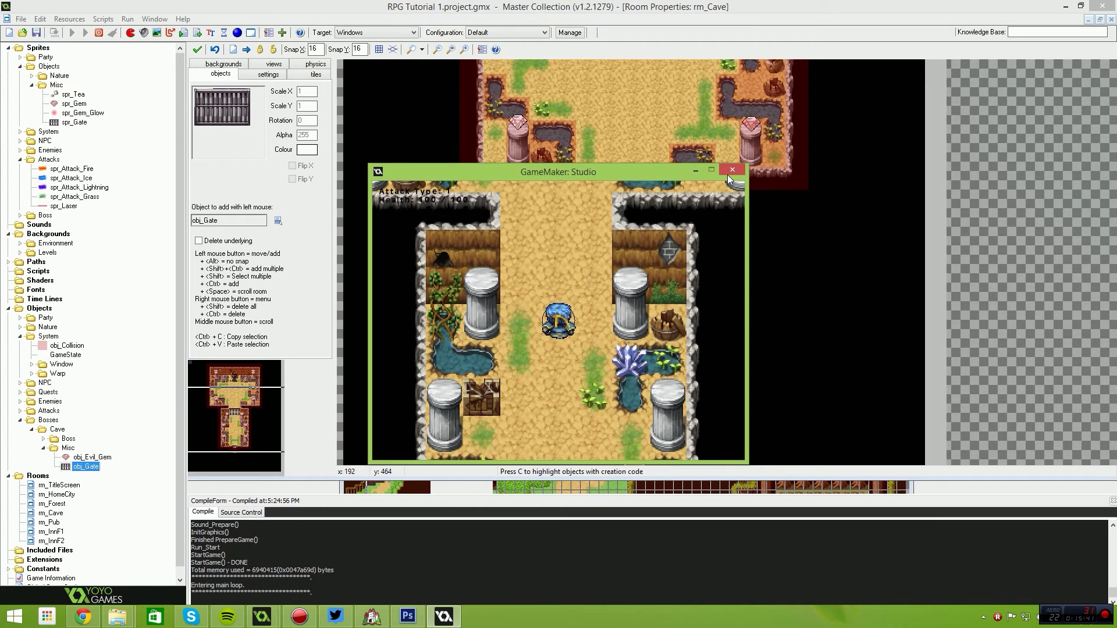
pyautogui.click(732, 170)
# Make obj_Gate visible again and add a Create event to it
pyautogui.doubleClick(93, 468)
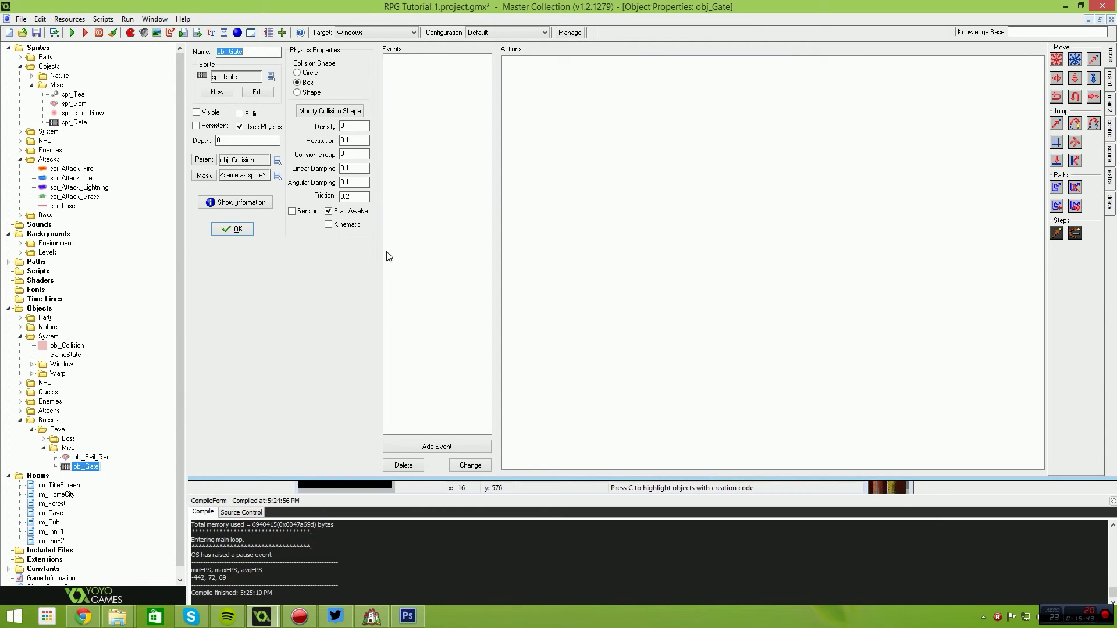
pyautogui.click(213, 114)
pyautogui.click(436, 446)
pyautogui.click(514, 243)
# Add a code action to obj_Gate's Create event containing phy_active = false; and save it
pyautogui.click(1111, 137)
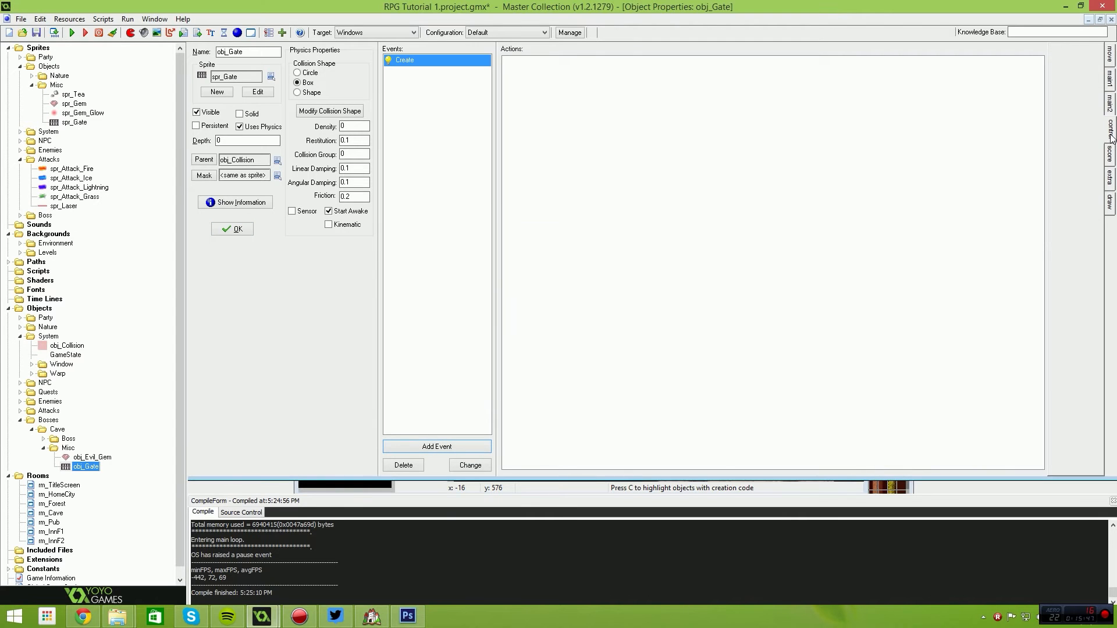
pyautogui.moveTo(1056, 169); pyautogui.dragTo(834, 201)
pyautogui.write('phy_en')
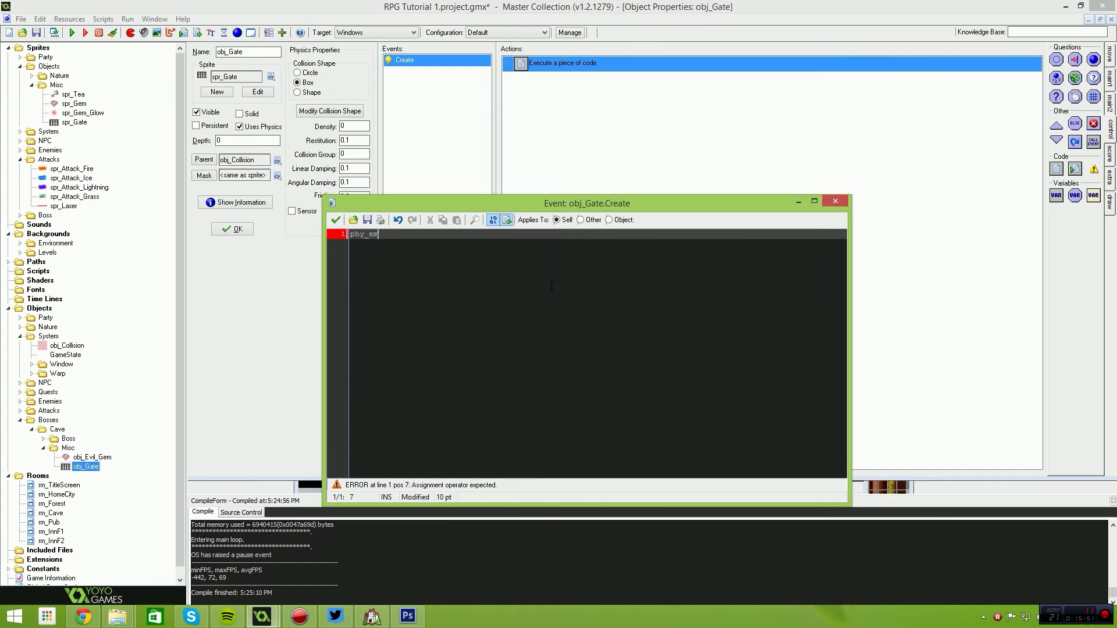
pyautogui.press('BackSpace')
pyautogui.press('BackSpace')
pyautogui.write('active = false;')
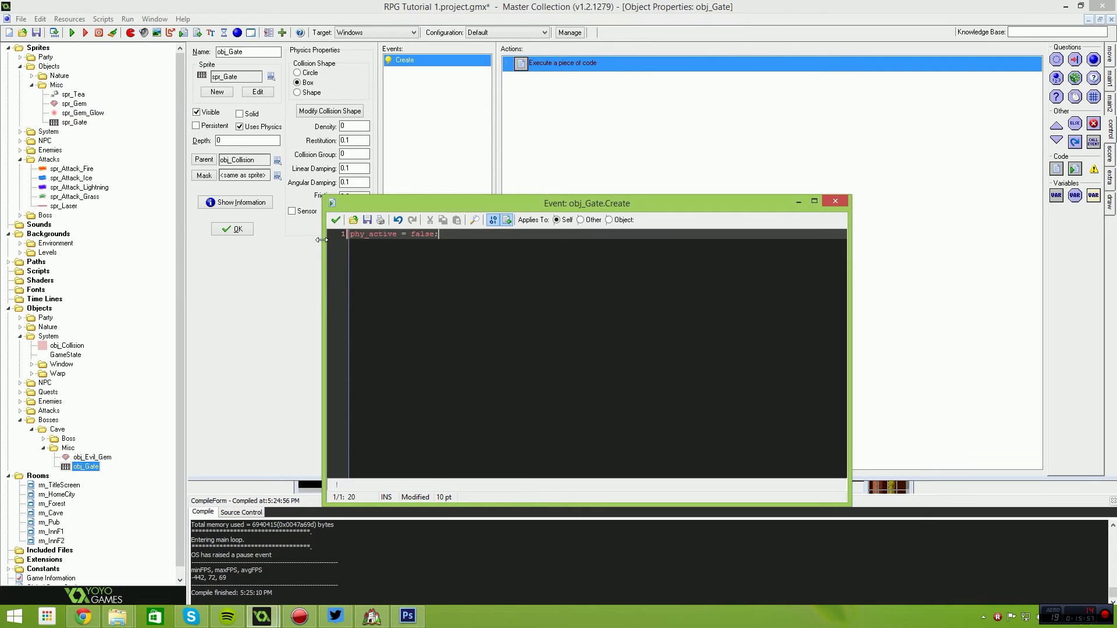
pyautogui.click(336, 219)
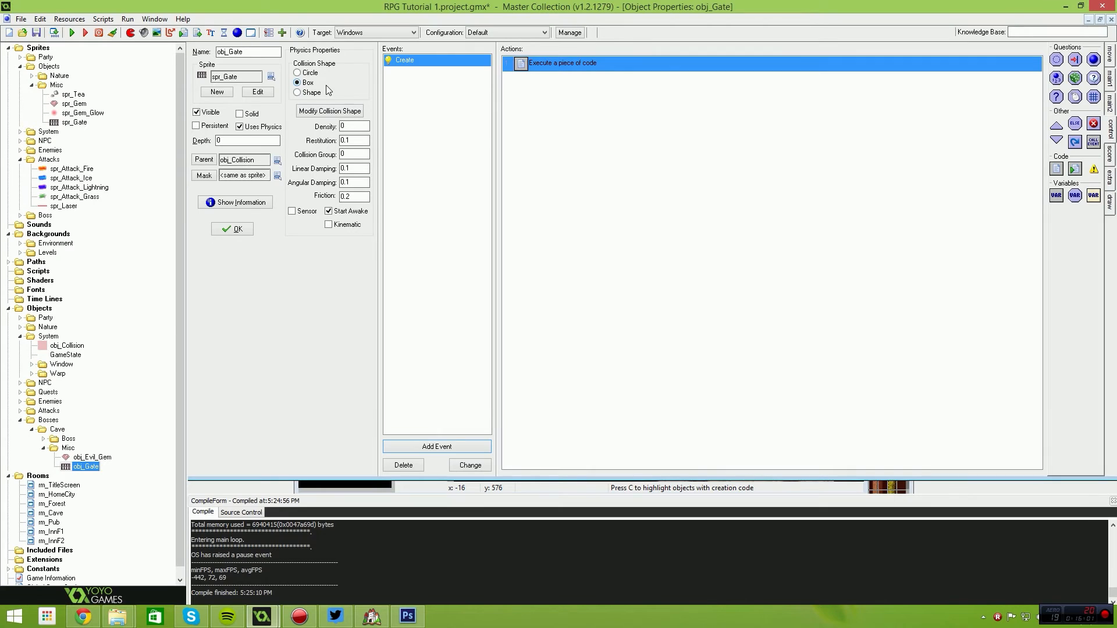
# Duplicate the spr_Enemy_Collision sprite and name the copy spr_Event_Collision
pyautogui.click(44, 440)
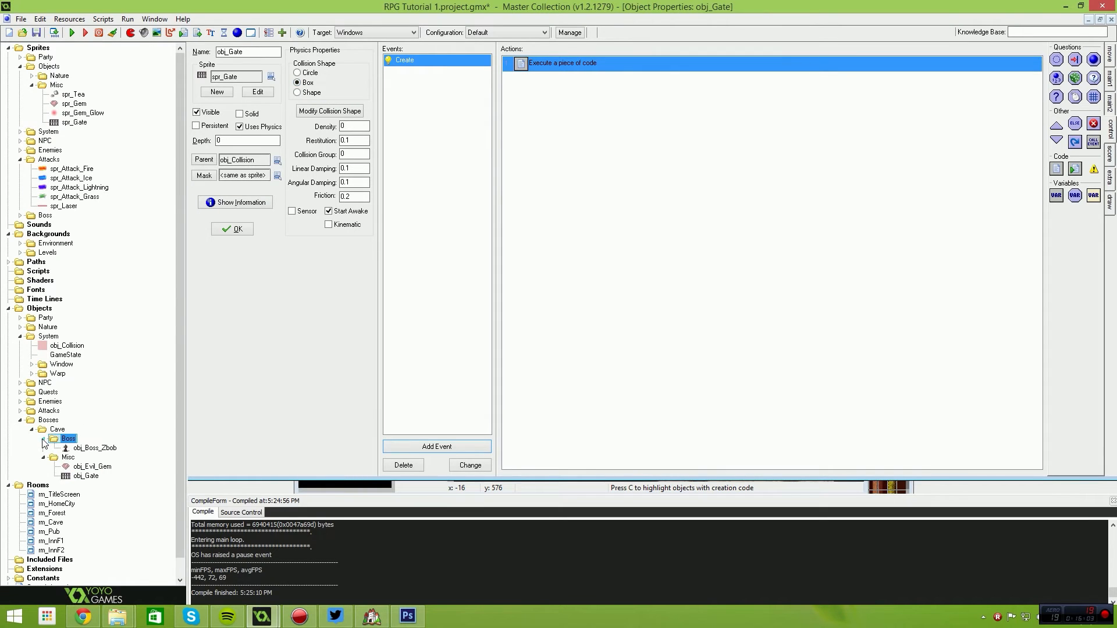
pyautogui.click(44, 438)
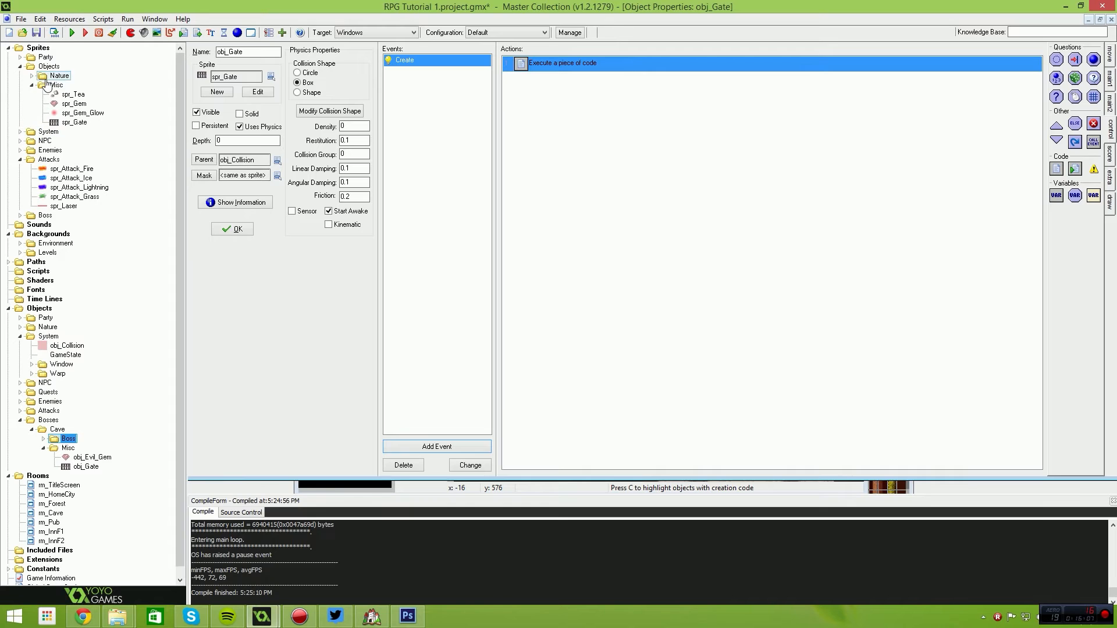
pyautogui.click(22, 132)
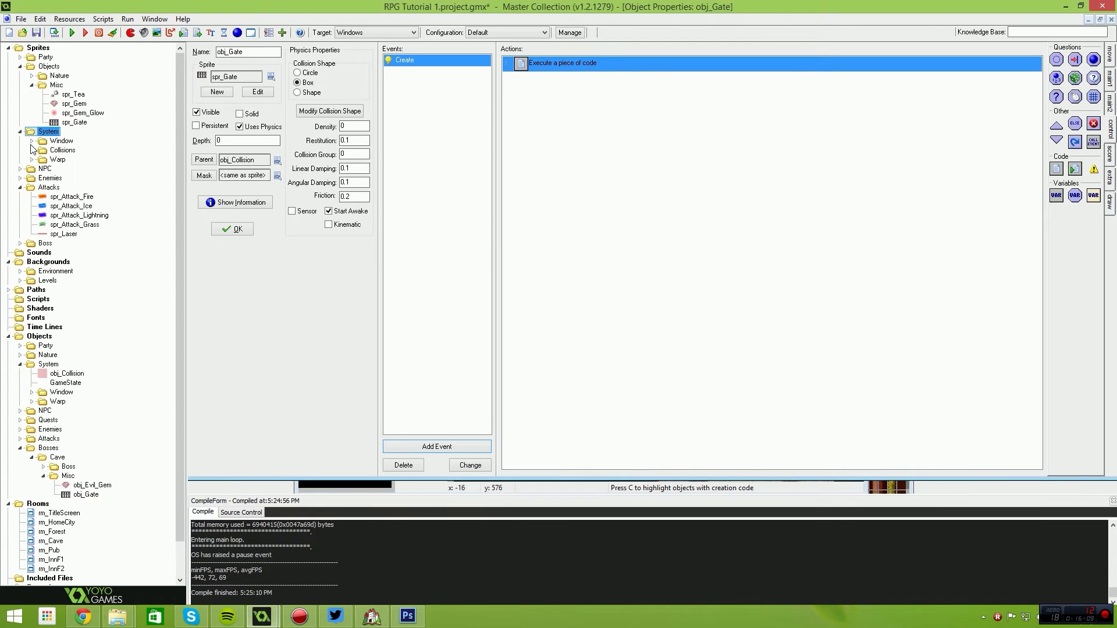
pyautogui.click(33, 151)
pyautogui.rightClick(84, 169)
pyautogui.click(69, 199)
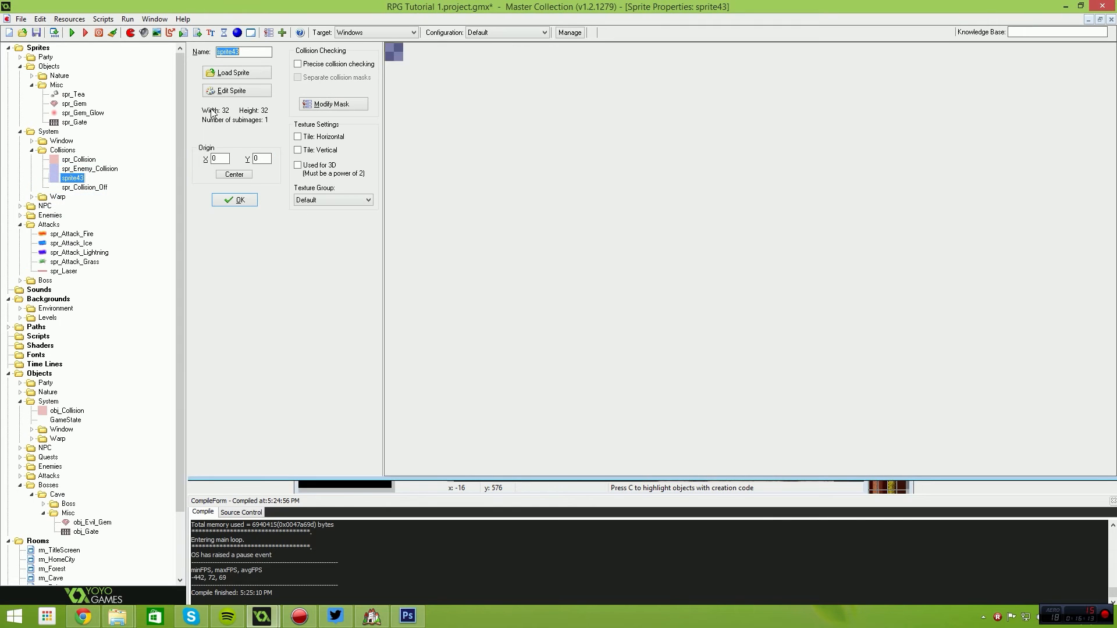
pyautogui.write('spr_')
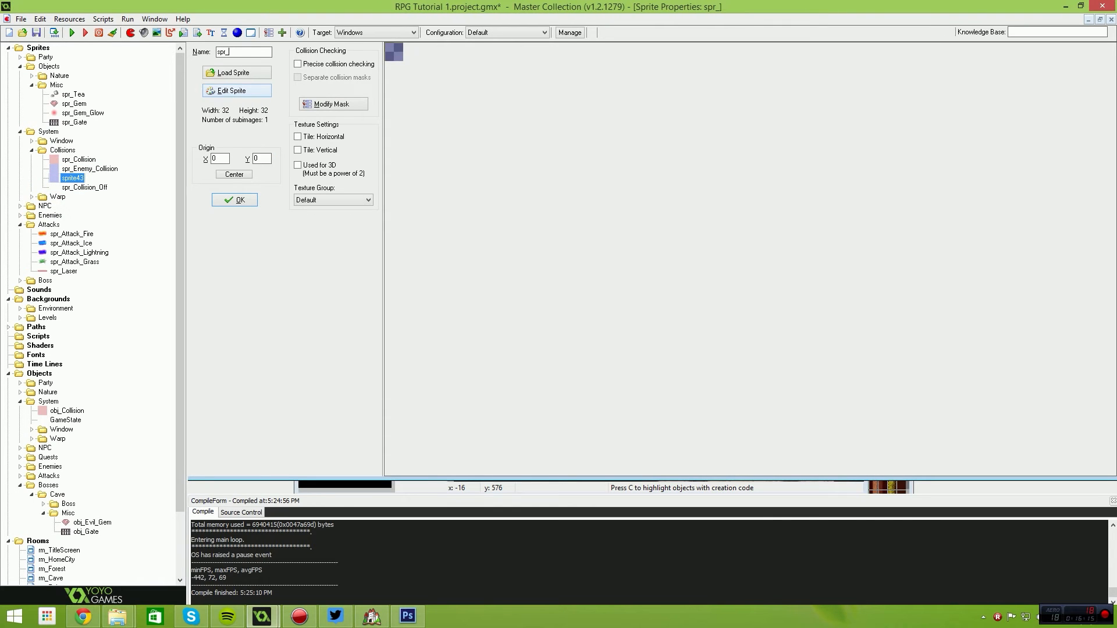
pyautogui.write('Event_Collision')
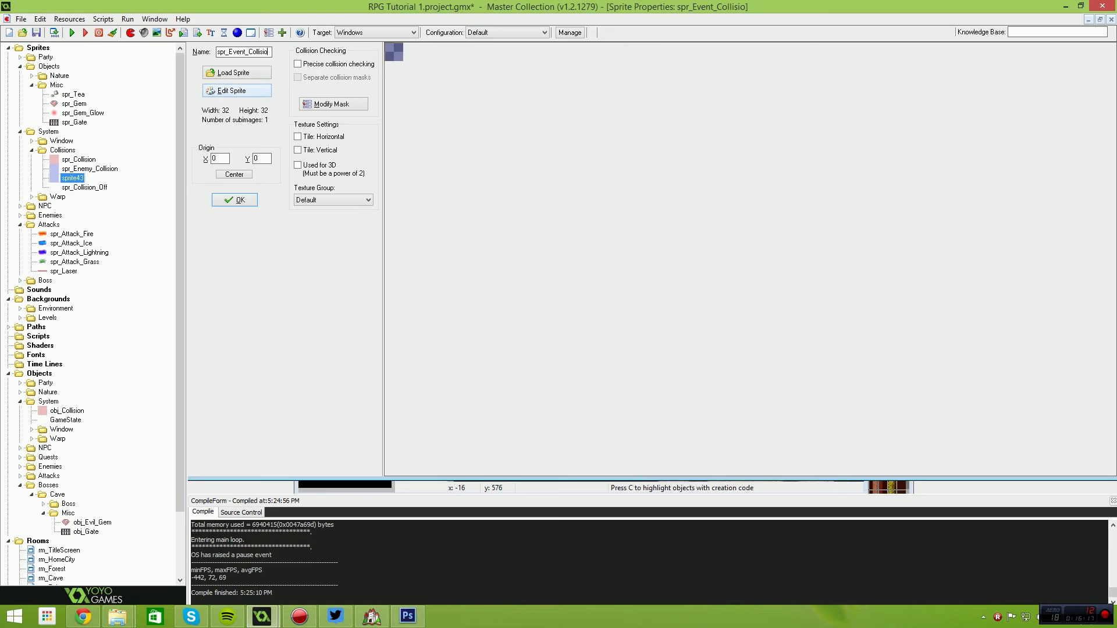
# Colorize the spr_Event_Collision image green with hue 96 and confirm the sprite
pyautogui.click(227, 89)
pyautogui.click(458, 124)
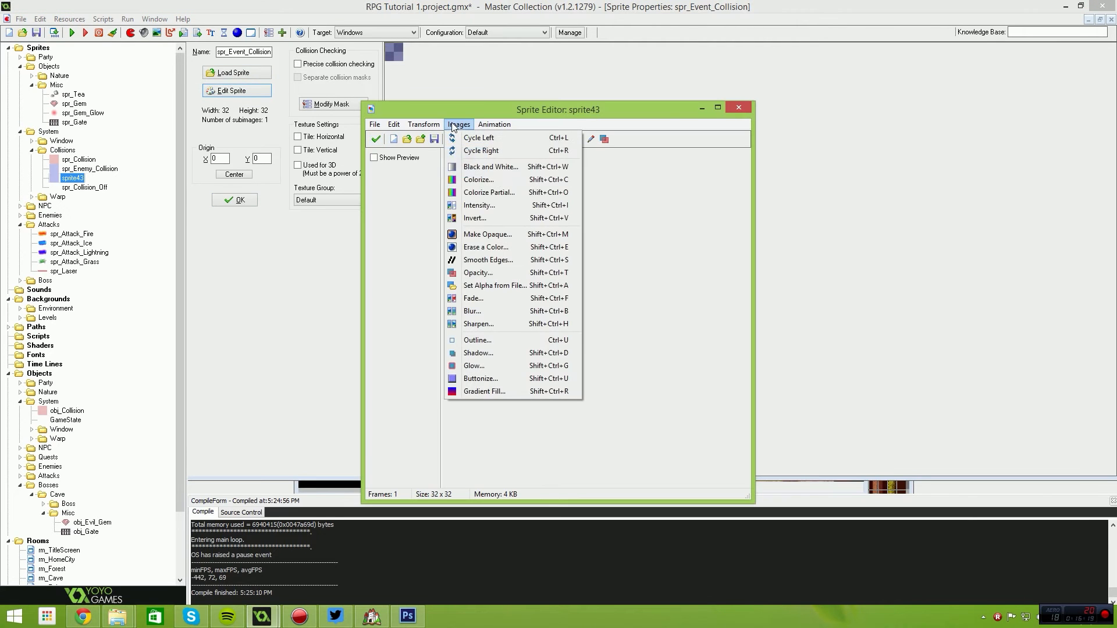
pyautogui.click(478, 179)
pyautogui.moveTo(505, 351); pyautogui.dragTo(530, 345)
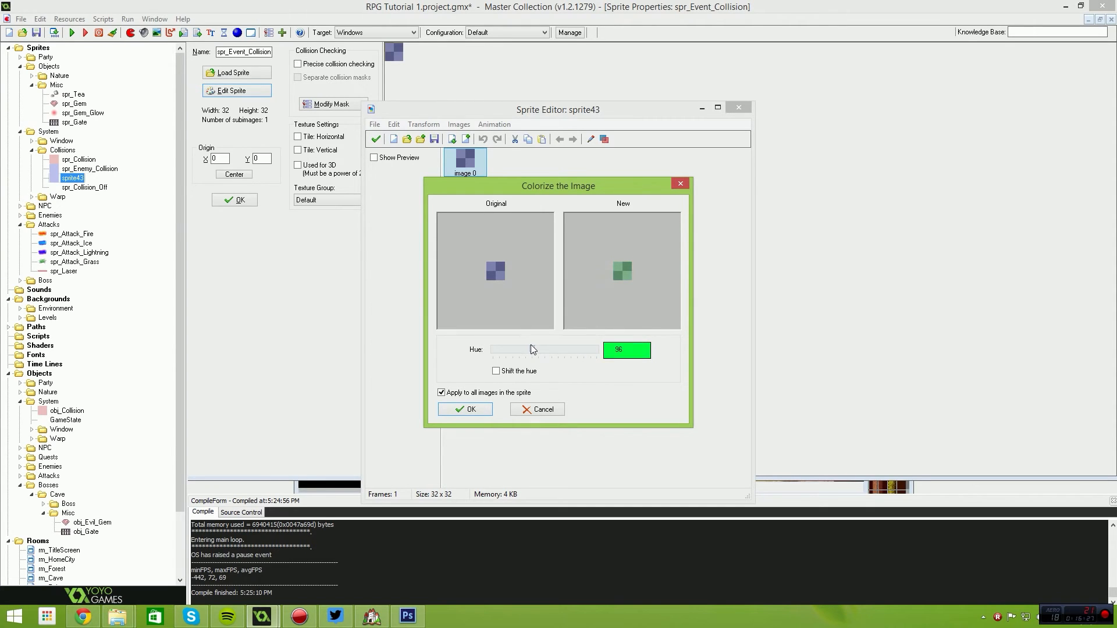
pyautogui.click(466, 409)
pyautogui.click(375, 139)
pyautogui.click(236, 202)
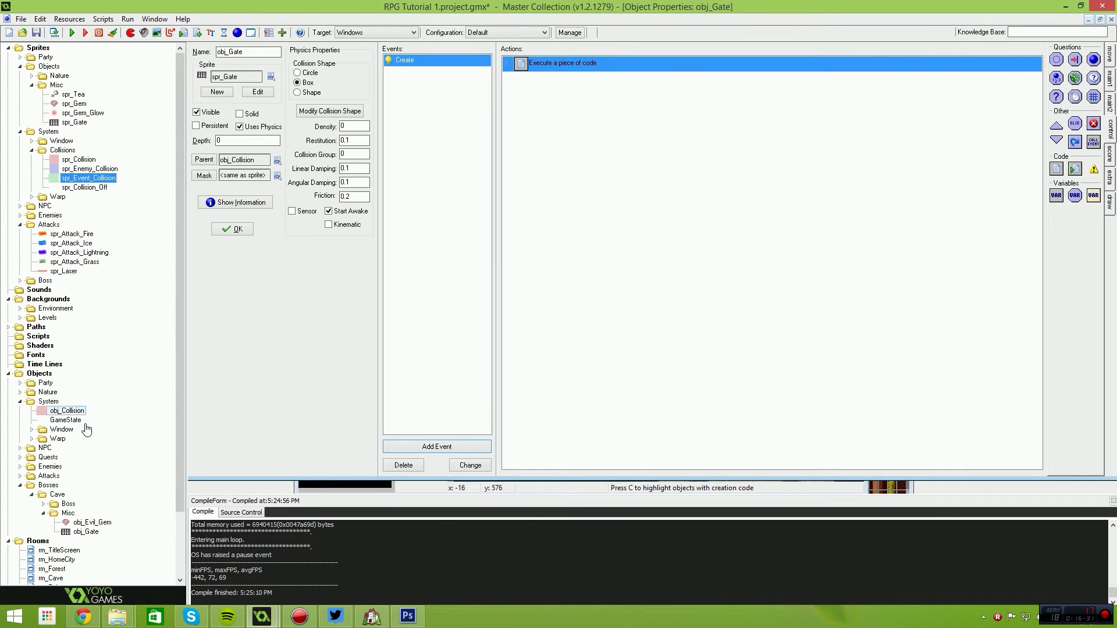
# Create a new object in the Misc folder of the Cave bosses and name it obj_Start_Boss
pyautogui.scroll(-2, 180, 430)
pyautogui.rightClick(66, 466)
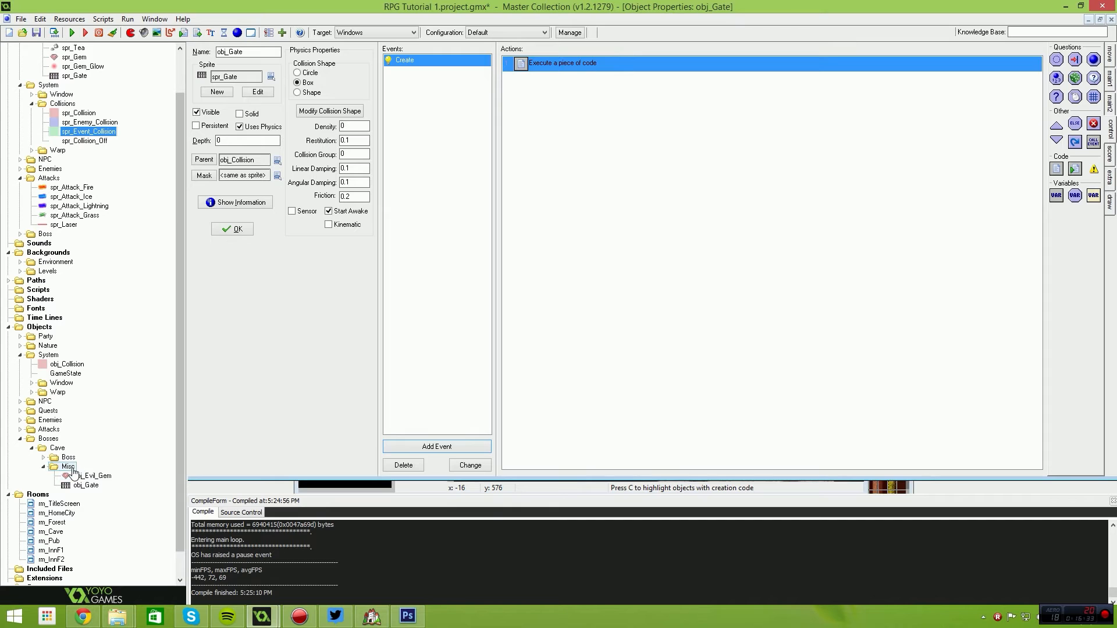
pyautogui.click(61, 475)
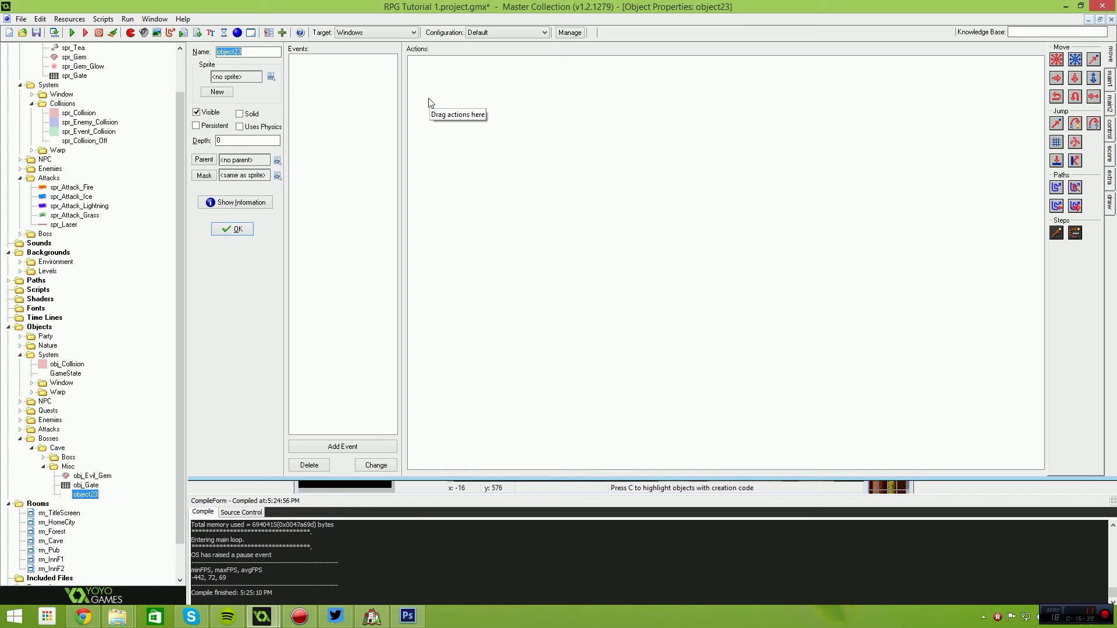
pyautogui.write('start')
pyautogui.write('obj_Start_Boxx')
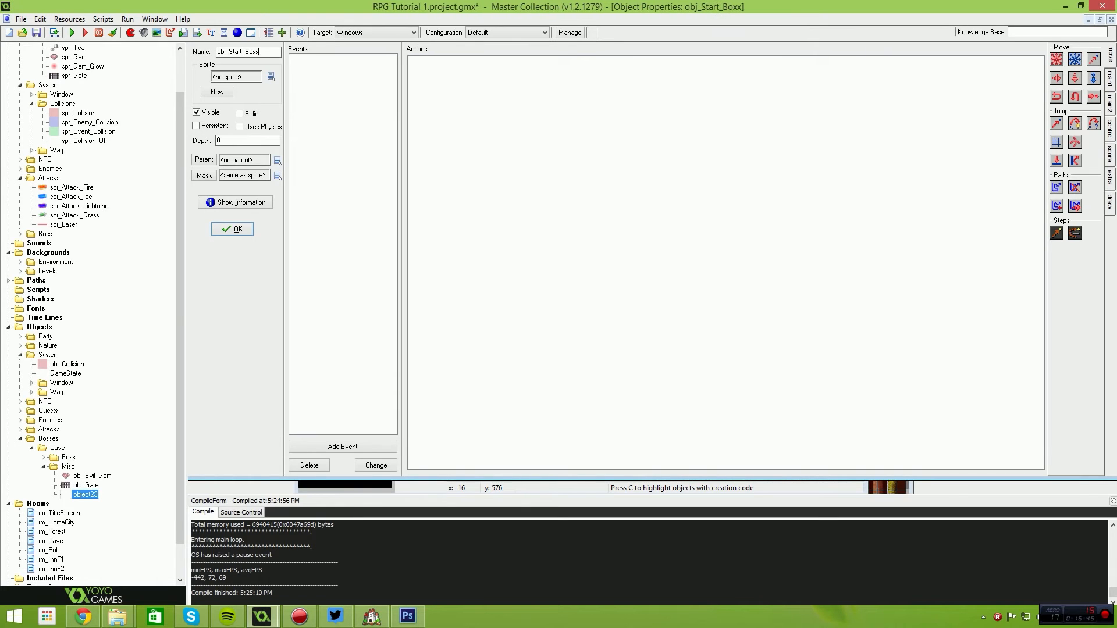
pyautogui.press('BackSpace')
pyautogui.press('BackSpace')
pyautogui.write('ss')
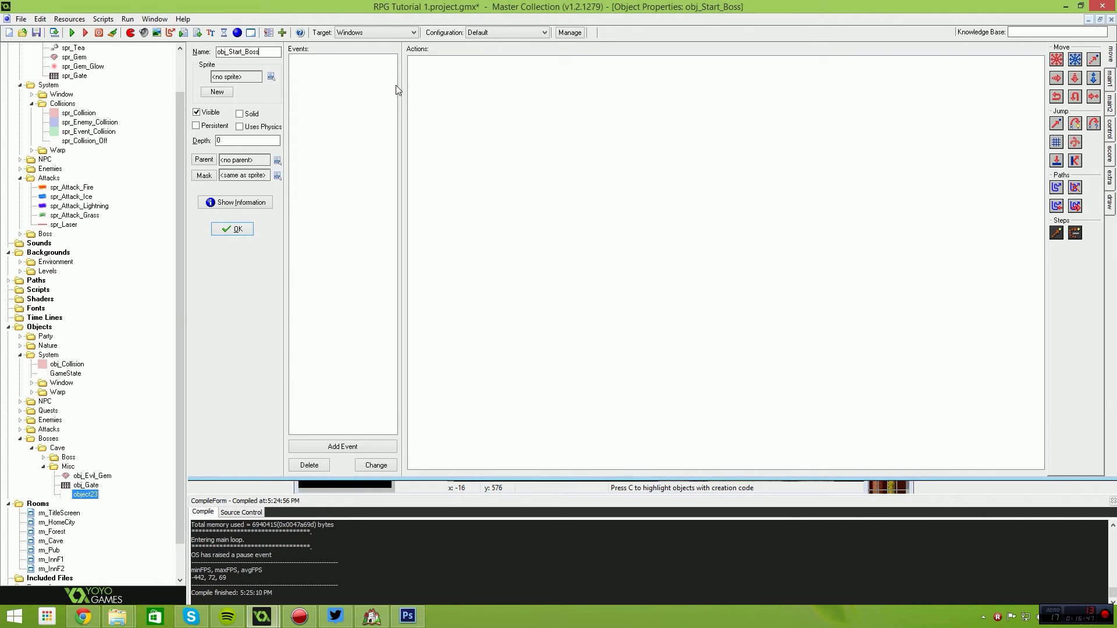
# Assign the spr_Event_Collision sprite to obj_Start_Boss and confirm the object
pyautogui.click(274, 77)
pyautogui.moveTo(318, 106)
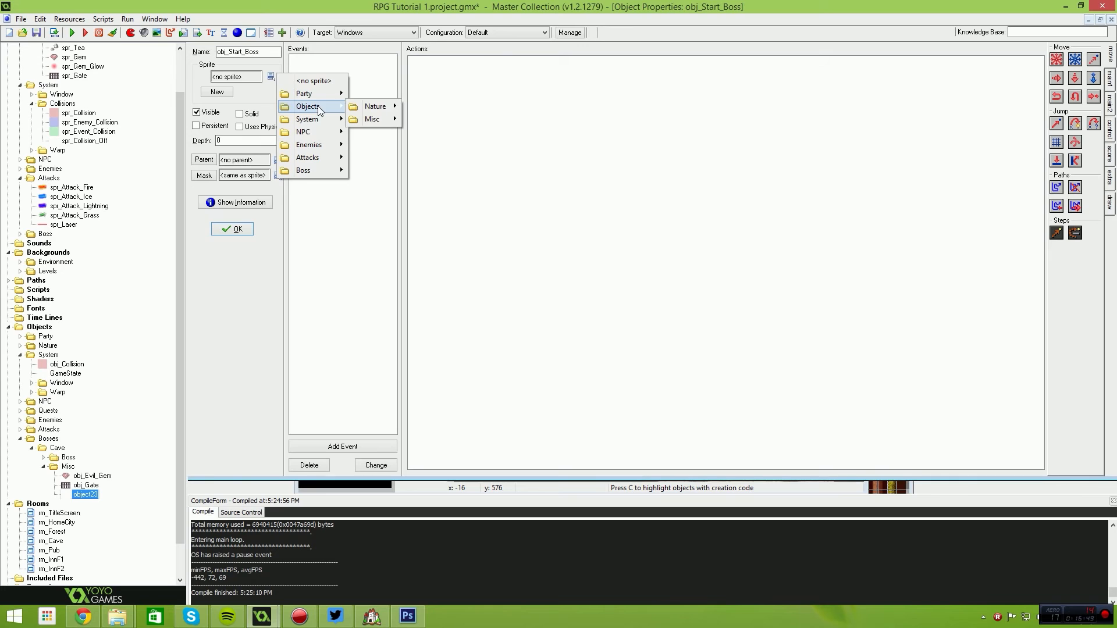
pyautogui.click(435, 143)
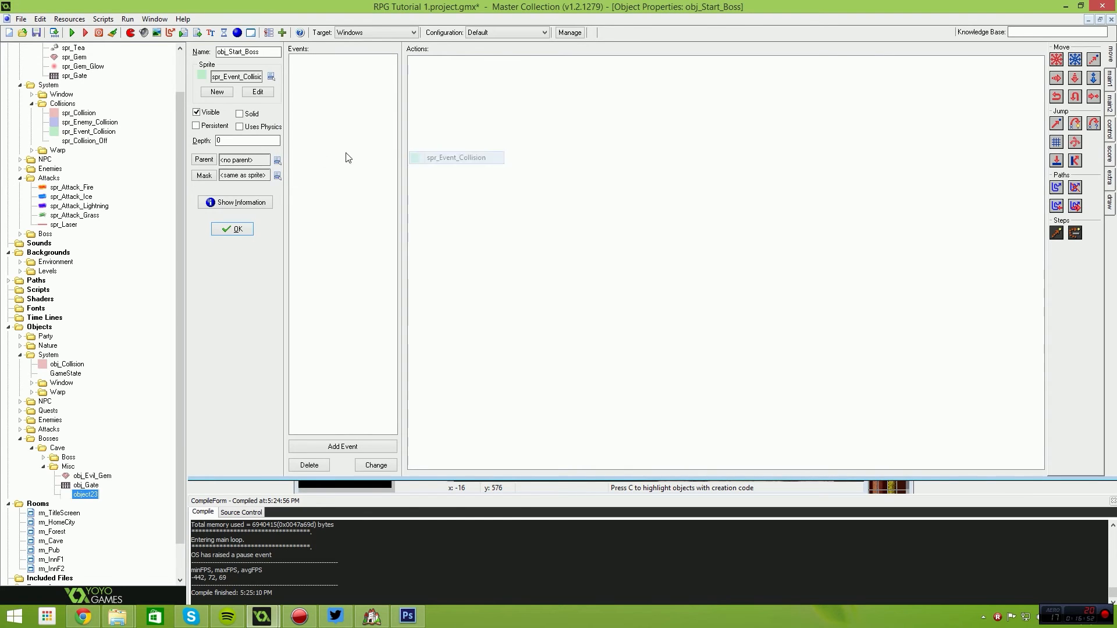
pyautogui.click(232, 229)
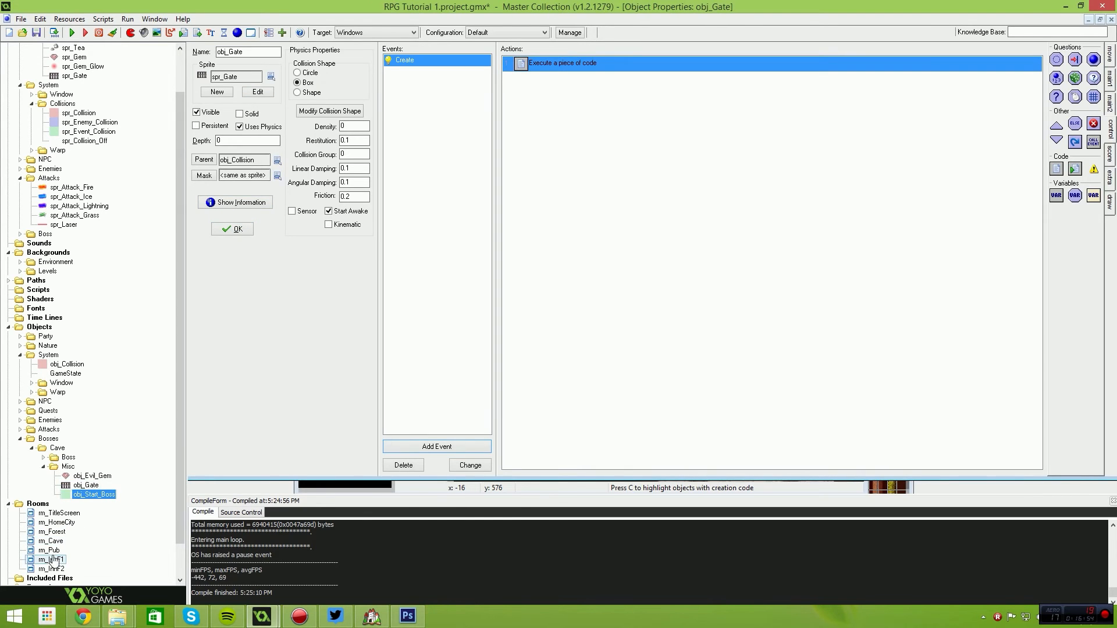
# Place an obj_Start_Boss instance in rm_Cave in the opening just above the gate
pyautogui.doubleClick(53, 542)
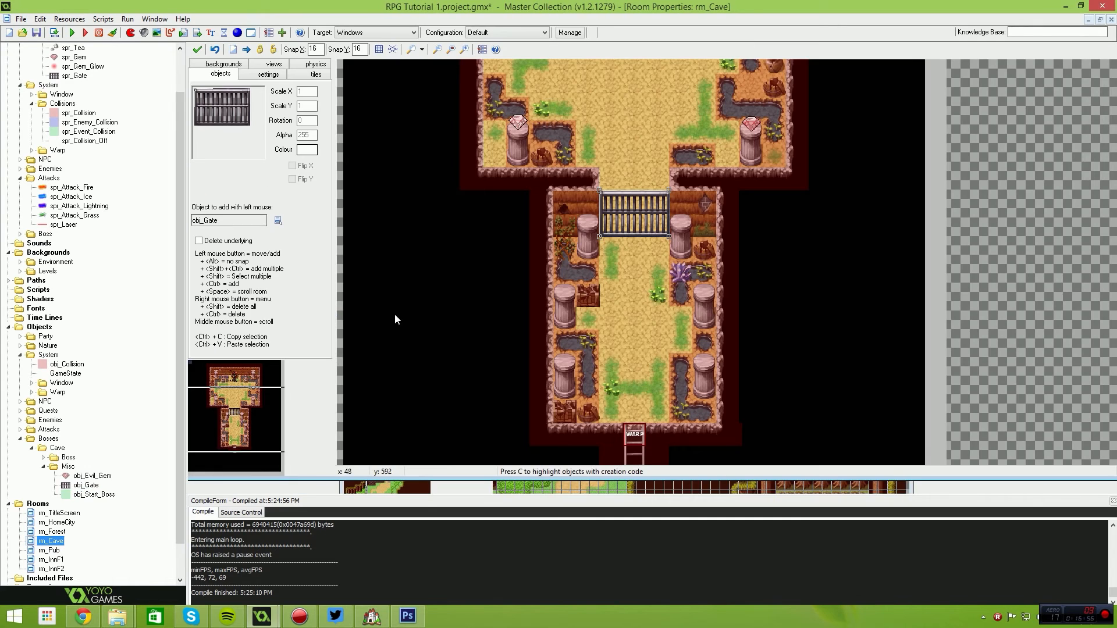
pyautogui.keyDown('ctrl'); pyautogui.scroll(2, 595, 165); pyautogui.keyUp('ctrl')
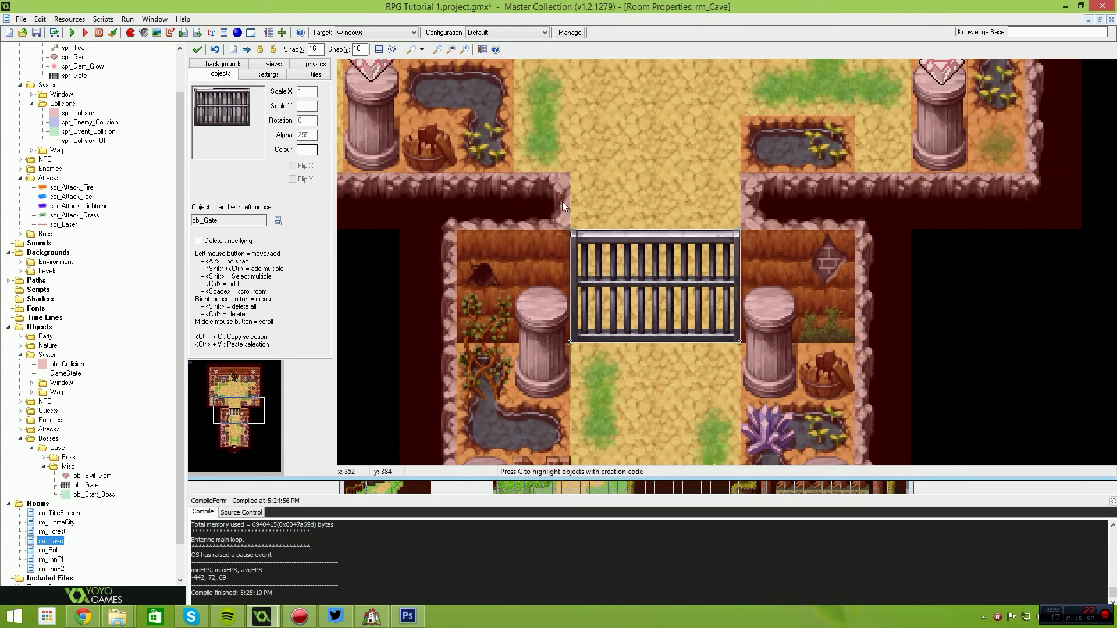
pyautogui.click(278, 220)
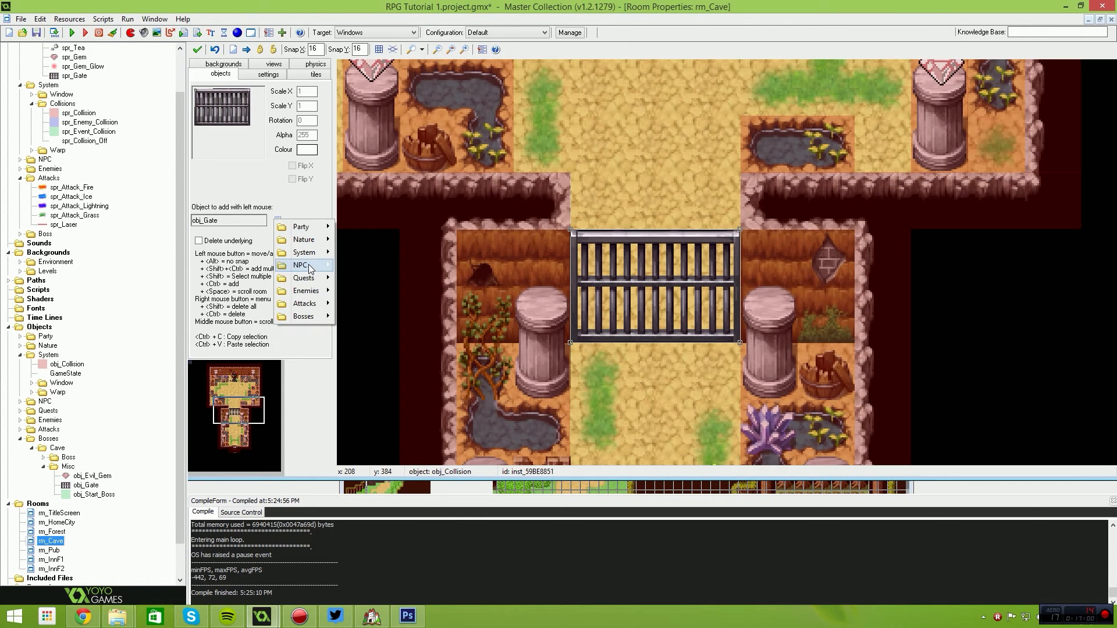
pyautogui.moveTo(313, 252)
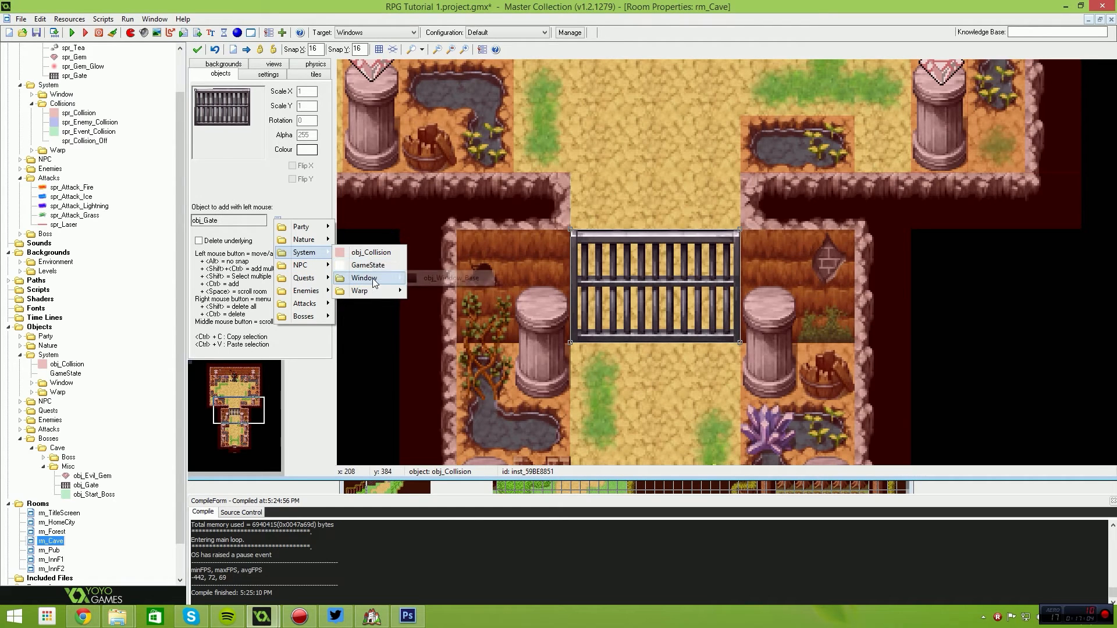
pyautogui.moveTo(308, 314)
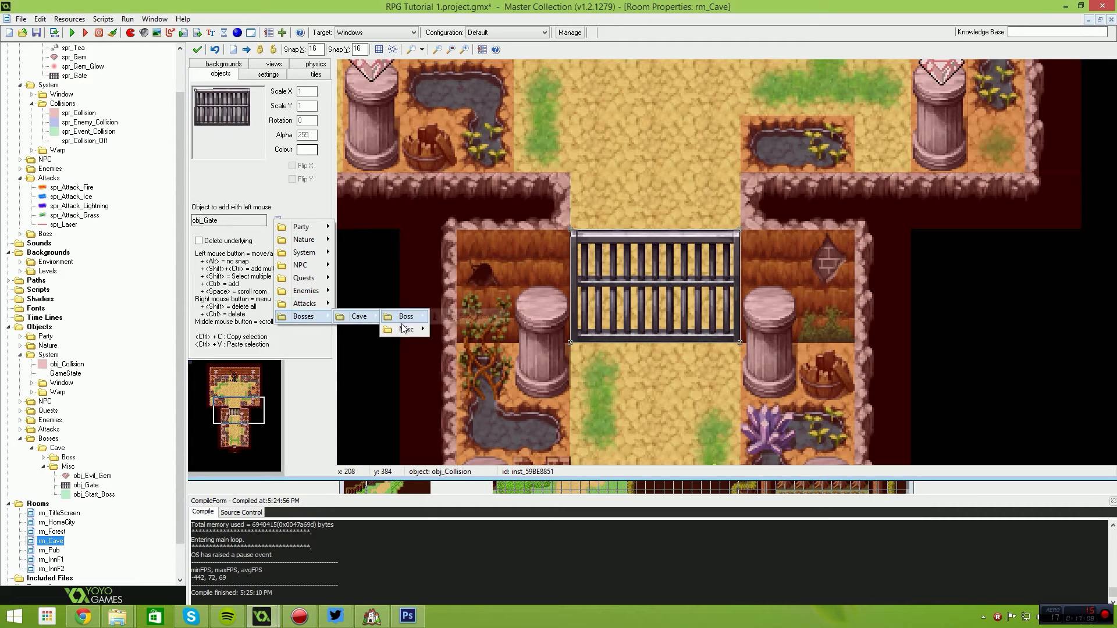
pyautogui.click(463, 356)
pyautogui.click(593, 162)
pyautogui.moveTo(593, 157); pyautogui.dragTo(594, 141)
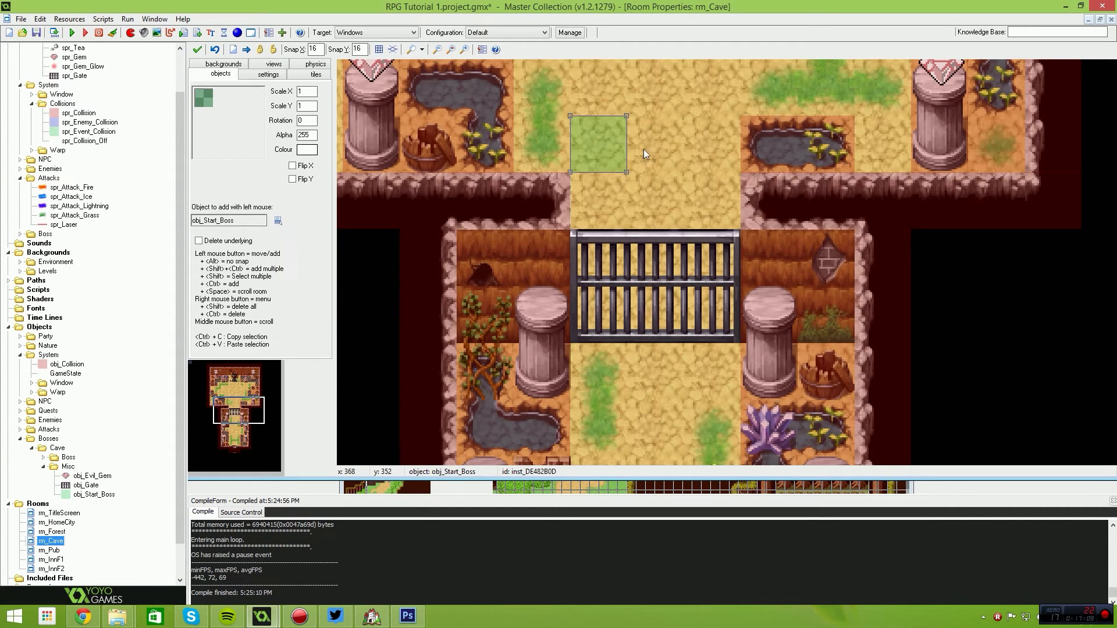
# Position the obj_Start_Boss instance one tile above the gate and stretch it to scale X 3 across the full opening
pyautogui.moveTo(645, 141); pyautogui.dragTo(636, 182, button='middle')
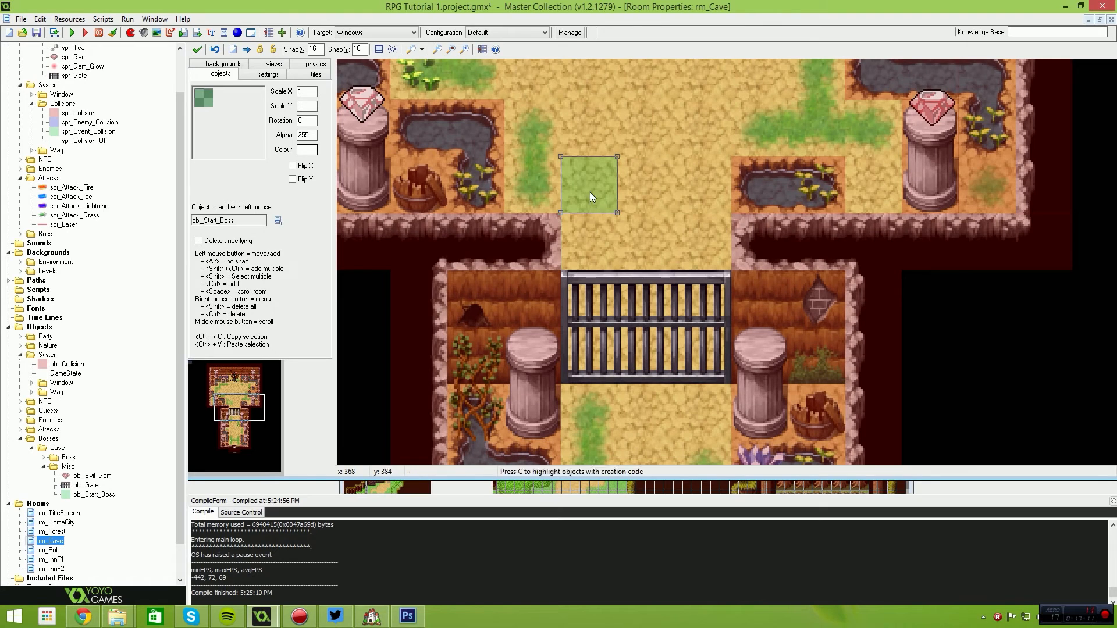
pyautogui.moveTo(591, 201); pyautogui.dragTo(588, 244)
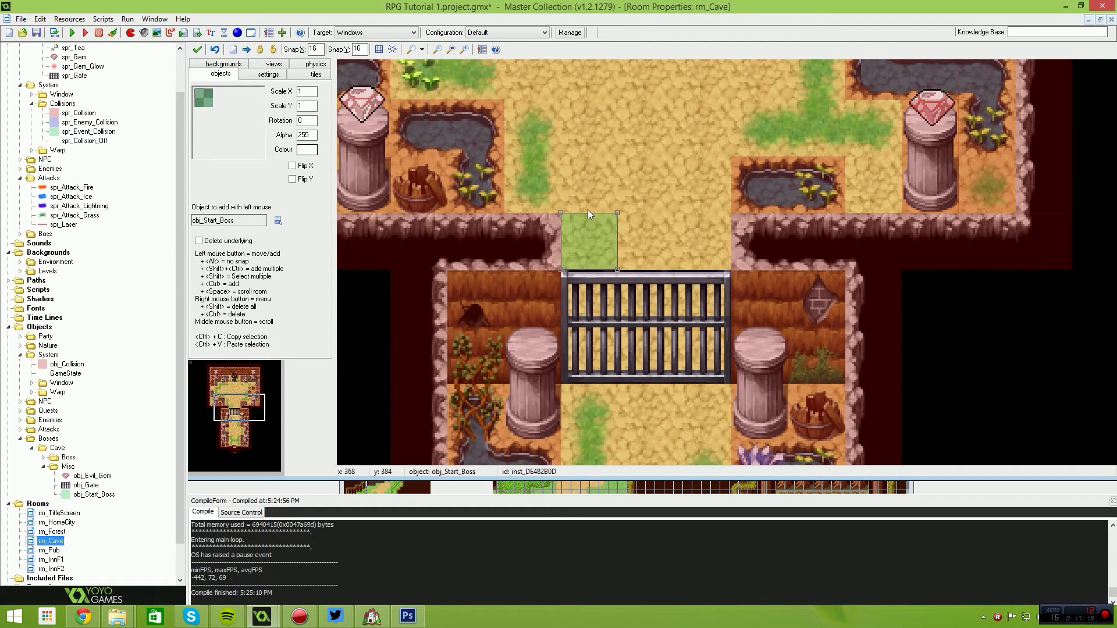
pyautogui.moveTo(588, 211); pyautogui.dragTo(589, 180)
pyautogui.moveTo(626, 216); pyautogui.dragTo(733, 215)
pyautogui.rightClick(658, 184)
pyautogui.click(675, 192)
pyautogui.click(598, 185)
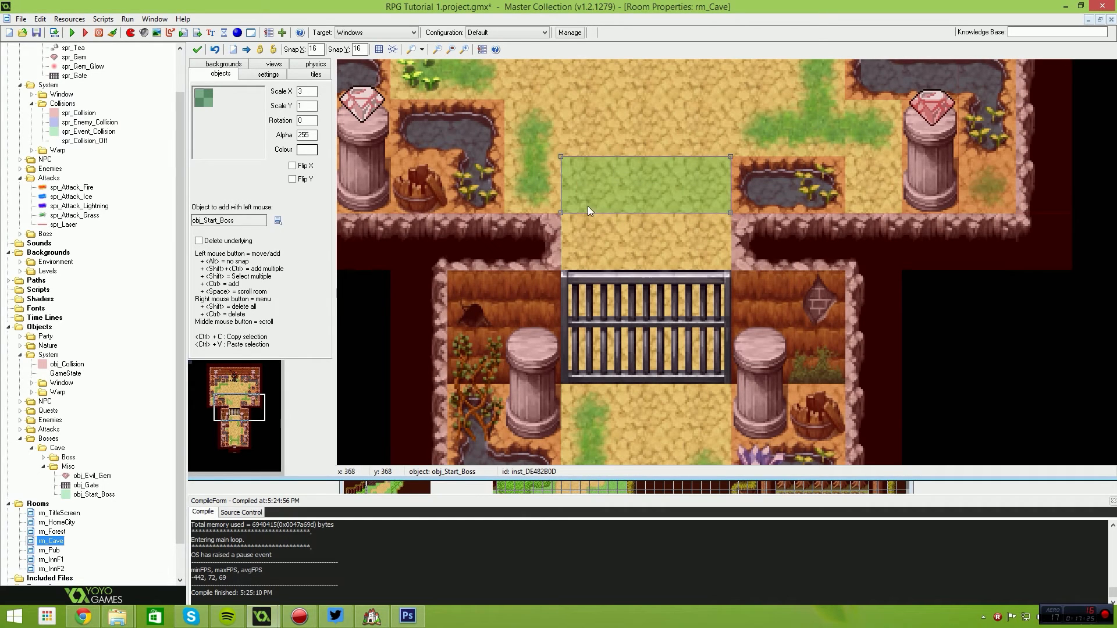
# Examine the layout of the gate and the boss trigger area between the corridor and the boss chamber in rm_Cave
pyautogui.moveTo(664, 228); pyautogui.dragTo(662, 280, button='middle')
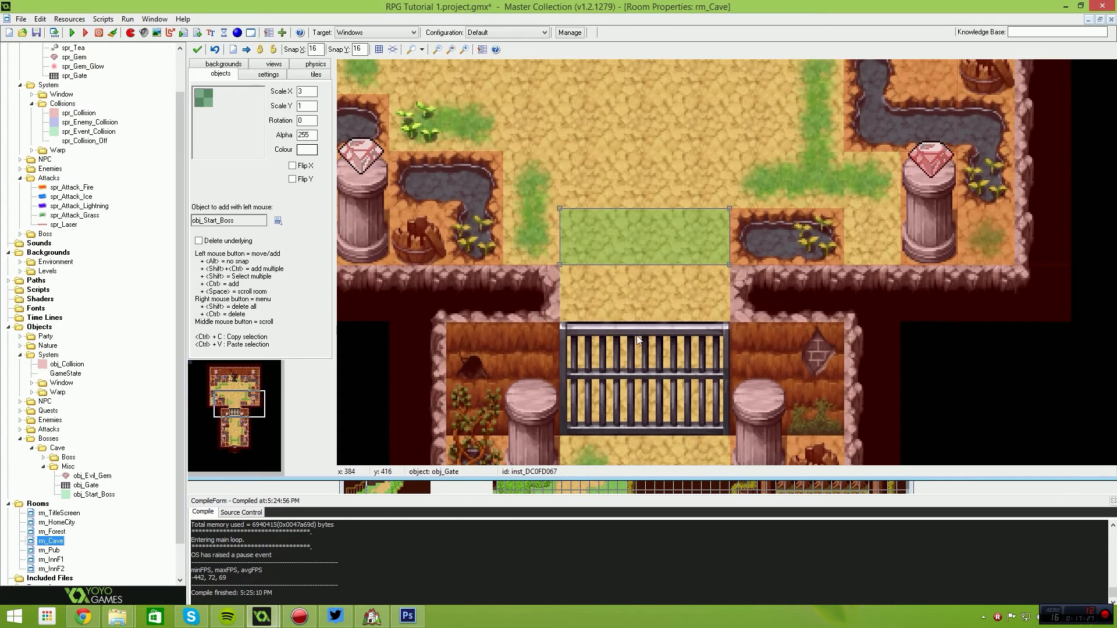
pyautogui.scroll(-1, 634, 331)
pyautogui.moveTo(642, 323); pyautogui.dragTo(649, 216, button='middle')
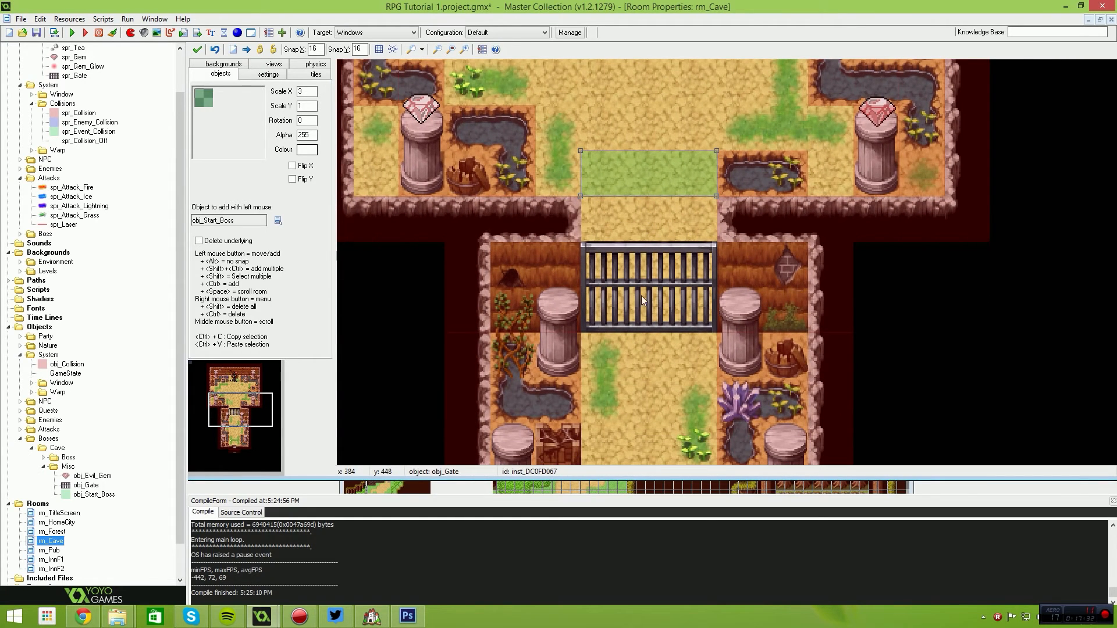
pyautogui.scroll(3, 620, 250)
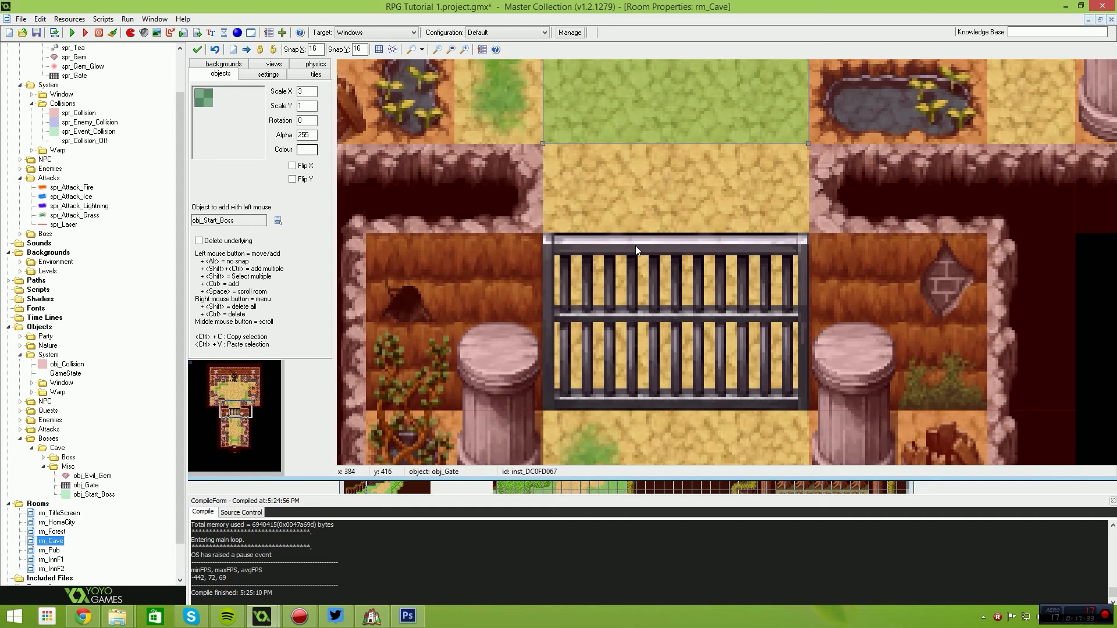
pyautogui.scroll(-2, 635, 245)
pyautogui.scroll(-3, 636, 246)
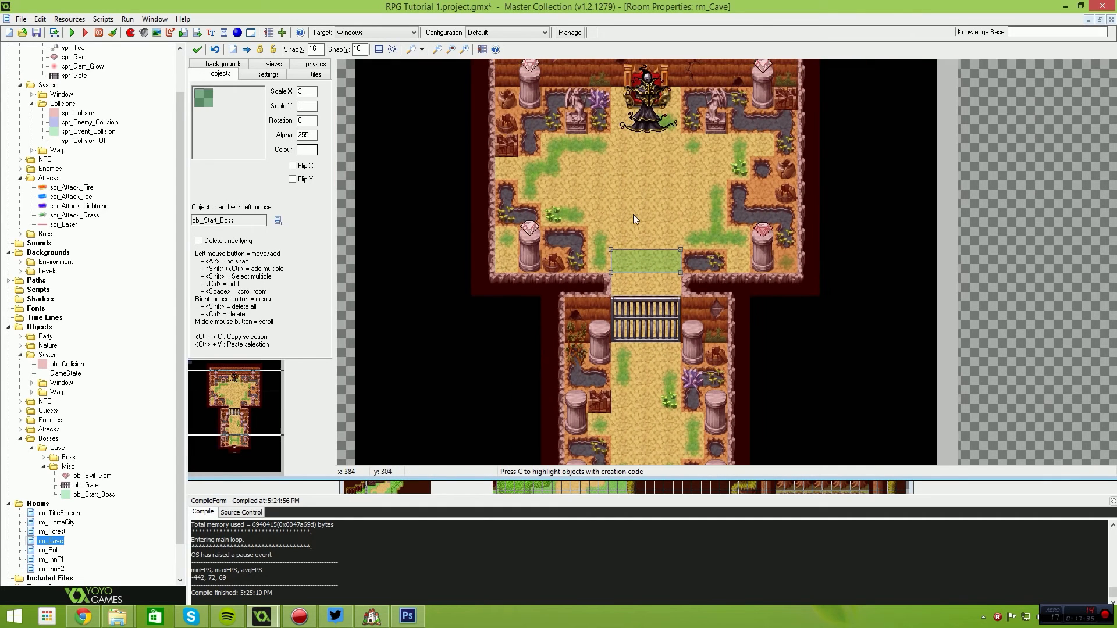
pyautogui.moveTo(641, 370); pyautogui.dragTo(602, 273, button='middle')
pyautogui.scroll(-1, 603, 274)
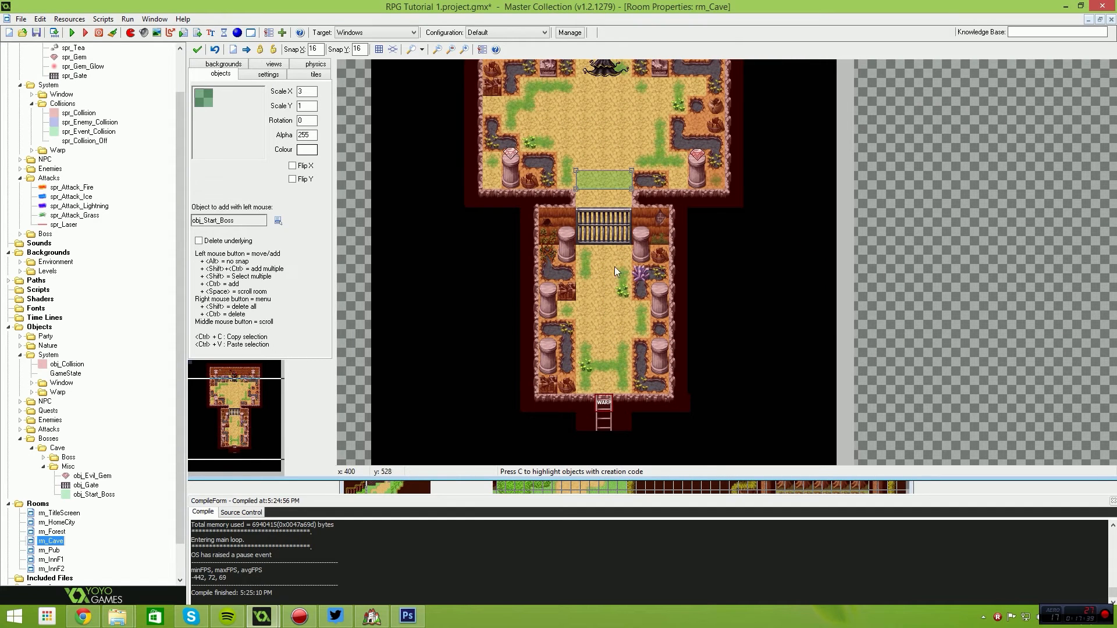
# Check the boss chamber and gate layout in rm_Cave and confirm the room changes
pyautogui.scroll(2, 603, 181)
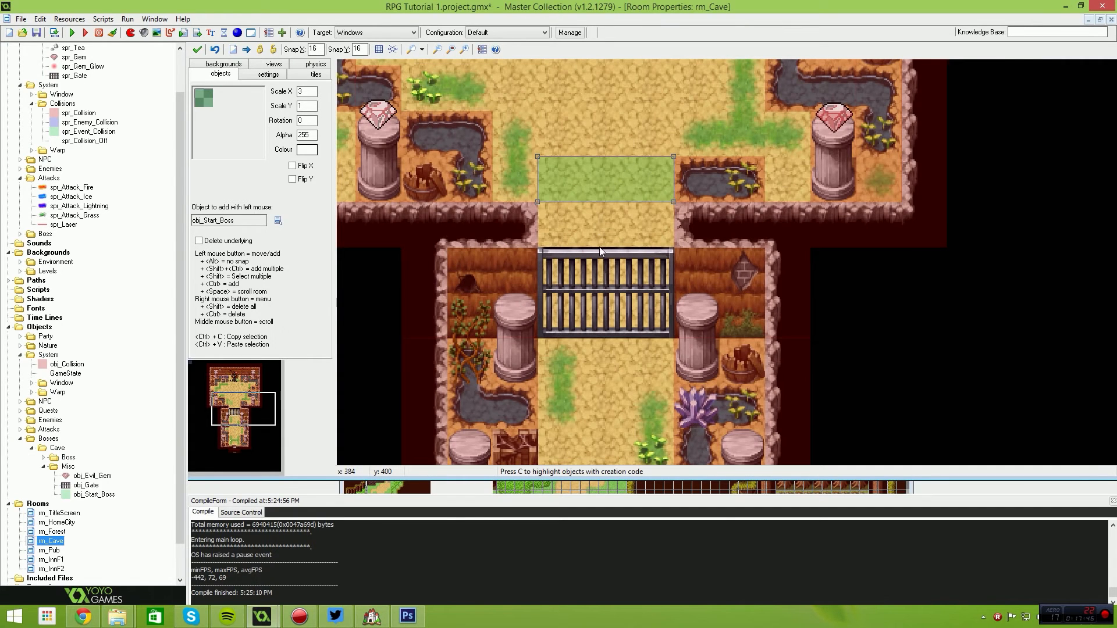
pyautogui.scroll(-3, 598, 234)
pyautogui.scroll(-2, 702, 154)
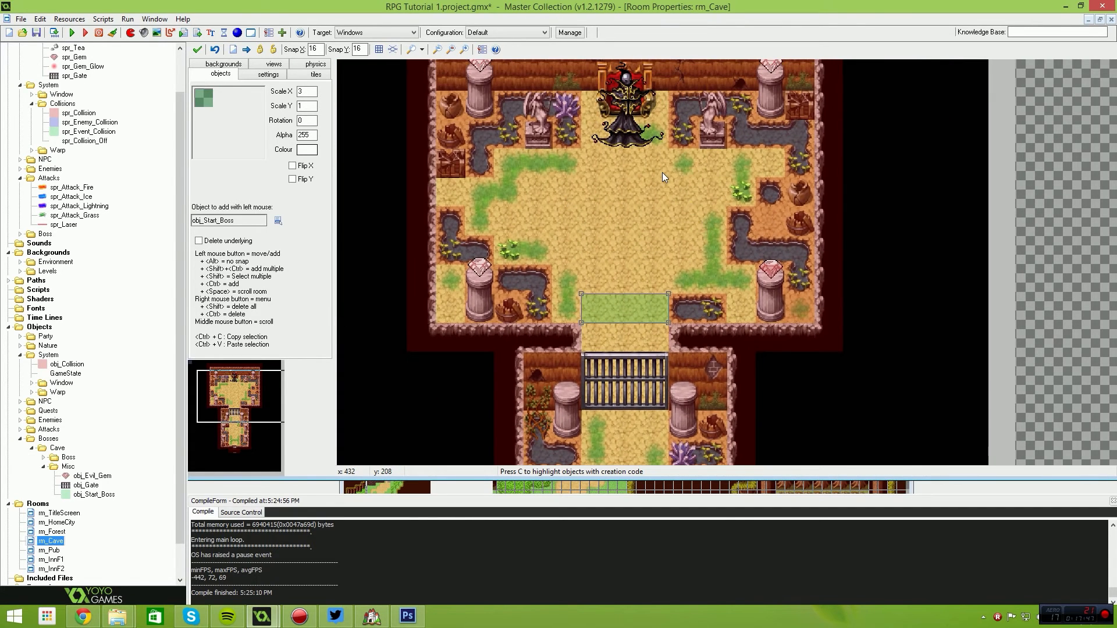
pyautogui.scroll(-1, 662, 172)
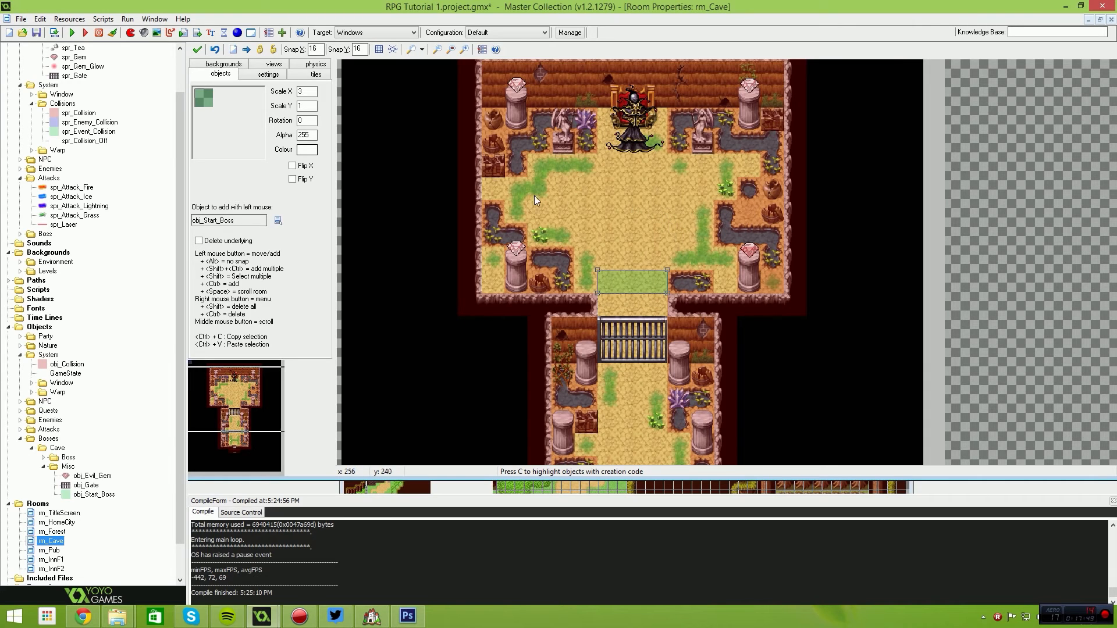
pyautogui.click(195, 51)
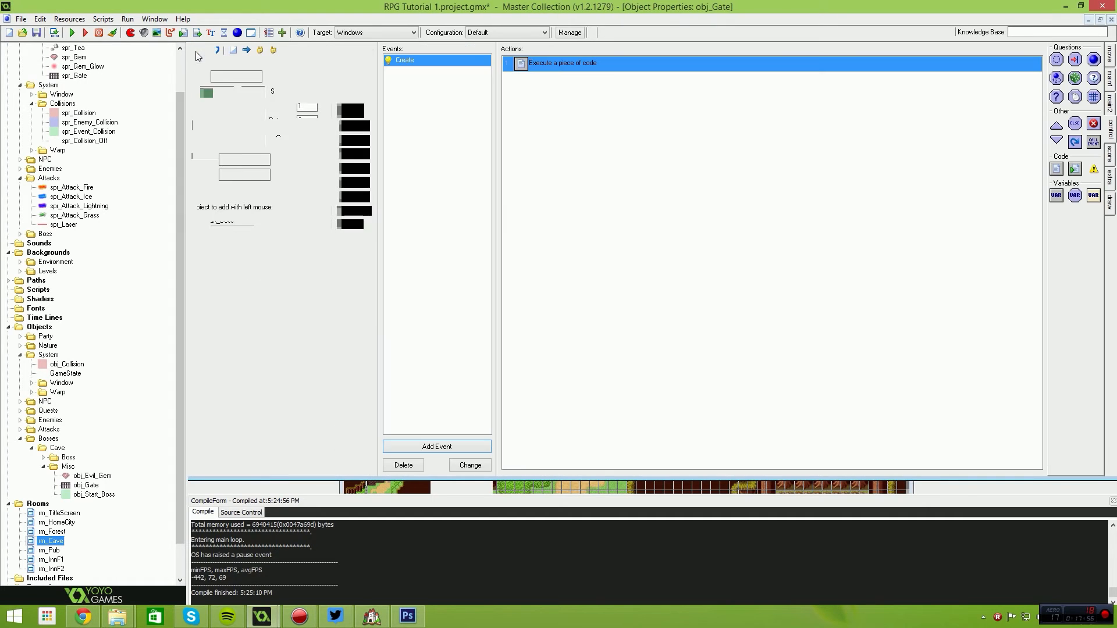
# Add the line image_alpha = 0; below phy_active = false; in obj_Gate's Create code and confirm it
pyautogui.click(94, 488)
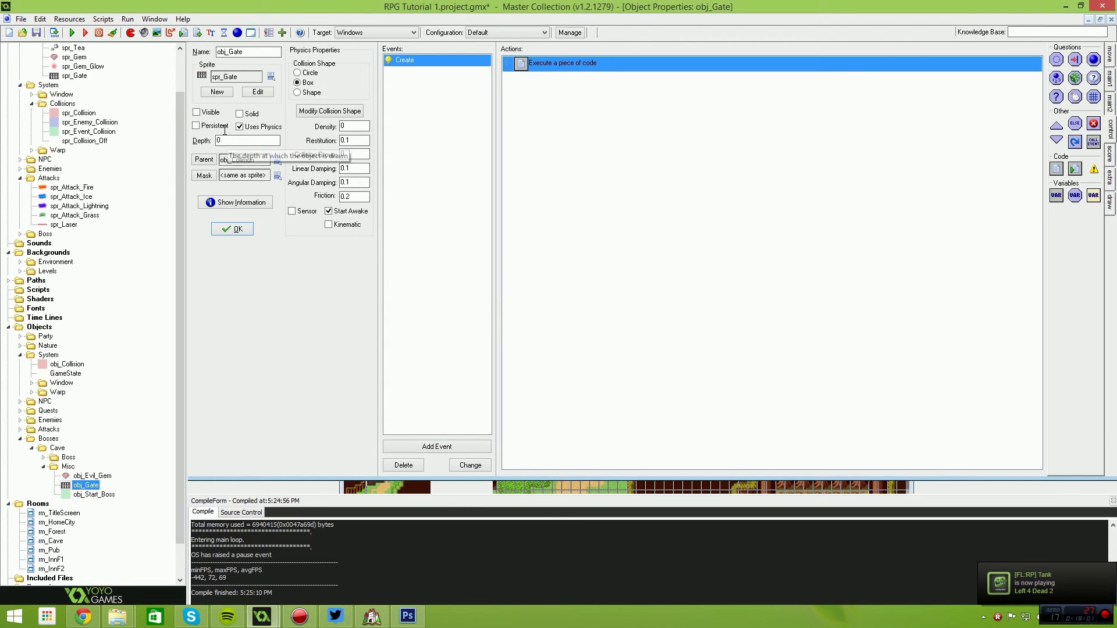
pyautogui.doubleClick(579, 69)
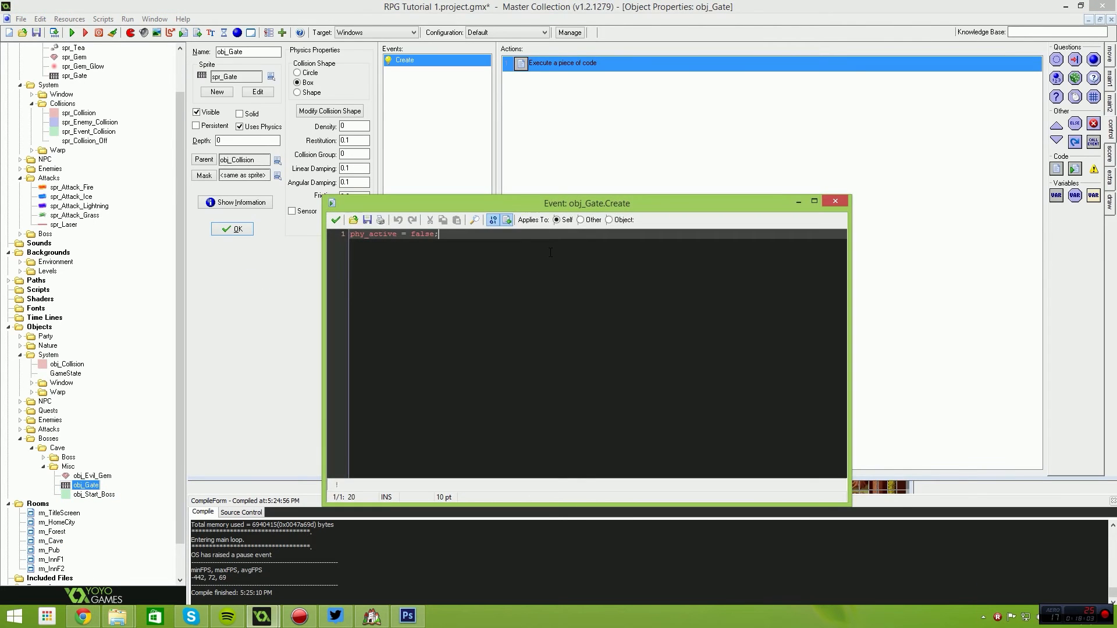
pyautogui.write('image')
pyautogui.press('BackSpace')
pyautogui.press('BackSpace')
pyautogui.press('BackSpace')
pyautogui.press('Return')
pyautogui.write('image_alpha = 0;')
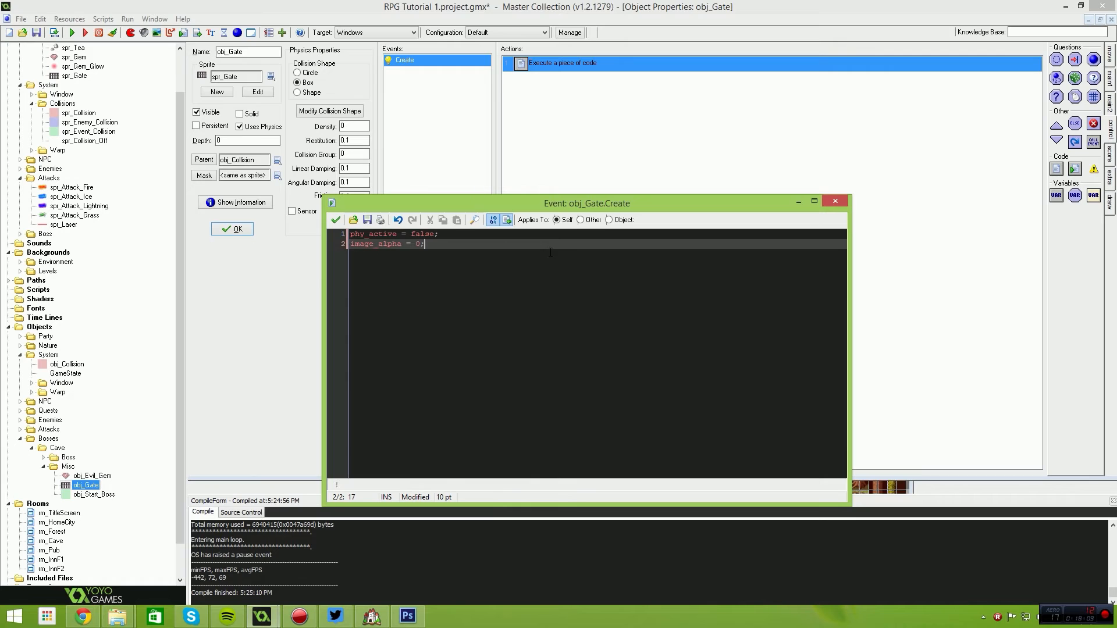
pyautogui.click(336, 220)
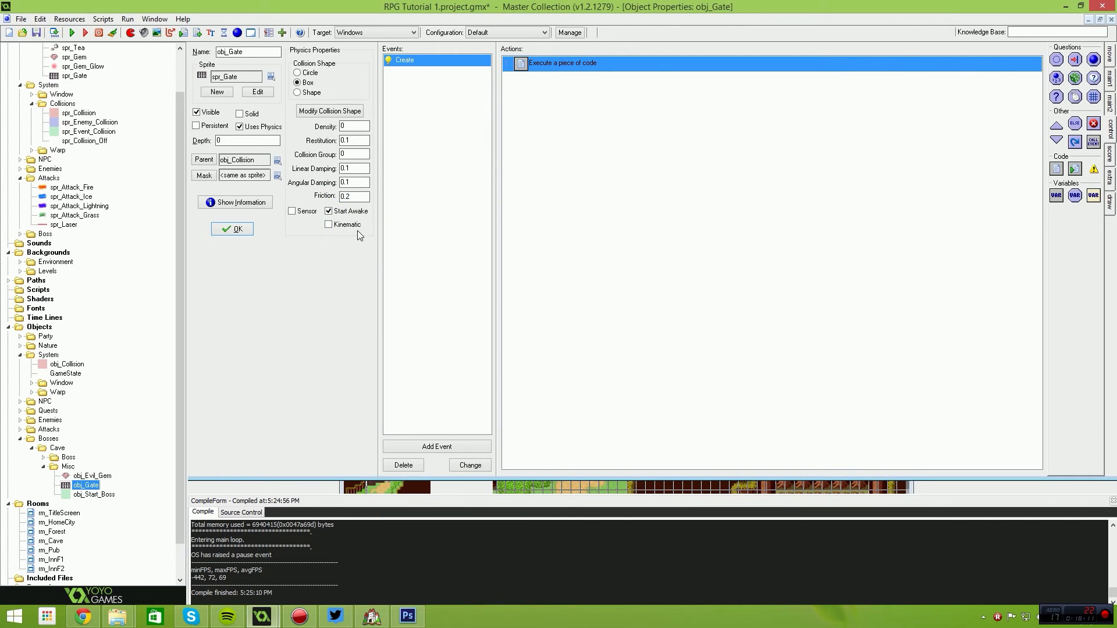
# Add a Step event to obj_Gate and copy the variable name phy_active from its Create code
pyautogui.click(437, 447)
pyautogui.click(523, 296)
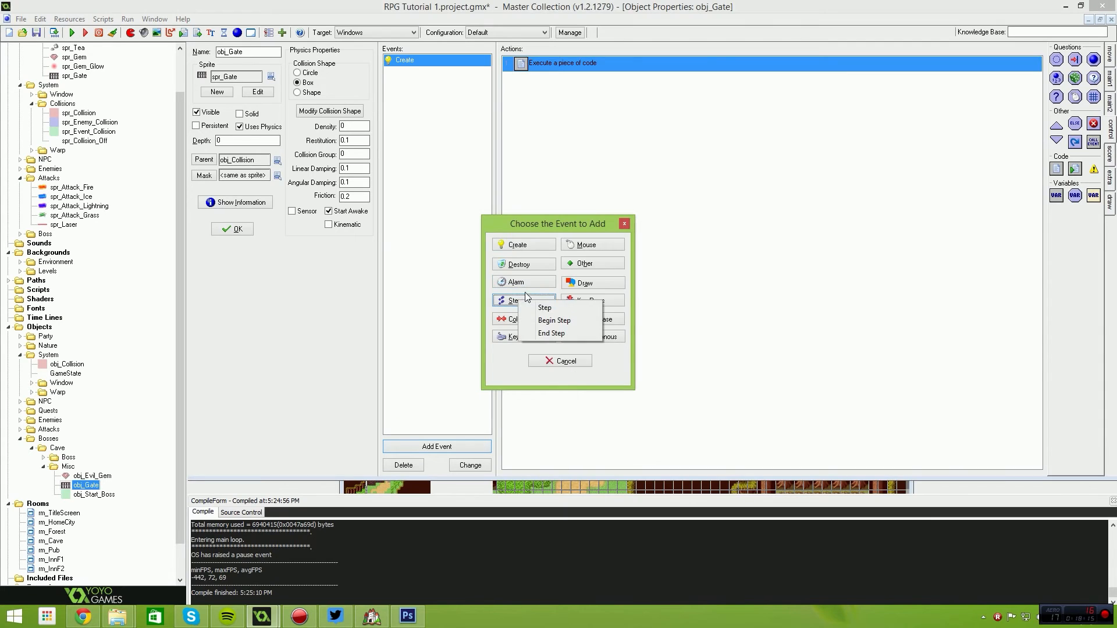
pyautogui.click(542, 307)
pyautogui.click(437, 60)
pyautogui.doubleClick(551, 65)
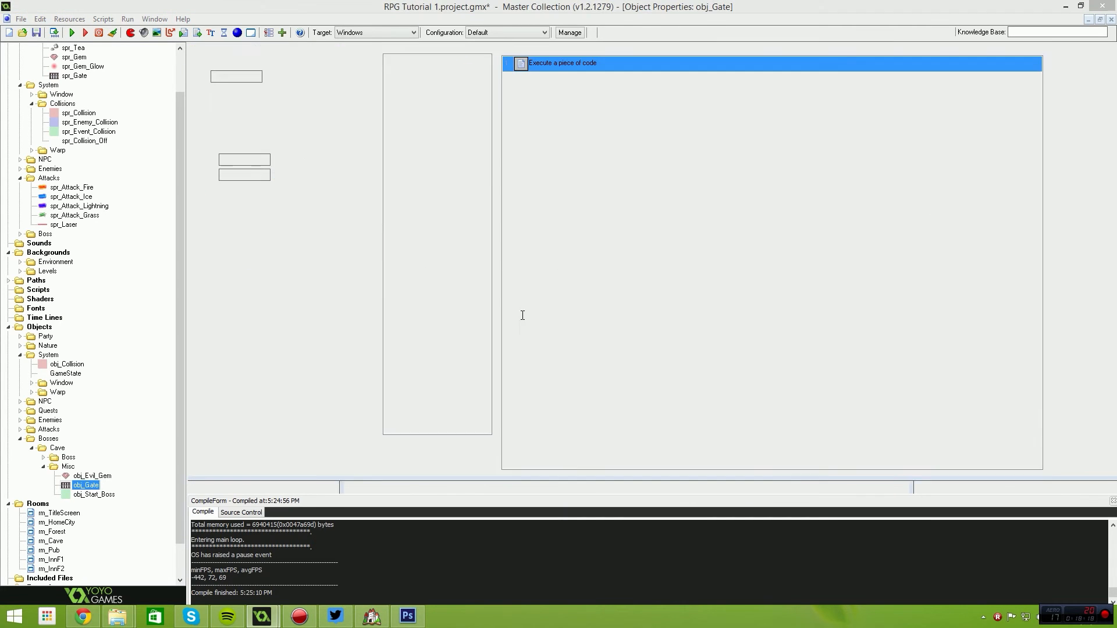
pyautogui.doubleClick(391, 232)
pyautogui.hotkey('ctrl', 'c')
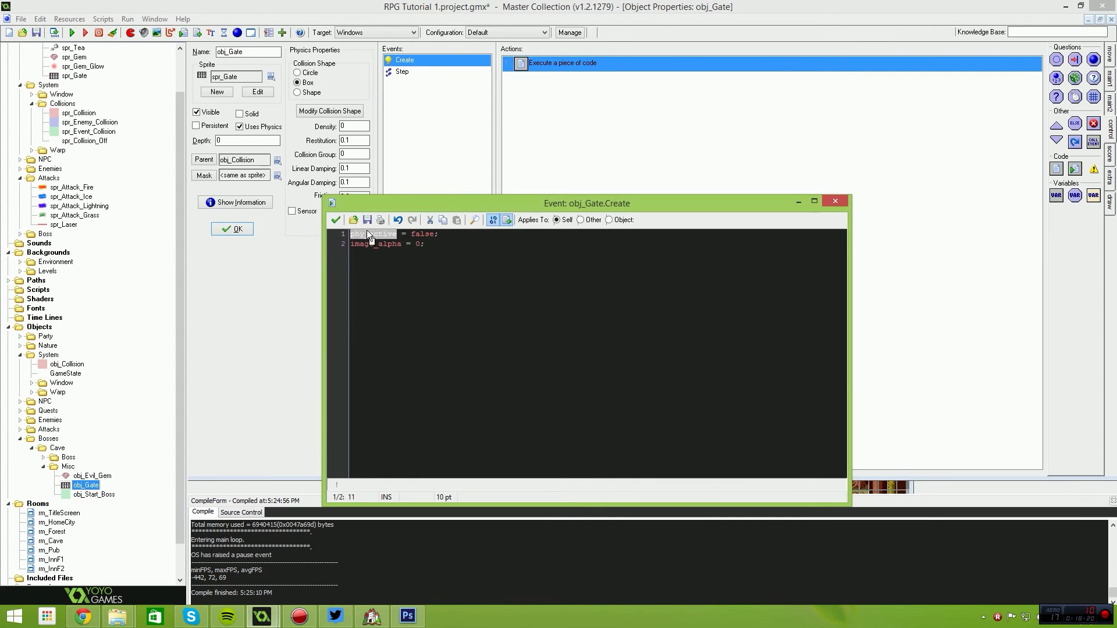
pyautogui.click(335, 220)
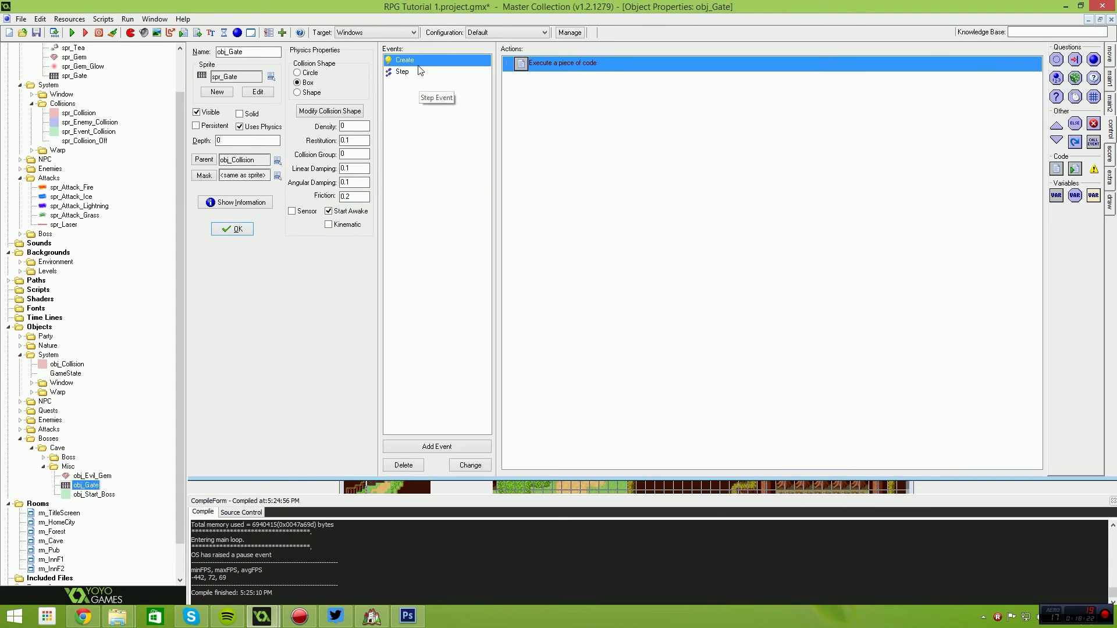
# Add a code action to obj_Gate's Step event and write an if(phy_active){ } block in it
pyautogui.click(408, 72)
pyautogui.moveTo(1057, 171); pyautogui.dragTo(749, 245)
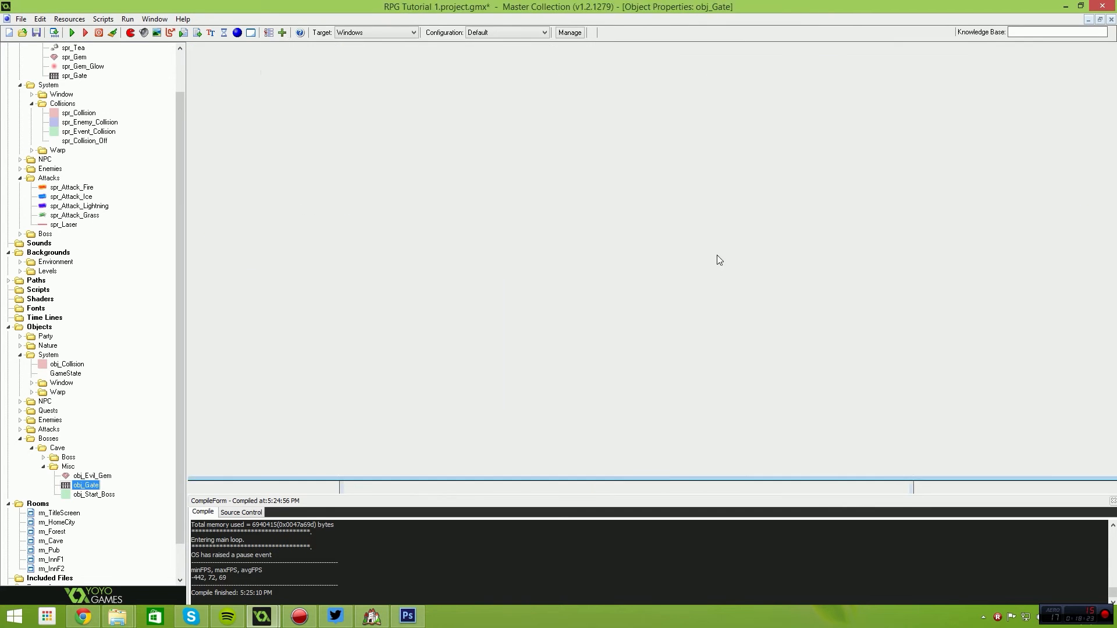
pyautogui.hotkey('ctrl', 'v')
pyautogui.write('if(')
pyautogui.write('){')
pyautogui.press('Return')
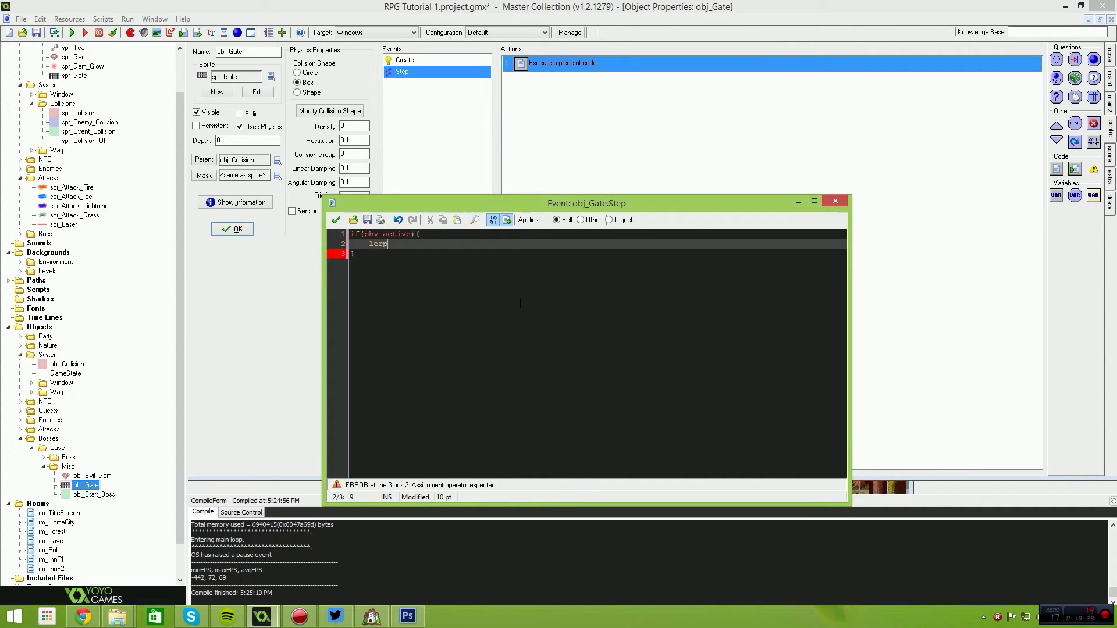
# Write image_alpha = lerp(image_alpha, 1.0, 0.1); inside the if(phy_active) block and confirm the Step code
pyautogui.press('Home')
pyautogui.write('image_alpha = lerp')
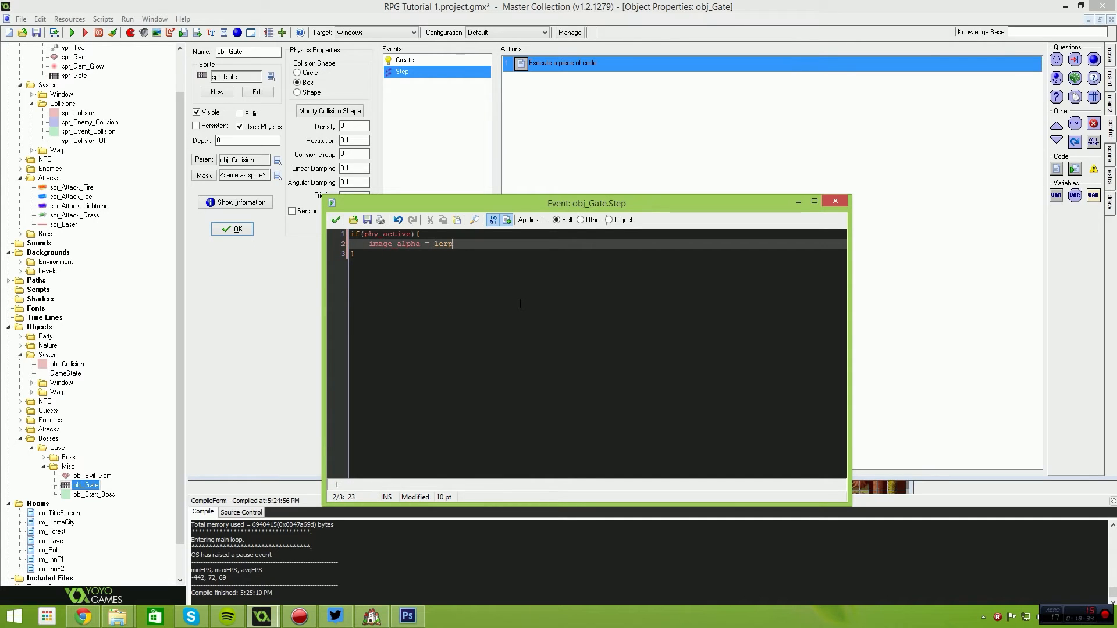
pyautogui.write('(image')
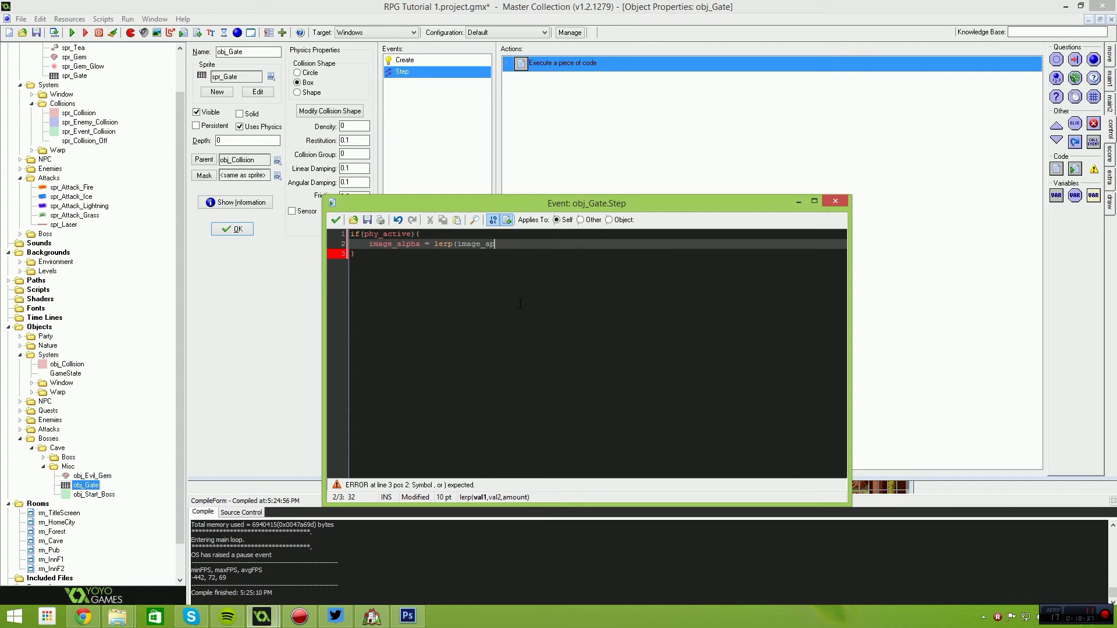
pyautogui.write('_alpha, 1.0, ')
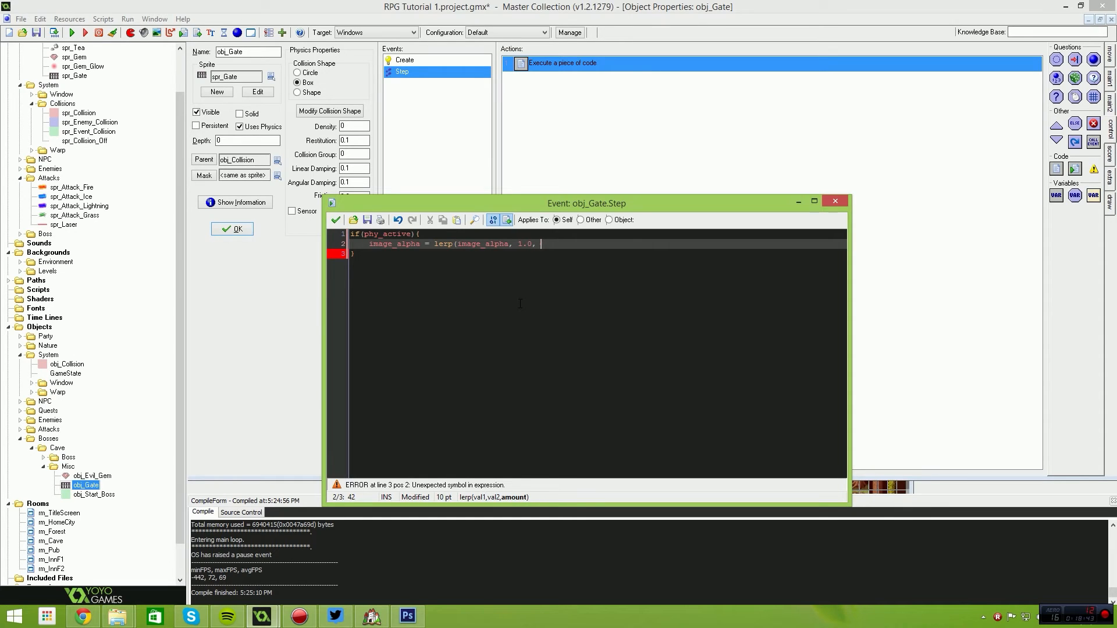
pyautogui.write('0.1);')
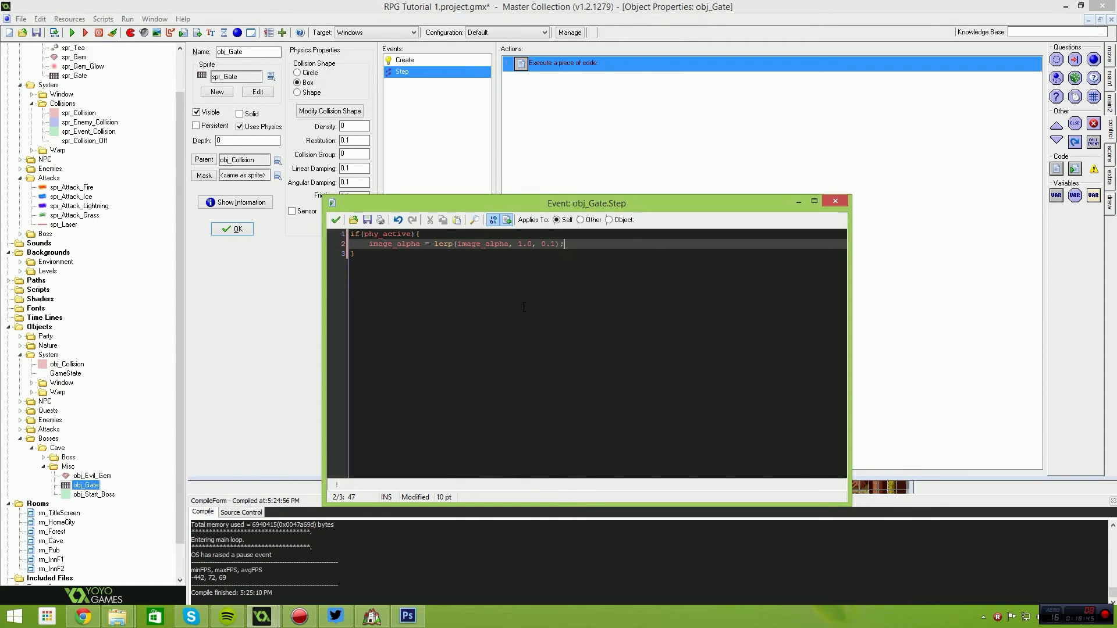
pyautogui.press('Down')
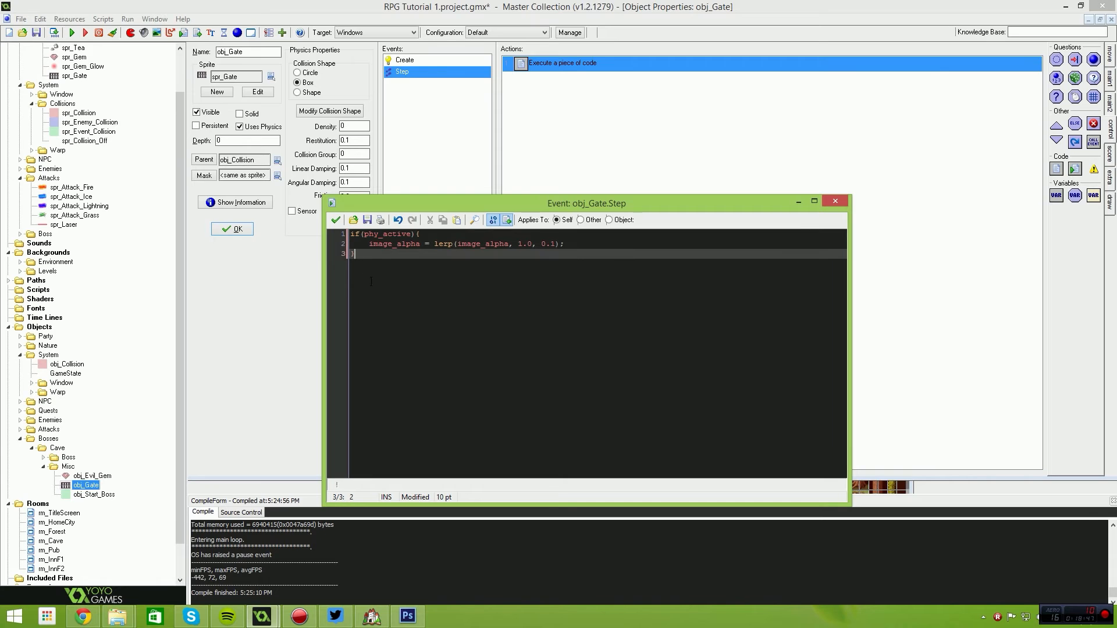
pyautogui.click(336, 220)
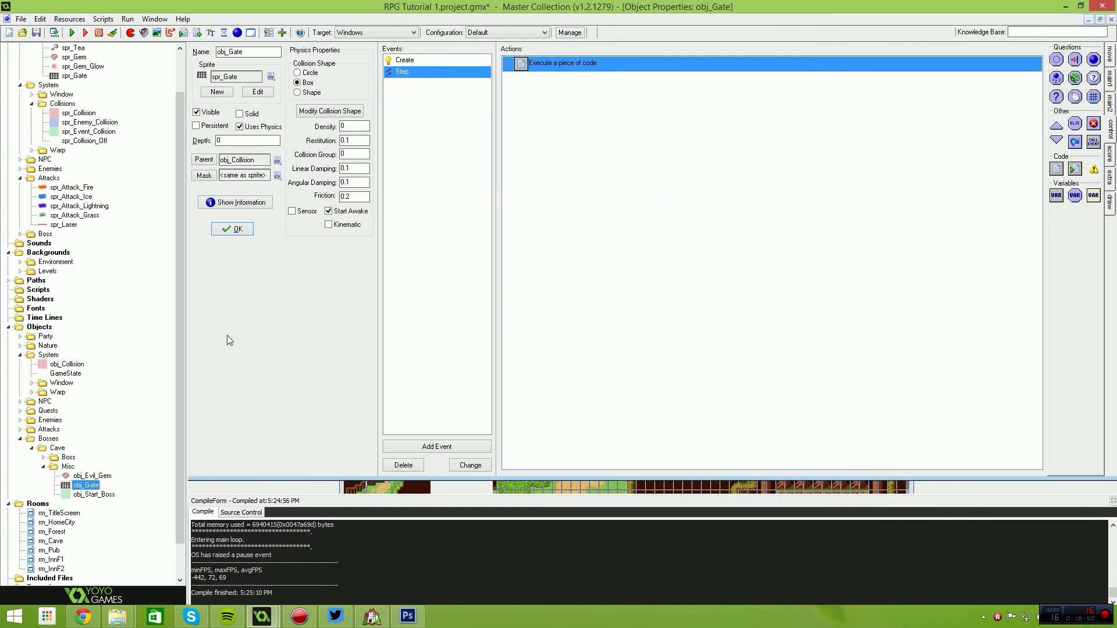
# Enable physics on obj_Start_Boss as a sensor and fit a box collision shape over its whole sprite
pyautogui.doubleClick(96, 495)
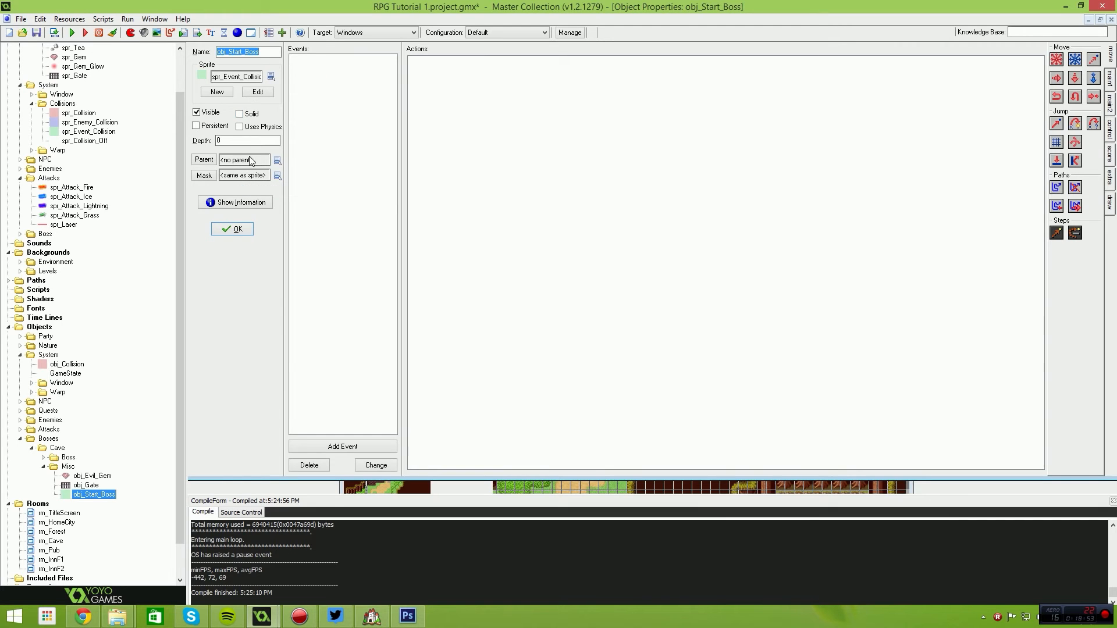
pyautogui.click(260, 129)
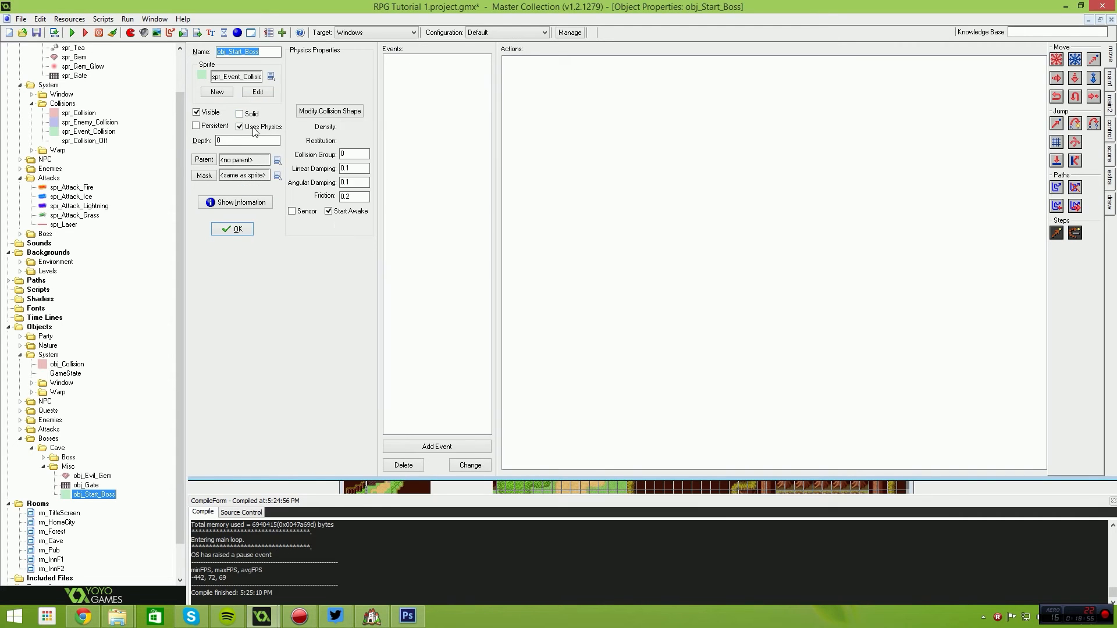
pyautogui.click(359, 125)
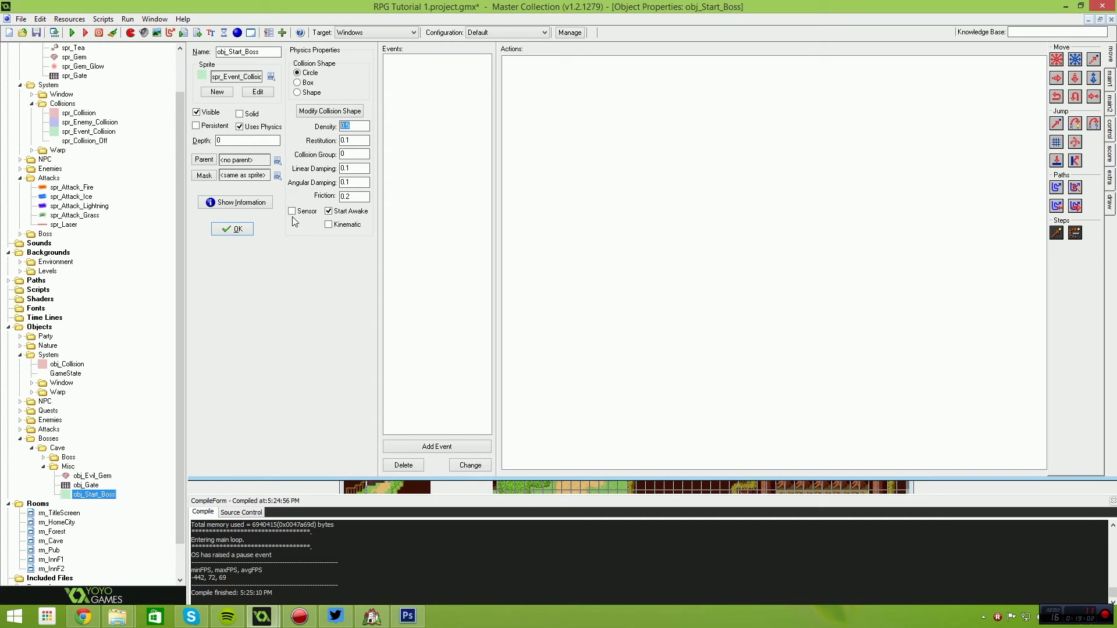
pyautogui.click(313, 110)
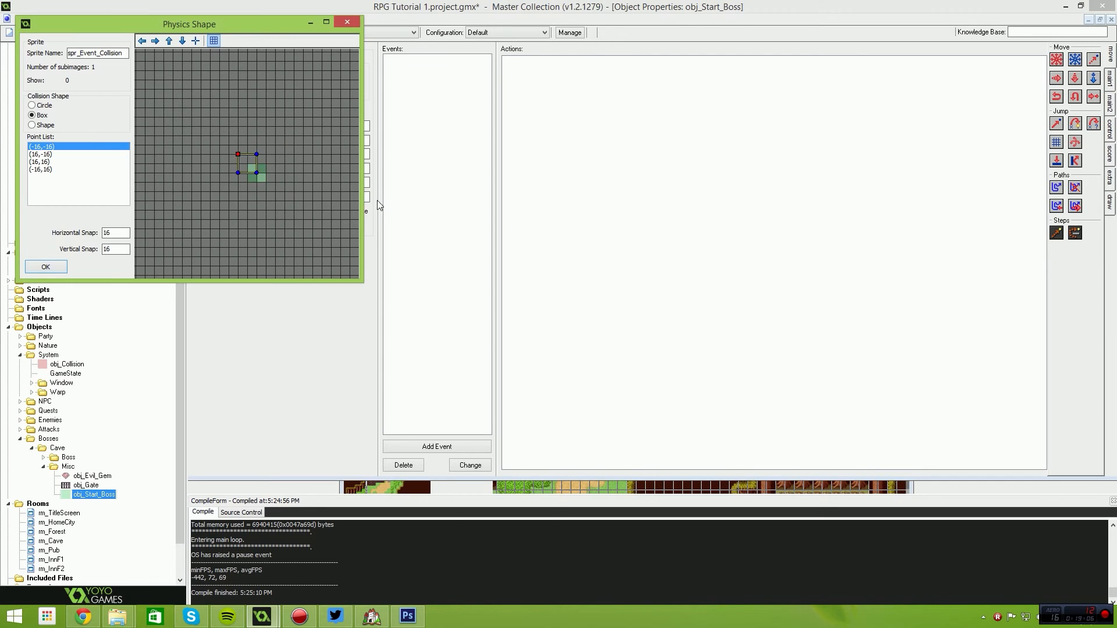
pyautogui.moveTo(210, 127); pyautogui.dragTo(247, 164)
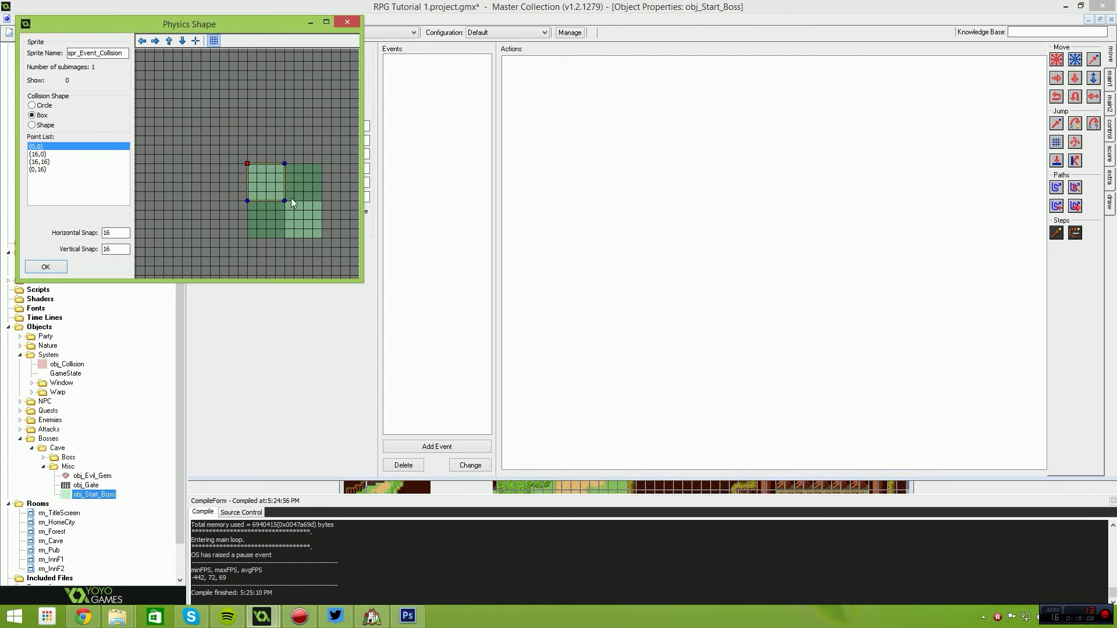
pyautogui.moveTo(282, 202); pyautogui.dragTo(318, 233)
pyautogui.click(51, 267)
# Add a collision event with obj_Hero to obj_Start_Boss and give it a code action
pyautogui.click(442, 447)
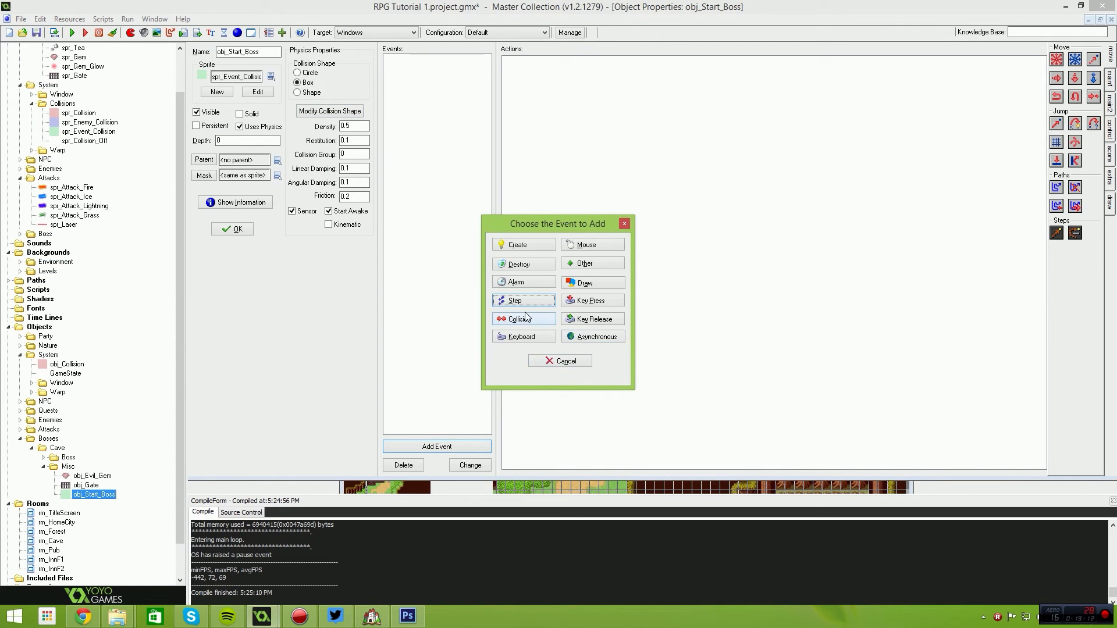
pyautogui.click(512, 318)
pyautogui.moveTo(558, 326)
pyautogui.click(622, 326)
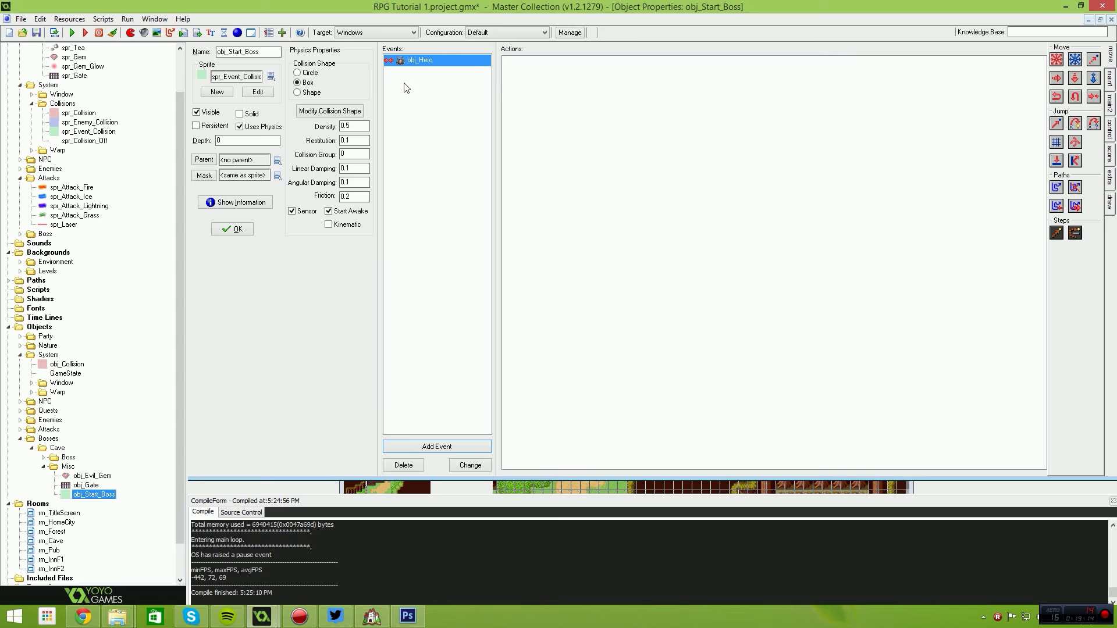
pyautogui.click(1108, 130)
pyautogui.moveTo(1056, 170); pyautogui.dragTo(811, 187)
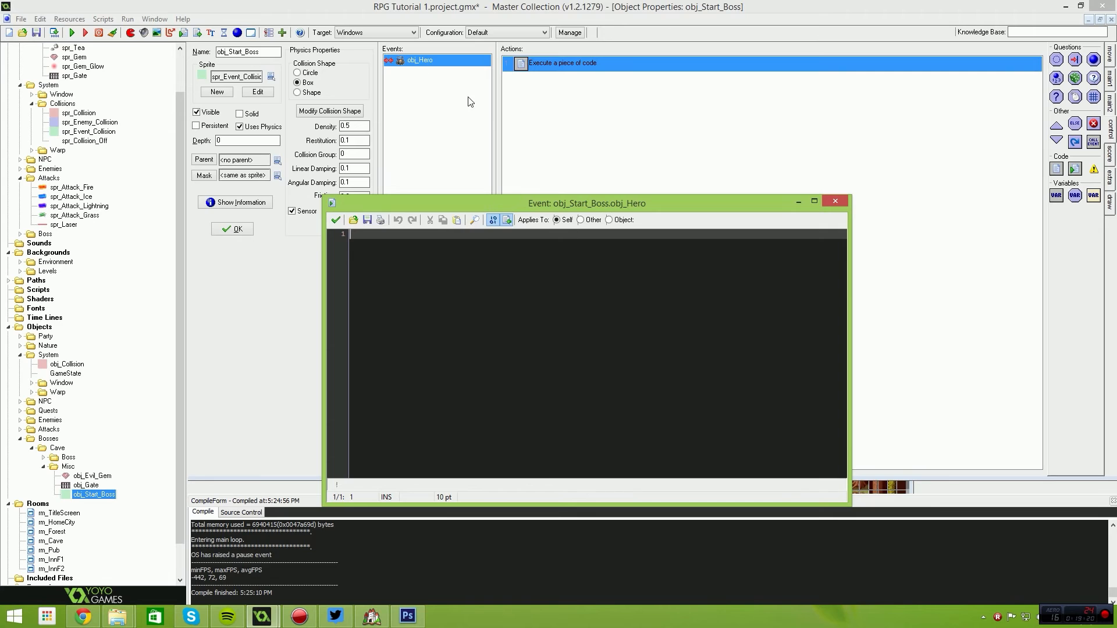
# Write obj_Gate.phy_active = true; in the obj_Hero collision code and confirm it
pyautogui.write('c')
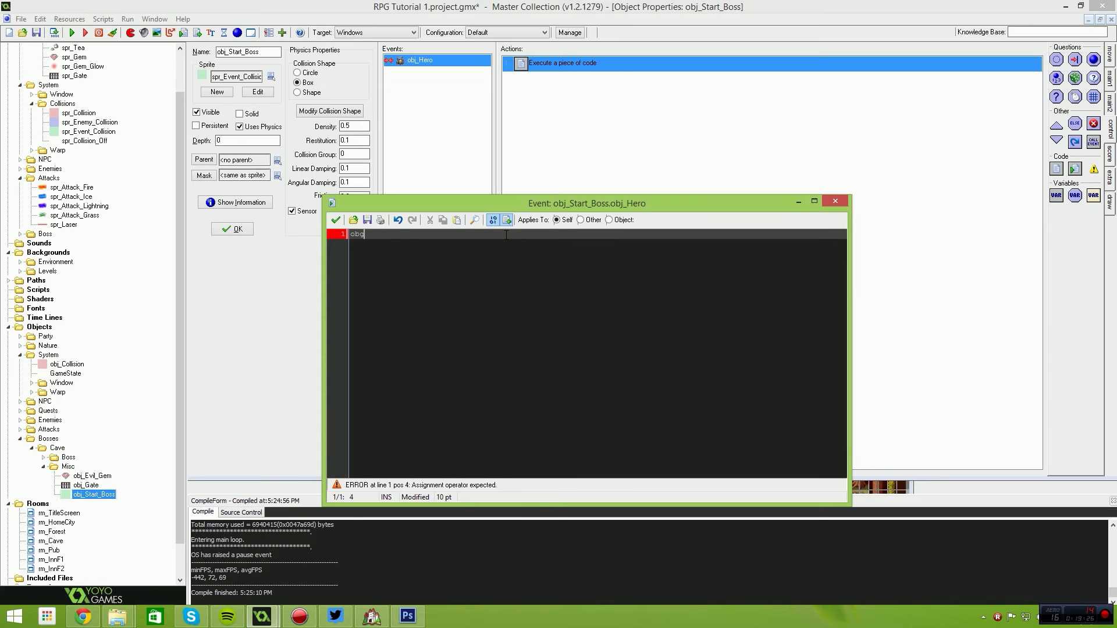
pyautogui.write('obj_G')
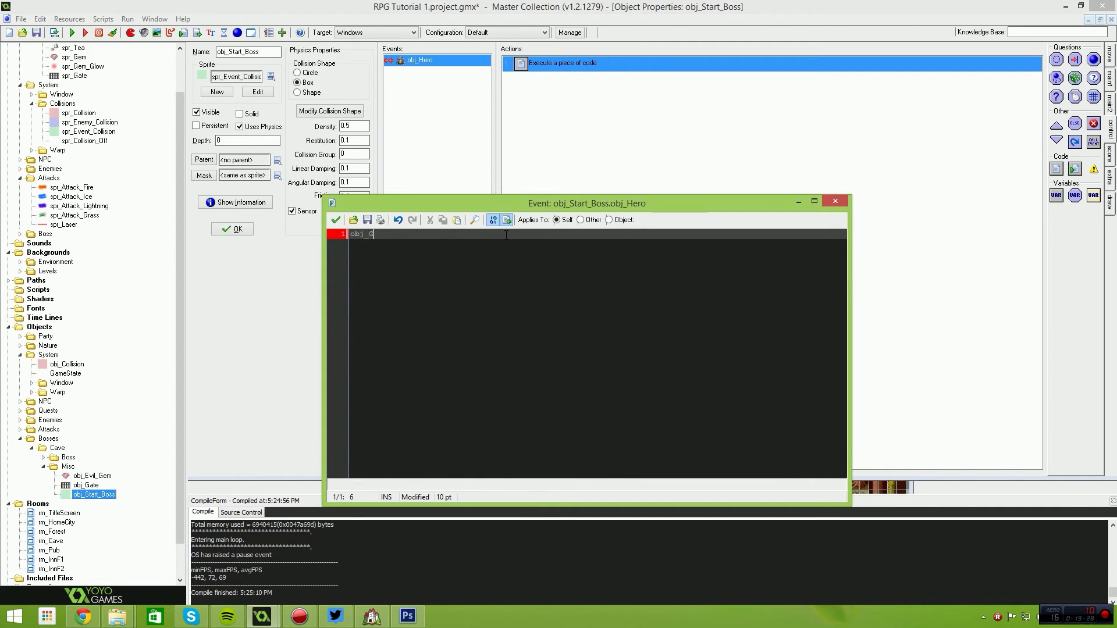
pyautogui.write('ate.phy_active = true;')
pyautogui.click(335, 221)
# Review the alpha fade code in obj_Gate's Step event and run the game to test the gate
pyautogui.doubleClick(85, 485)
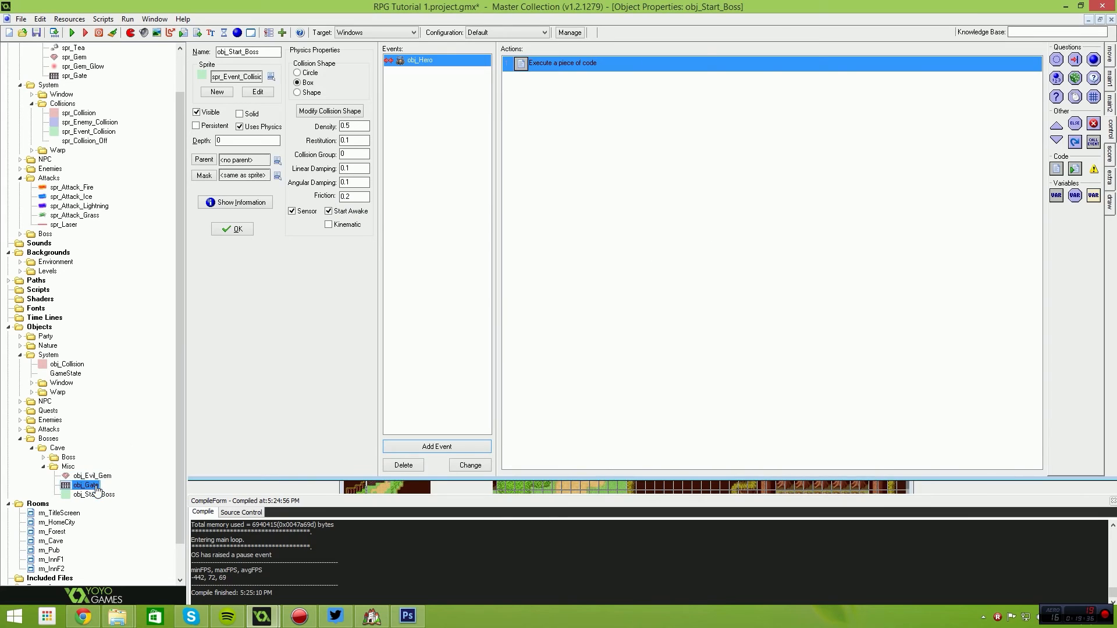
pyautogui.doubleClick(529, 66)
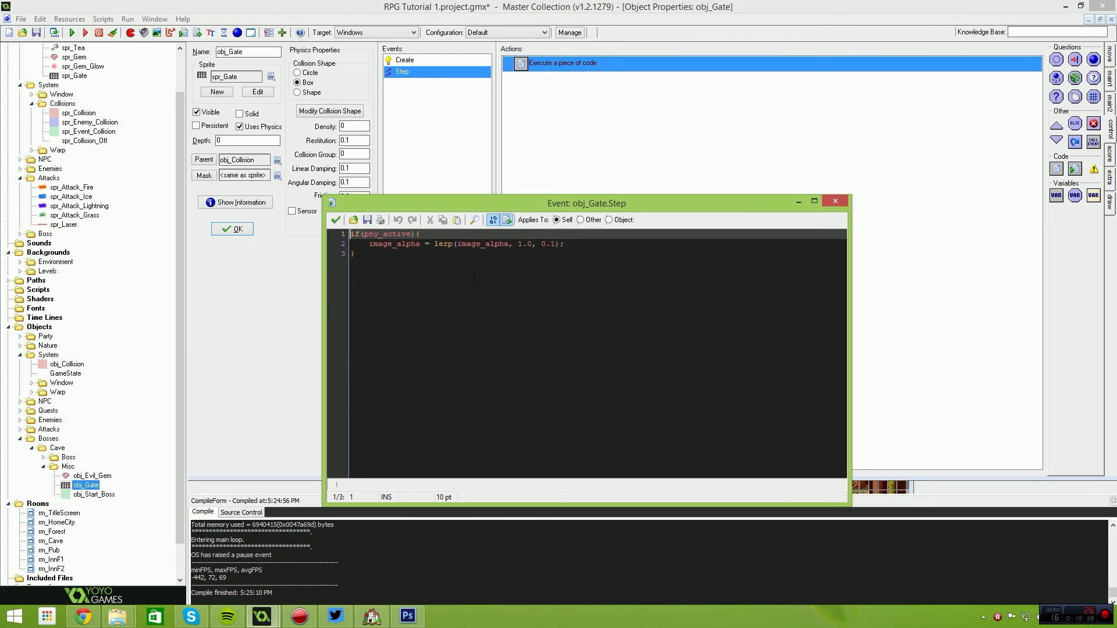
pyautogui.click(432, 258)
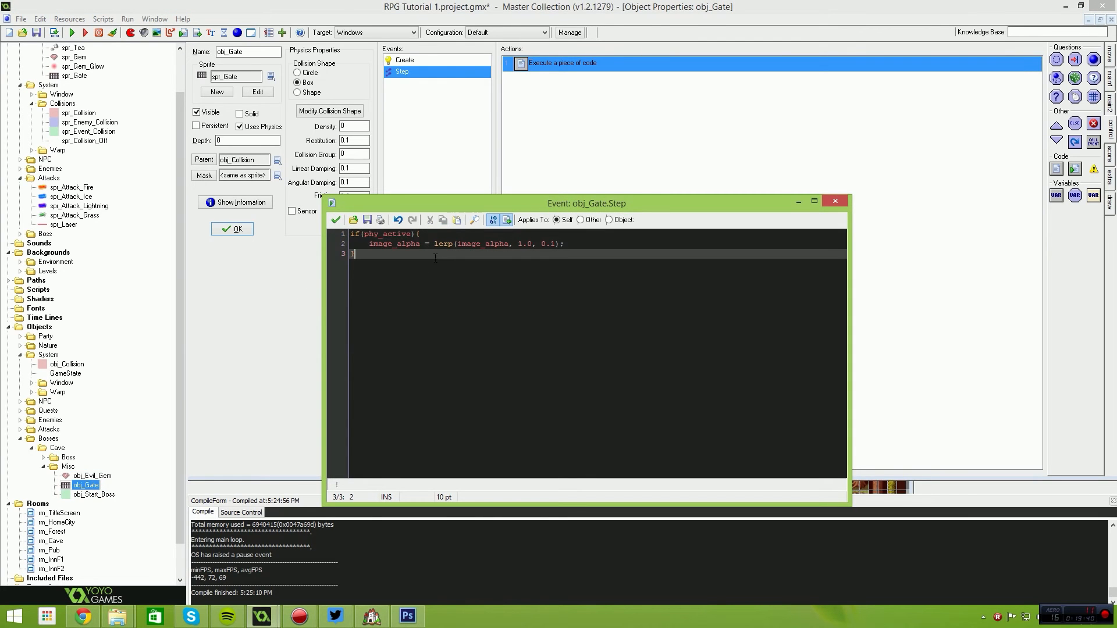
pyautogui.doubleClick(380, 245)
pyautogui.click(336, 220)
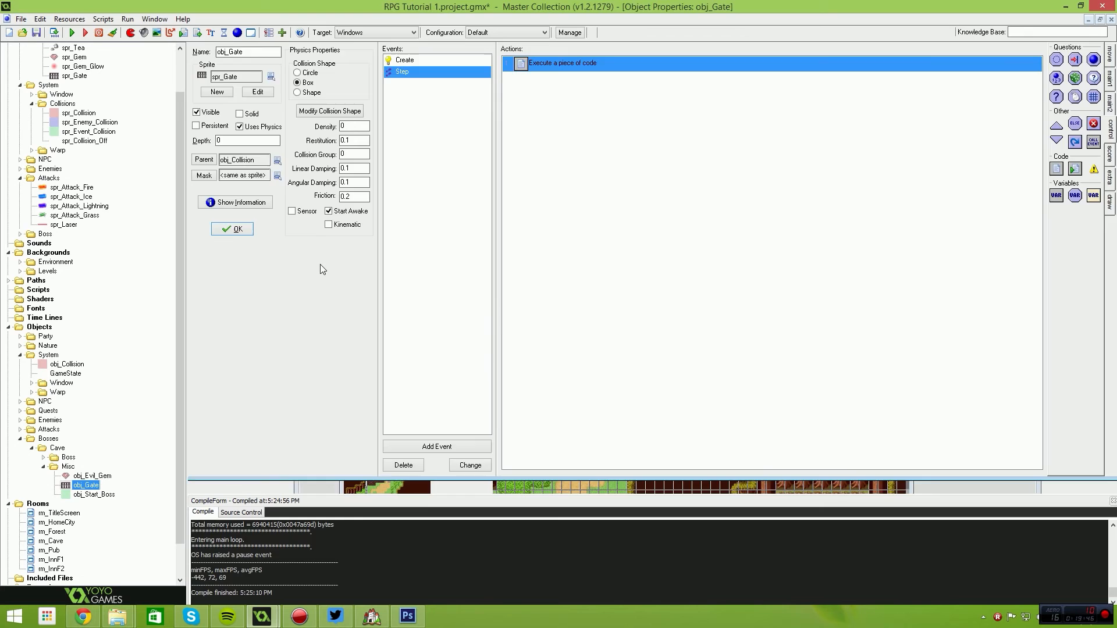
pyautogui.press('F5')
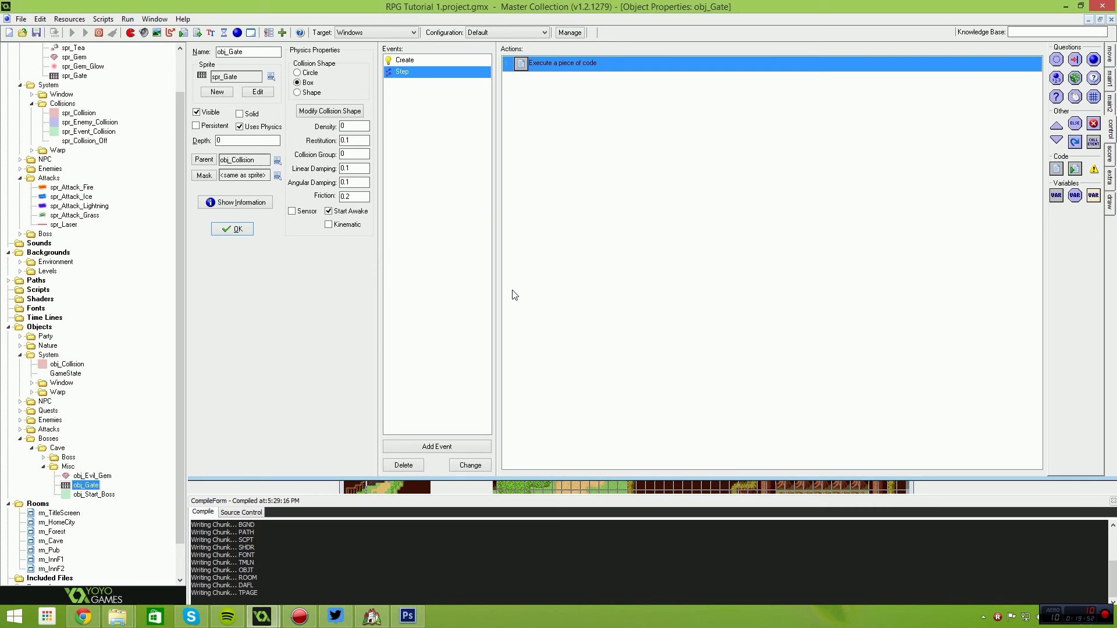
# Walk the hero across the green trigger area and against the gate area in the running game, and close the game
pyautogui.press('d')
pyautogui.press('w')
pyautogui.press('w')
pyautogui.press('w')
pyautogui.press('s')
pyautogui.press('a')
pyautogui.press('w')
pyautogui.click(594, 316)
pyautogui.press('s')
pyautogui.click(591, 327)
pyautogui.press('w')
pyautogui.press('d')
pyautogui.press('a')
pyautogui.press('w')
pyautogui.press('d')
pyautogui.press('s')
pyautogui.press('s')
pyautogui.press('a')
pyautogui.press('w')
pyautogui.press('d')
pyautogui.press('a')
pyautogui.press('w')
pyautogui.press('d')
pyautogui.press('s')
pyautogui.press('a')
pyautogui.press('w')
pyautogui.press('d')
pyautogui.press('w')
pyautogui.press('a')
pyautogui.press('s')
pyautogui.press('Down')
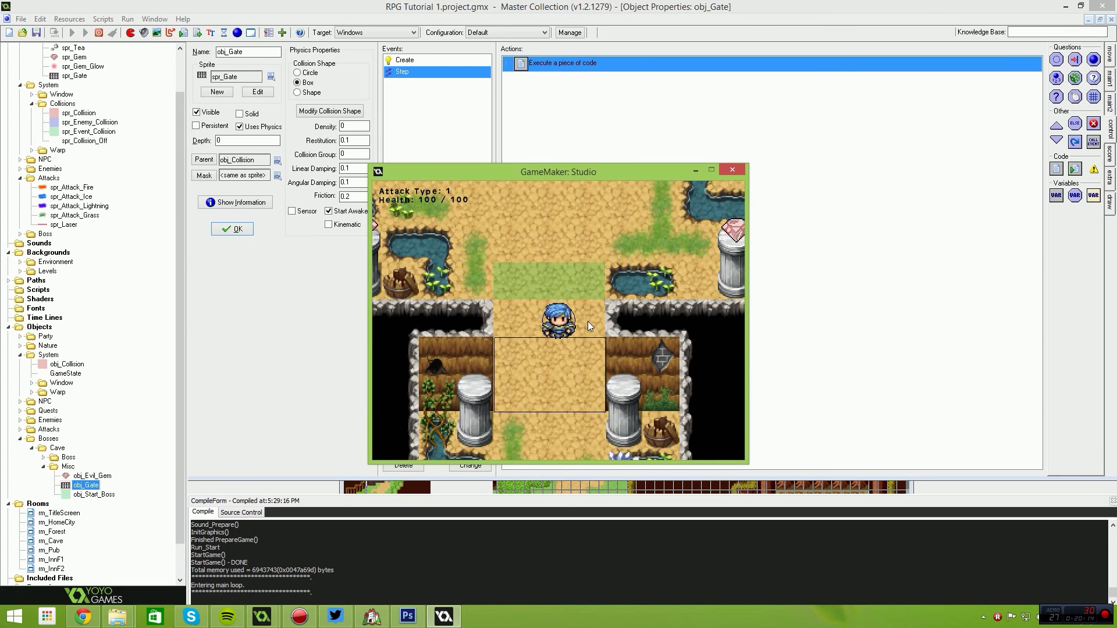
pyautogui.click(732, 169)
# Add show_debug_message("Collided"); above the existing line in obj_Start_Boss's obj_Hero collision code and confirm it
pyautogui.doubleClick(94, 495)
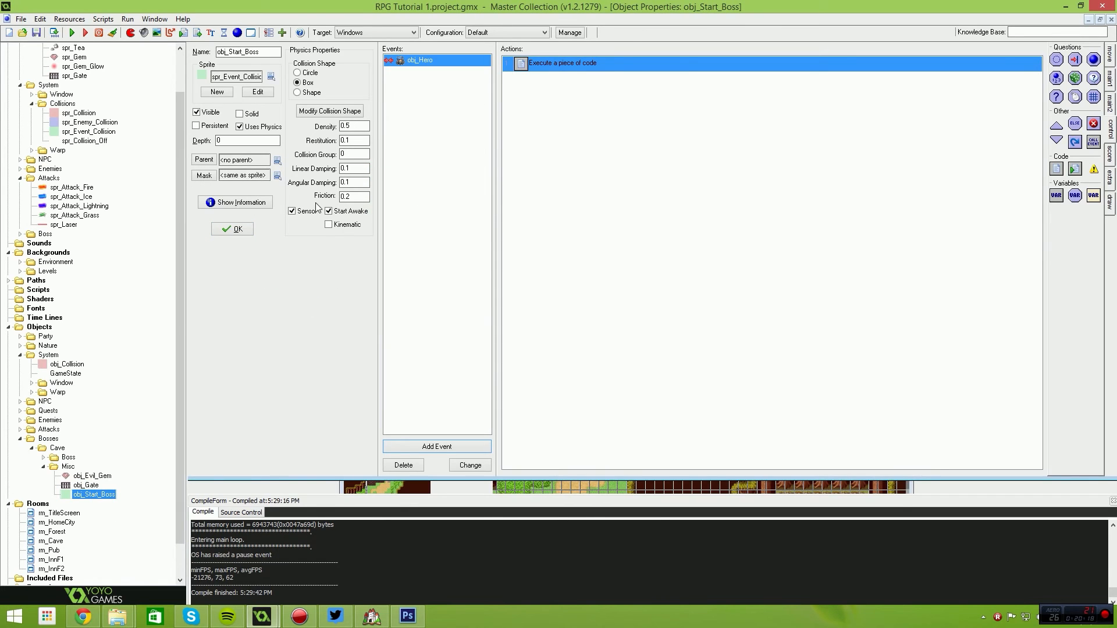
pyautogui.doubleClick(535, 68)
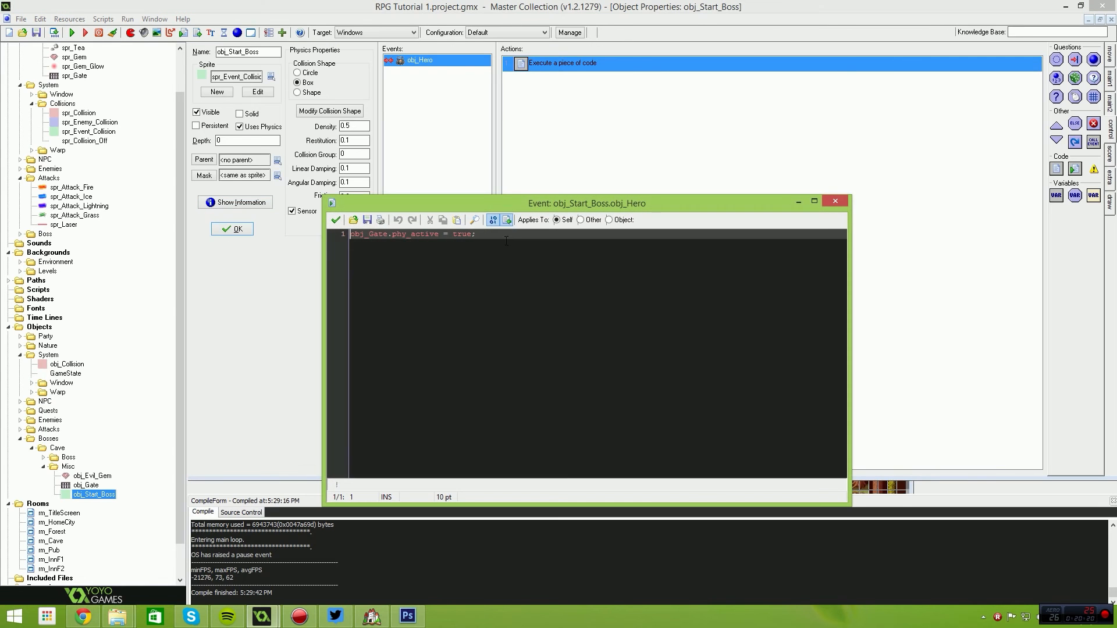
pyautogui.press('Return')
pyautogui.press('Up')
pyautogui.write('su')
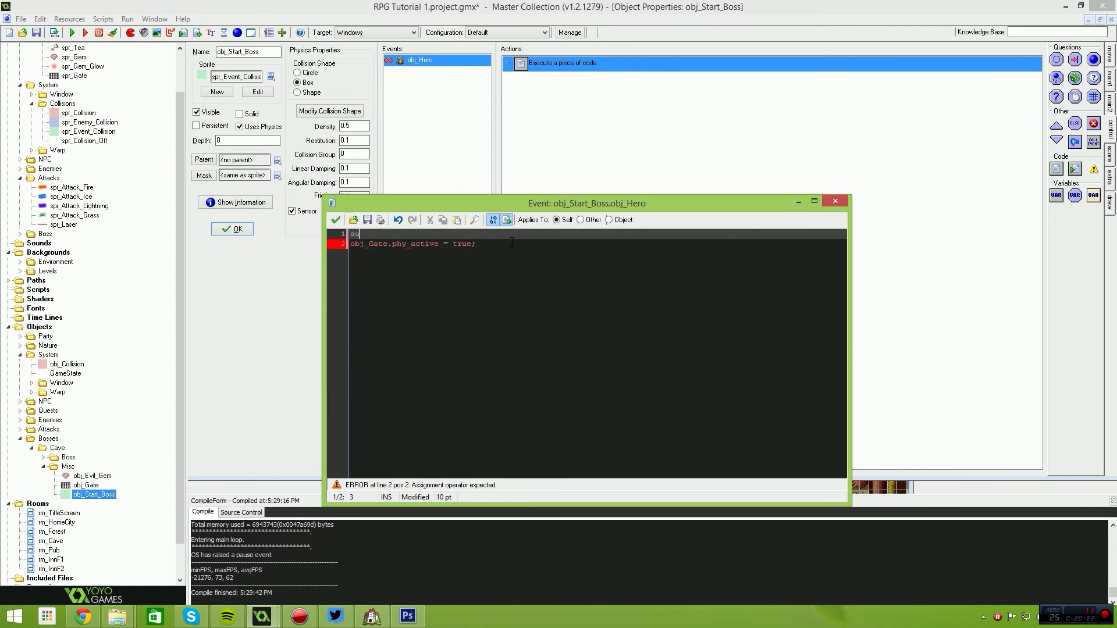
pyautogui.press('BackSpace')
pyautogui.write('_debug_message(')
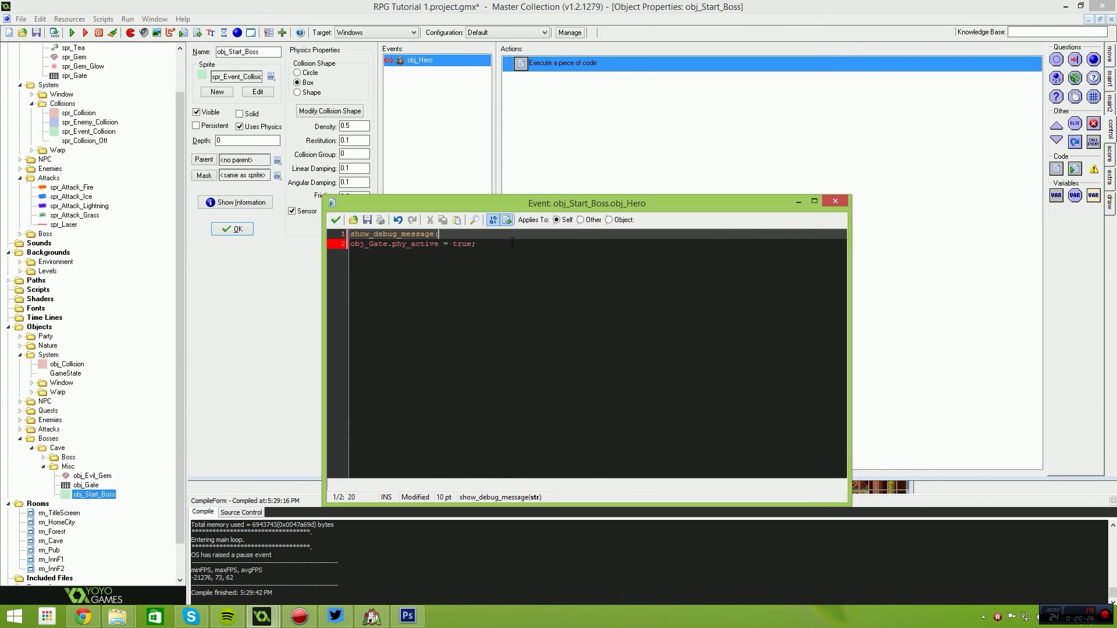
pyautogui.write('"");')
pyautogui.press('Down')
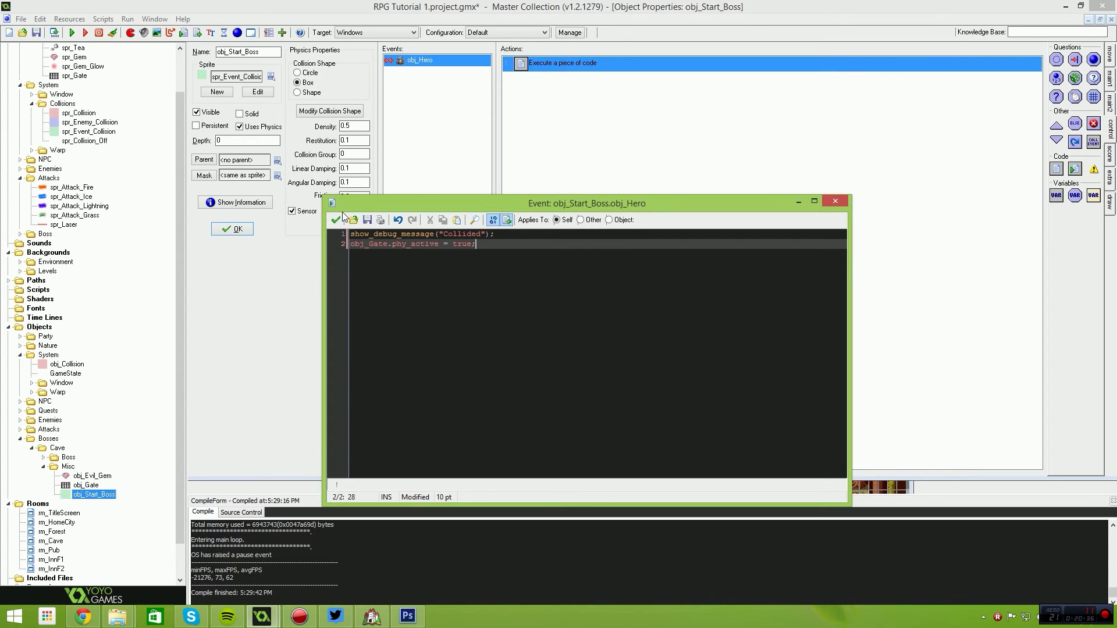
pyautogui.click(335, 221)
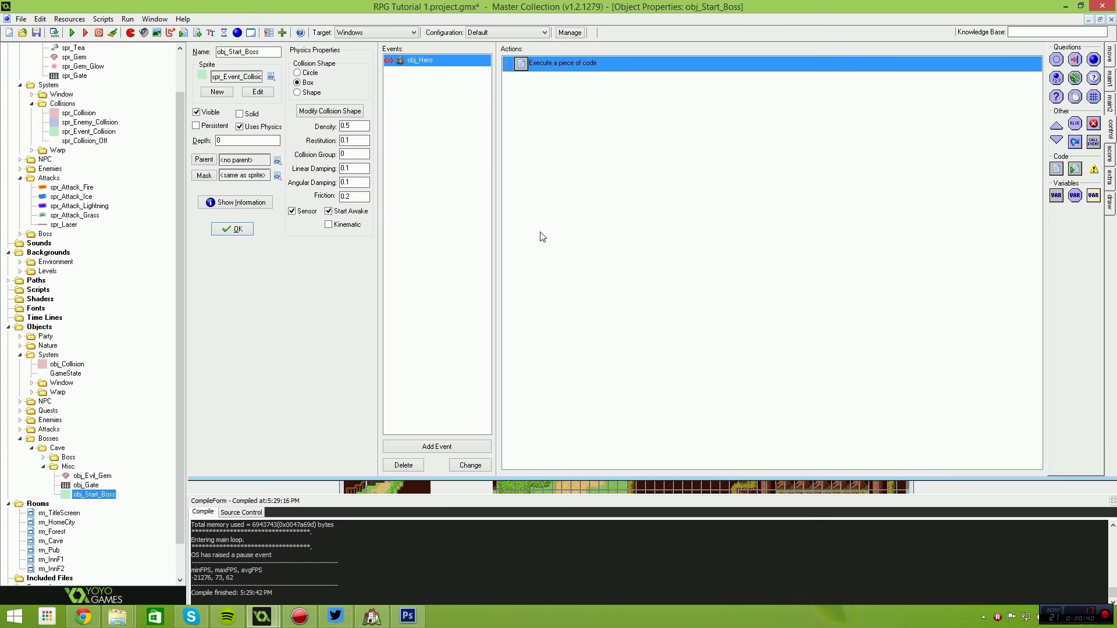
# Run the game, move the hero repeatedly in and out of the cave's boss trigger to check the debug output, and close it
pyautogui.press('F5')
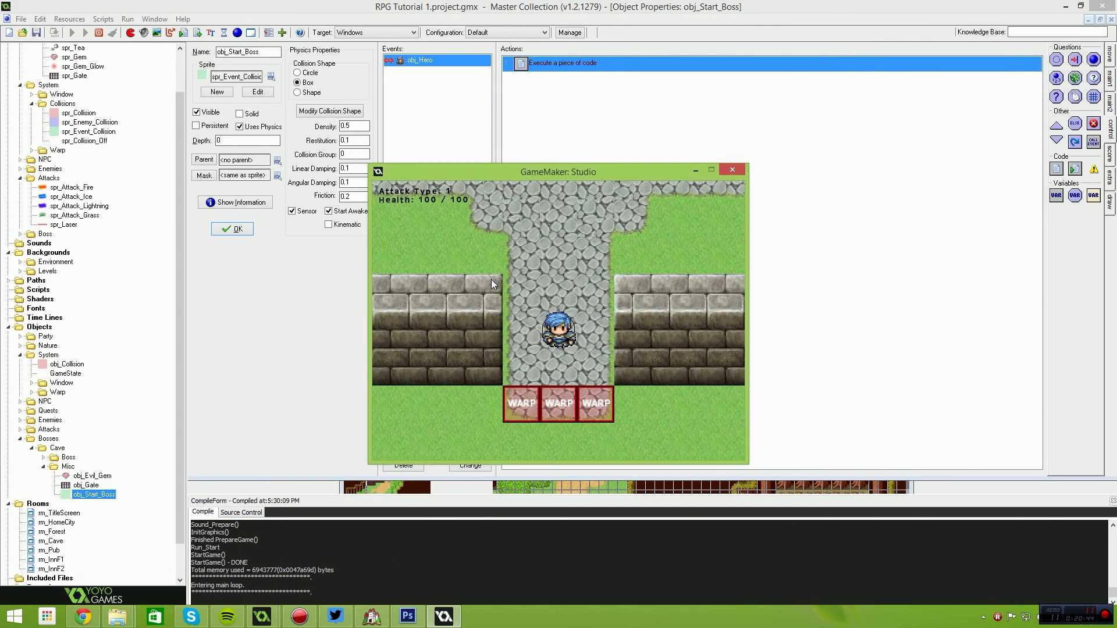
pyautogui.press('Down')
pyautogui.press('Right')
pyautogui.press('Up')
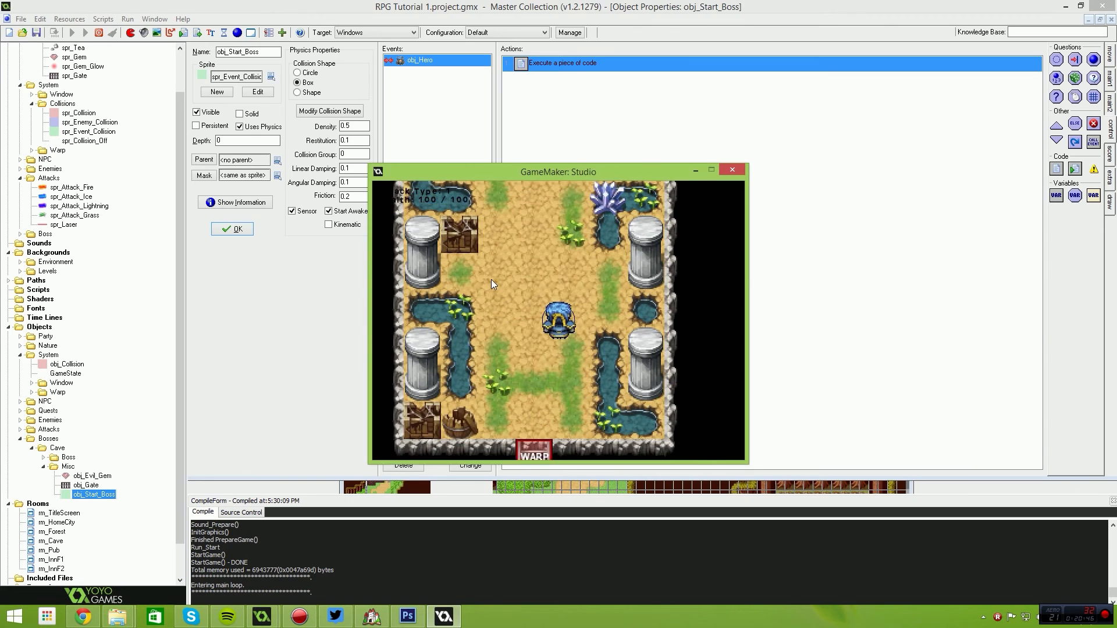
pyautogui.press('Up')
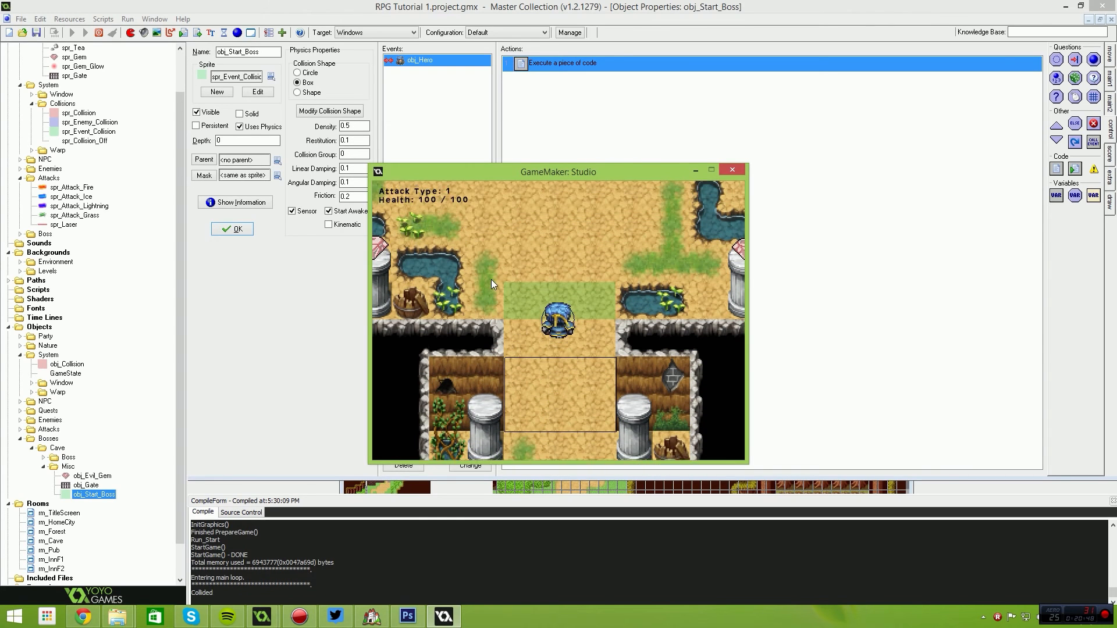
pyautogui.press('Down')
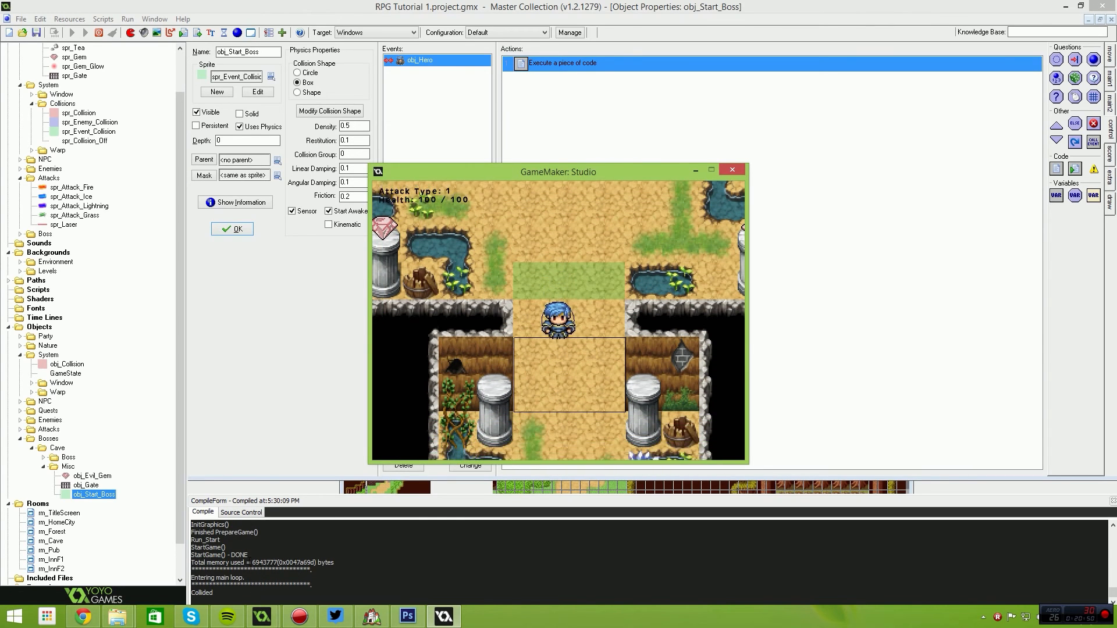
pyautogui.press('Up')
pyautogui.press('Down')
pyautogui.press('Left')
pyautogui.press('Up')
pyautogui.press('Down')
pyautogui.press('Right')
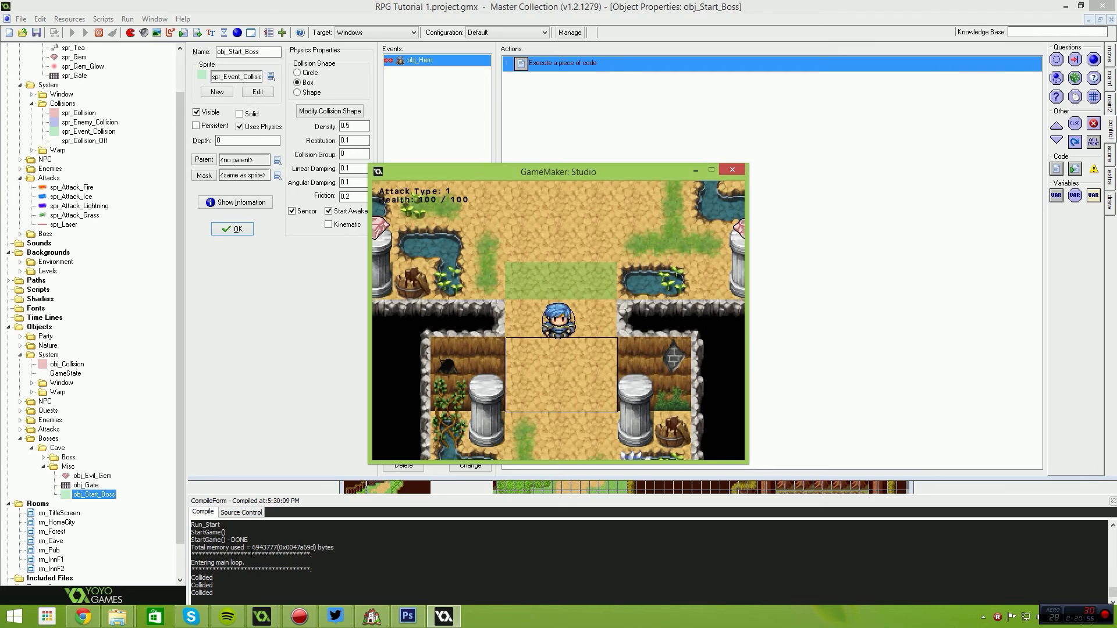
pyautogui.press('Up')
pyautogui.press('Down')
pyautogui.press('Left')
pyautogui.press('Right')
pyautogui.press('Down')
pyautogui.press('Left')
pyautogui.press('Up')
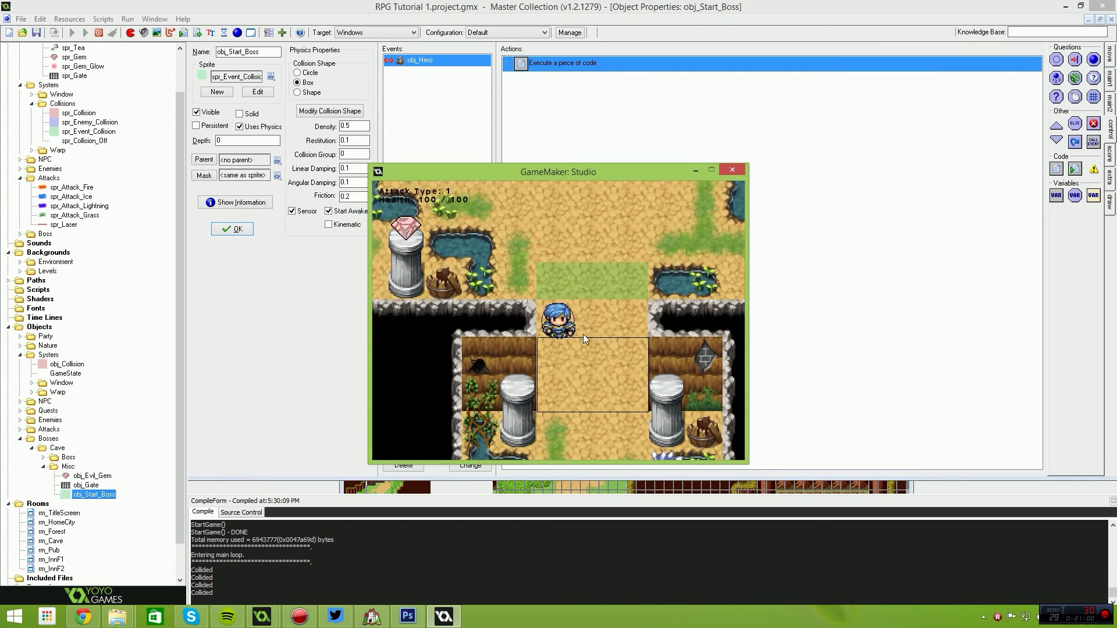
pyautogui.press('Down')
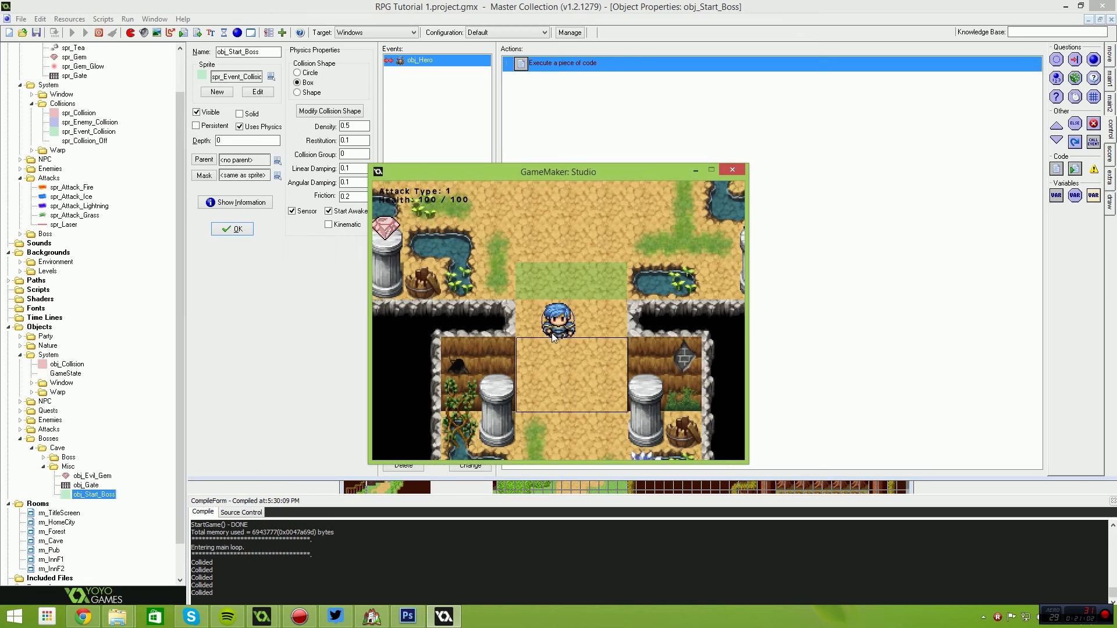
pyautogui.press('Up')
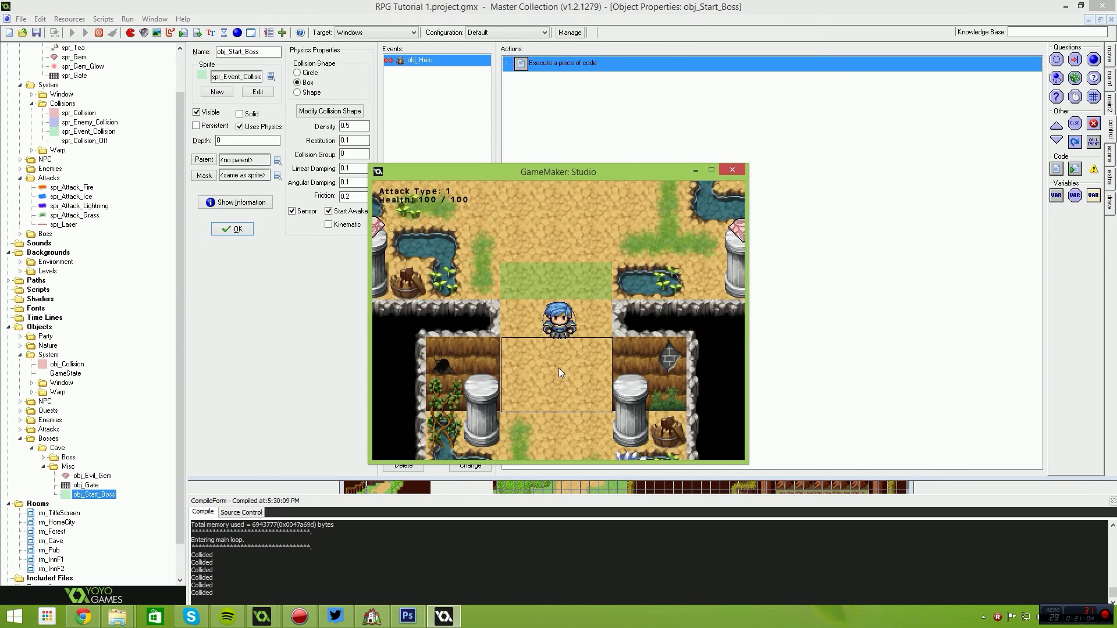
pyautogui.press('Down')
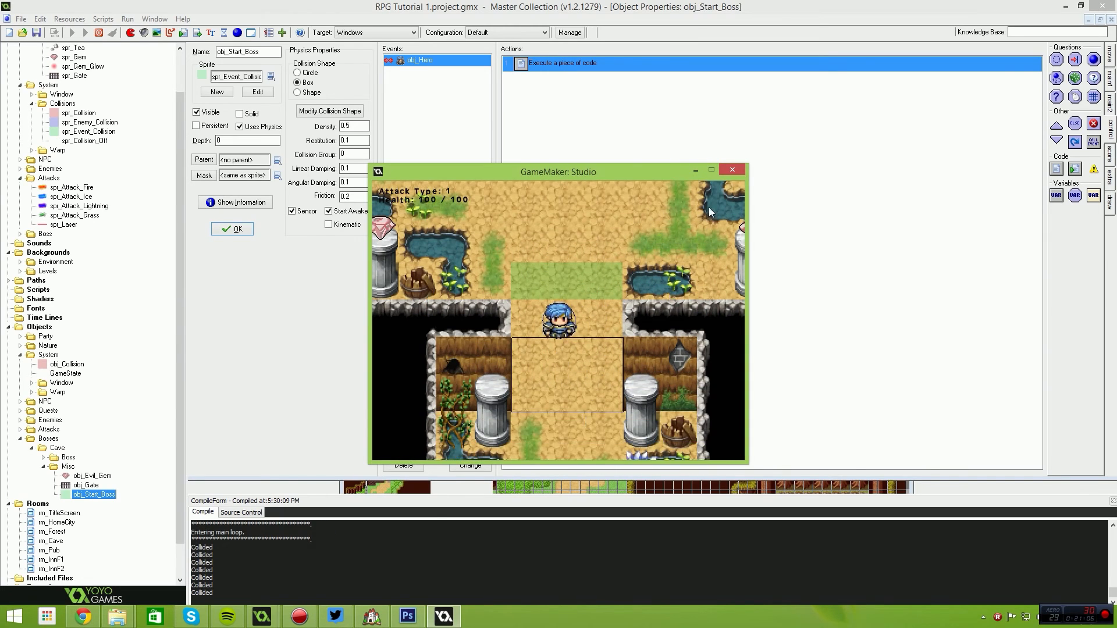
pyautogui.click(733, 170)
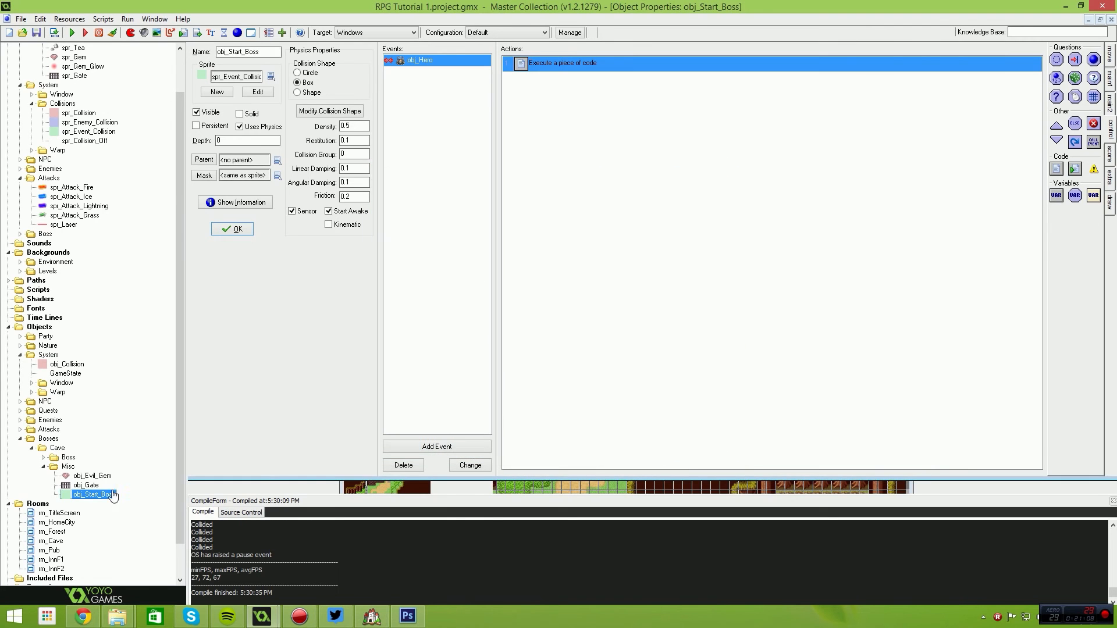
# Change the target value of the lerp call in obj_Gate's Step code to 1
pyautogui.doubleClick(85, 485)
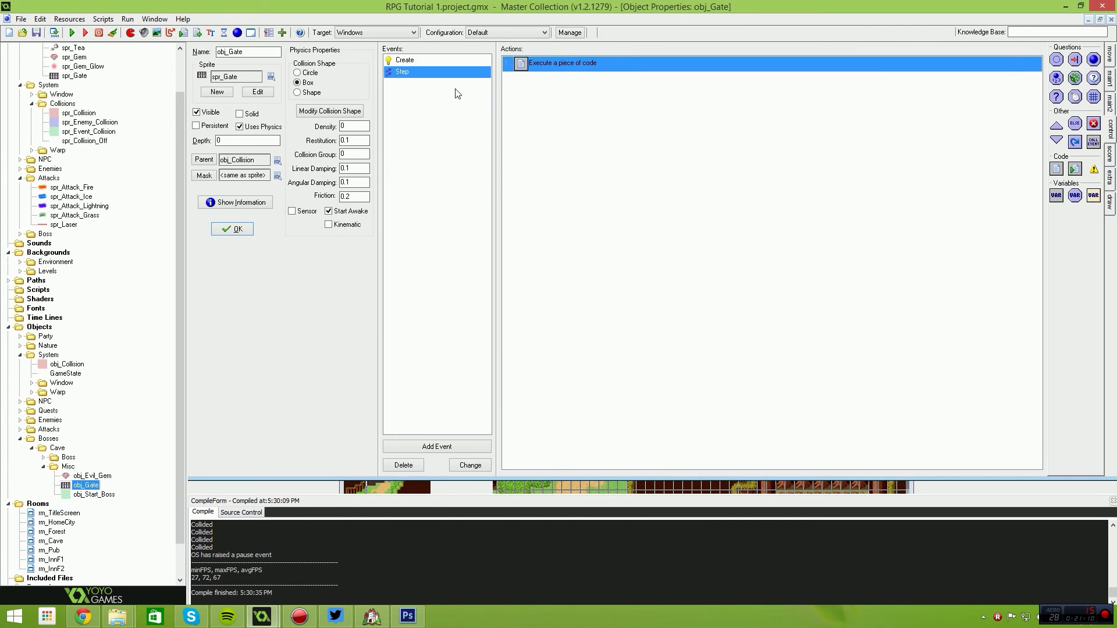
pyautogui.doubleClick(560, 63)
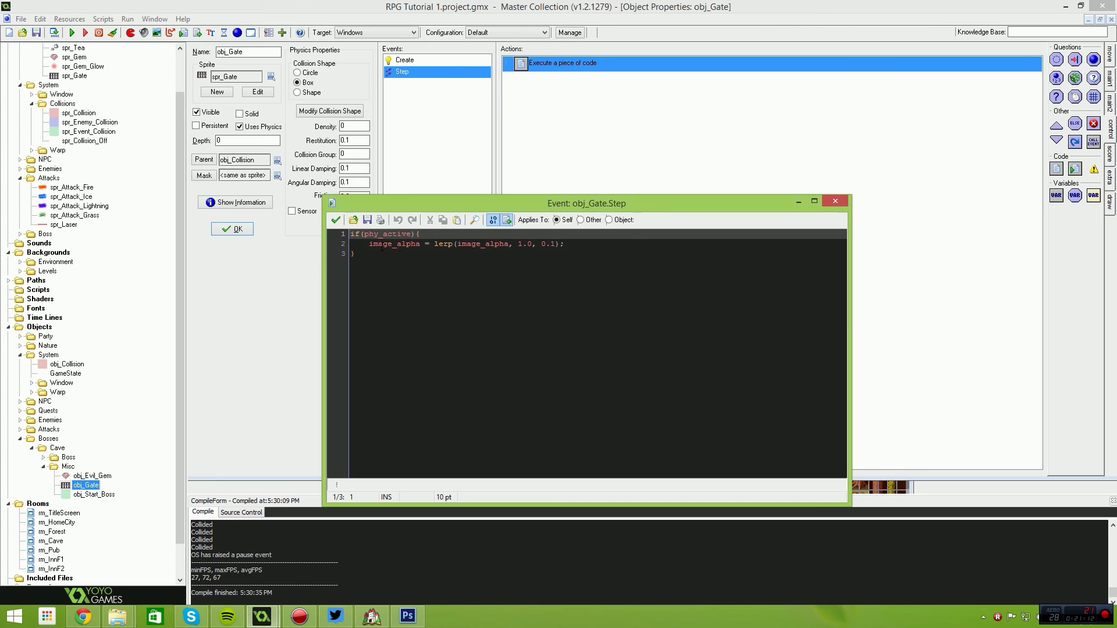
pyautogui.click(518, 244)
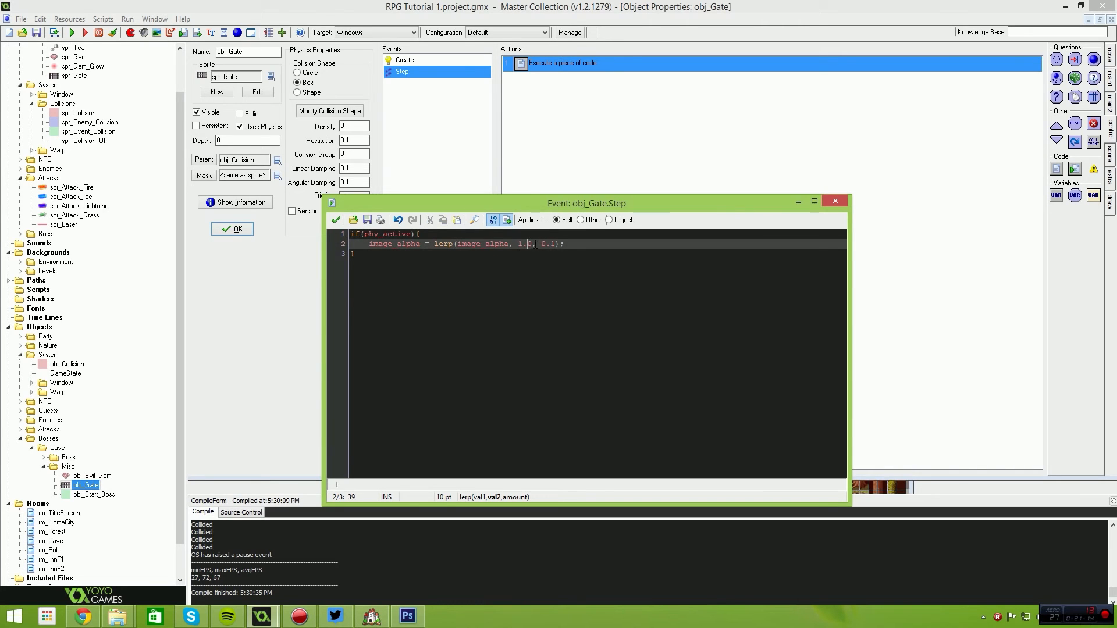
pyautogui.press('BackSpace')
pyautogui.press('Delete')
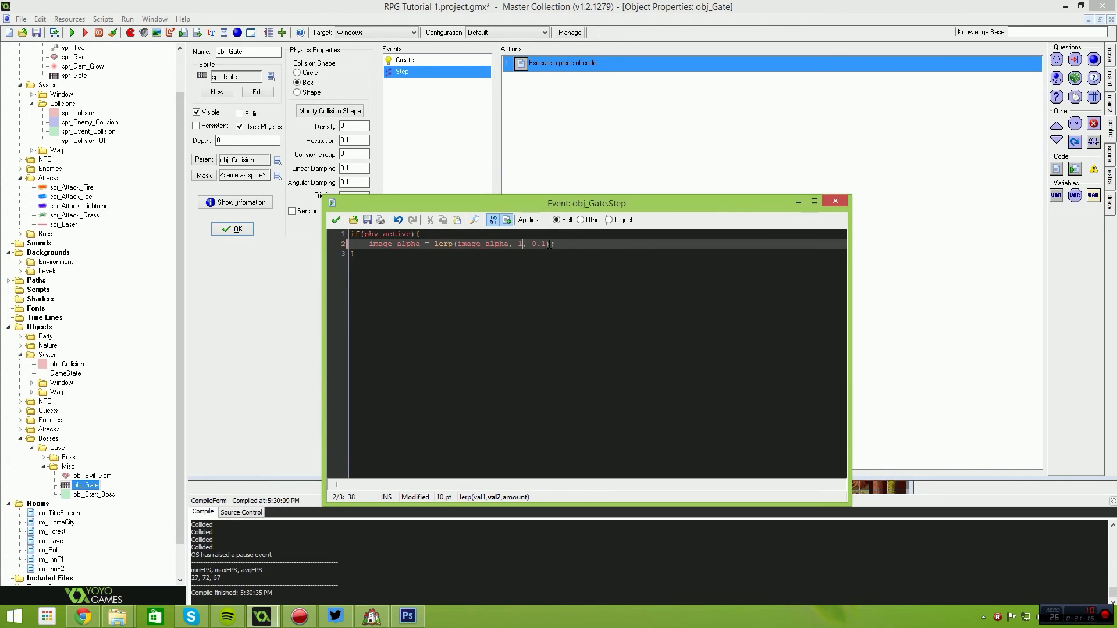
# Examine obj_Gate's Create event and the image_alpha and amount arguments of the lerp call in the Step code
pyautogui.doubleClick(468, 249)
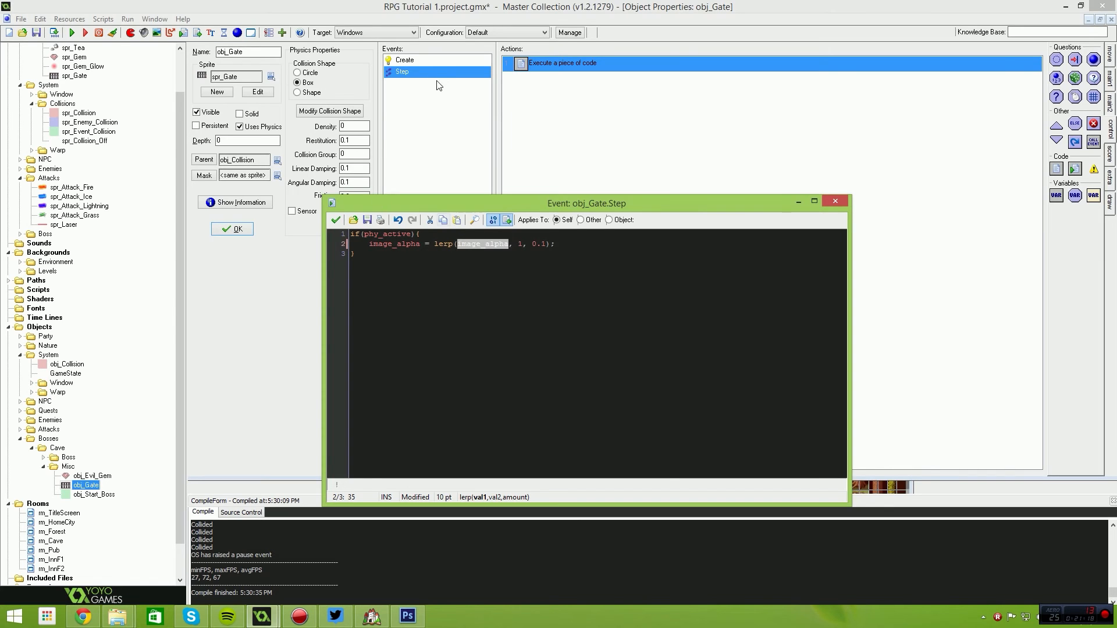
pyautogui.click(441, 61)
pyautogui.doubleClick(514, 63)
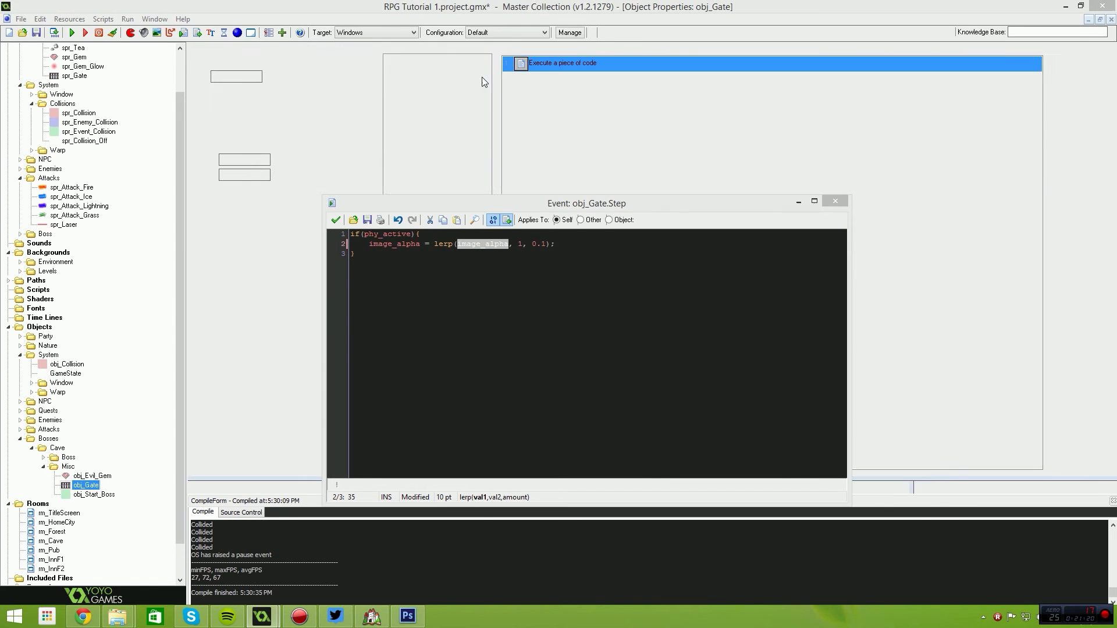
pyautogui.moveTo(669, 244); pyautogui.dragTo(606, 244)
pyautogui.click(574, 221)
pyautogui.click(437, 253)
pyautogui.doubleClick(471, 244)
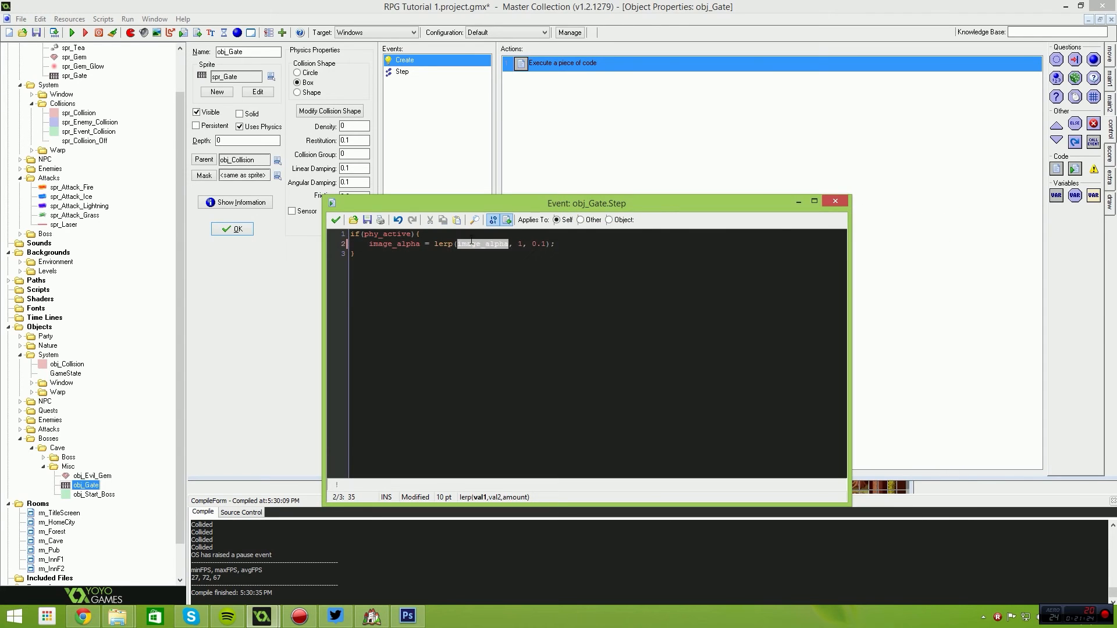
pyautogui.click(536, 244)
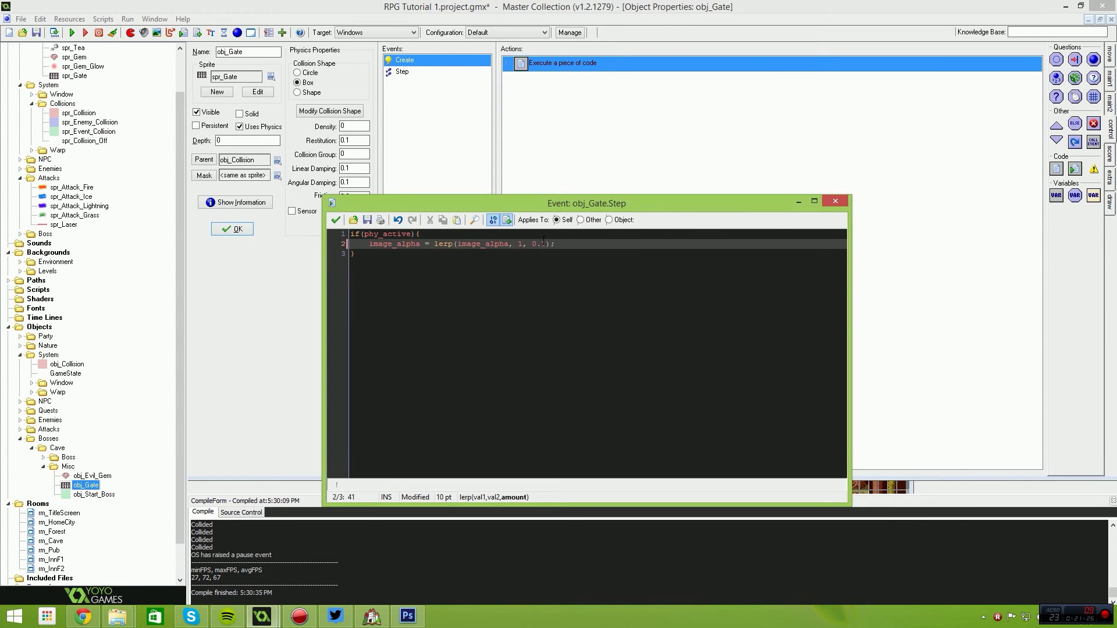
# Change the Step code's condition to phy_active == true and add an empty else block after it
pyautogui.click(452, 234)
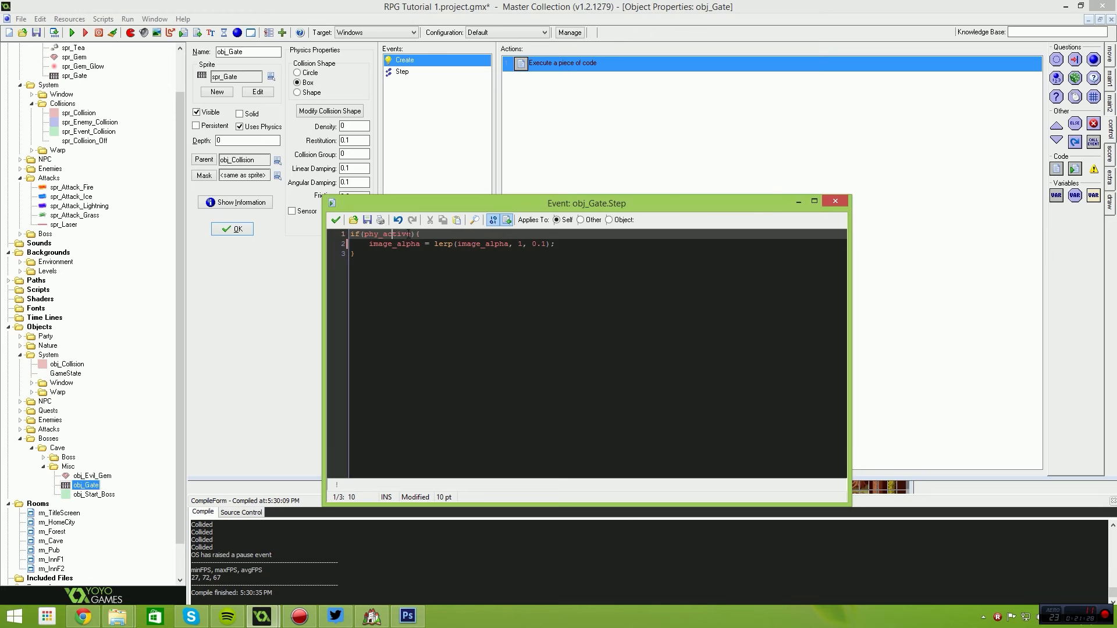
pyautogui.write('== t')
pyautogui.click(441, 251)
pyautogui.write('else{')
pyautogui.press('Return')
pyautogui.press('Return')
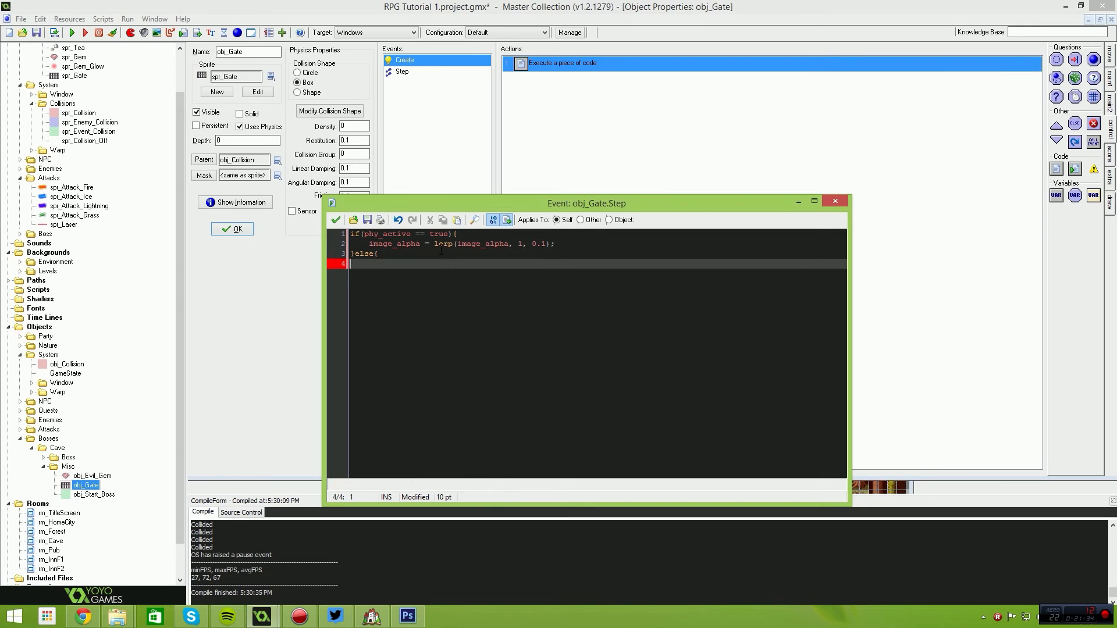
pyautogui.write('}')
# Write show_debug_message("Not Visible") inside the else block of obj_Gate's Step code
pyautogui.press('Up')
pyautogui.write('show')
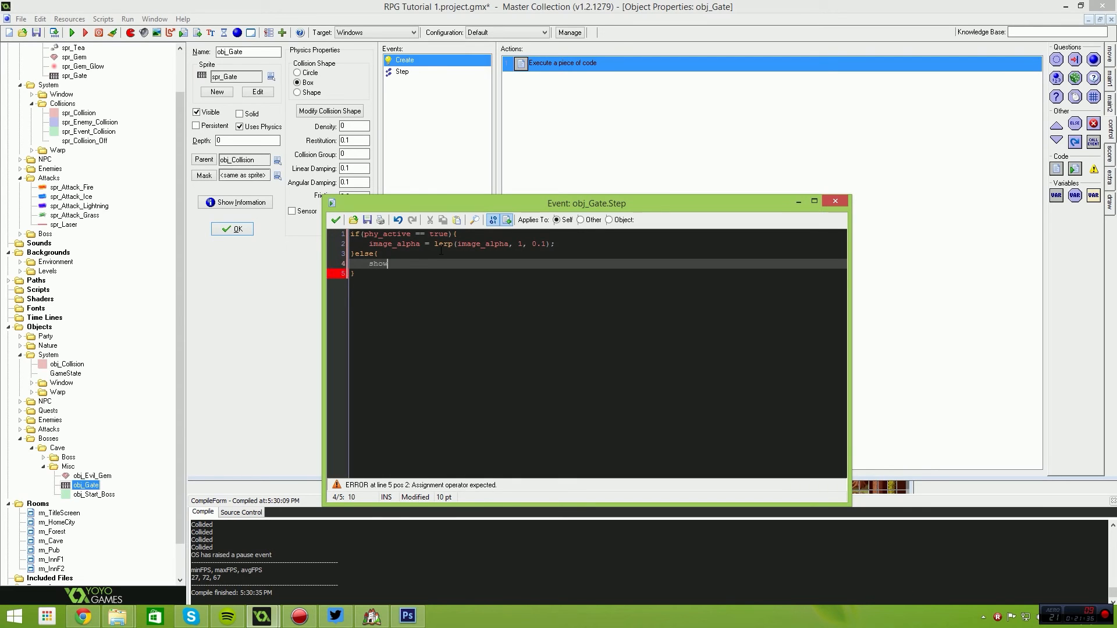
pyautogui.write('_debug_')
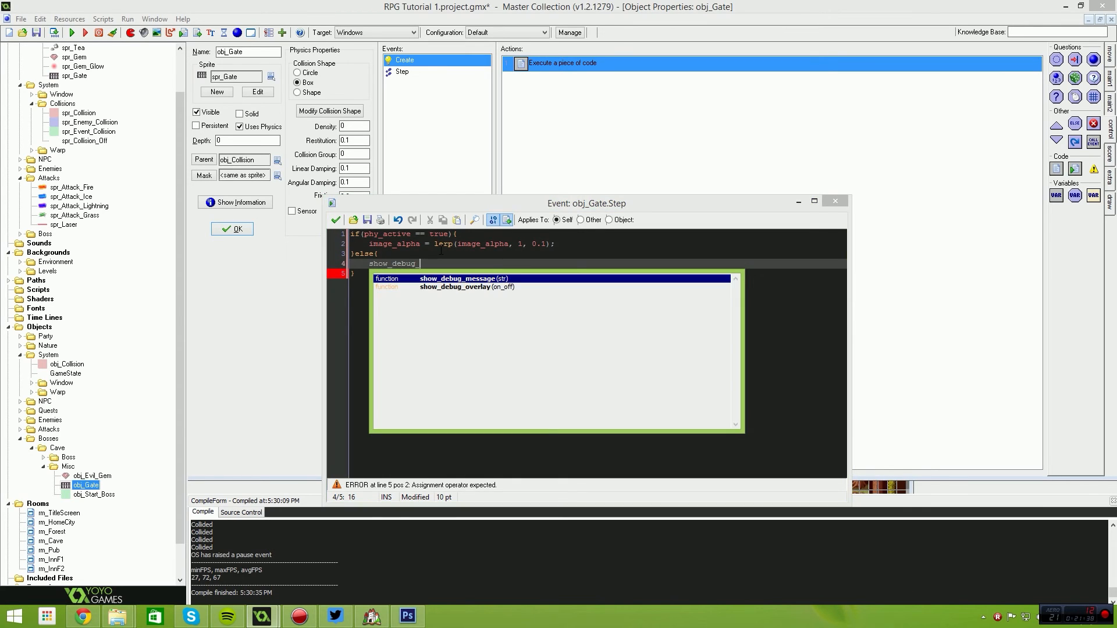
pyautogui.press('Return')
pyautogui.write('("')
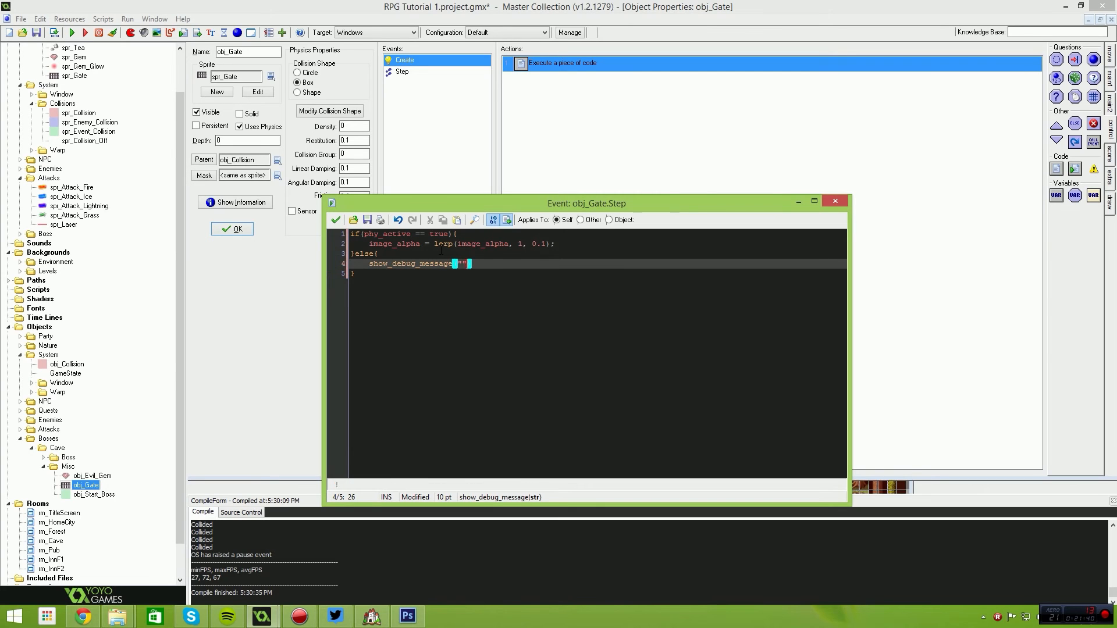
pyautogui.write('Not Visible')
# Copy the debug message line below the lerp line, change its text to "Visible", and confirm the Step code
pyautogui.press('End')
pyautogui.hotkey('shift', 'Home')
pyautogui.hotkey('ctrl', 'c')
pyautogui.press('Up')
pyautogui.press('Up')
pyautogui.press('End')
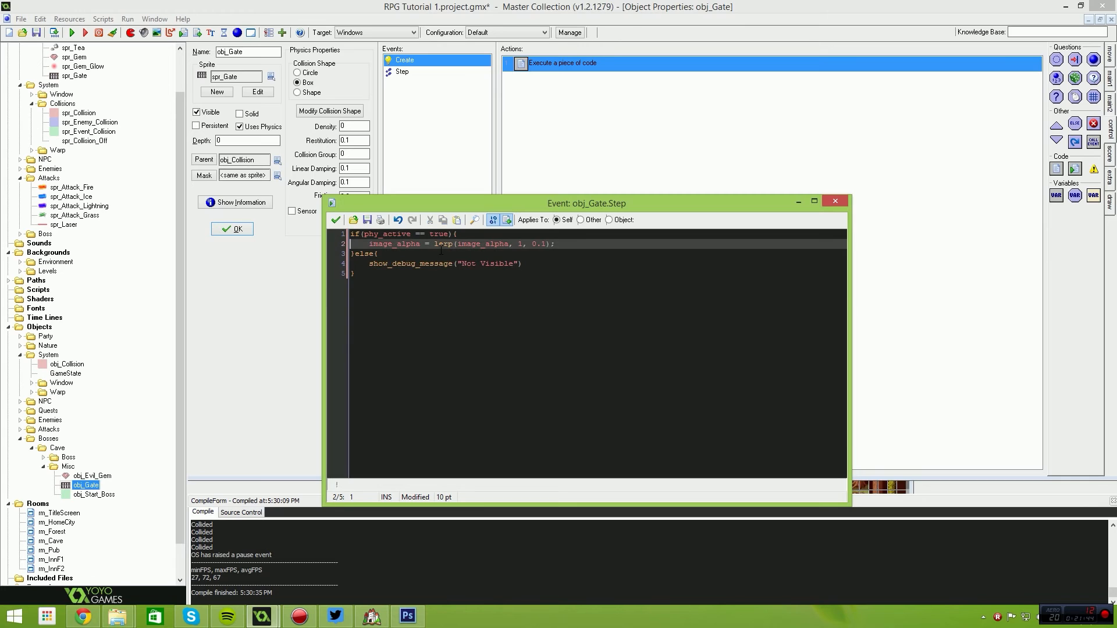
pyautogui.press('Return')
pyautogui.hotkey('ctrl', 'v')
pyautogui.hotkey('shift', 'Tab')
pyautogui.press('Left')
pyautogui.hotkey('ctrl', 'Left')
pyautogui.hotkey('shift', 'Left')
pyautogui.hotkey('shift', 'Left')
pyautogui.hotkey('shift', 'Left')
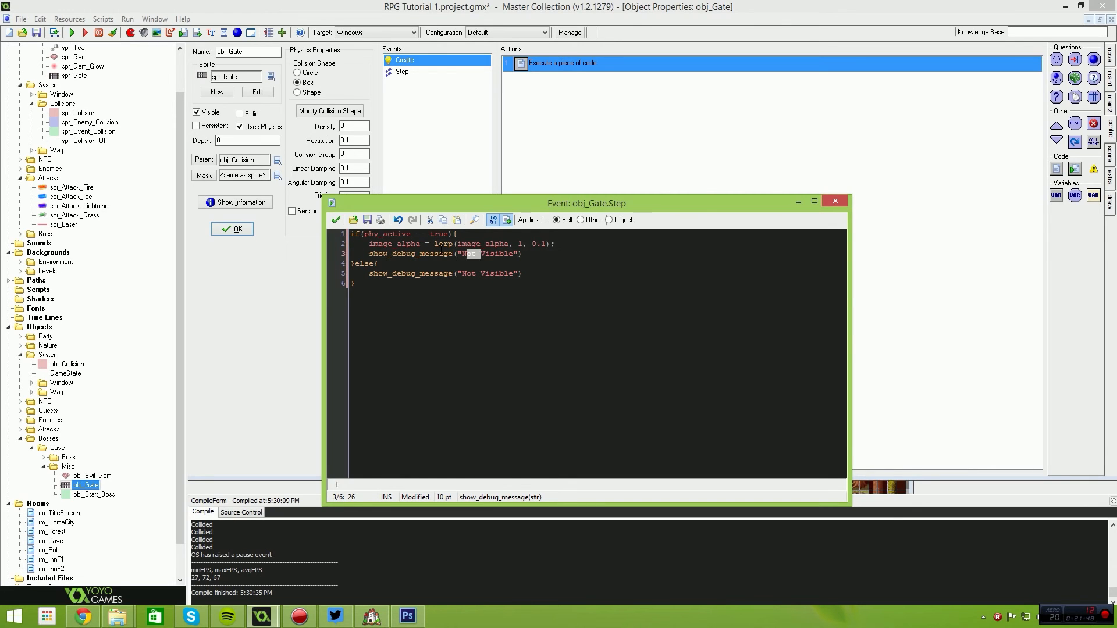
pyautogui.press('BackSpace')
pyautogui.press('BackSpace')
pyautogui.click(336, 220)
# Run the game, walk through the cave's boss trigger and check the gate and its debug output, ending with the game closed
pyautogui.press('F5')
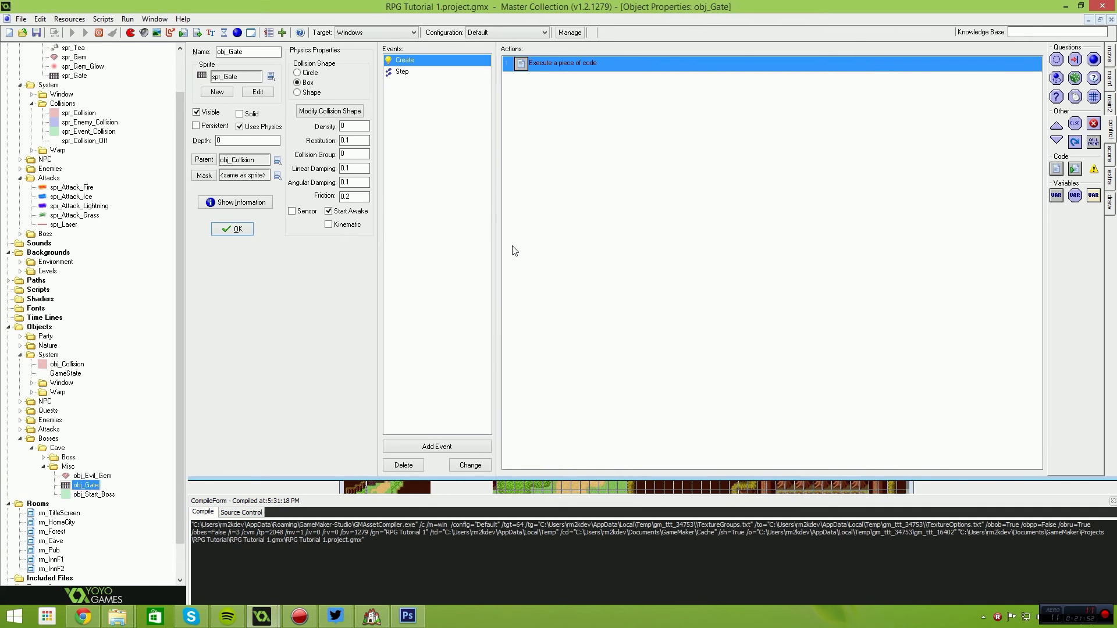
pyautogui.press('Down')
pyautogui.press('Right')
pyautogui.press('Up')
pyautogui.press('Left')
pyautogui.press('Up')
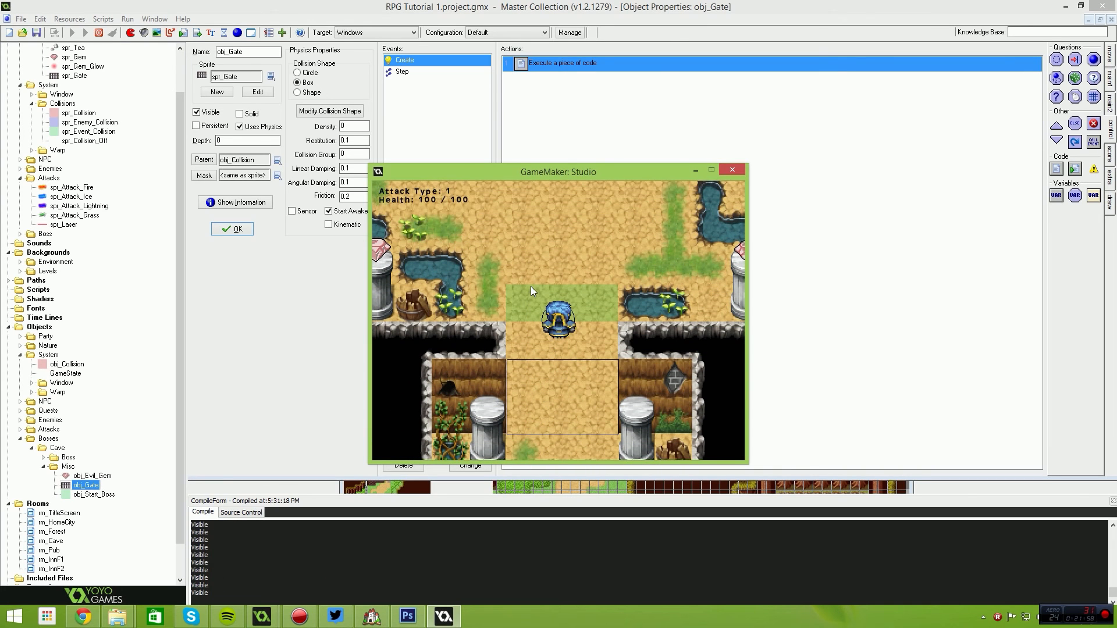
pyautogui.press('Down')
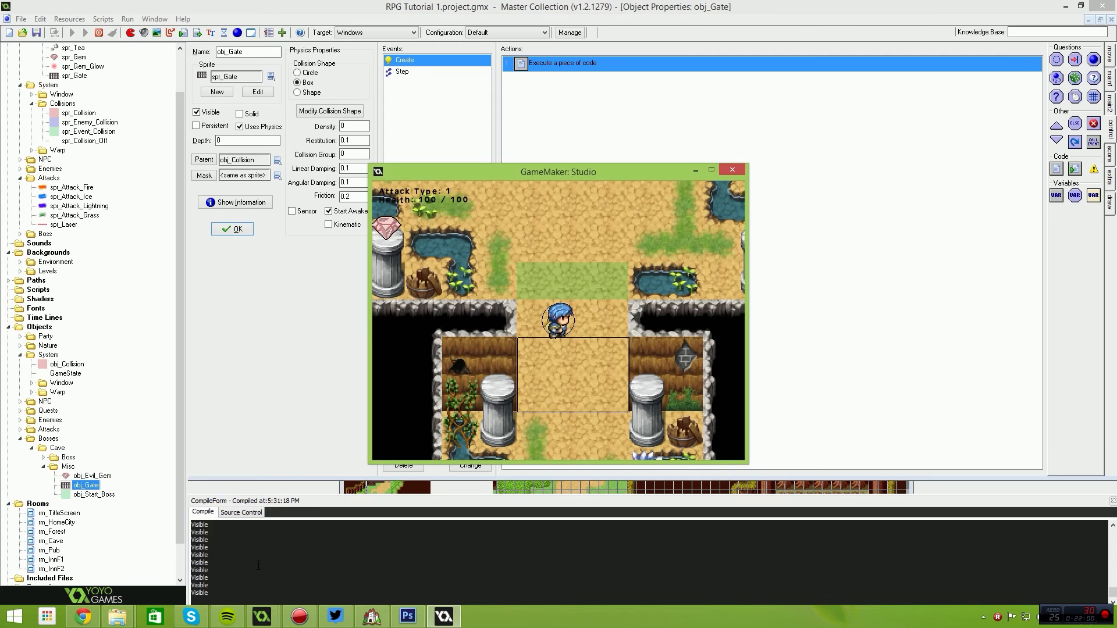
pyautogui.click(257, 565)
pyautogui.hotkey('alt', 'Tab')
pyautogui.click(731, 171)
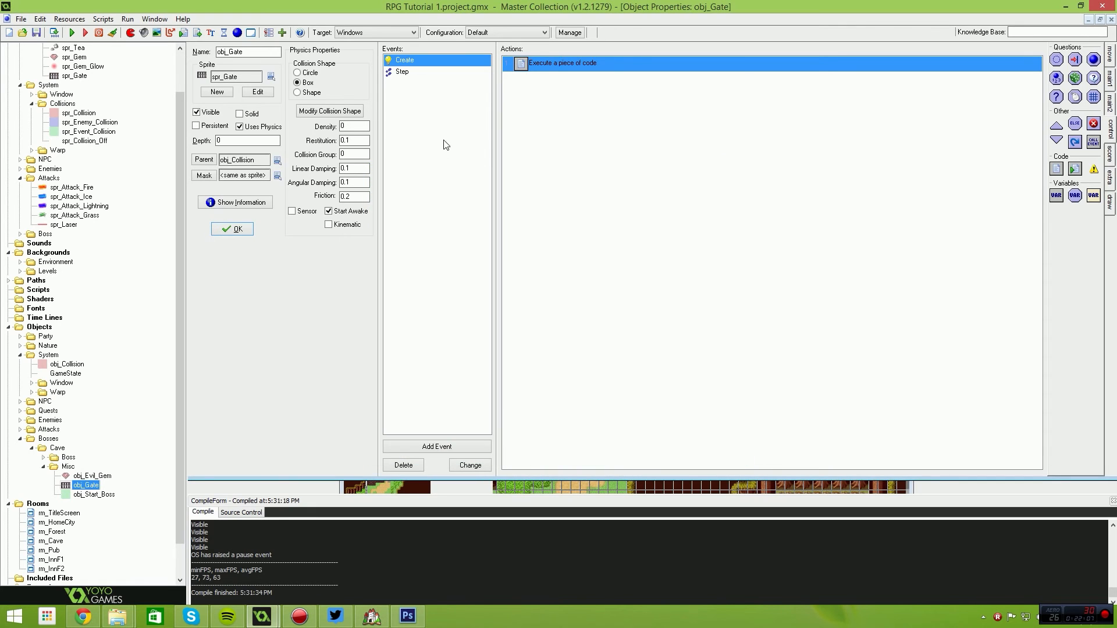
# Append + string(image_alpha) to the "Visible" debug message in obj_Gate's Step code
pyautogui.click(442, 72)
pyautogui.doubleClick(580, 70)
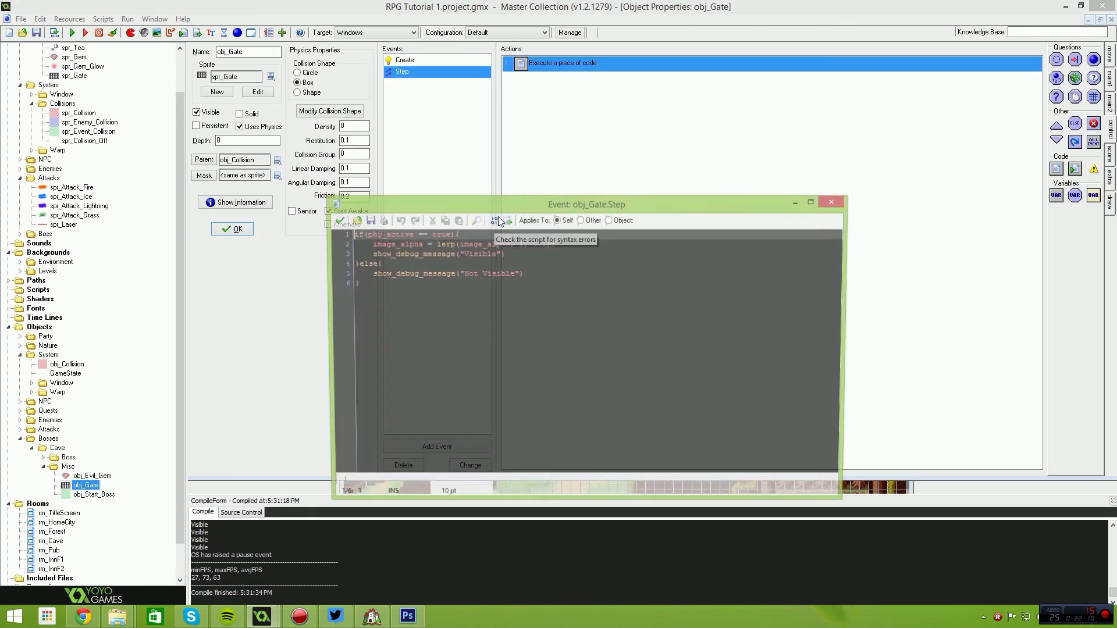
pyautogui.doubleClick(407, 243)
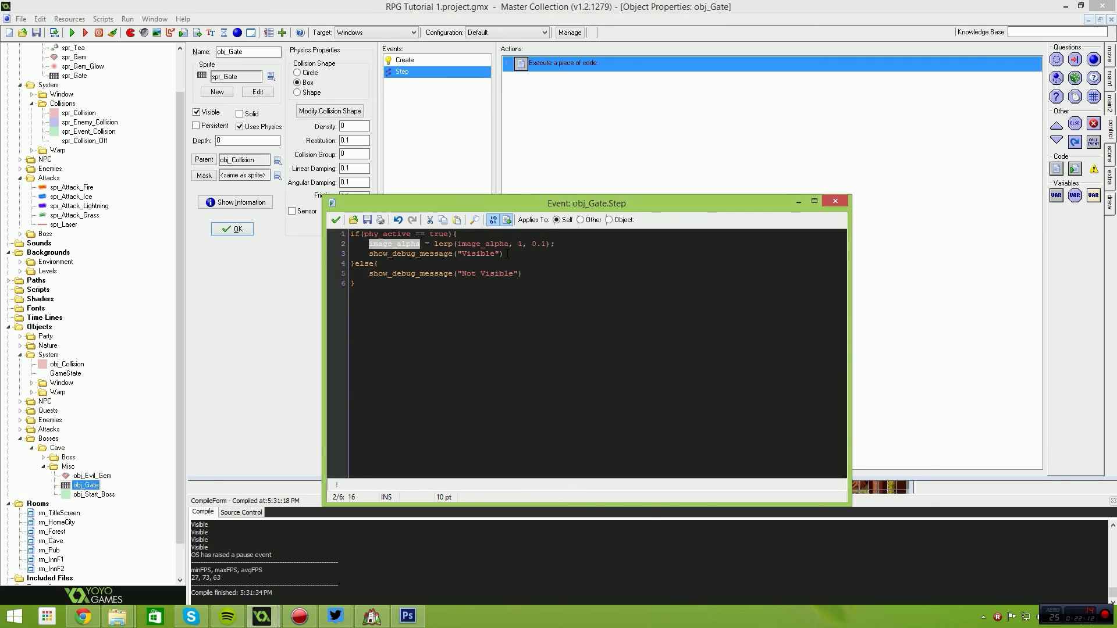
pyautogui.click(500, 253)
pyautogui.write('+ ')
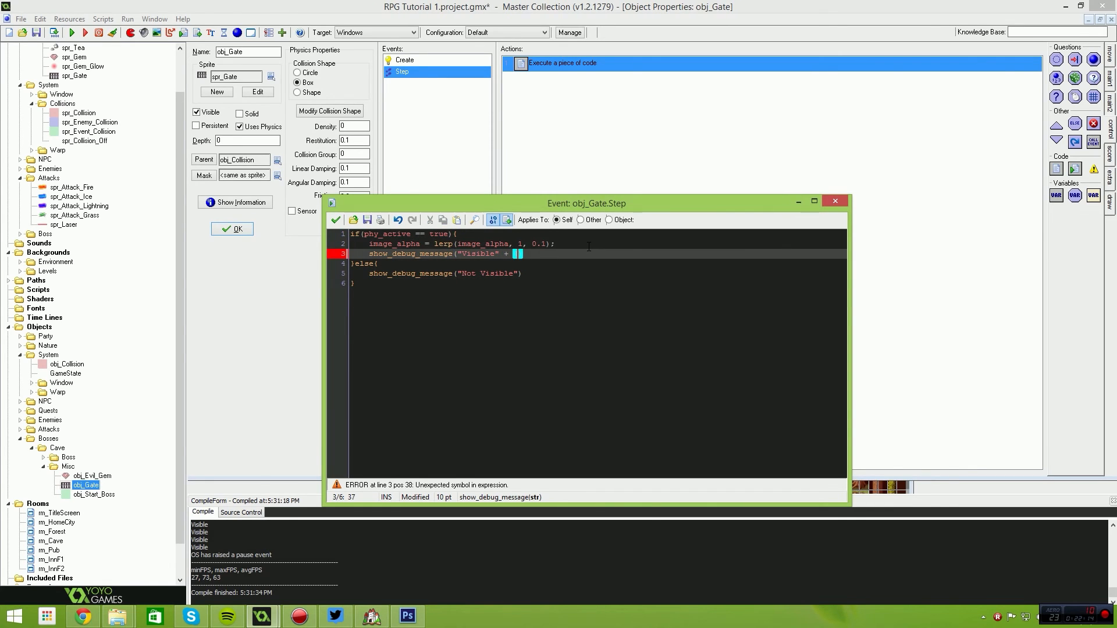
pyautogui.write('string(image_alpha)')
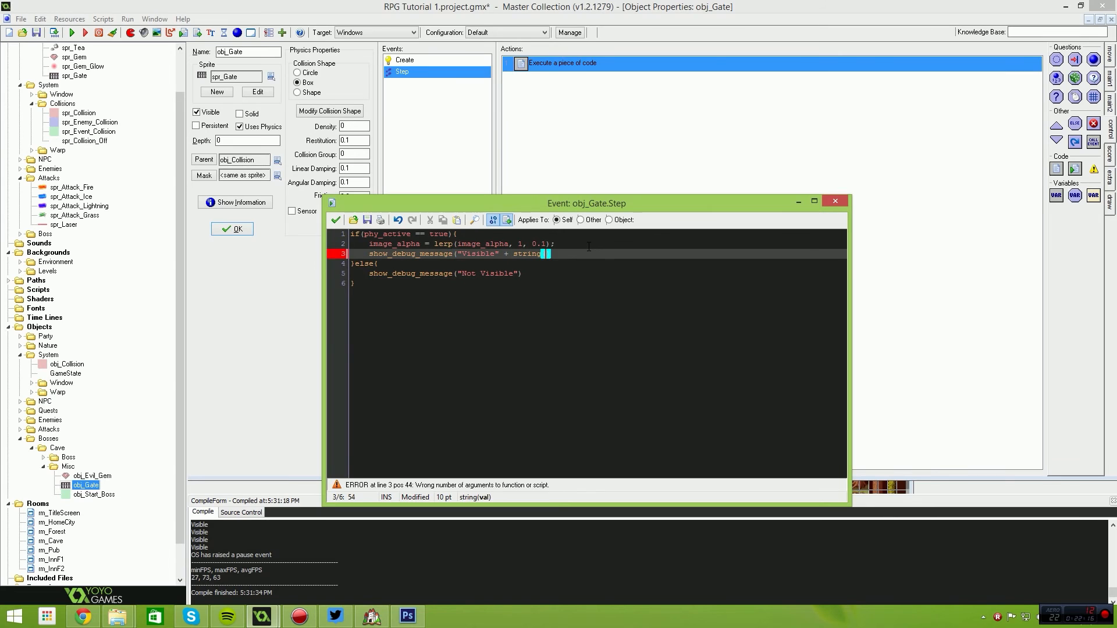
pyautogui.click(601, 307)
# Test the boss trigger in the cave to read the gate's logged image_alpha, and close the game
pyautogui.press('F5')
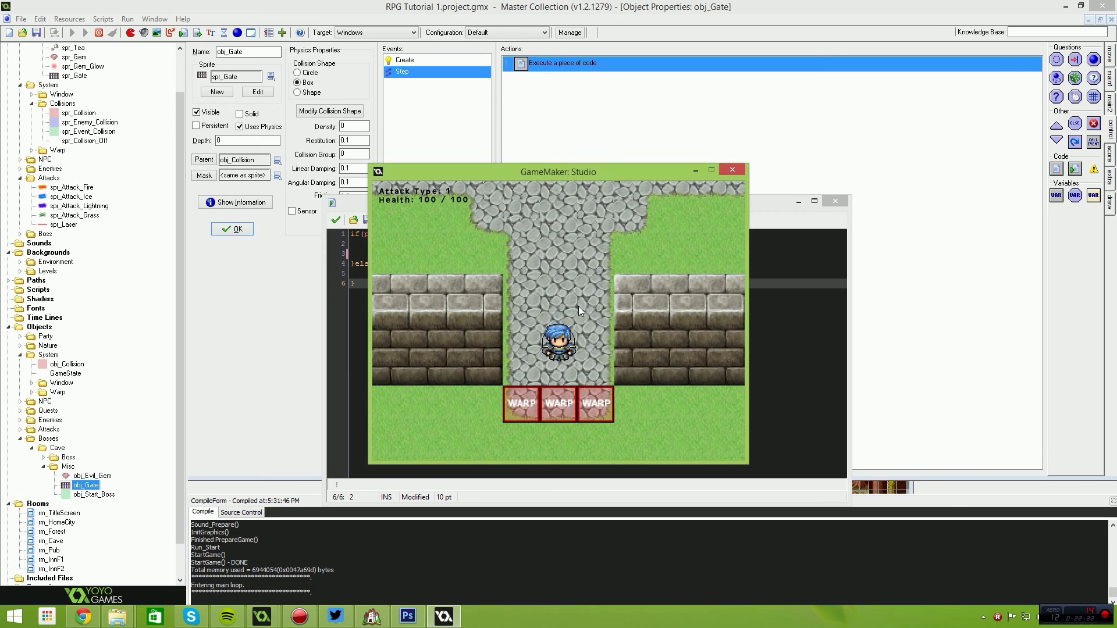
pyautogui.press('Down')
pyautogui.press('Up')
pyautogui.press('Right')
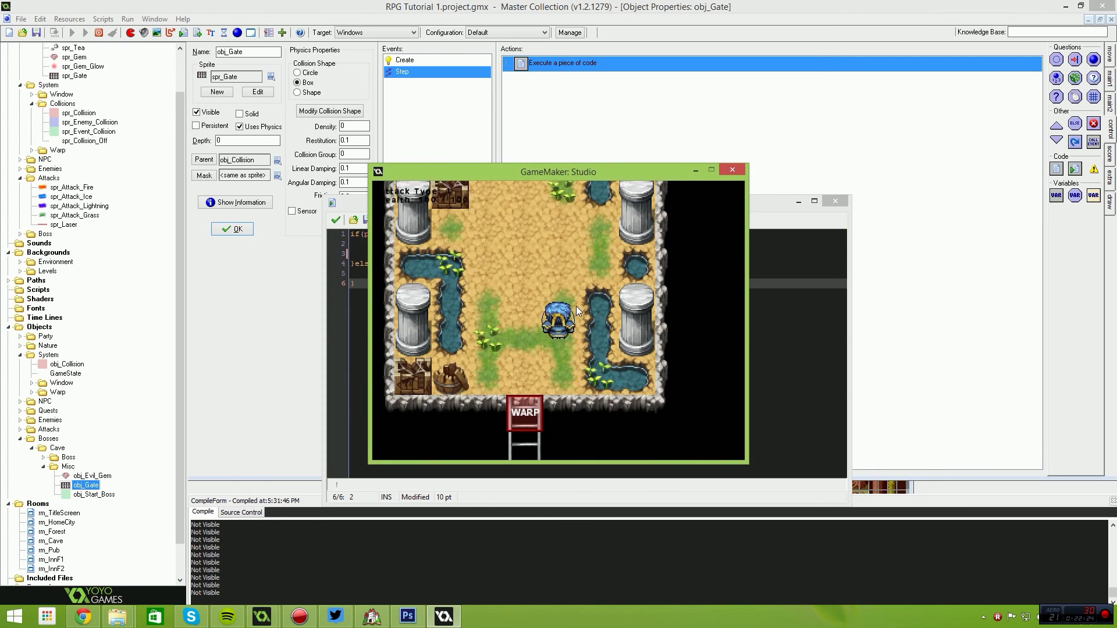
pyautogui.press('Down')
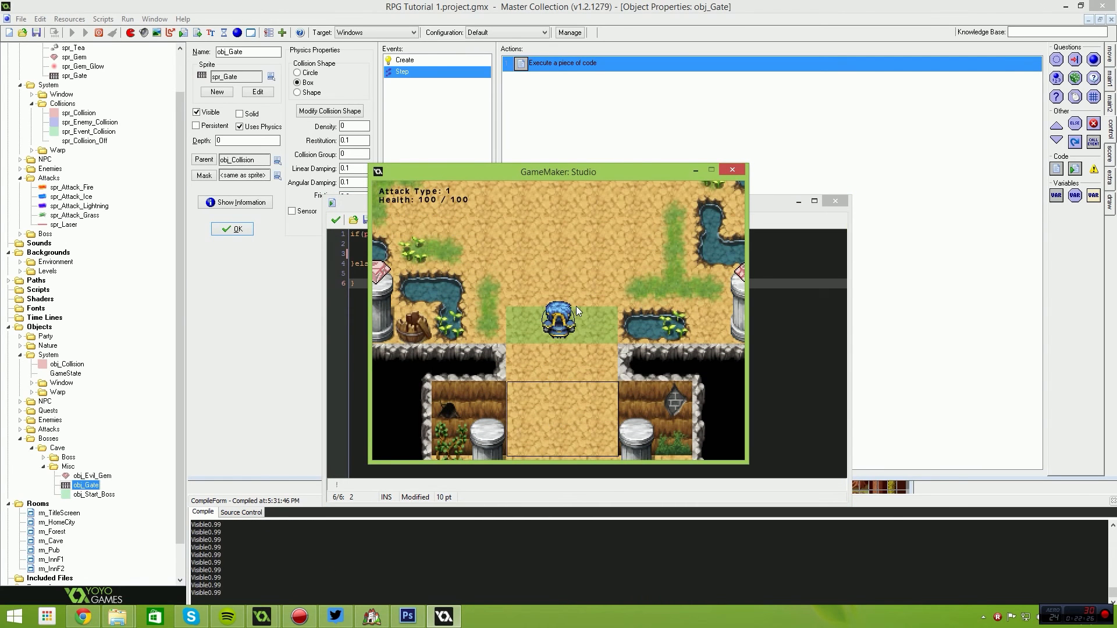
pyautogui.press('Down')
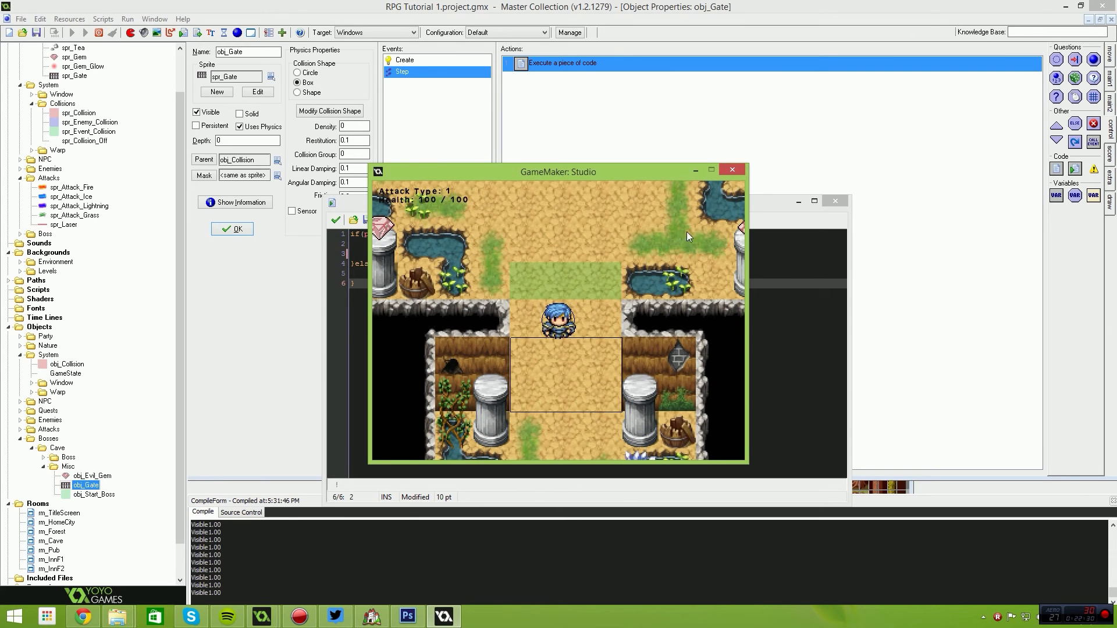
pyautogui.click(732, 170)
# Comment out the lerp line in obj_Gate's Step code and add image_alpha = 255 below it
pyautogui.click(523, 244)
pyautogui.click(535, 262)
pyautogui.click(523, 244)
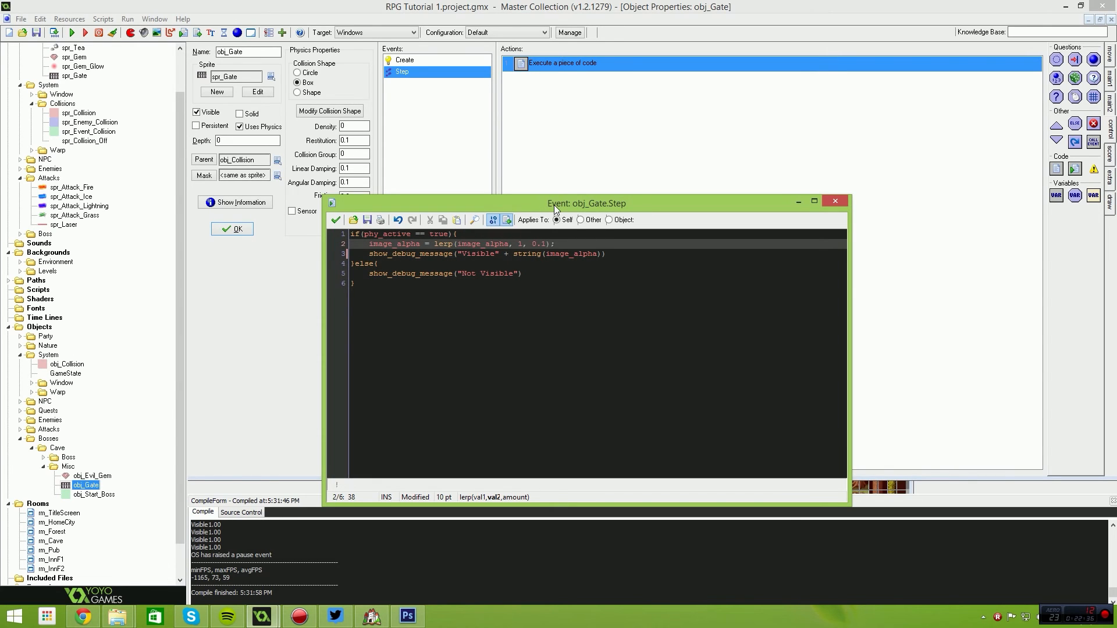
pyautogui.press('Home')
pyautogui.write('//')
pyautogui.press('Return')
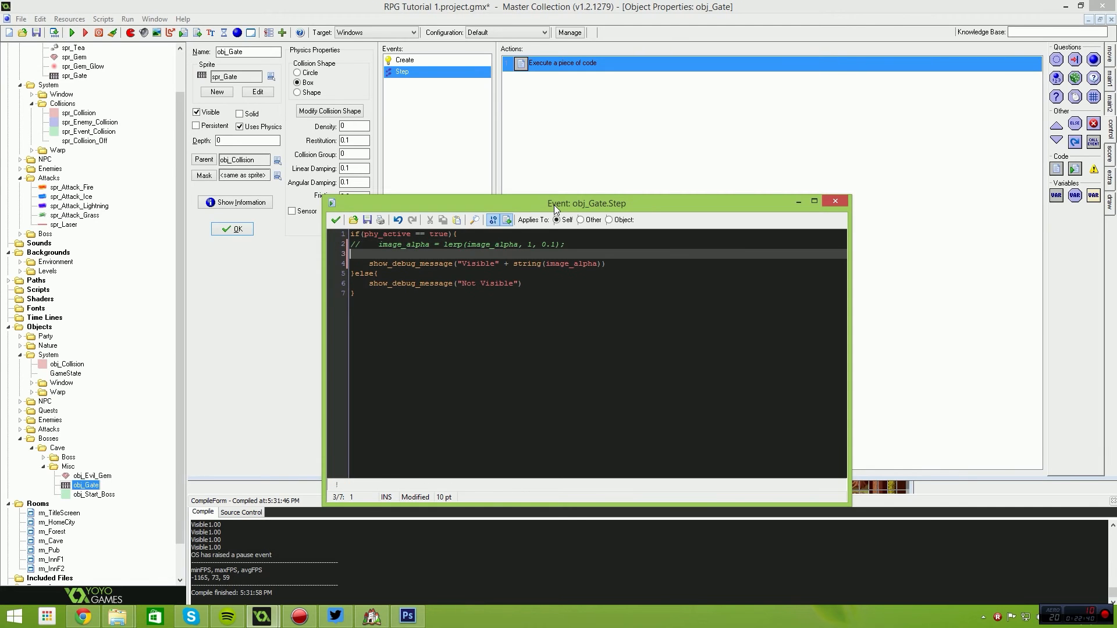
pyautogui.write('image_alpha')
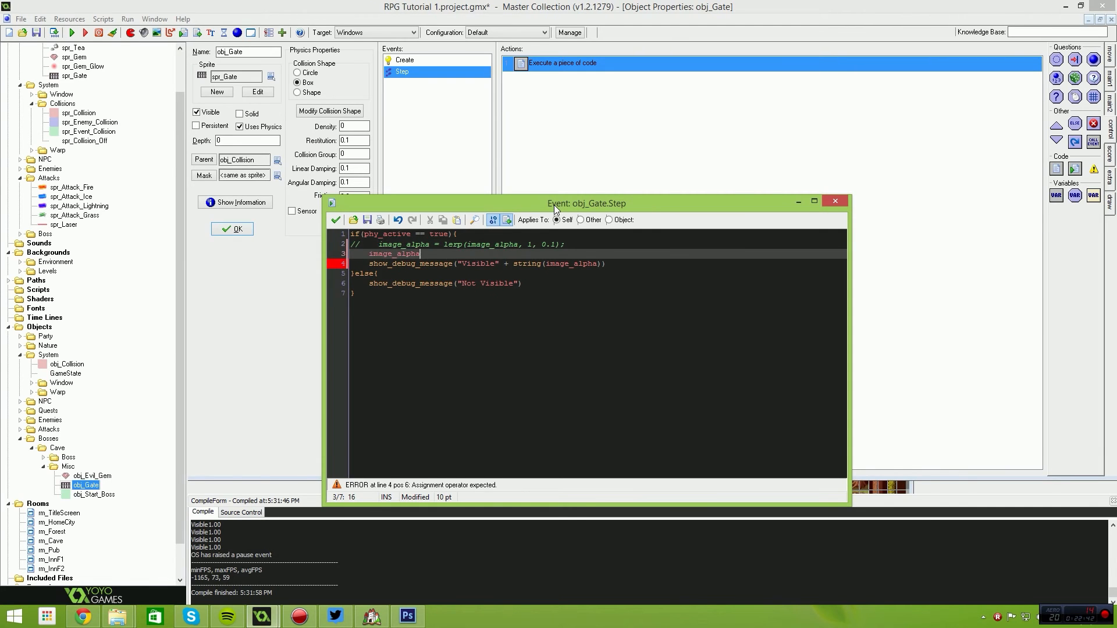
pyautogui.write(' = 255')
# Run the game with the fixed alpha, cross the boss trigger to check whether the gate is drawn, and close it
pyautogui.press('F5')
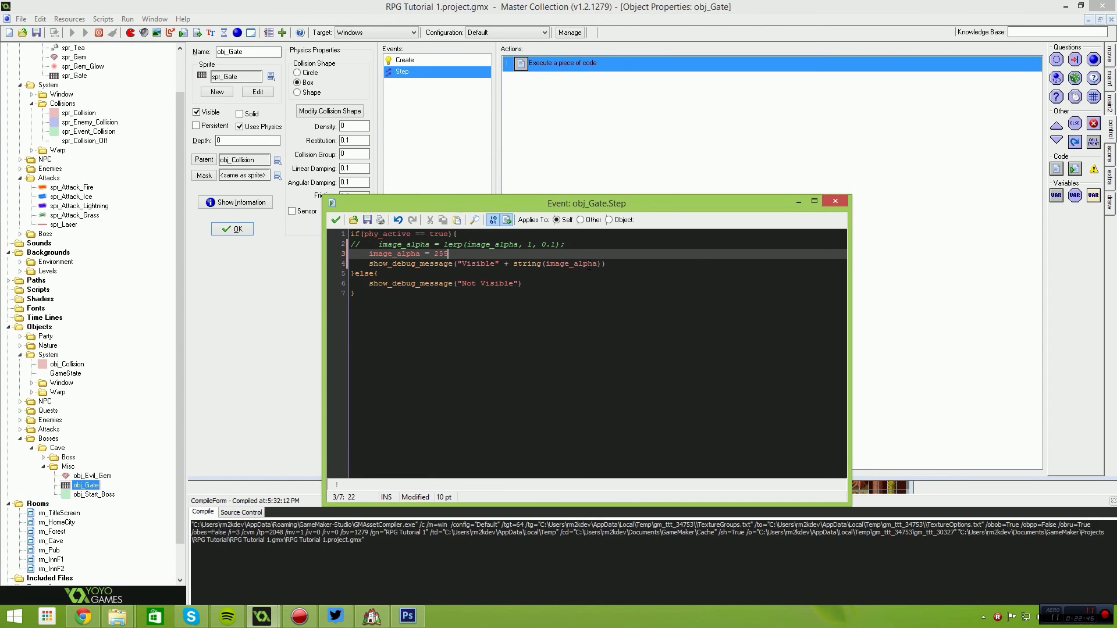
pyautogui.press('Down')
pyautogui.press('Up')
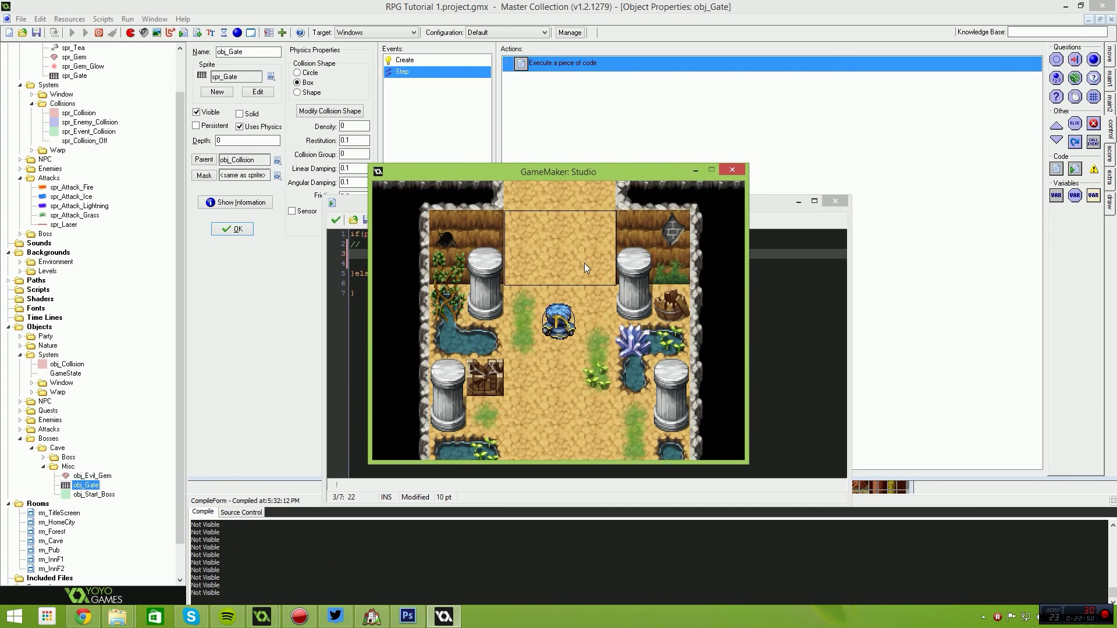
pyautogui.press('Down')
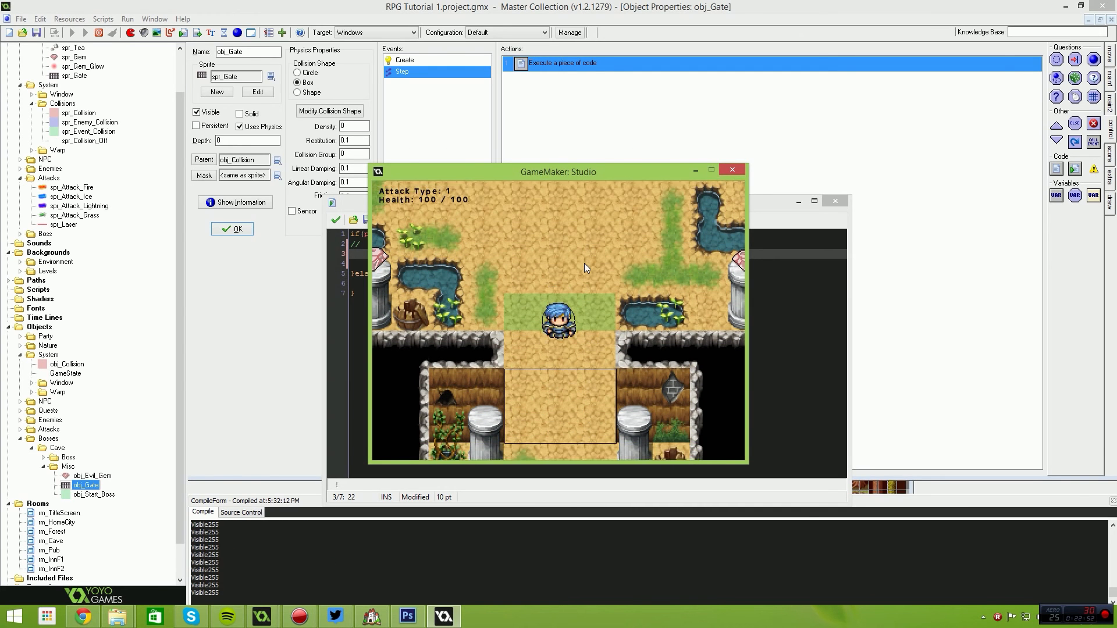
pyautogui.press('Down')
pyautogui.press('Left')
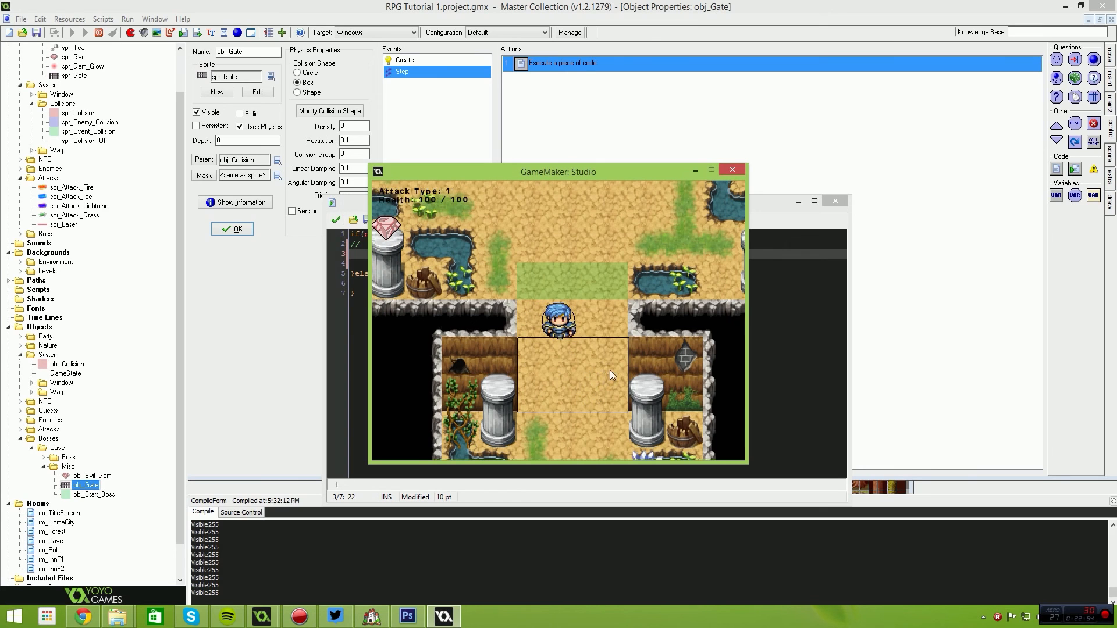
pyautogui.press('Right')
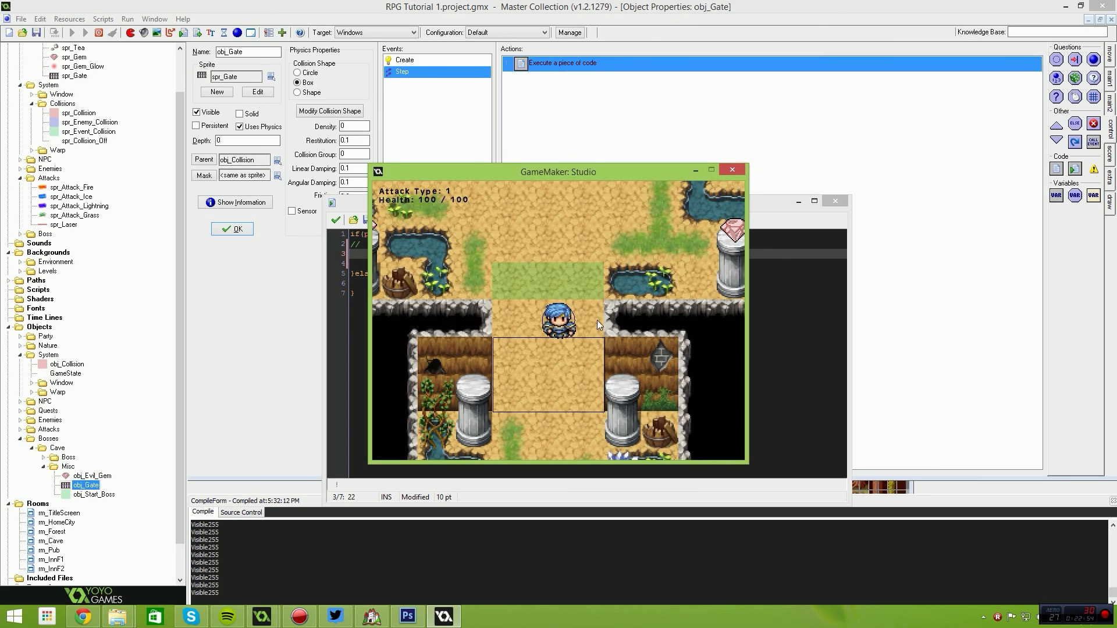
pyautogui.click(733, 169)
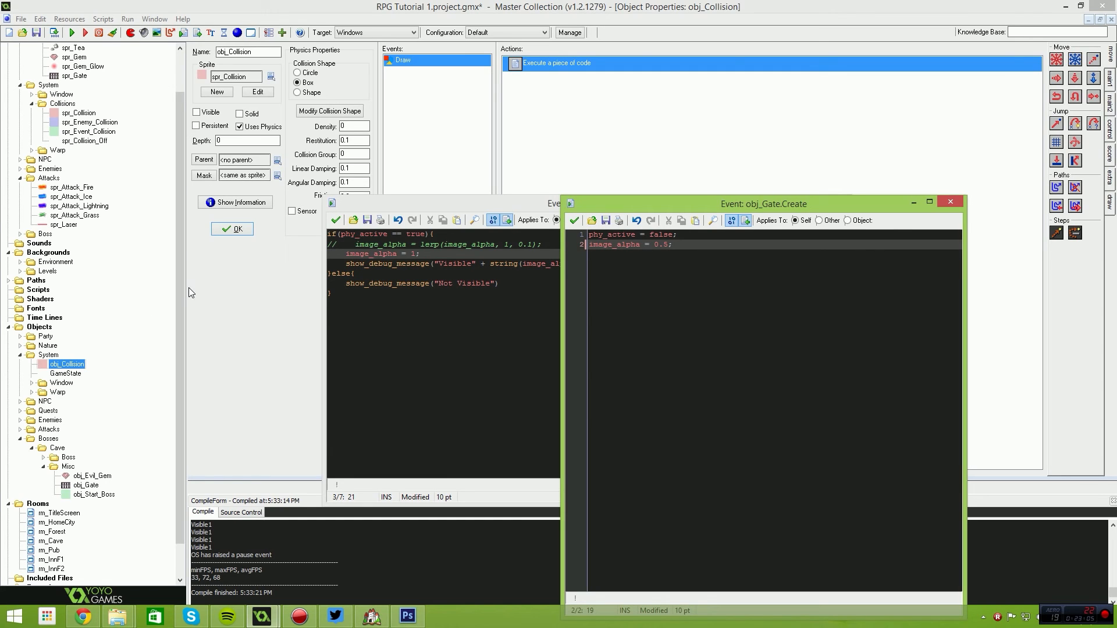
# Add draw_self() above physics_draw_debug() in obj_Collision's Draw code and confirm it
pyautogui.doubleClick(72, 366)
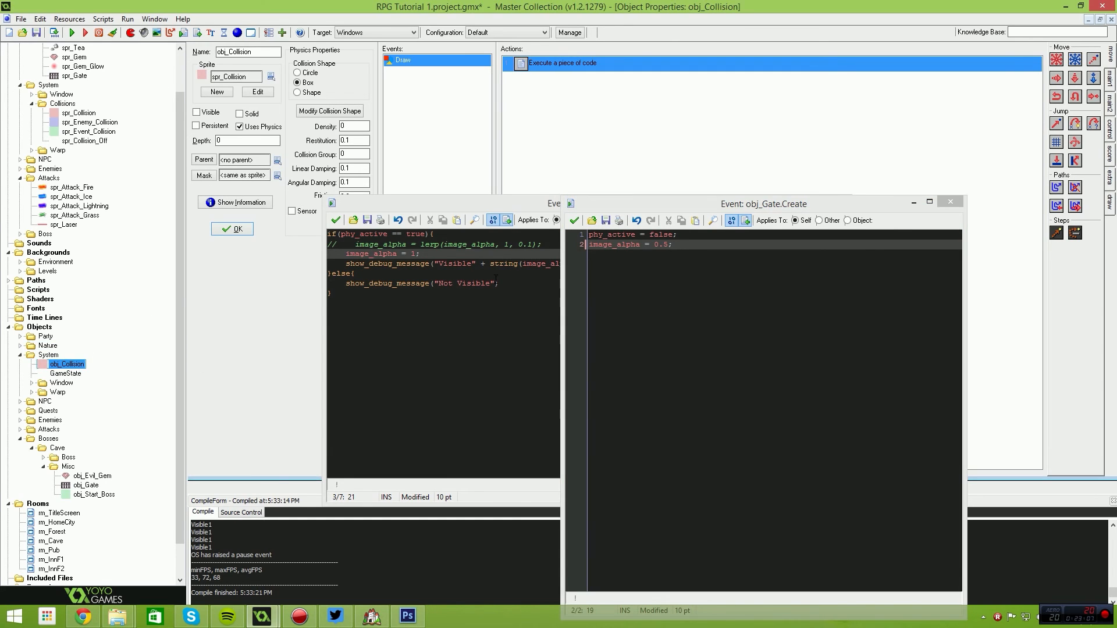
pyautogui.doubleClick(553, 63)
pyautogui.moveTo(139, 372); pyautogui.dragTo(2, 356)
pyautogui.click(172, 384)
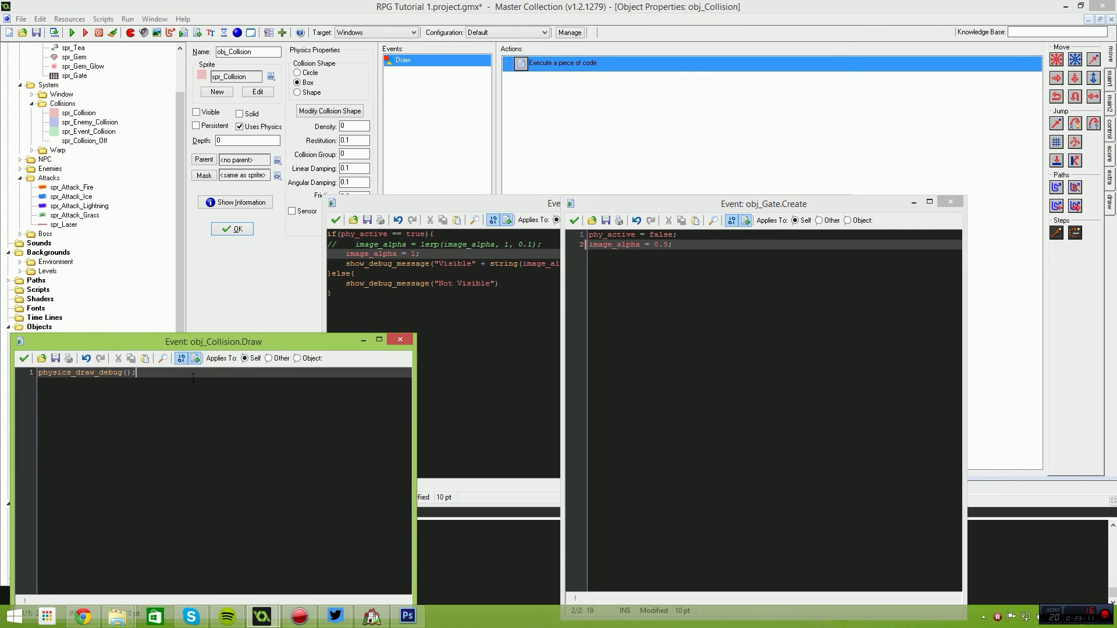
pyautogui.press('Home')
pyautogui.press('Return')
pyautogui.press('Up')
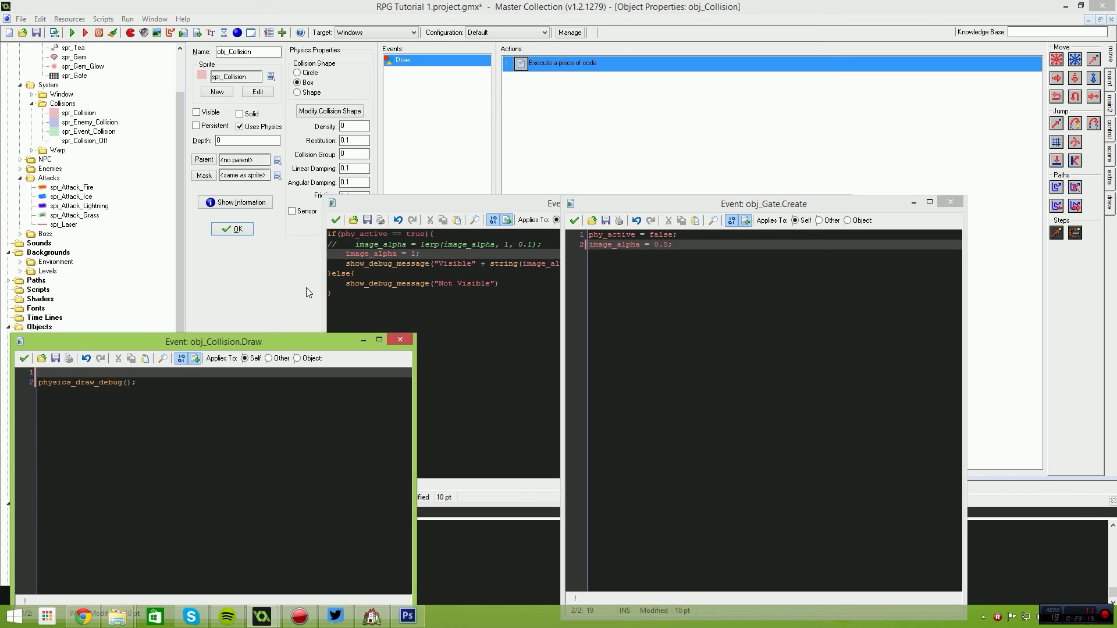
pyautogui.write('draw_self()')
pyautogui.click(24, 358)
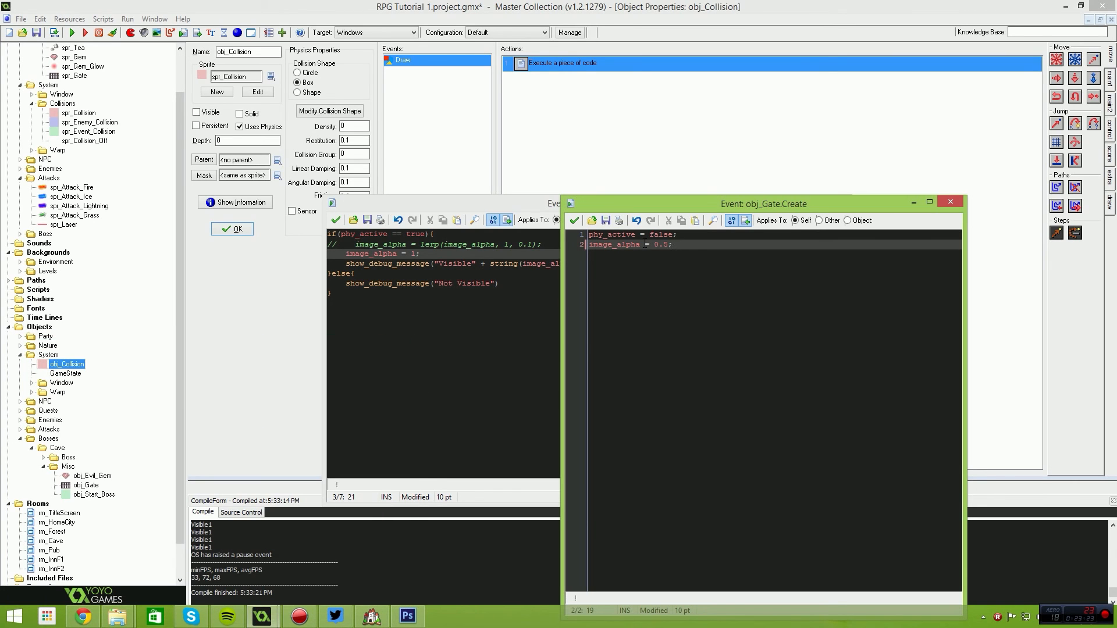
# Set image_alpha to 0 in obj_Gate's Create code and confirm it
pyautogui.click(666, 244)
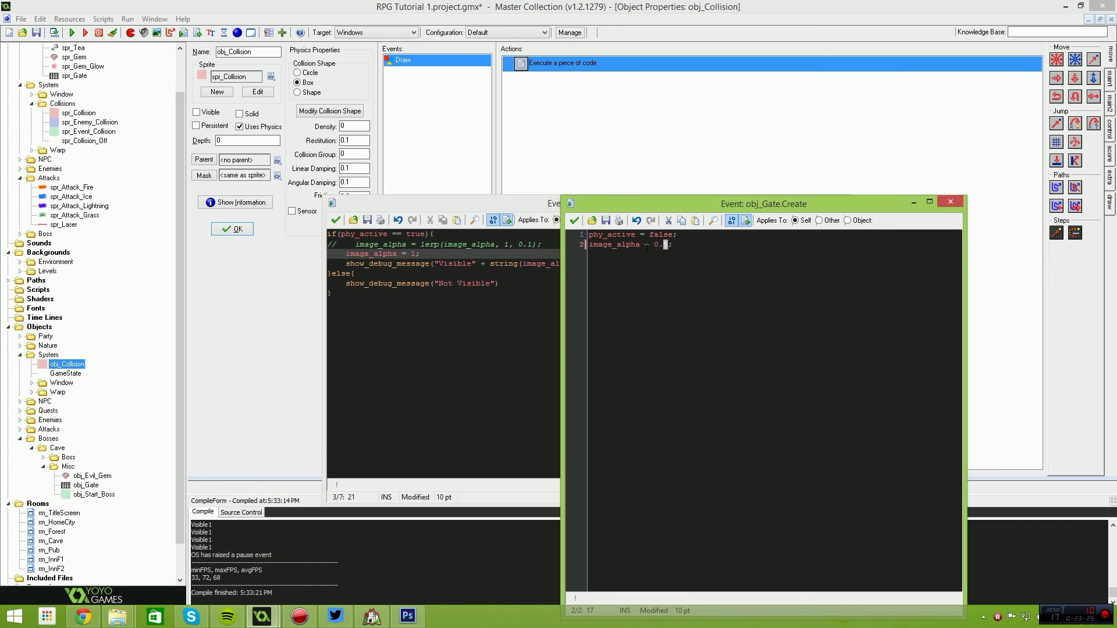
pyautogui.press('BackSpace')
pyautogui.press('BackSpace')
pyautogui.write('0')
pyautogui.moveTo(691, 260); pyautogui.dragTo(569, 255)
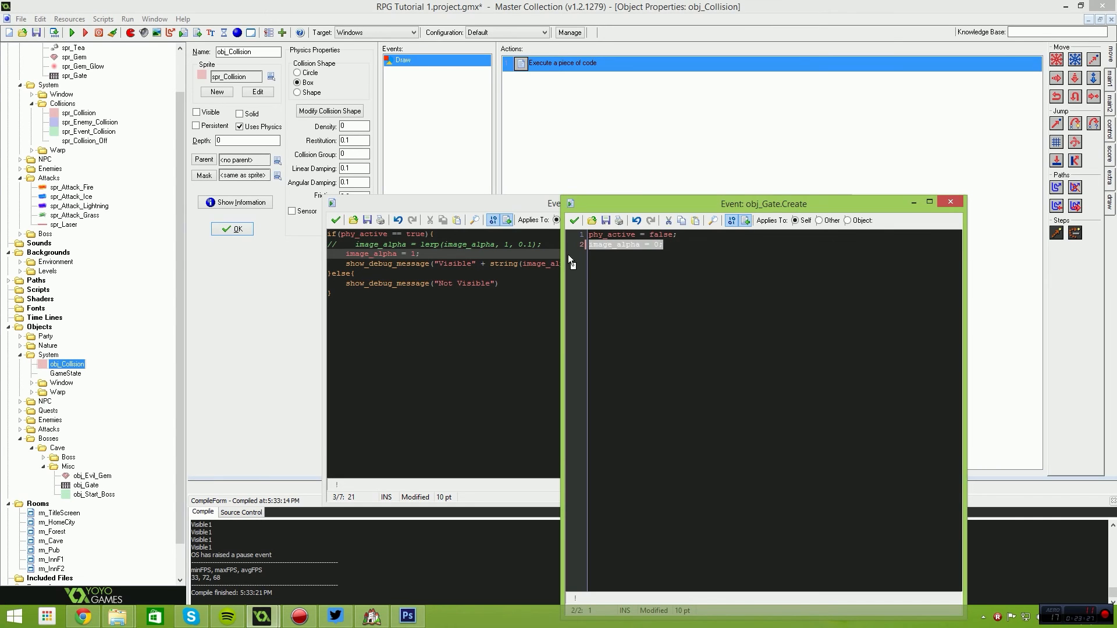
pyautogui.click(574, 221)
# Delete the image_alpha = 1 line from obj_Gate's Step code and uncomment the lerp line
pyautogui.moveTo(445, 254); pyautogui.dragTo(558, 246)
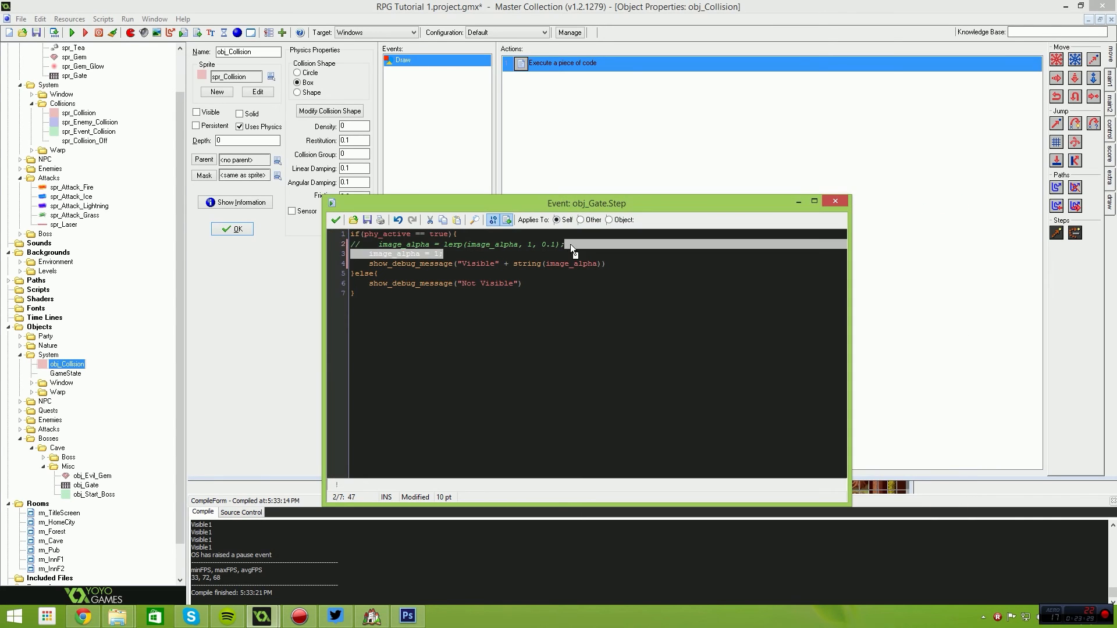
pyautogui.press('BackSpace')
pyautogui.press('Home')
pyautogui.press('Delete')
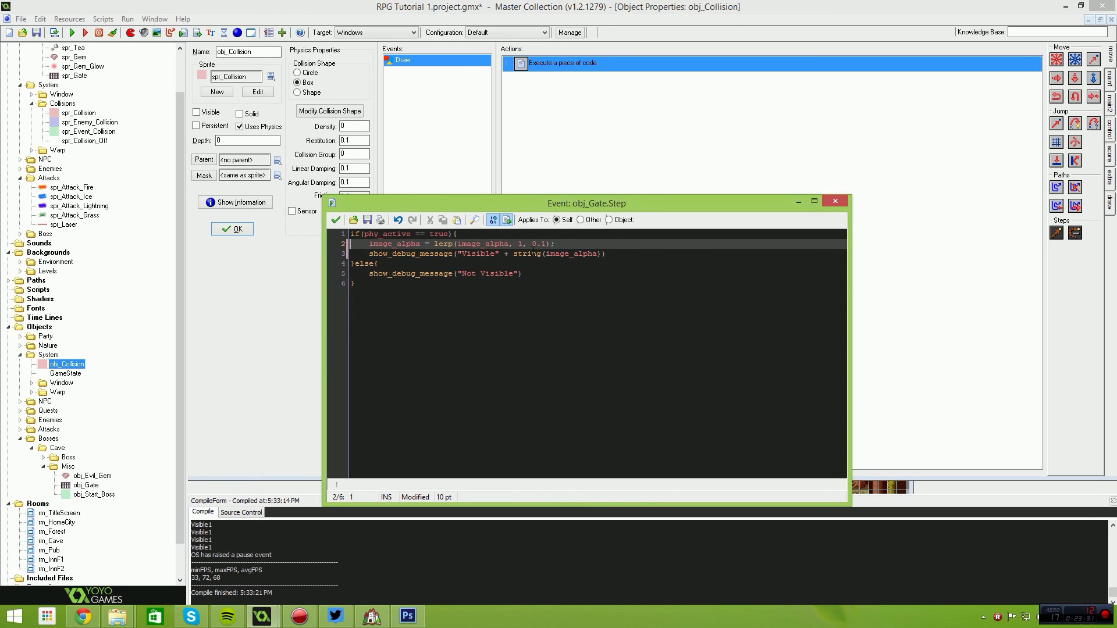
# Remove both debug messages and the else block from obj_Gate's Step code, and shorten the condition to phy_active
pyautogui.moveTo(612, 252); pyautogui.dragTo(621, 245)
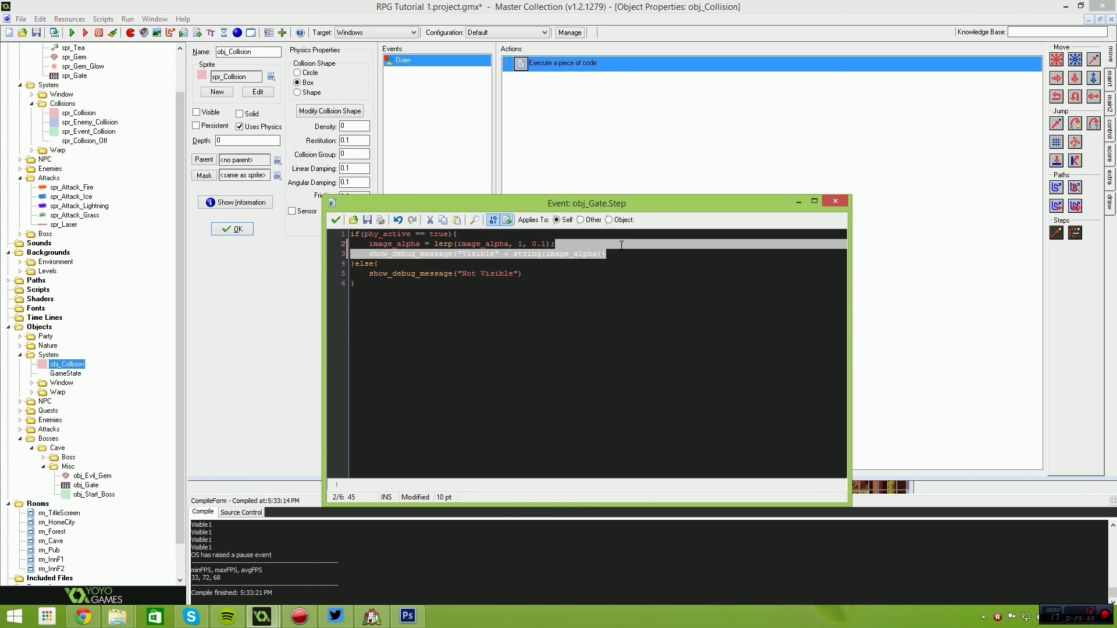
pyautogui.press('Delete')
pyautogui.moveTo(522, 263); pyautogui.dragTo(585, 248)
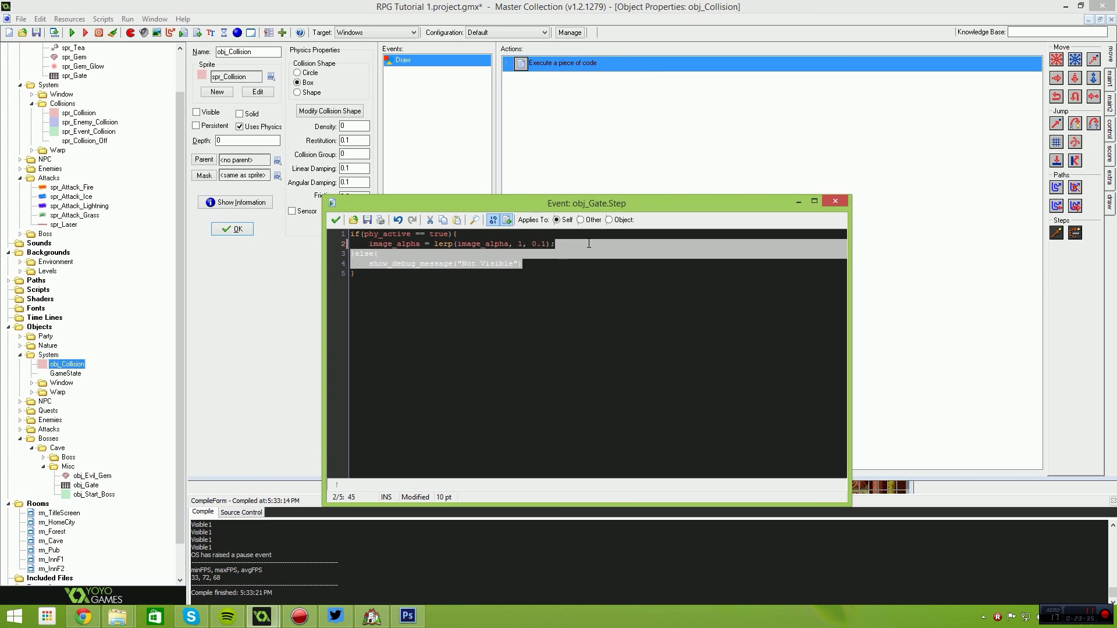
pyautogui.press('Delete')
pyautogui.doubleClick(438, 234)
pyautogui.press('Delete')
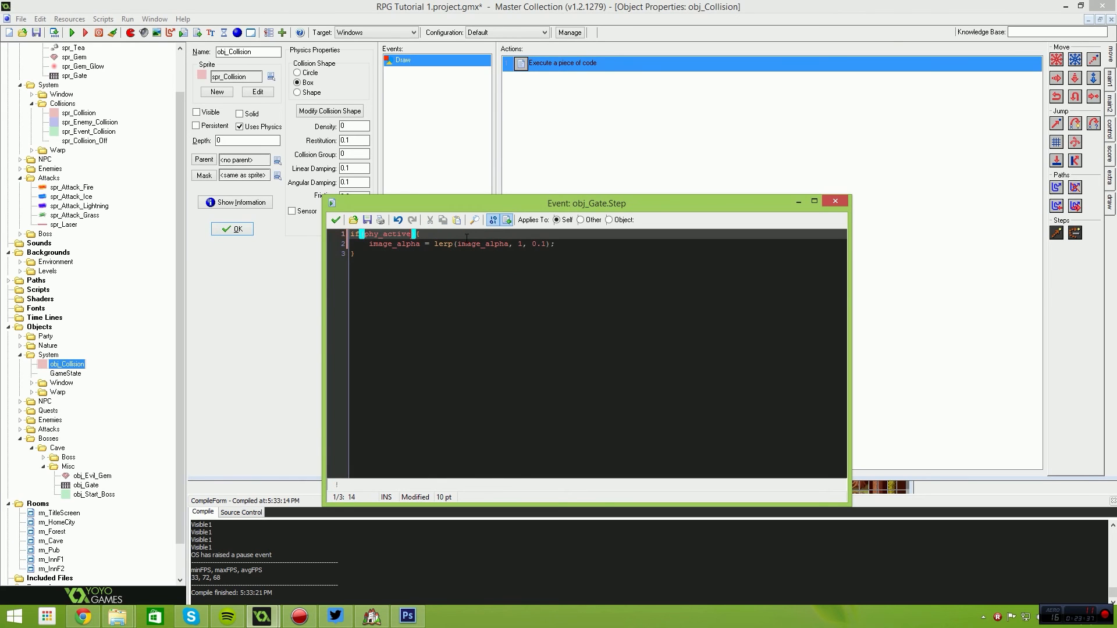
pyautogui.click(504, 301)
# Run the game and walk up through the cave onto the boss trigger to test the gate's fade-in
pyautogui.press('F5')
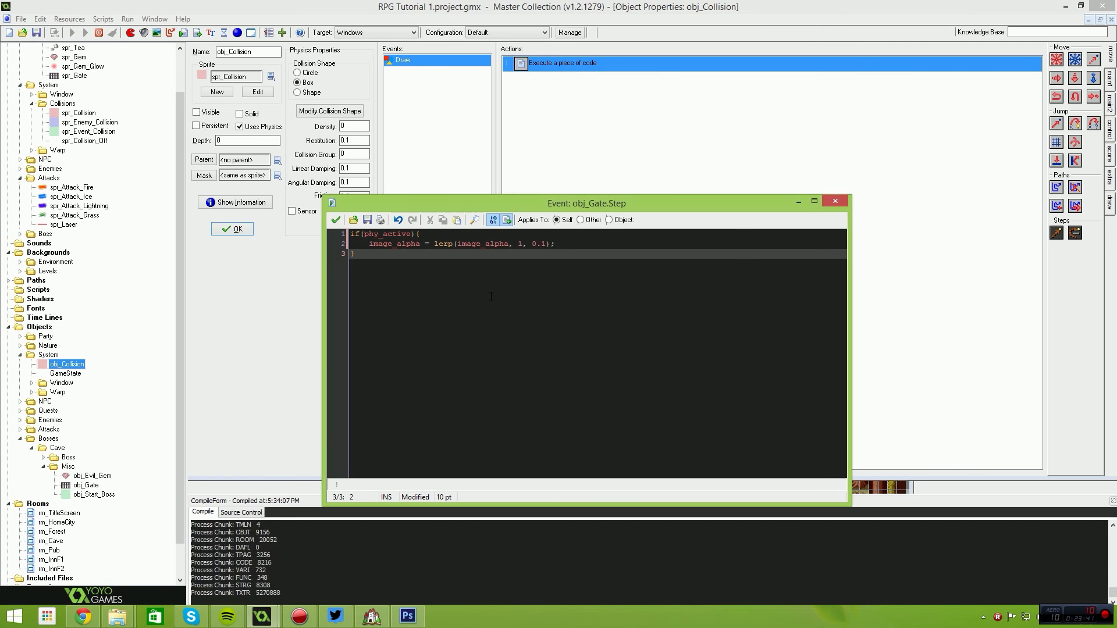
pyautogui.press('Down')
pyautogui.press('Up')
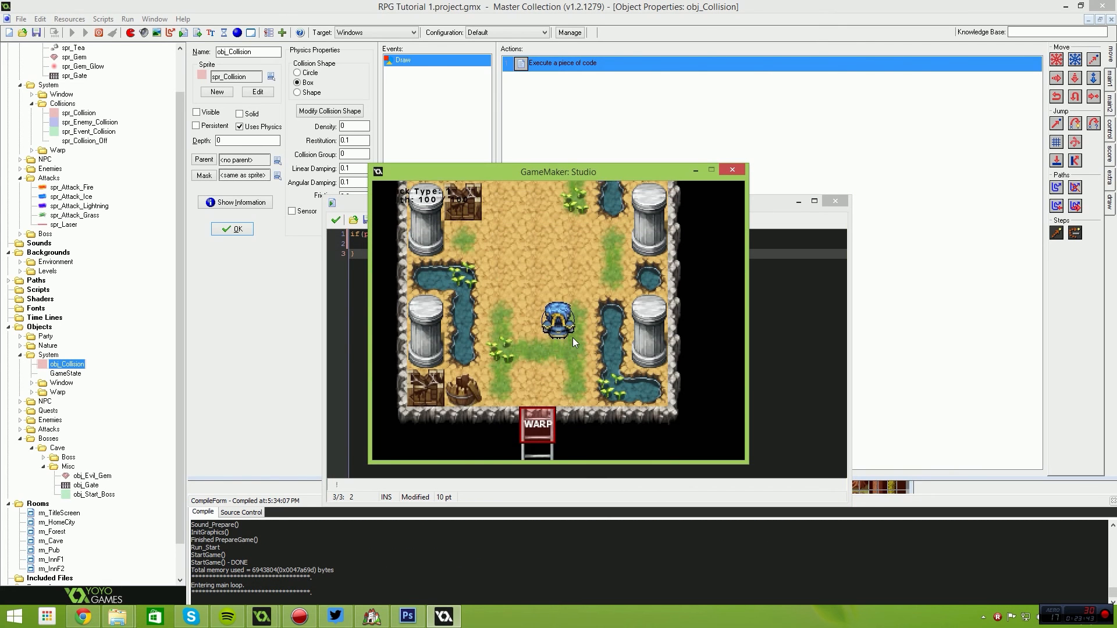
pyautogui.press('Up')
pyautogui.press('Left')
pyautogui.press('Right')
pyautogui.press('Up')
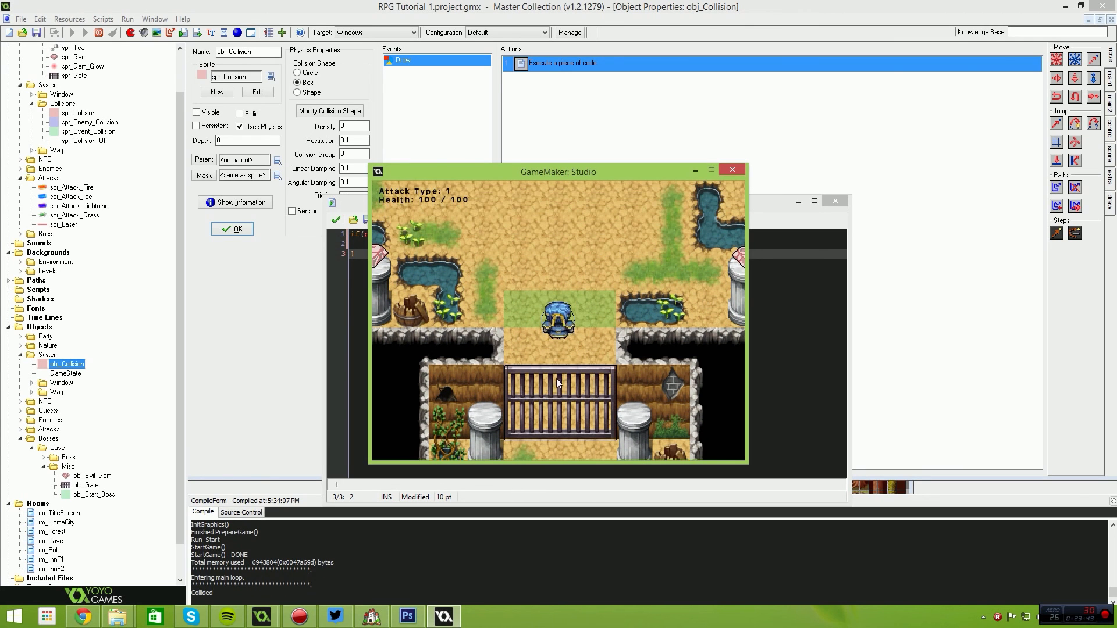
# Walk the character down against the closed gate and sideways along it to test that its collision blocks the exit
pyautogui.press('Down')
pyautogui.press('Left')
pyautogui.press('Right')
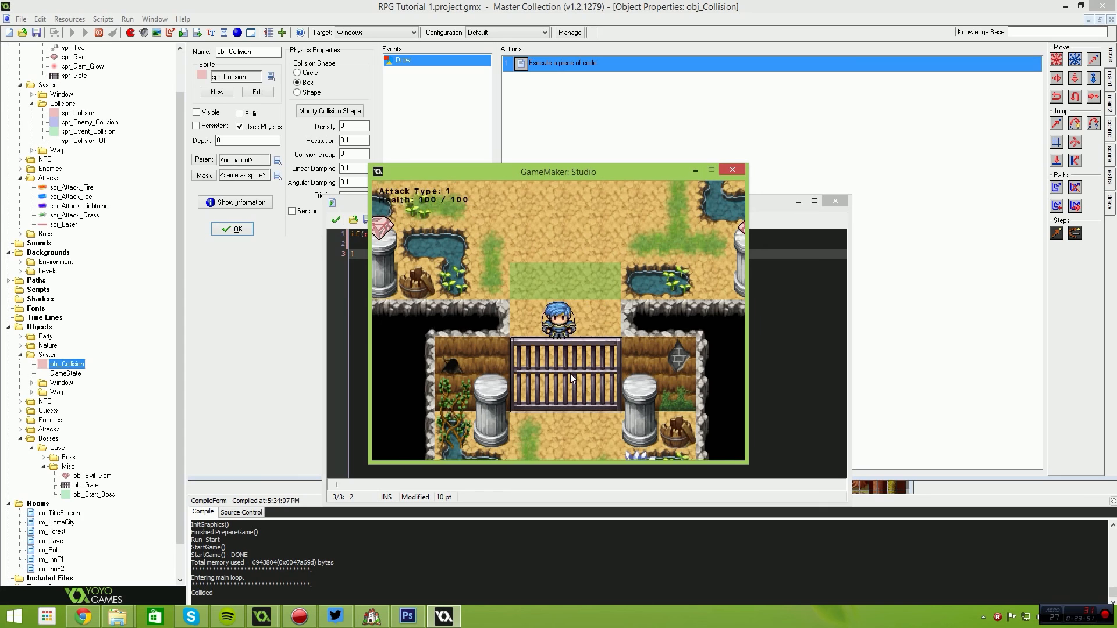
pyautogui.press('Left')
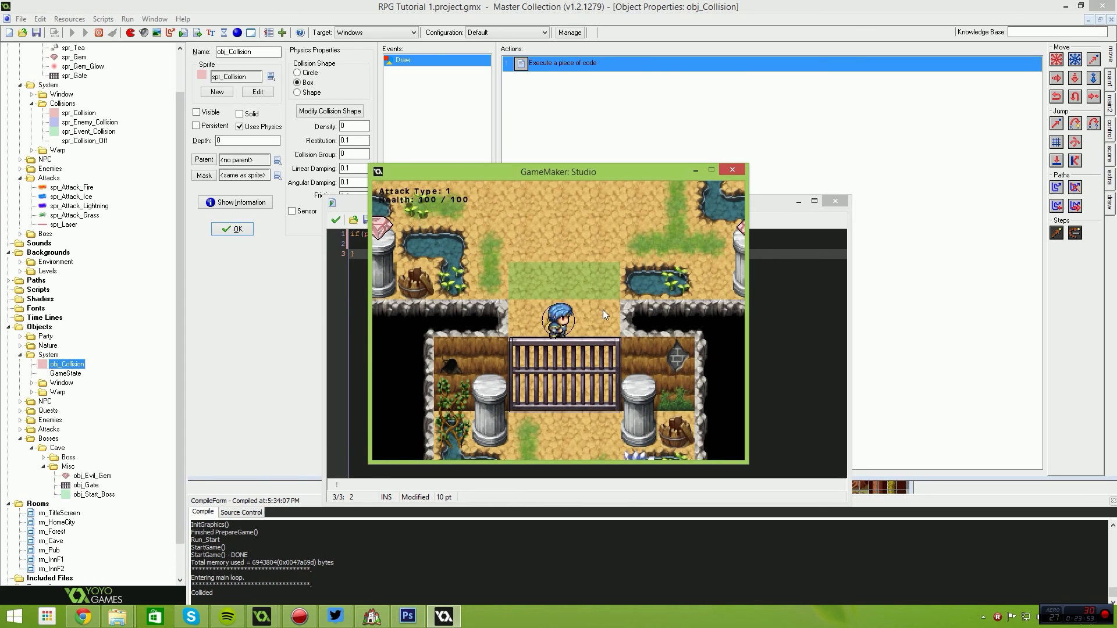
pyautogui.press('Down')
pyautogui.press('Up')
pyautogui.press('Down')
pyautogui.press('Left')
pyautogui.press('Right')
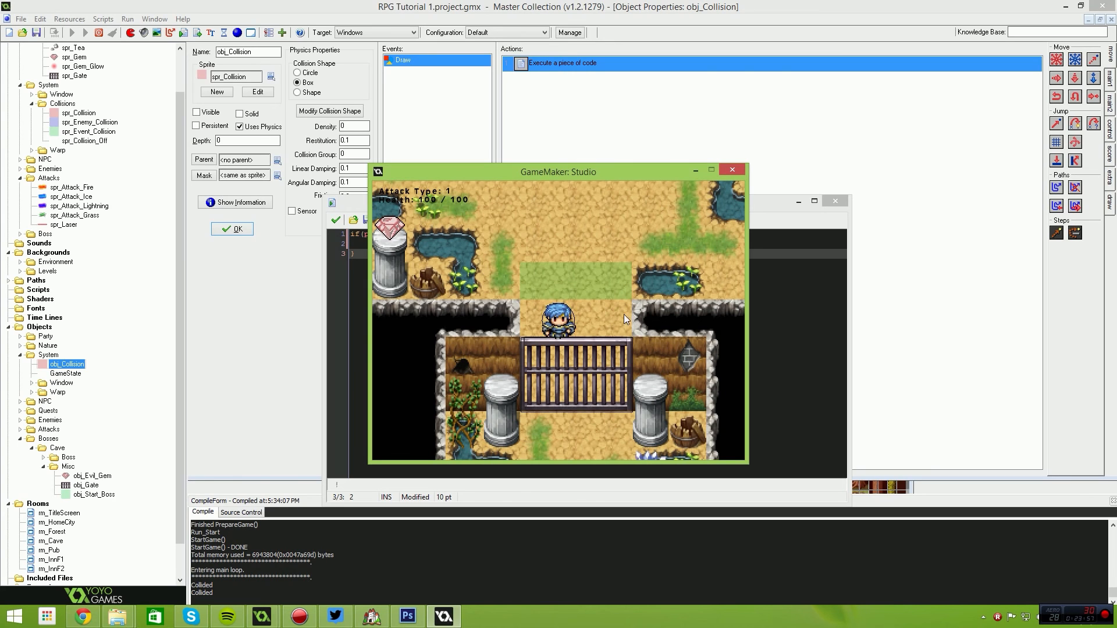
pyautogui.press('Up')
pyautogui.press('Down')
pyautogui.press('Right')
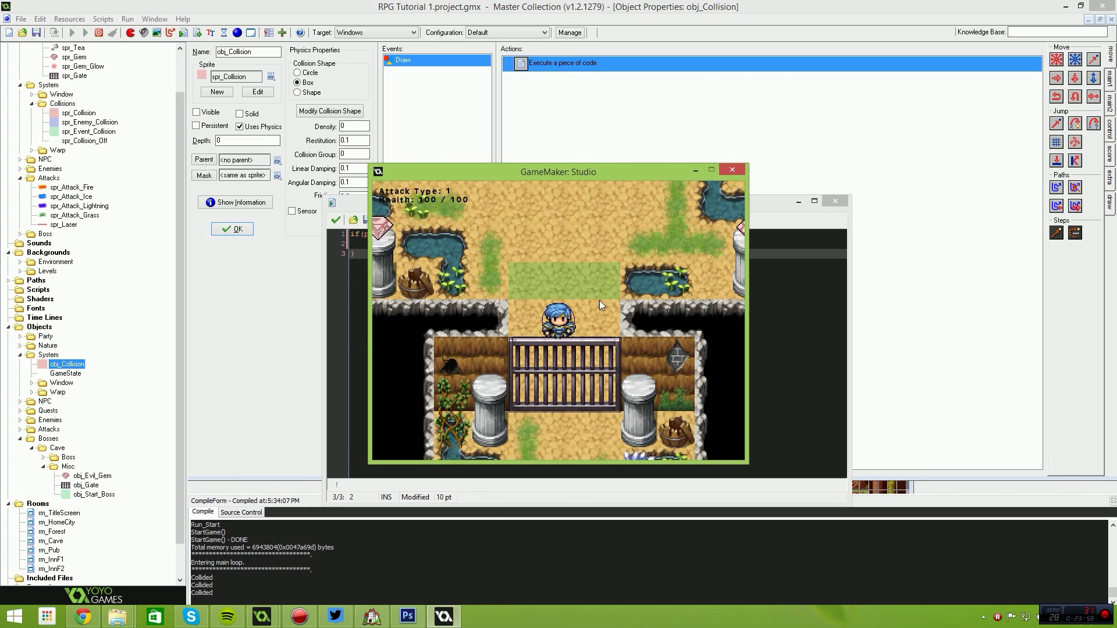
pyautogui.press('Left')
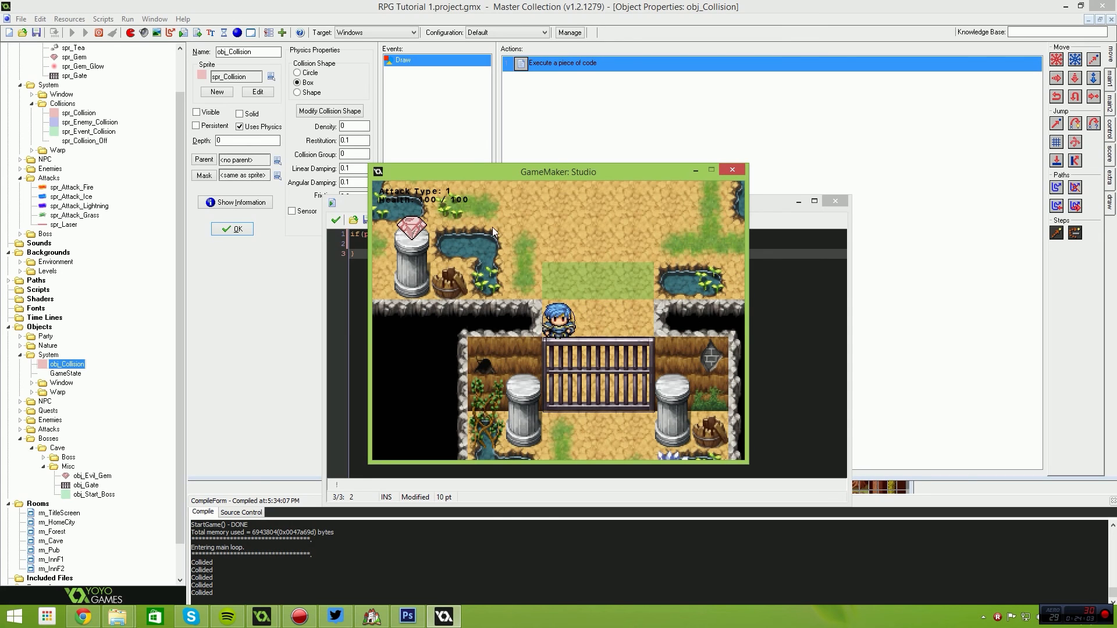
pyautogui.moveTo(530, 175); pyautogui.dragTo(646, 178)
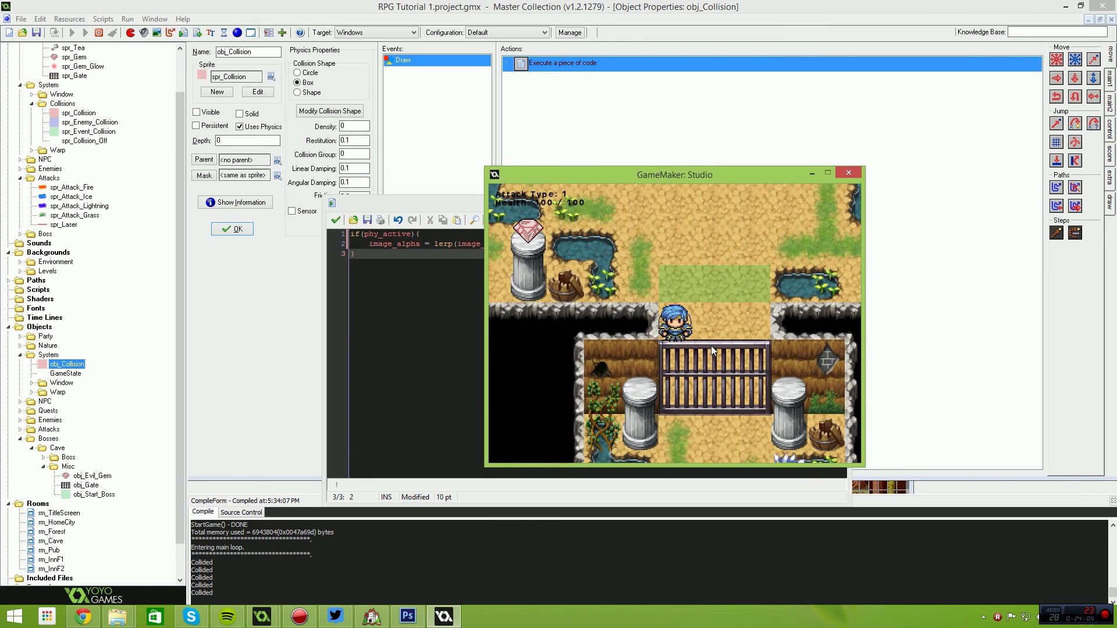
pyautogui.press('Right')
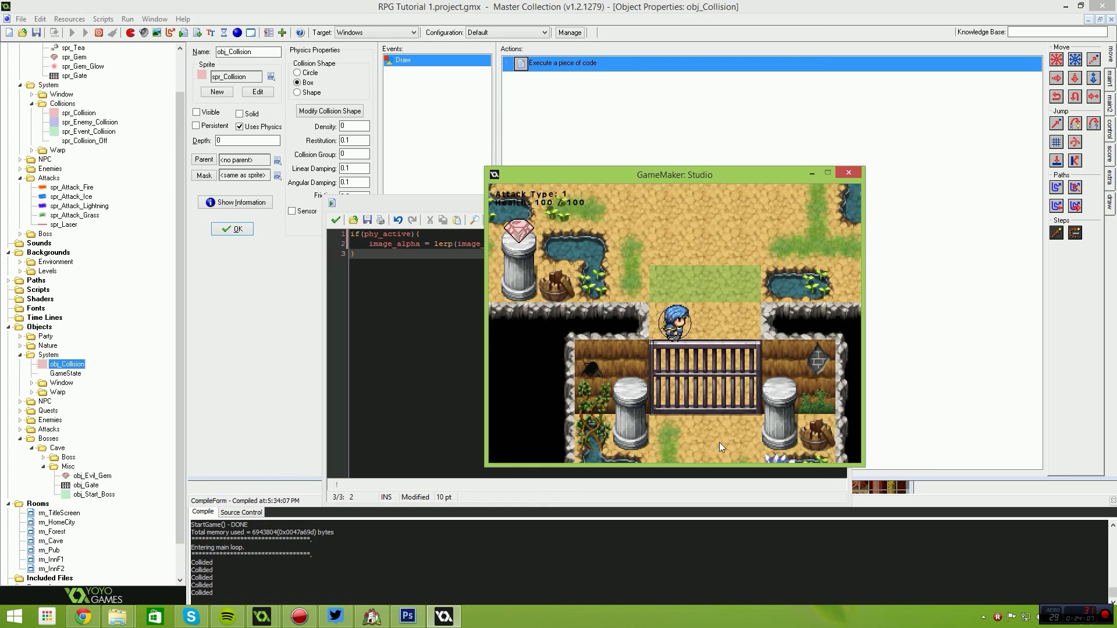
pyautogui.press('Up')
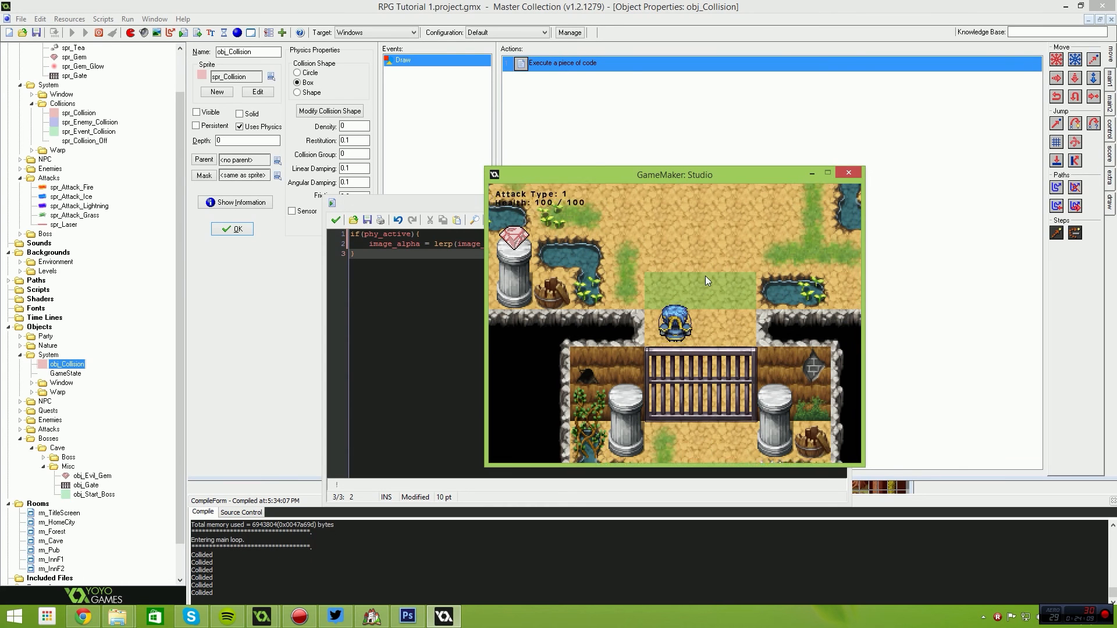
# Walk around the boss room past the gem pillars and across the floor above the trigger to test it with the gate closed
pyautogui.press('Up')
pyautogui.press('Right')
pyautogui.press('Left')
pyautogui.press('Down')
pyautogui.press('Right')
pyautogui.press('Up')
pyautogui.press('Up')
pyautogui.press('Left')
pyautogui.click(642, 237)
pyautogui.press('Right')
pyautogui.press('Right')
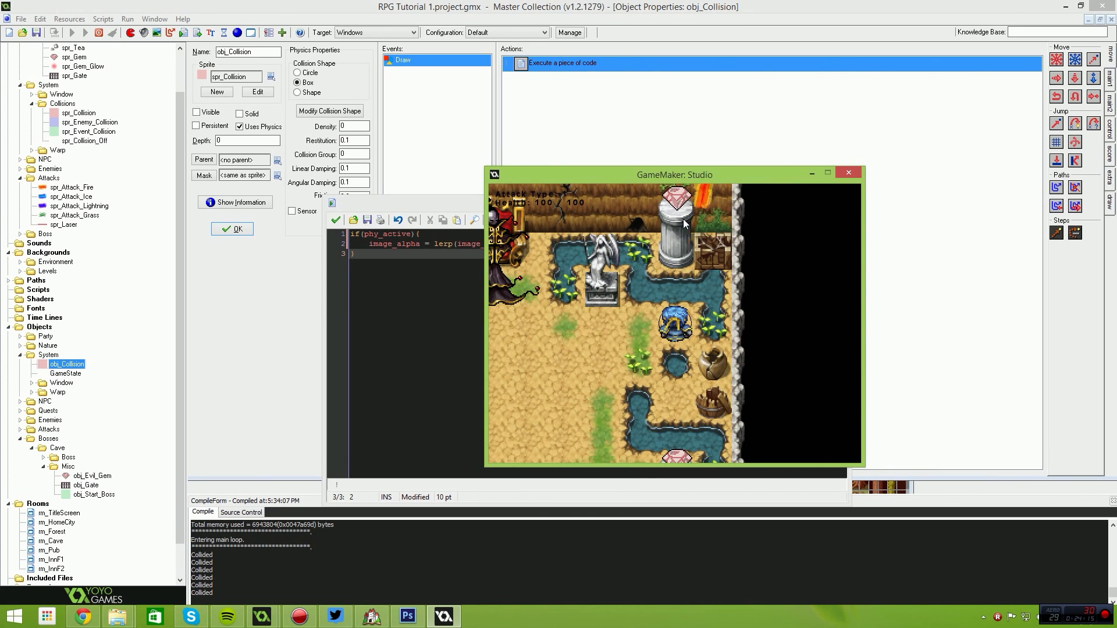
pyautogui.press('Down')
pyautogui.click(727, 365)
pyautogui.press('Left')
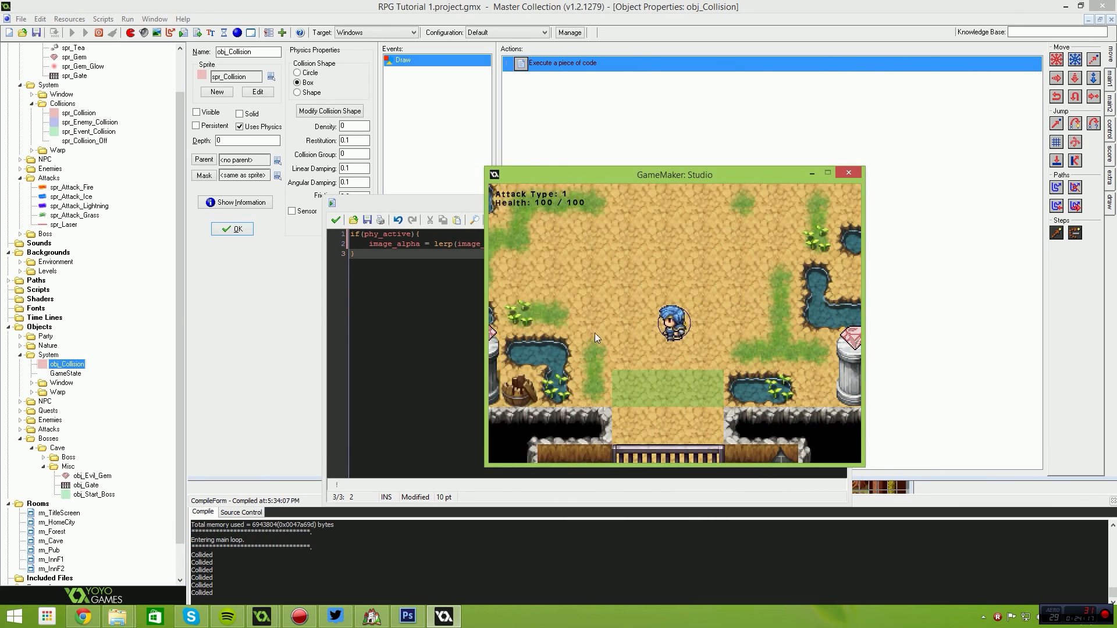
pyautogui.press('Up')
pyautogui.click(593, 346)
pyautogui.press('Right')
pyautogui.press('Up')
pyautogui.press('Down')
pyautogui.press('Left')
# Walk the character around below the boss and switch to attack type 2 while testing the attacks
pyautogui.click(702, 234)
pyautogui.click(753, 225)
pyautogui.press('d')
pyautogui.press('w')
pyautogui.click(589, 277)
pyautogui.press('a')
pyautogui.press('s')
pyautogui.press('w')
pyautogui.press('d')
pyautogui.press('s')
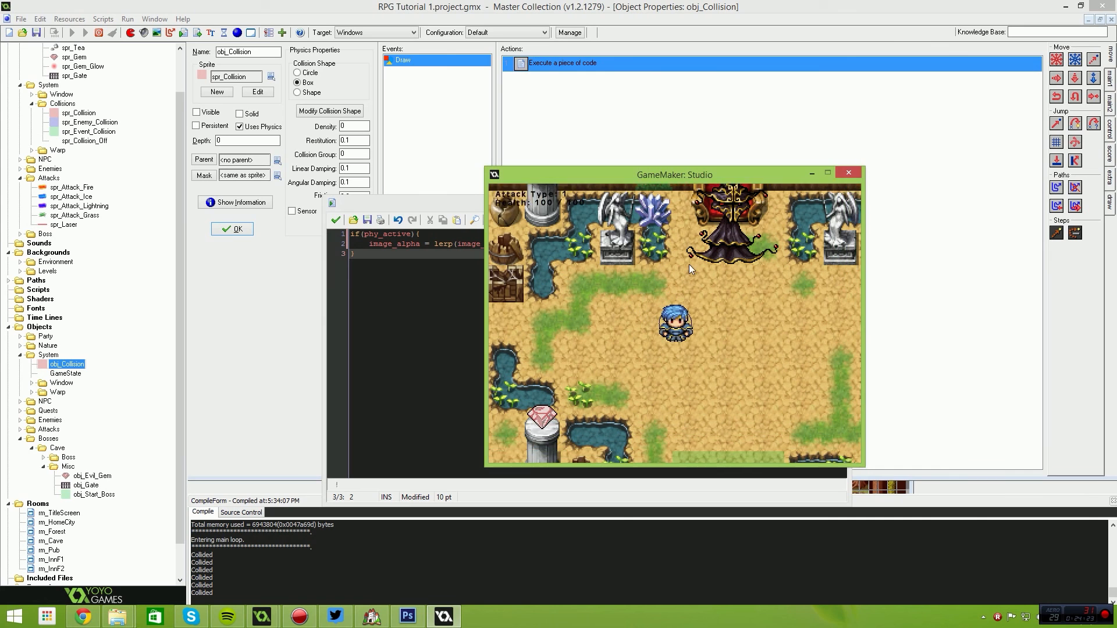
pyautogui.press('d')
pyautogui.press('2')
pyautogui.press('w')
pyautogui.click(660, 242)
pyautogui.press('a')
pyautogui.press('s')
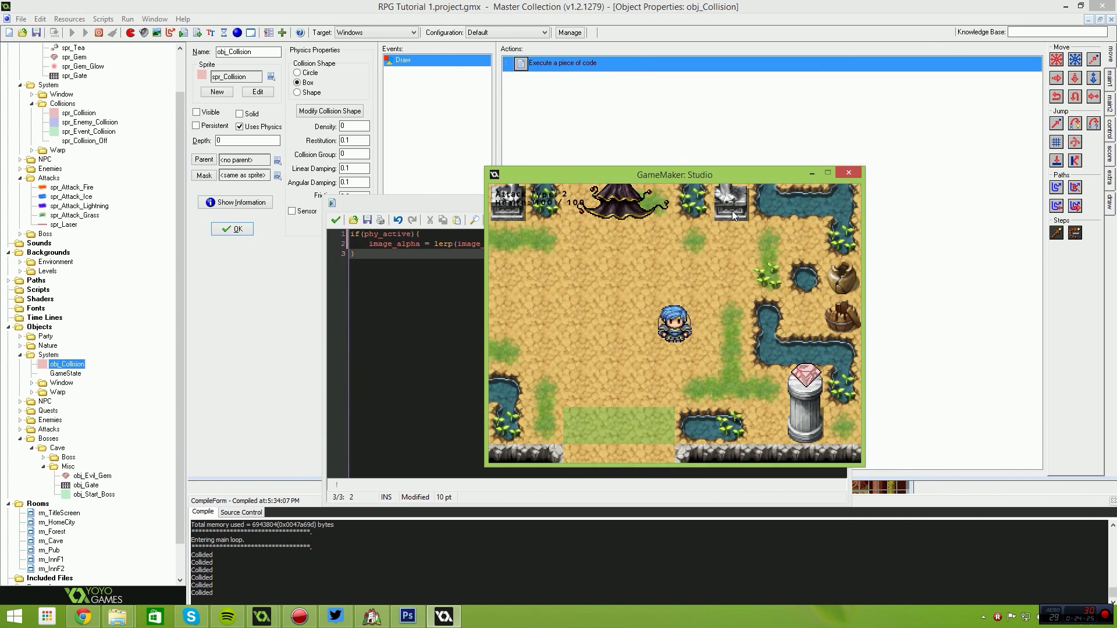
# Walk back to the gate, end the test run, and confirm obj_Gate's Step code
pyautogui.press('s')
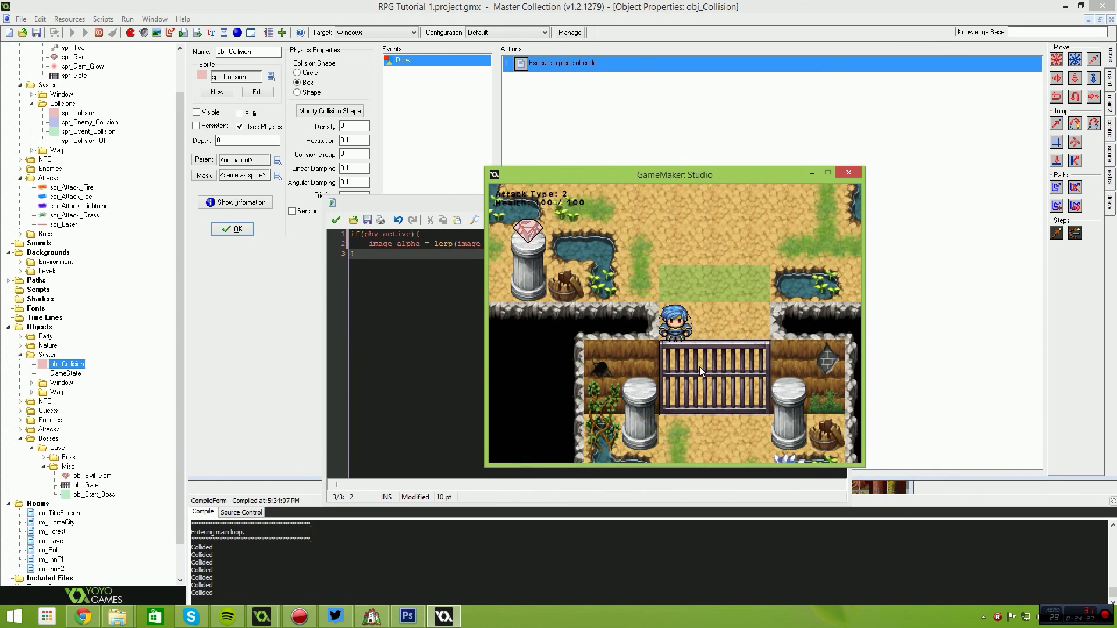
pyautogui.press('a')
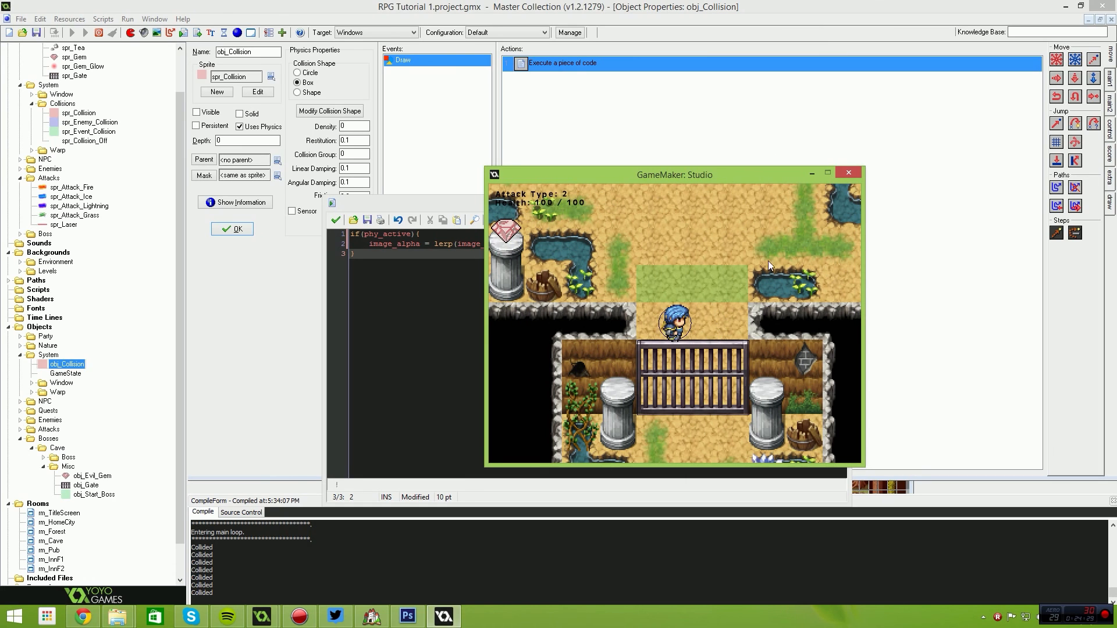
pyautogui.click(849, 172)
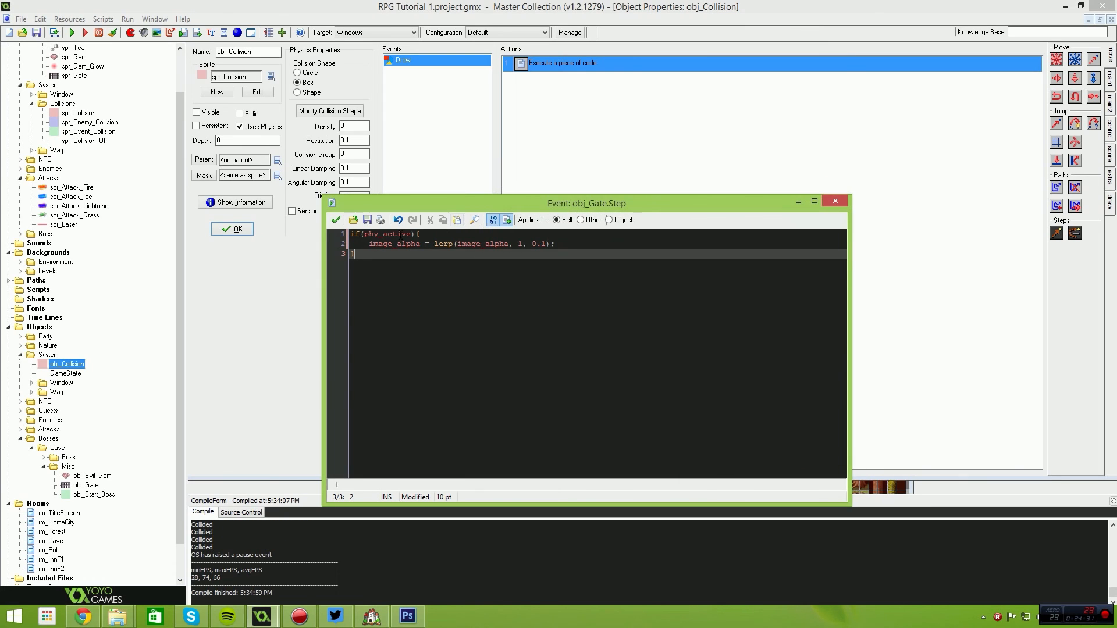
pyautogui.click(336, 219)
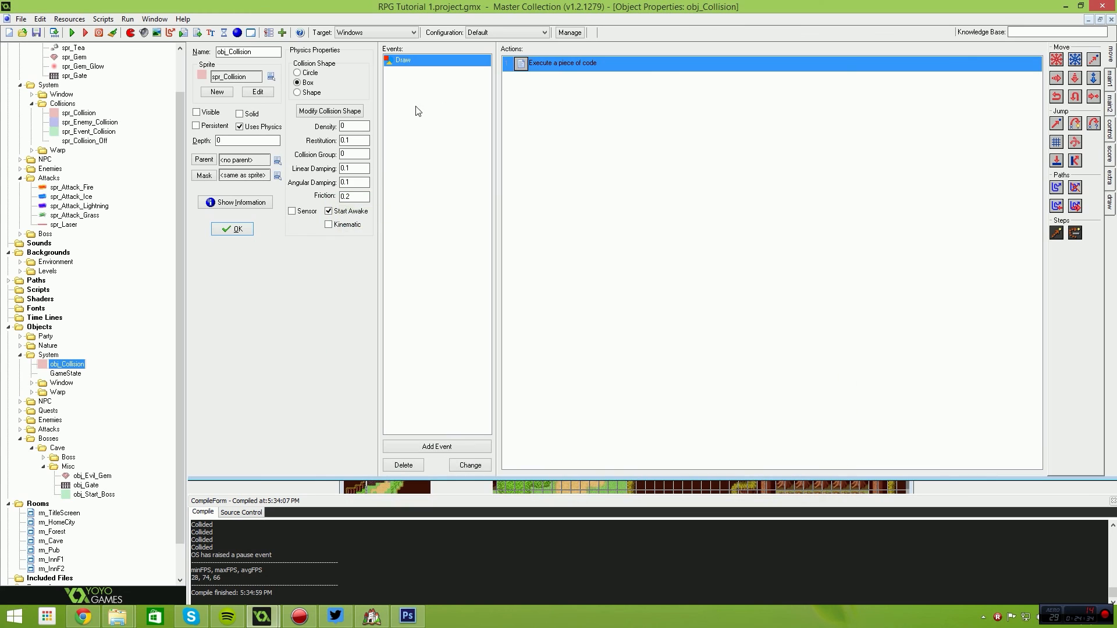
# Open obj_Start_Boss's collision code for obj_Hero and examine the line that sets obj_Gate.phy_active to true
pyautogui.doubleClick(94, 494)
pyautogui.doubleClick(562, 64)
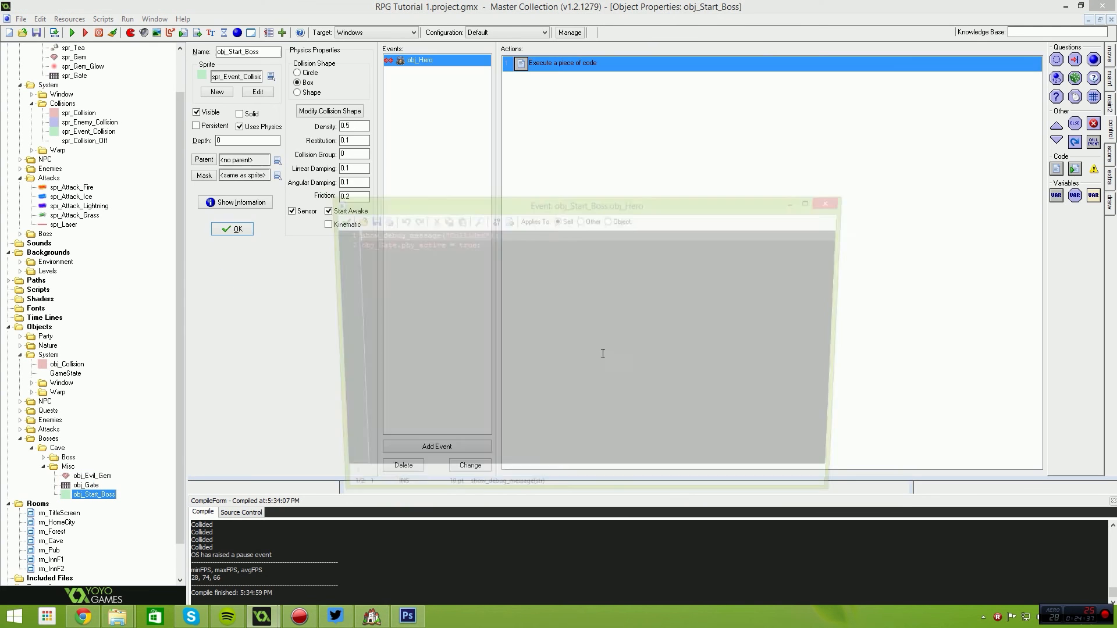
pyautogui.moveTo(479, 244); pyautogui.dragTo(373, 244)
pyautogui.moveTo(385, 244); pyautogui.dragTo(471, 285)
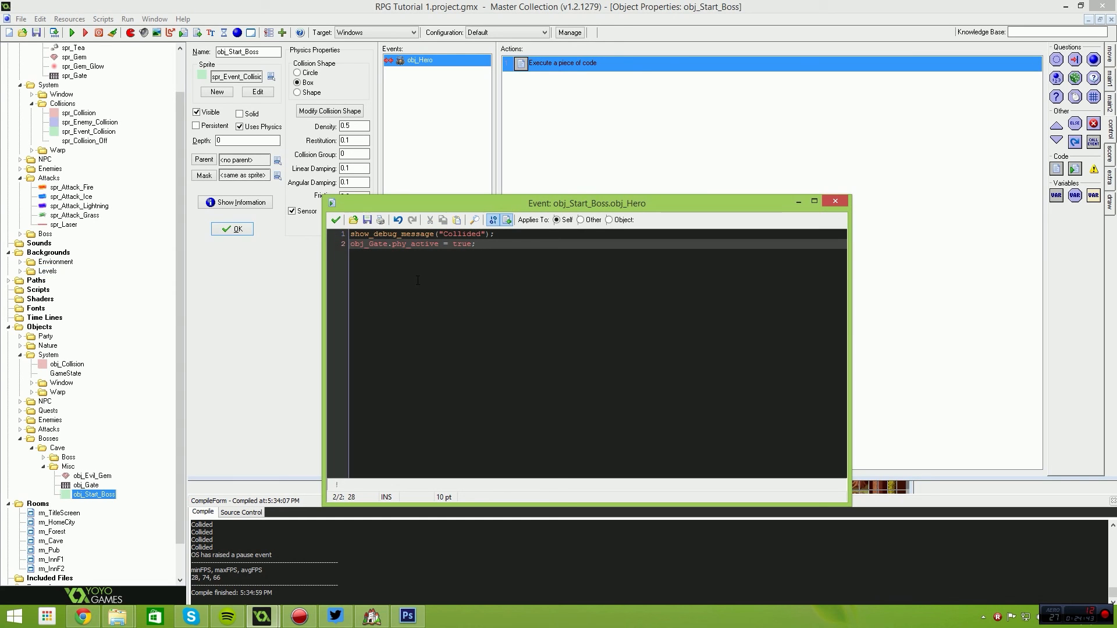
pyautogui.moveTo(614, 287); pyautogui.dragTo(308, 271)
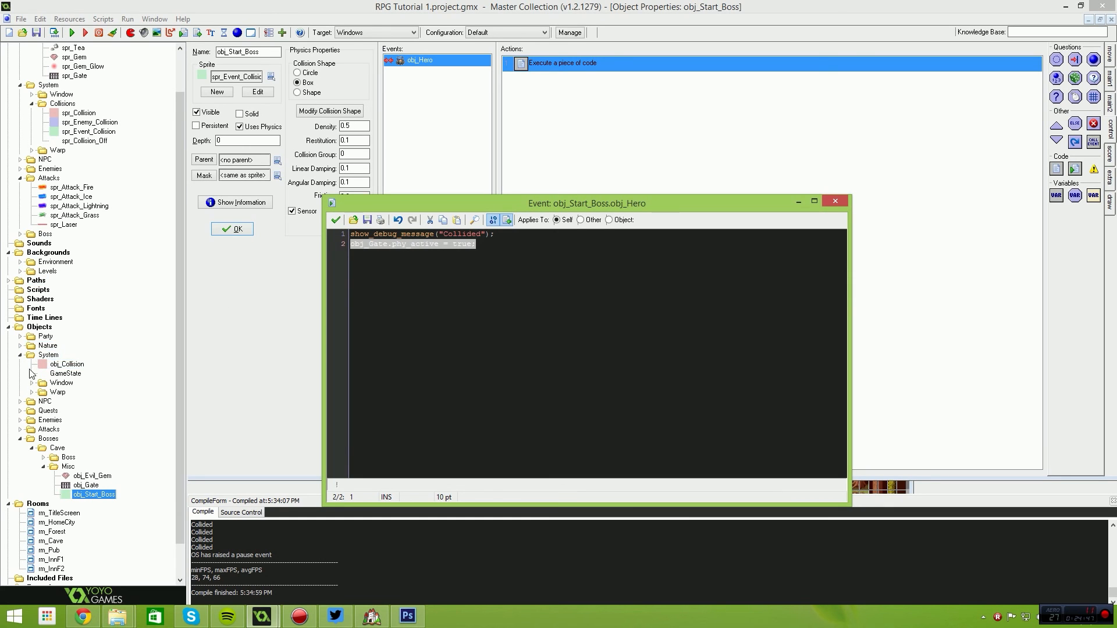
# Open obj_Tea in the NPC_Bob quest folder and examine its Create code and the GameState switch condition in its Step code
pyautogui.doubleClick(27, 410)
pyautogui.doubleClick(42, 421)
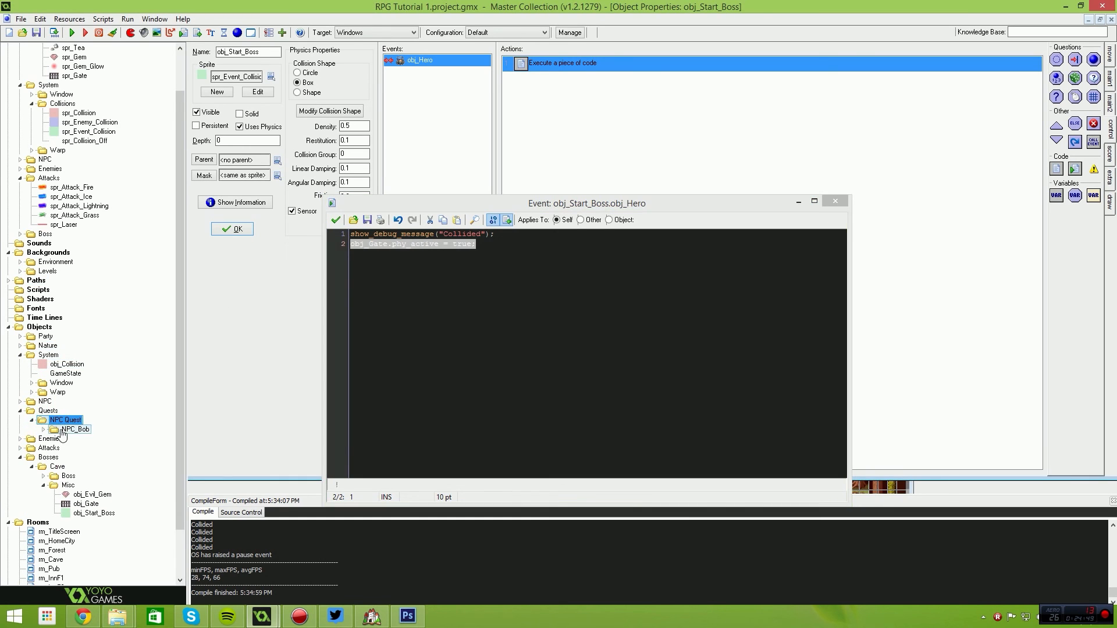
pyautogui.click(44, 429)
pyautogui.doubleClick(84, 438)
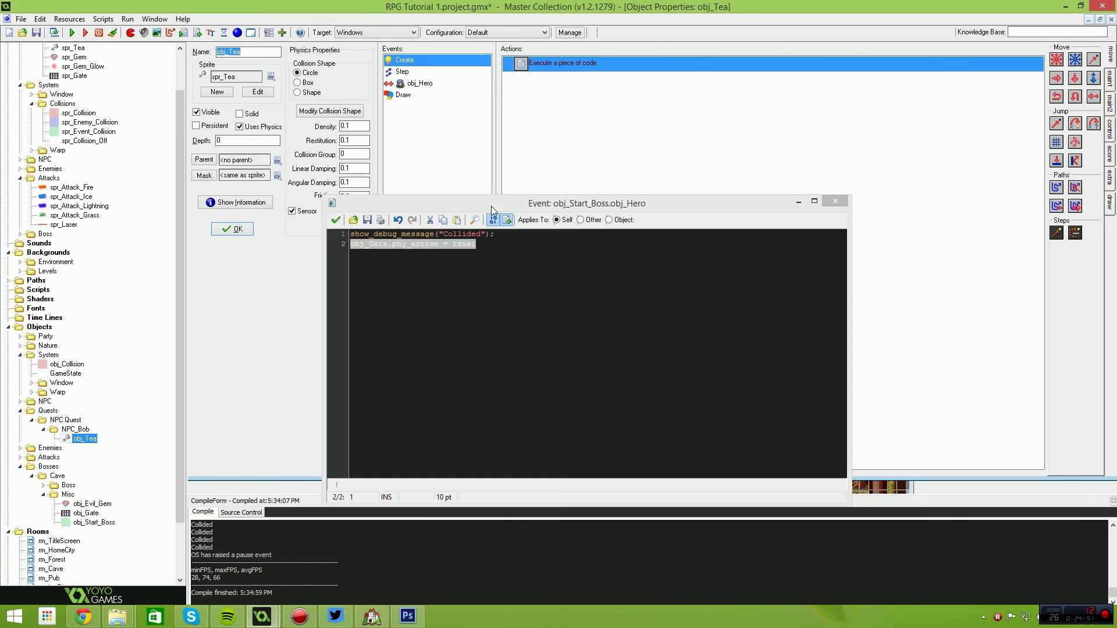
pyautogui.doubleClick(543, 65)
pyautogui.click(575, 220)
pyautogui.click(401, 71)
pyautogui.doubleClick(558, 63)
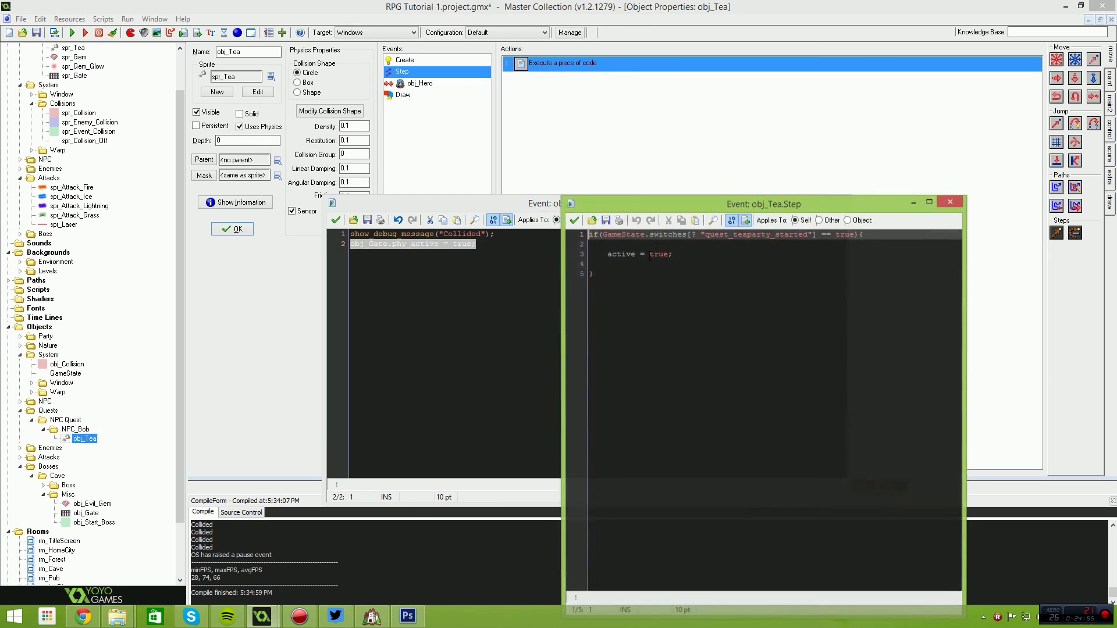
pyautogui.moveTo(603, 235)
pyautogui.mouseDown()
pyautogui.moveTo(854, 234)
pyautogui.moveTo(613, 235)
pyautogui.mouseUp()
# Open GameState's Initialize IVARS code and paste a copy of the quest_teaparty_gottea switch line below it, after a blank line
pyautogui.doubleClick(65, 373)
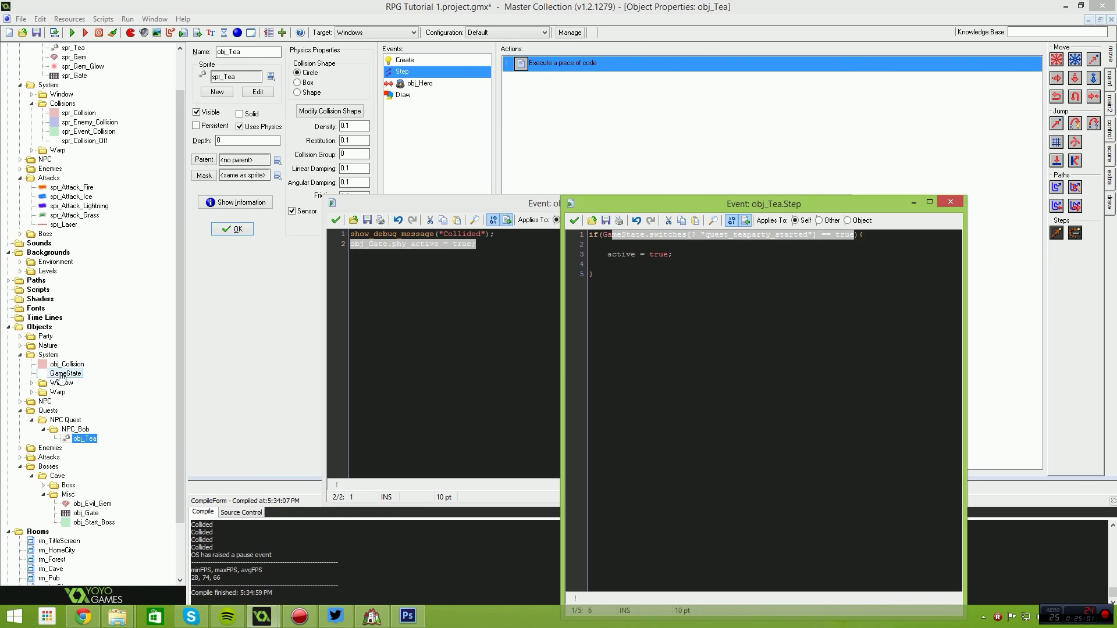
pyautogui.click(310, 59)
pyautogui.doubleClick(470, 63)
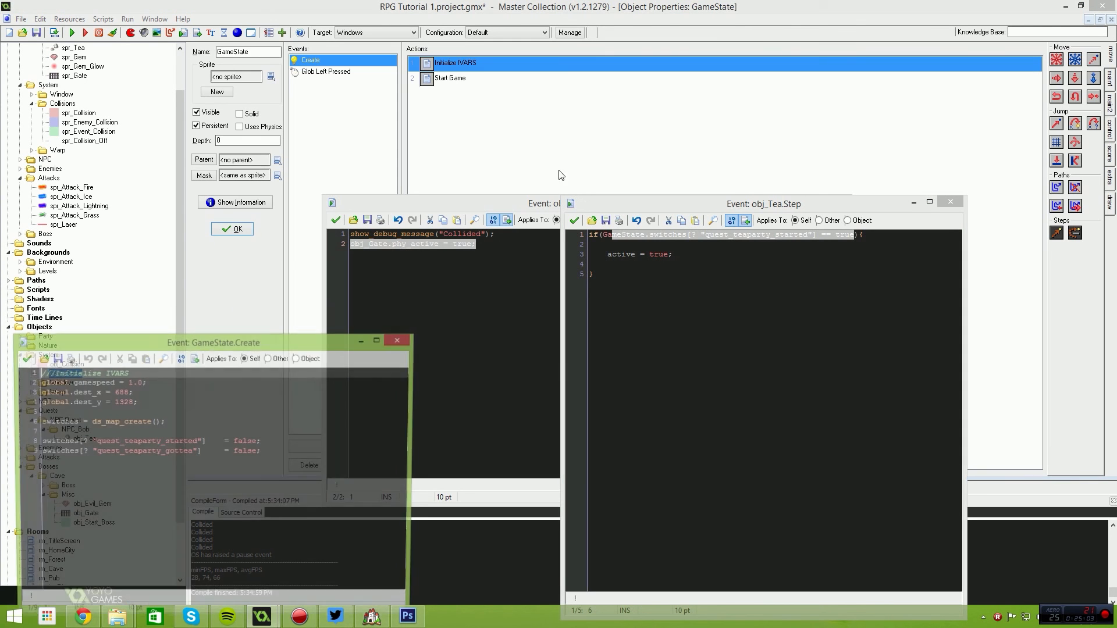
pyautogui.moveTo(283, 335); pyautogui.dragTo(505, 195)
pyautogui.moveTo(485, 307); pyautogui.dragTo(205, 313)
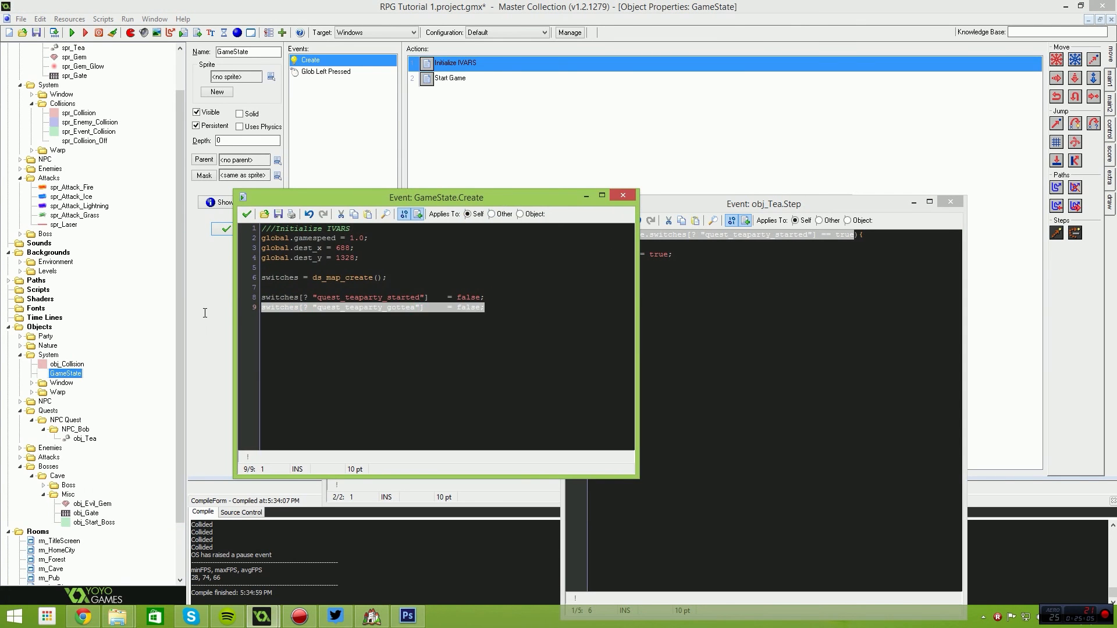
pyautogui.hotkey('ctrl', 'c')
pyautogui.press('End')
pyautogui.press('Return')
pyautogui.press('Return')
pyautogui.hotkey('ctrl', 'v')
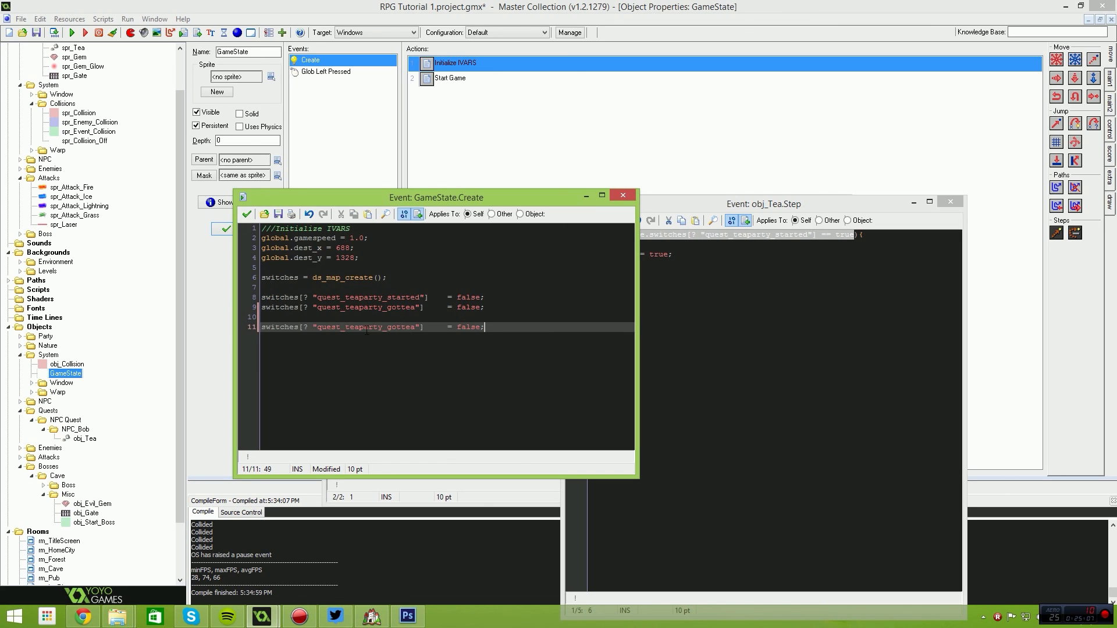
# Rename the copied switch in GameState's Create code as boss_room_entered
pyautogui.doubleClick(410, 329)
pyautogui.write('boss_room_ente')
pyautogui.doubleClick(391, 328)
pyautogui.click(389, 330)
# Copy the boss_room_entered switch line from GameState into a new third line of obj_Start_Boss's obj_Hero collision code
pyautogui.moveTo(486, 328); pyautogui.dragTo(261, 328)
pyautogui.moveTo(516, 194); pyautogui.dragTo(770, 298)
pyautogui.click(532, 251)
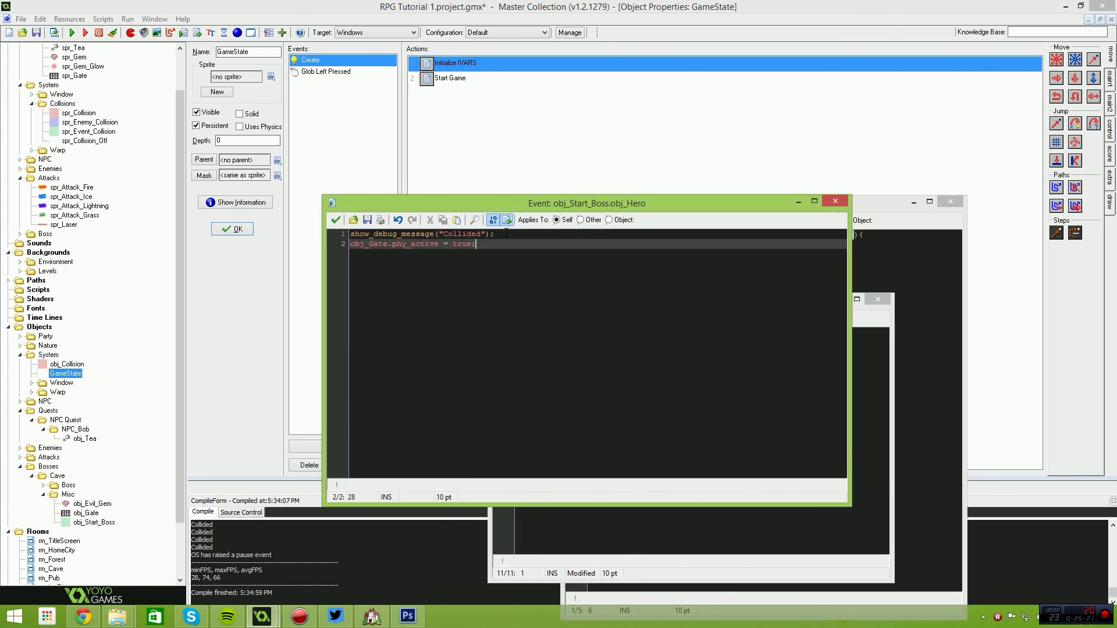
pyautogui.doubleClick(93, 522)
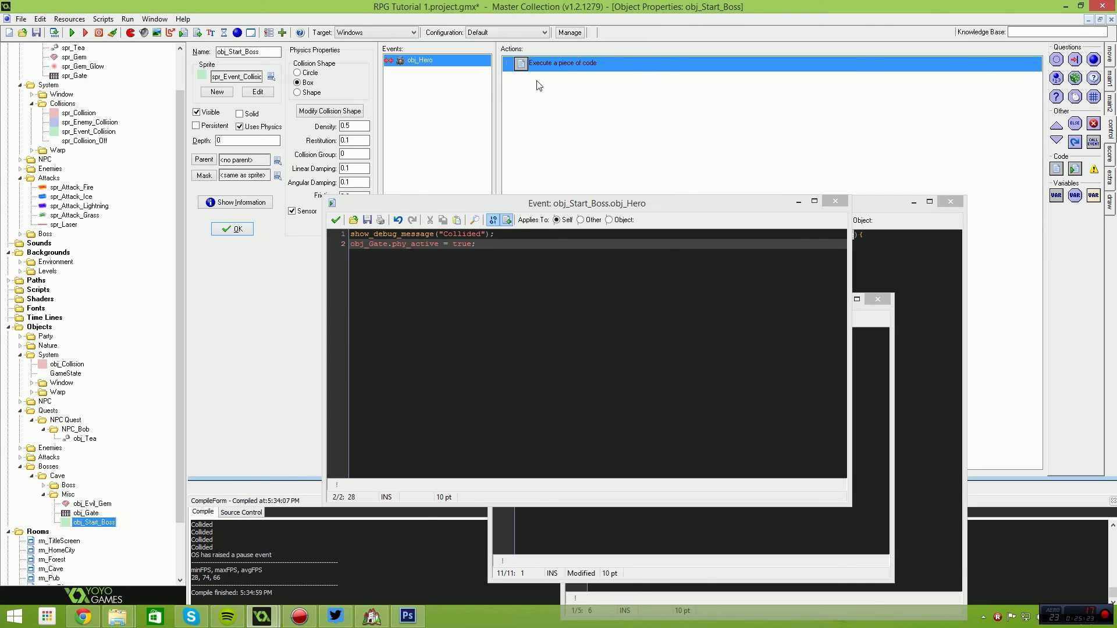
pyautogui.doubleClick(560, 64)
pyautogui.hotkey('shift', 'Home')
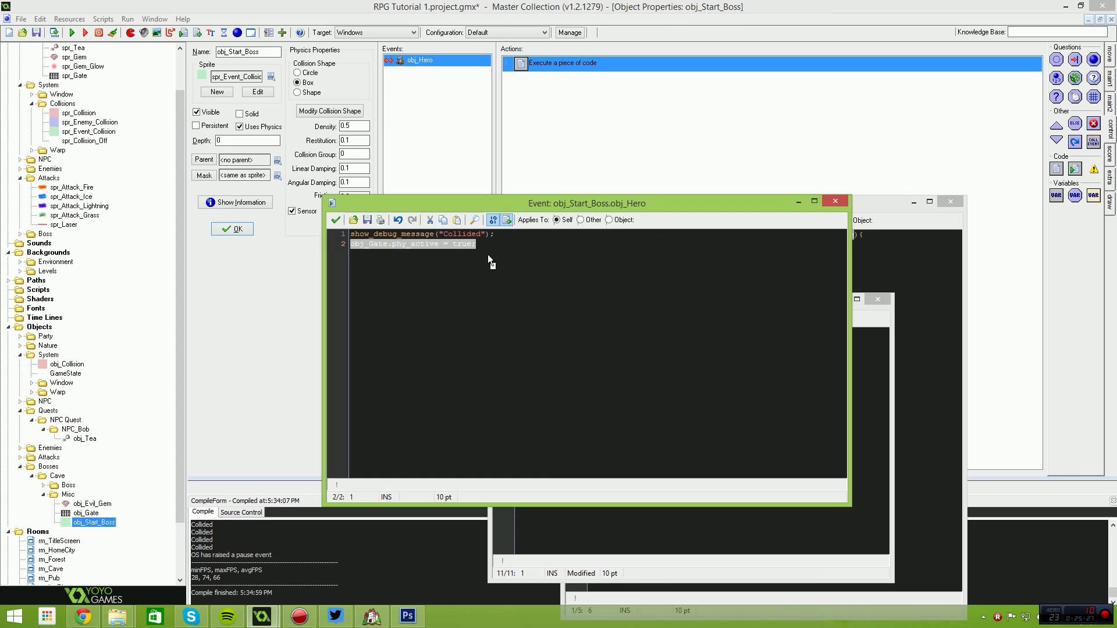
pyautogui.press('End')
pyautogui.press('Return')
pyautogui.hotkey('ctrl', 'v')
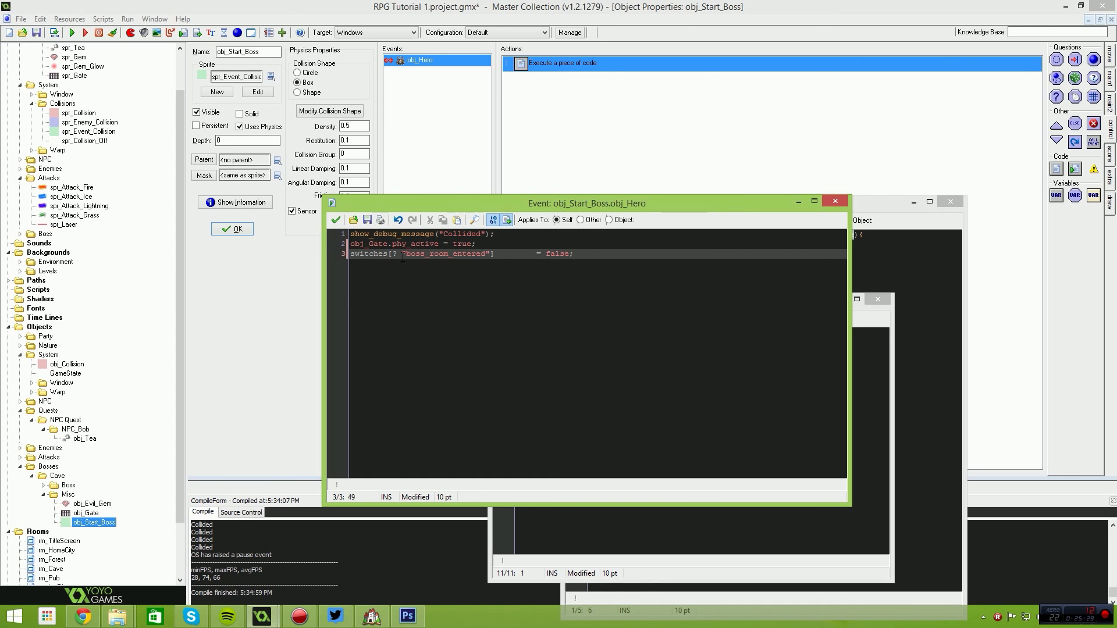
# Prefix the pasted switches reference with "GameState."
pyautogui.press('Home')
pyautogui.write('GameStae')
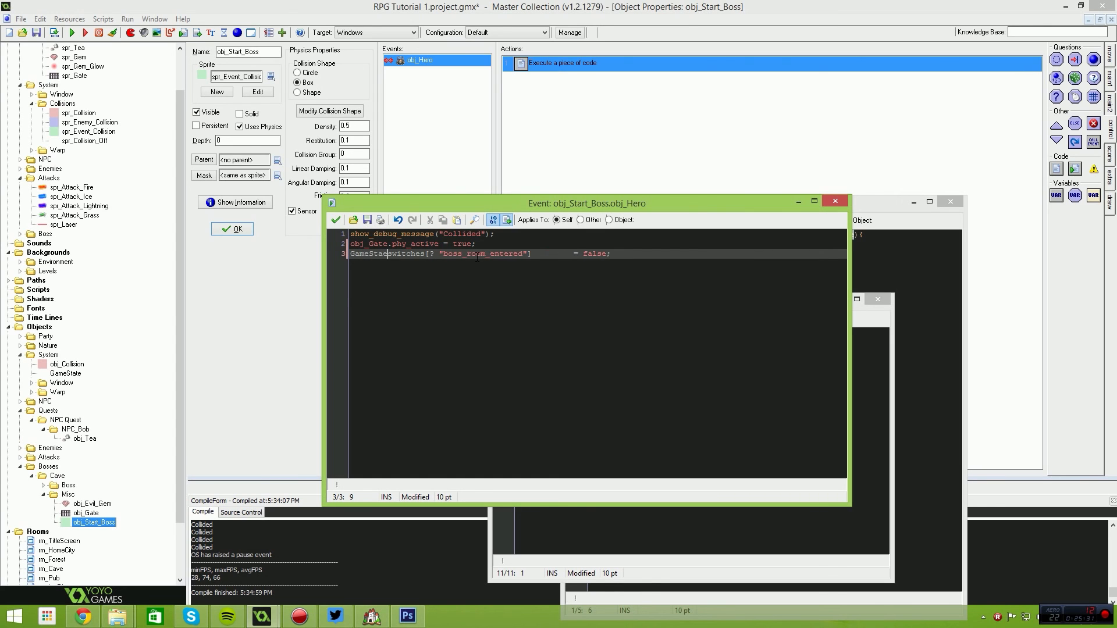
pyautogui.write('te')
pyautogui.press('BackSpace')
pyautogui.press('BackSpace')
pyautogui.press('BackSpace')
pyautogui.write('te.')
# Set the boss_room_entered switch to true and remove the extra spaces before its equals sign
pyautogui.doubleClick(601, 253)
pyautogui.write('tru')
pyautogui.moveTo(584, 253); pyautogui.dragTo(561, 253)
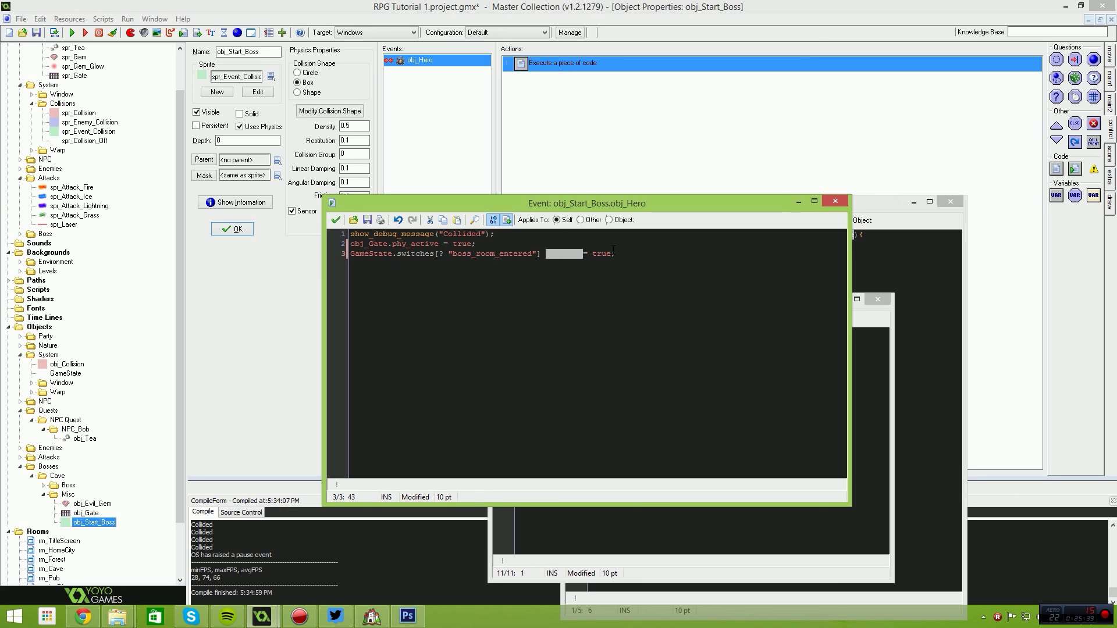
pyautogui.press('BackSpace')
# Review the switch condition in obj_Tea's Step code, confirm that code, and return to the boss_room_entered line in obj_Start_Boss's collision code
pyautogui.click(869, 277)
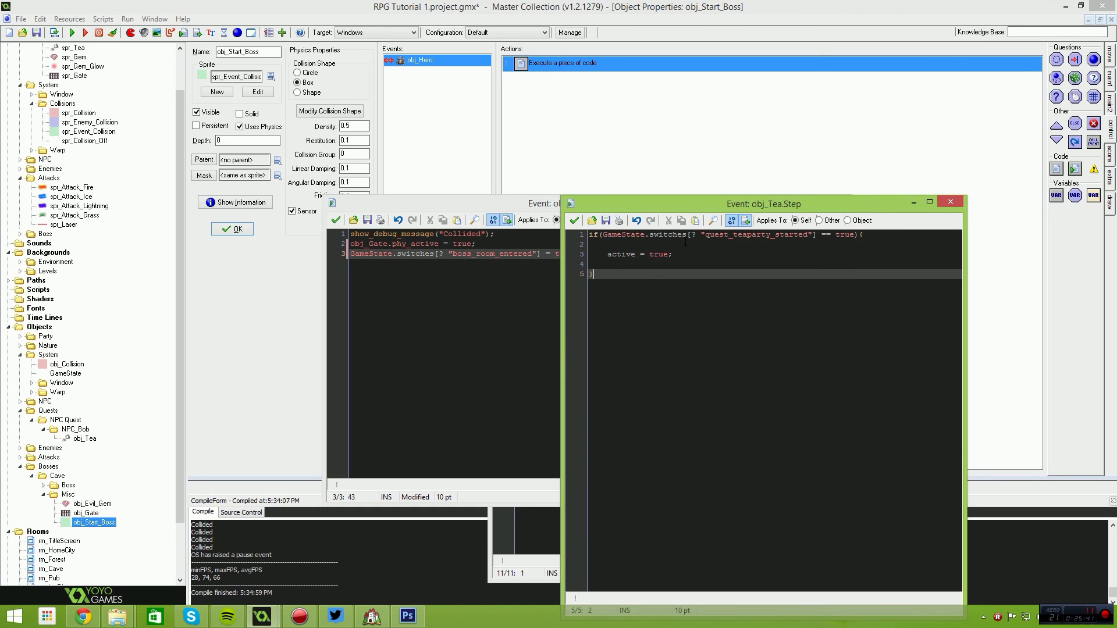
pyautogui.moveTo(855, 234); pyautogui.dragTo(600, 234)
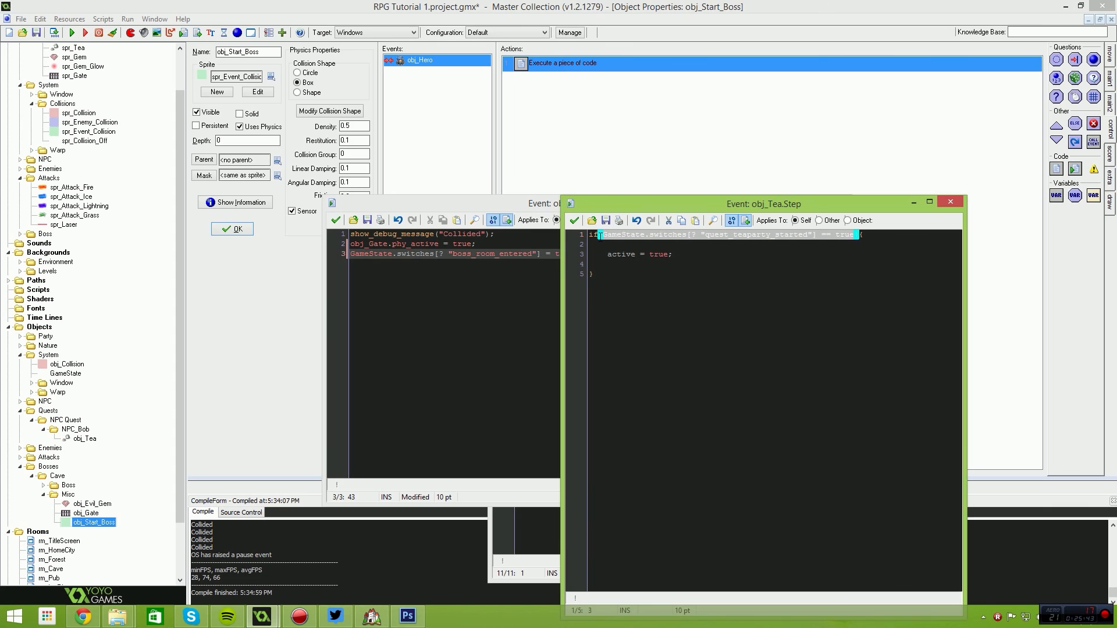
pyautogui.hotkey('ctrl', 'a')
pyautogui.click(573, 221)
pyautogui.moveTo(411, 243); pyautogui.dragTo(480, 243)
pyautogui.click(452, 254)
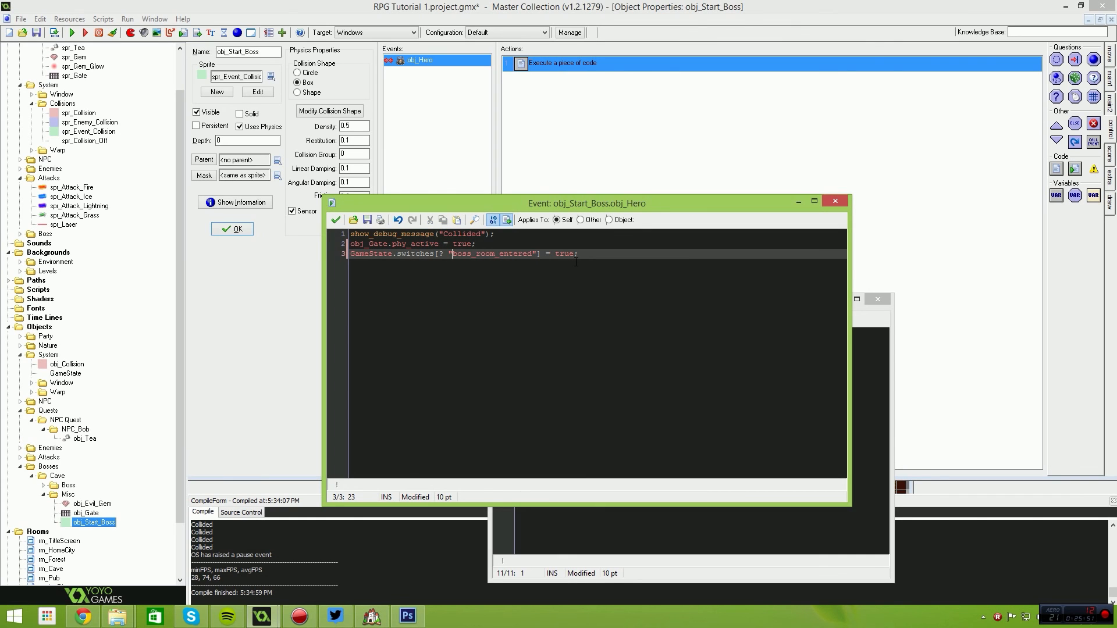
# Delete the show_debug_message("Collided") line from obj_Start_Boss's collision code and confirm the code
pyautogui.moveTo(584, 254); pyautogui.dragTo(444, 256)
pyautogui.click(476, 260)
pyautogui.moveTo(494, 234); pyautogui.dragTo(269, 235)
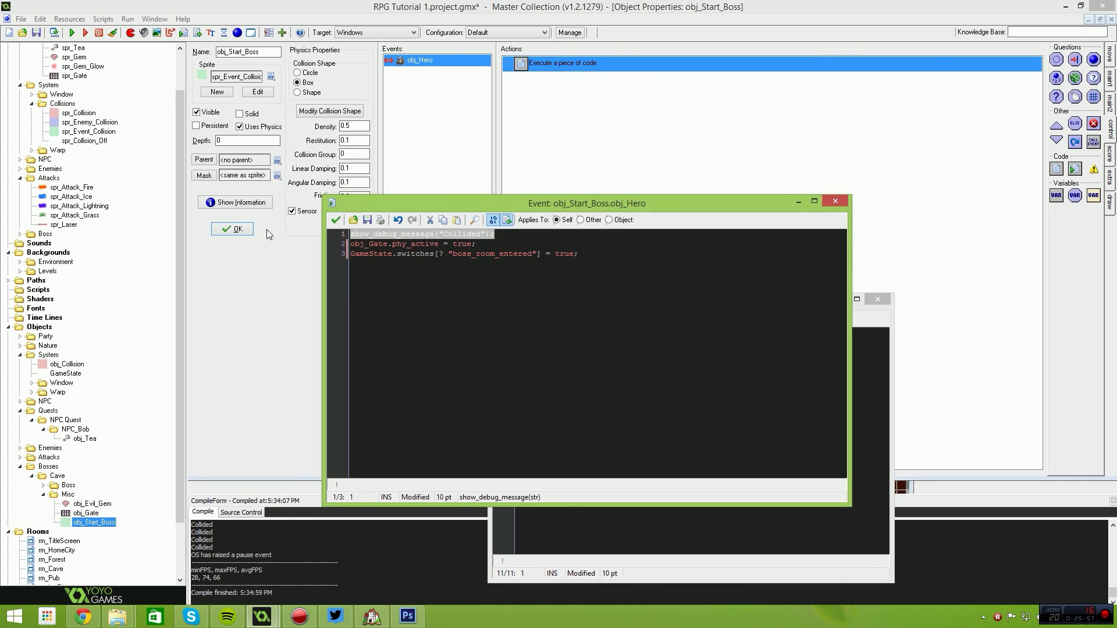
pyautogui.press('Delete')
pyautogui.click(335, 220)
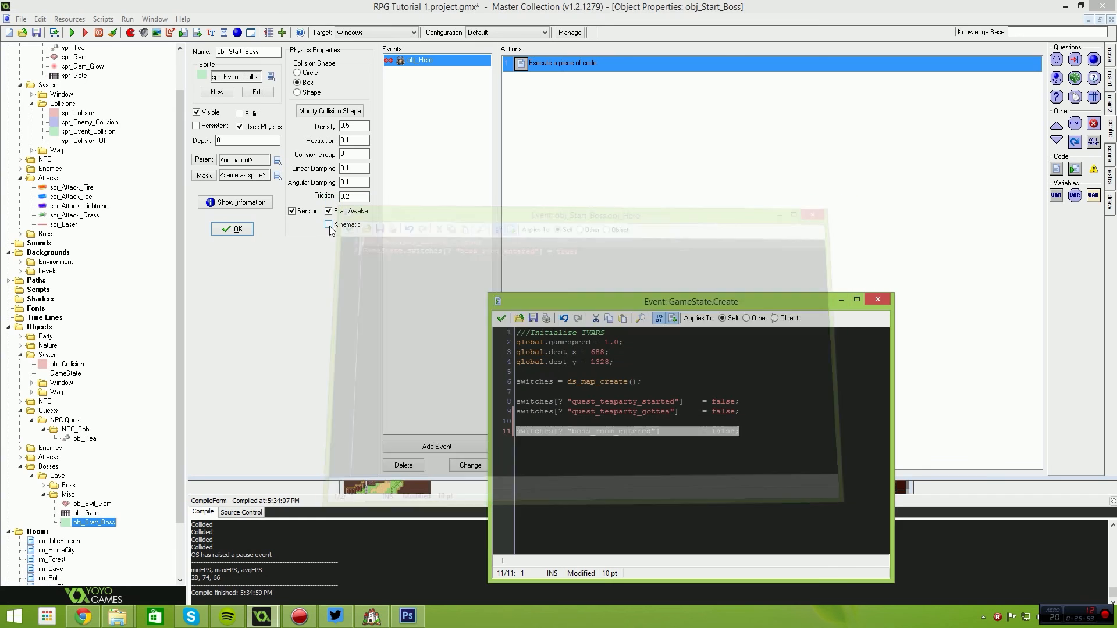
# Open the code of obj_Gate's Step event
pyautogui.doubleClick(85, 513)
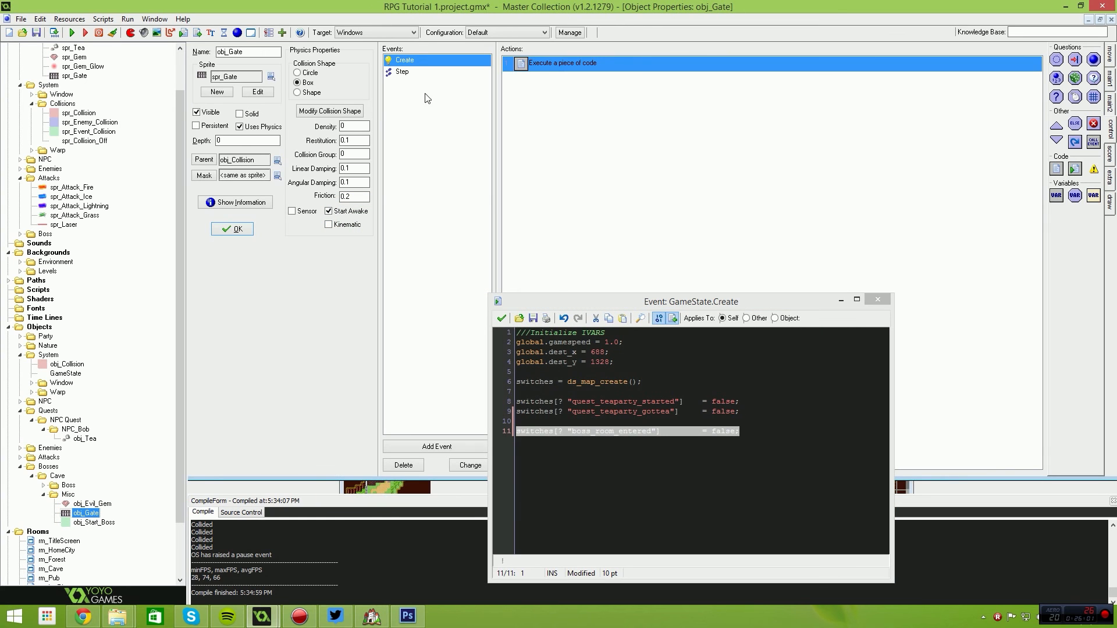
pyautogui.click(402, 71)
pyautogui.doubleClick(531, 64)
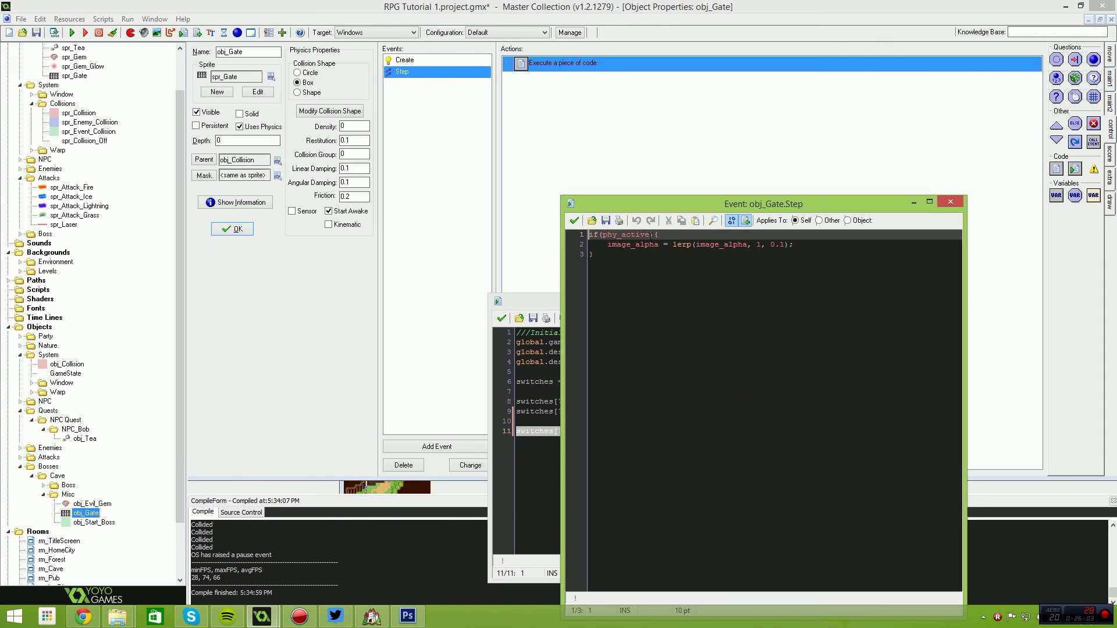
pyautogui.doubleClick(631, 234)
pyautogui.press('Delete')
pyautogui.hotkey('ctrl', 'v')
pyautogui.hotkey('ctrl', 'z')
pyautogui.hotkey('ctrl', 'z')
# Paste the copied GameState switch condition below the phy_active block and change its switch name to boss_room_entered, copied from GameState's Create code
pyautogui.click(671, 283)
pyautogui.press('Return')
pyautogui.hotkey('ctrl', 'v')
pyautogui.doubleClick(742, 265)
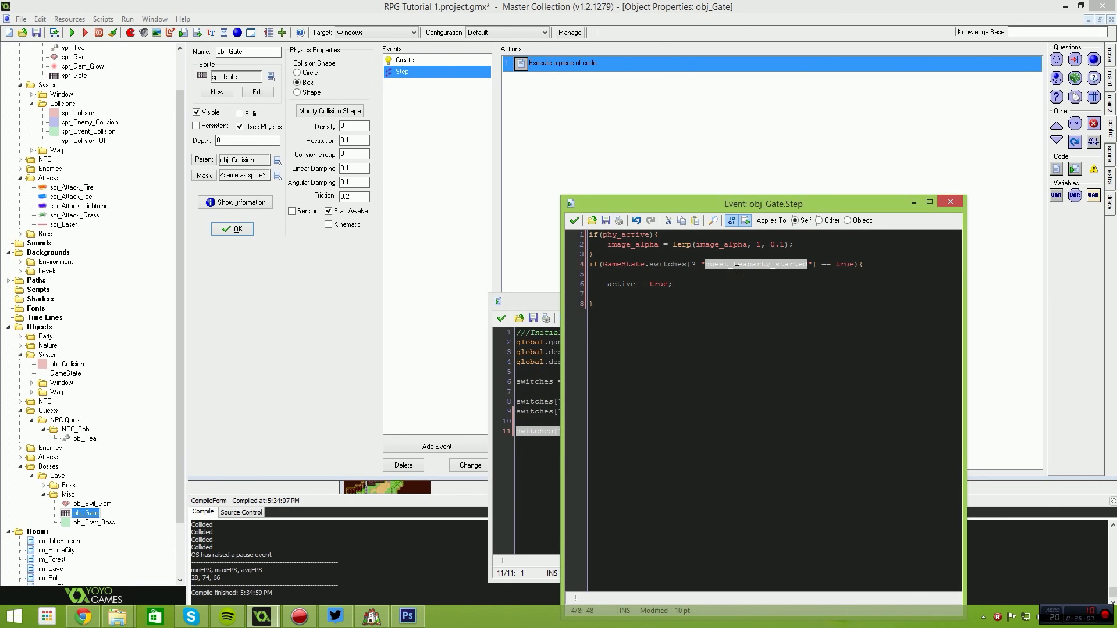
pyautogui.click(540, 411)
pyautogui.doubleClick(615, 433)
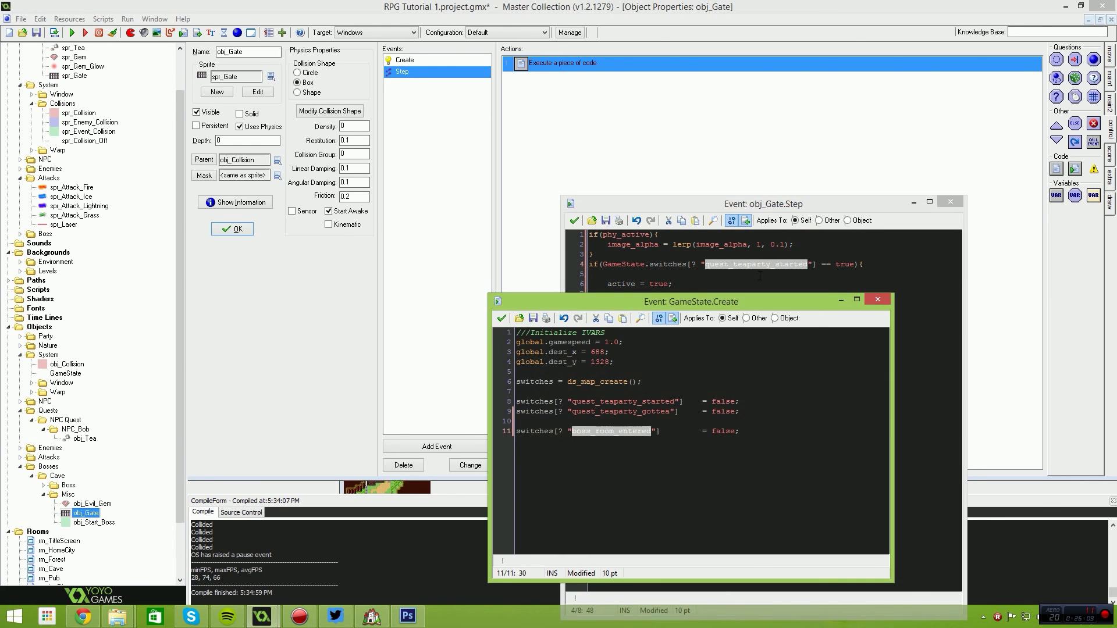
pyautogui.click(756, 255)
pyautogui.doubleClick(755, 264)
pyautogui.hotkey('ctrl', 'v')
# Replace the phy_active condition with the boss_room_entered condition around the image_alpha lerp line, drop active = true, and confirm both open code windows
pyautogui.click(785, 304)
pyautogui.click(804, 245)
pyautogui.moveTo(805, 245); pyautogui.dragTo(584, 248)
pyautogui.hotkey('ctrl', 'x')
pyautogui.moveTo(595, 293); pyautogui.dragTo(481, 217)
pyautogui.hotkey('ctrl', 'v')
pyautogui.press('BackSpace')
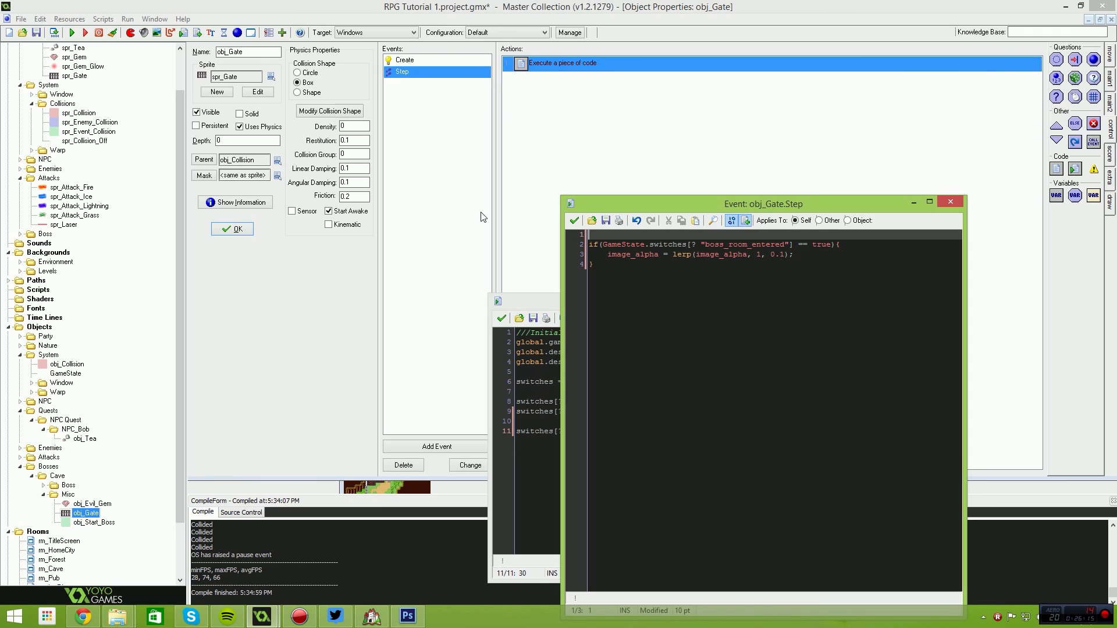
pyautogui.click(574, 220)
pyautogui.click(501, 318)
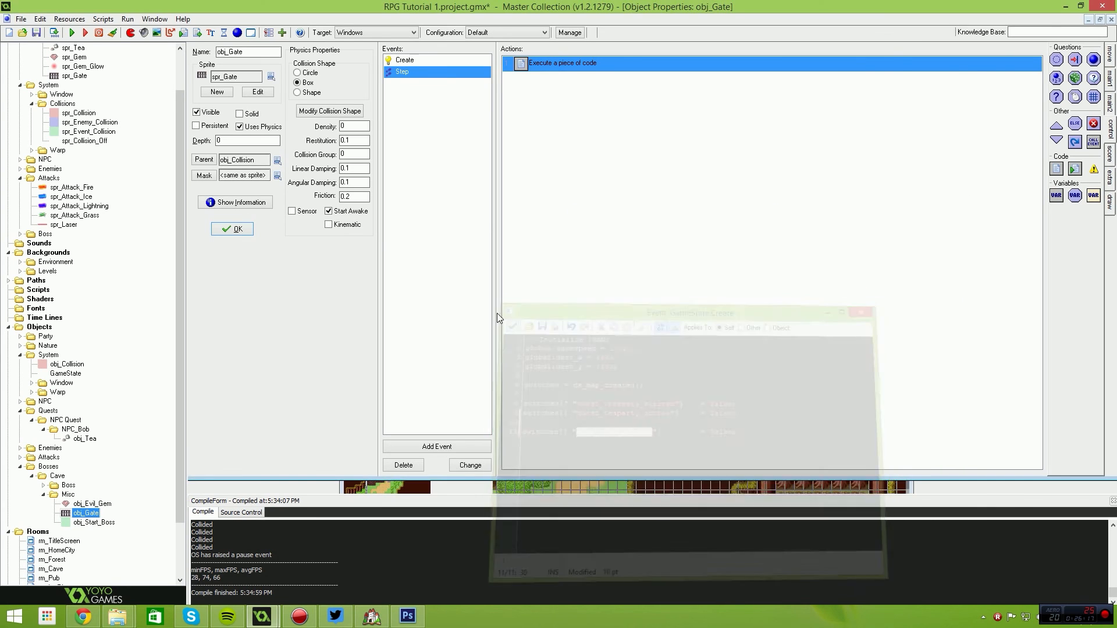
# Run the game, walk the hero through the cave warp onto the boss trigger, and test whether the gate appears and blocks the exit
pyautogui.press('F5')
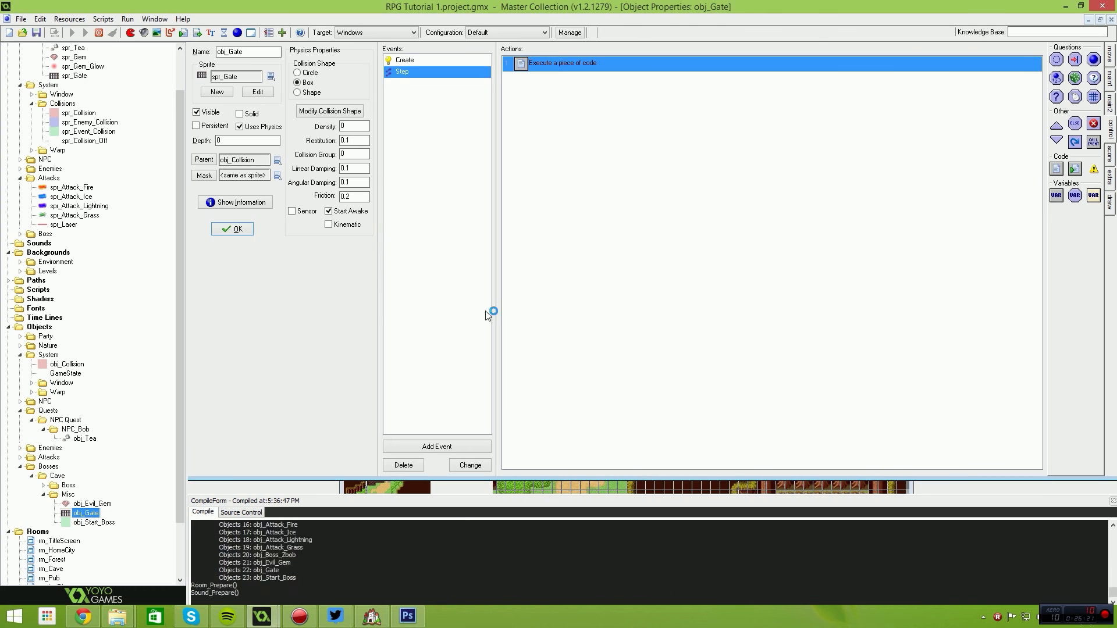
pyautogui.press('s')
pyautogui.press('d')
pyautogui.press('w')
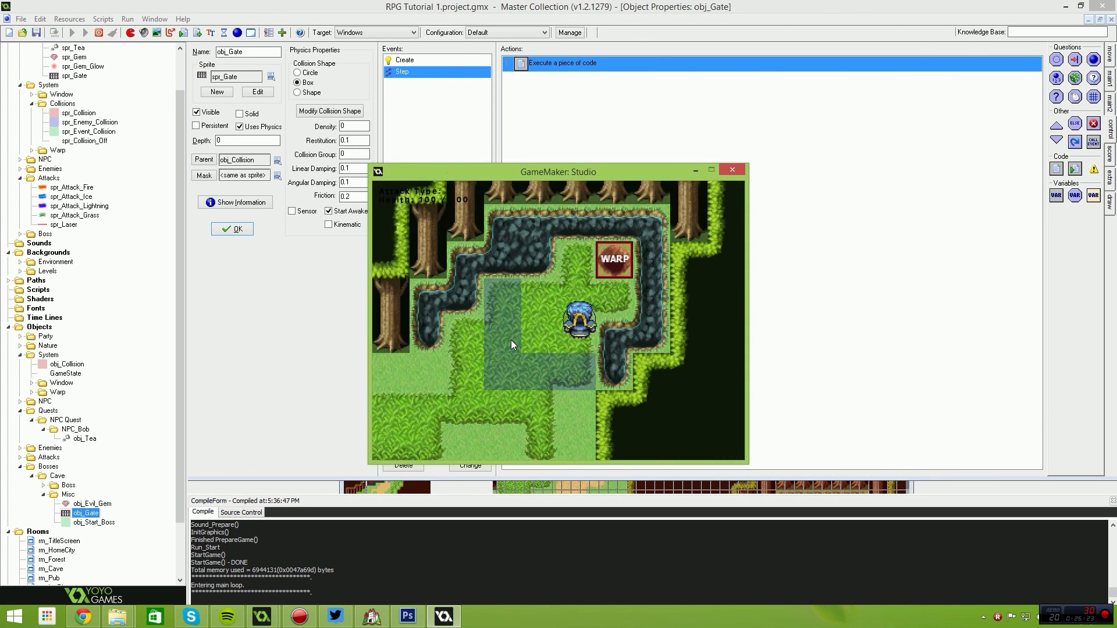
pyautogui.press('w')
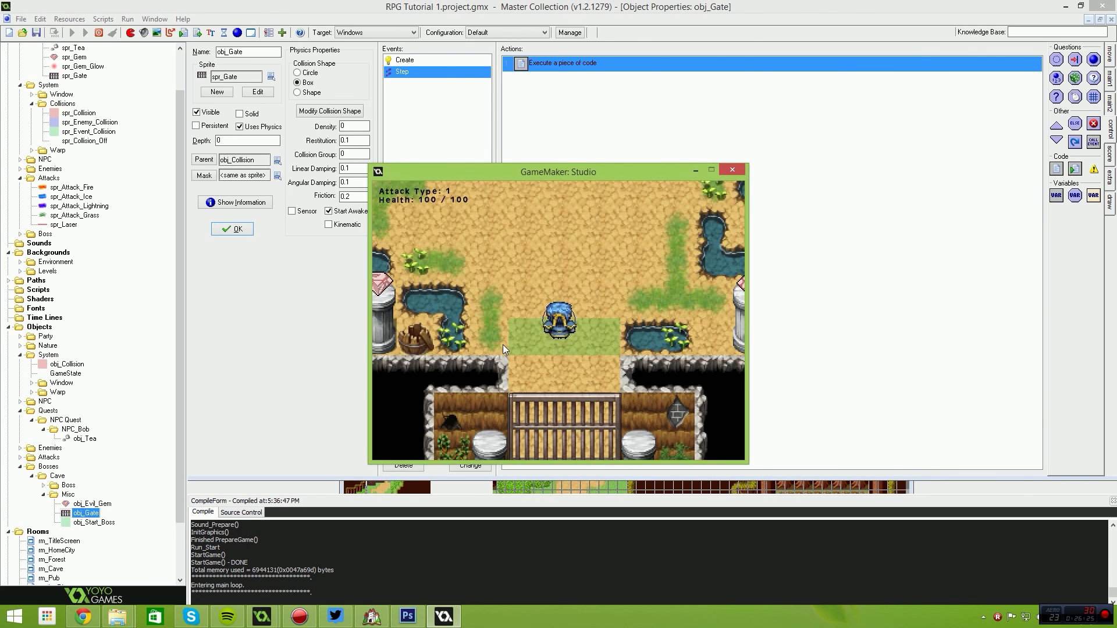
pyautogui.press('d')
pyautogui.press('a')
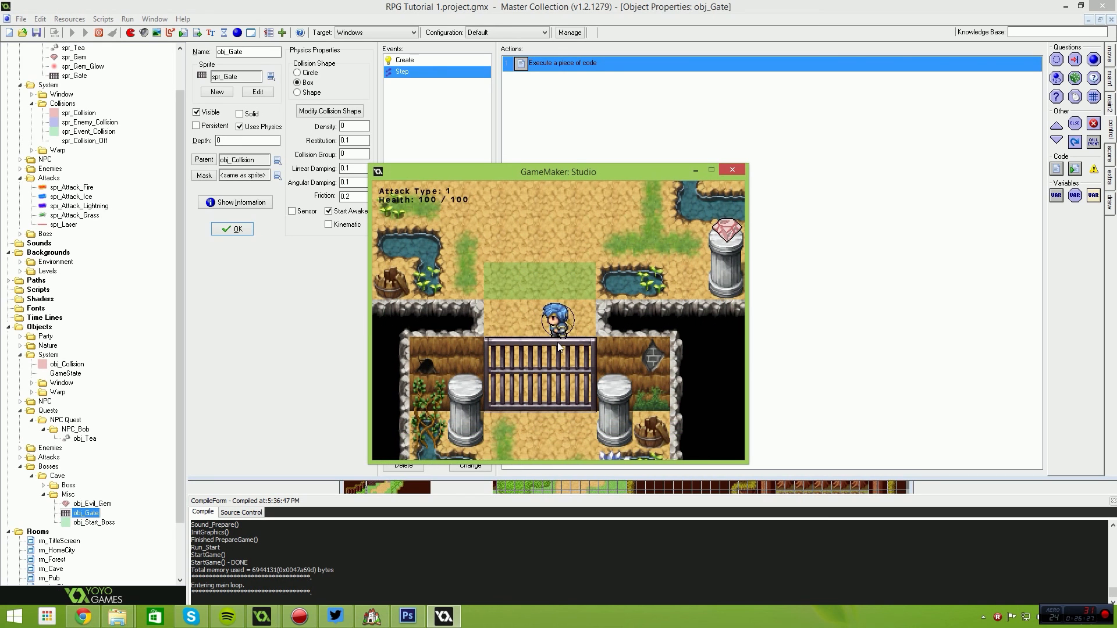
pyautogui.press('w')
pyautogui.press('s')
pyautogui.press('s')
pyautogui.press('d')
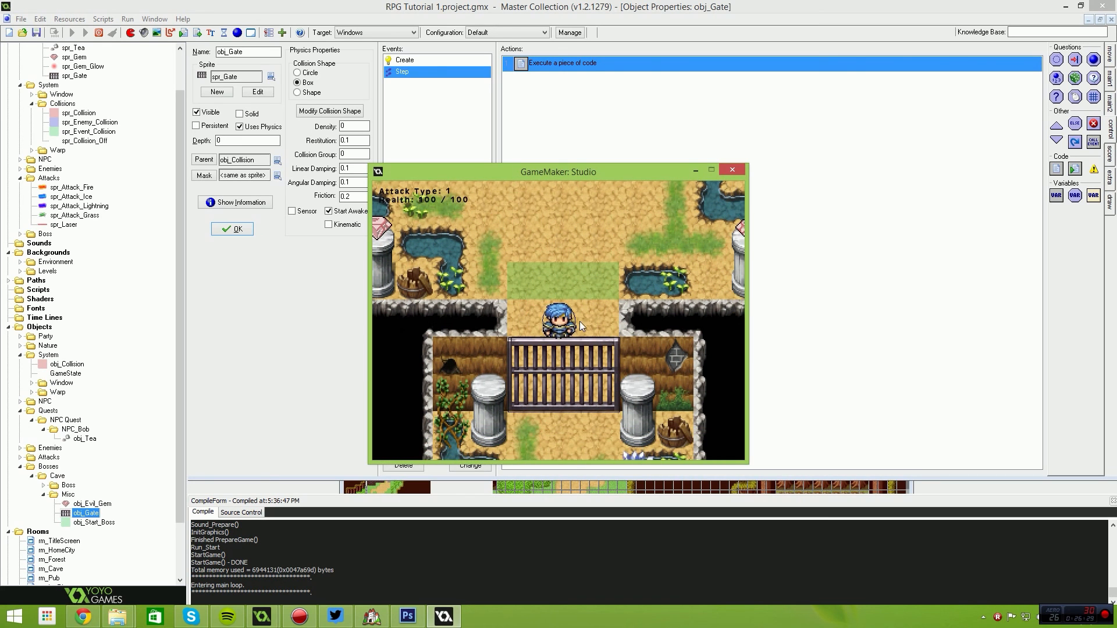